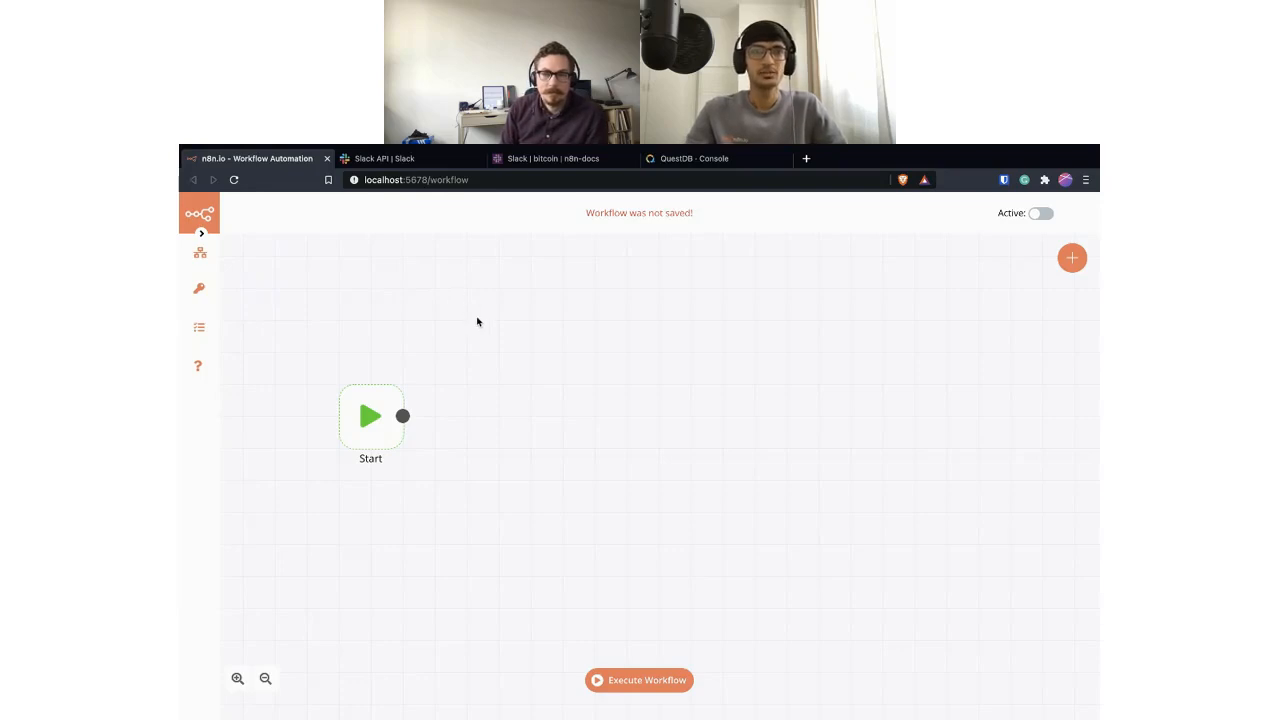
Add an Interval trigger node to the workflow by filtering the trigger nodes for "inter".
mouse_move(384, 432)
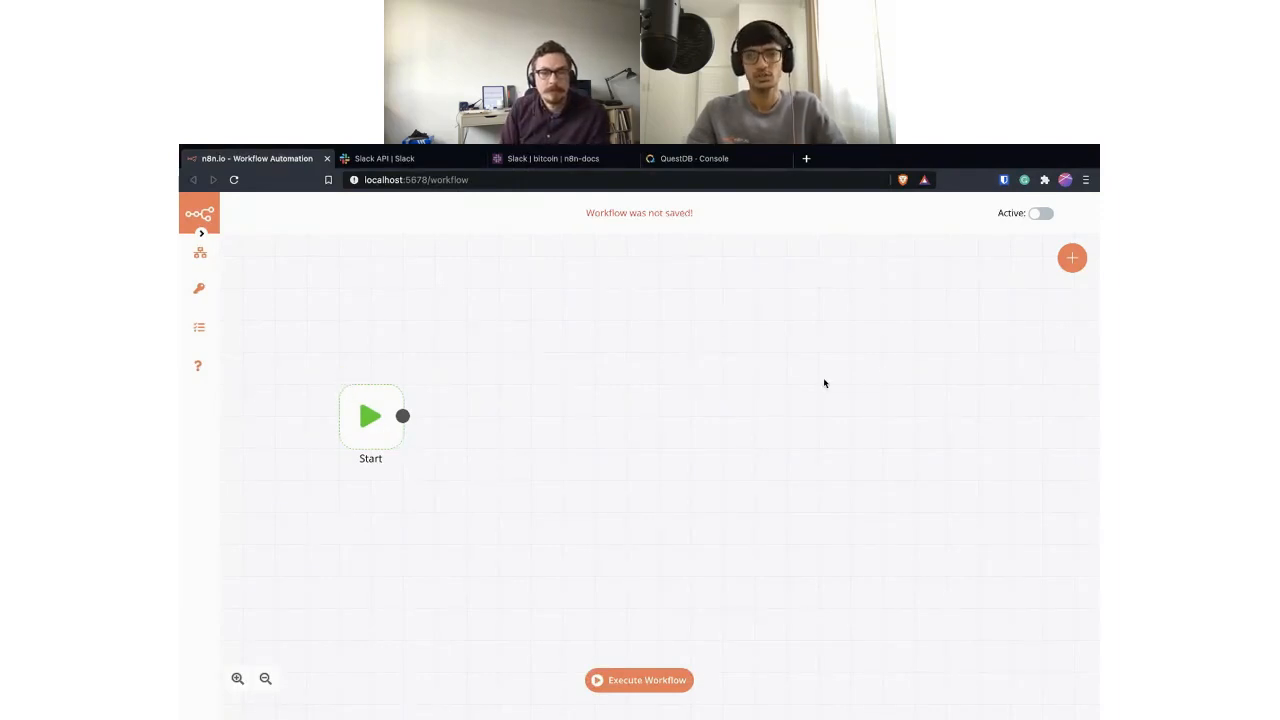
click(1072, 257)
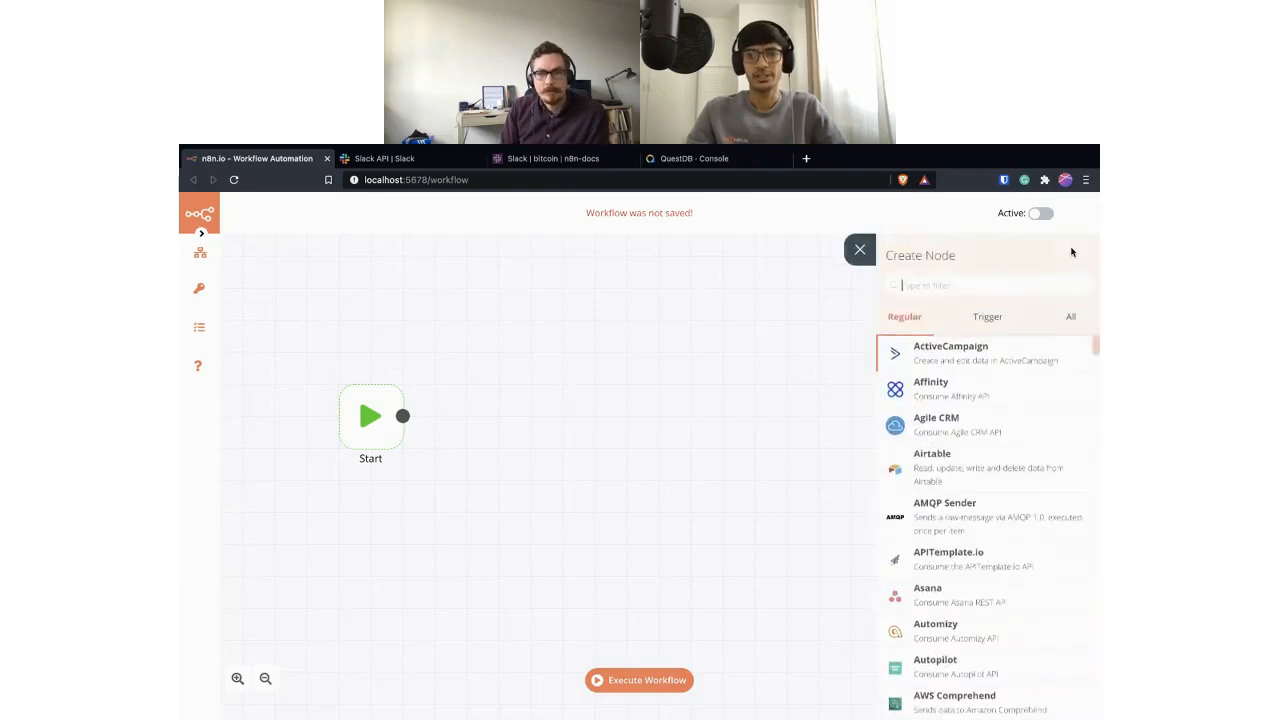
click(1001, 318)
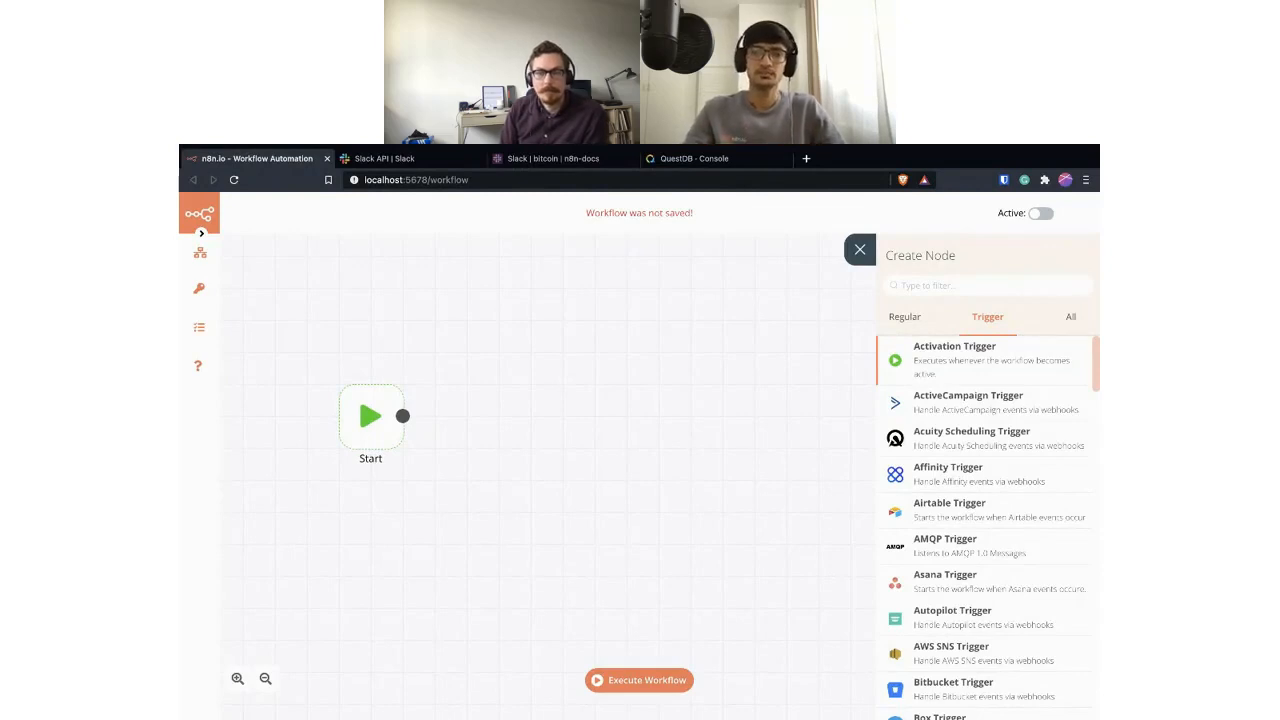
click(896, 318)
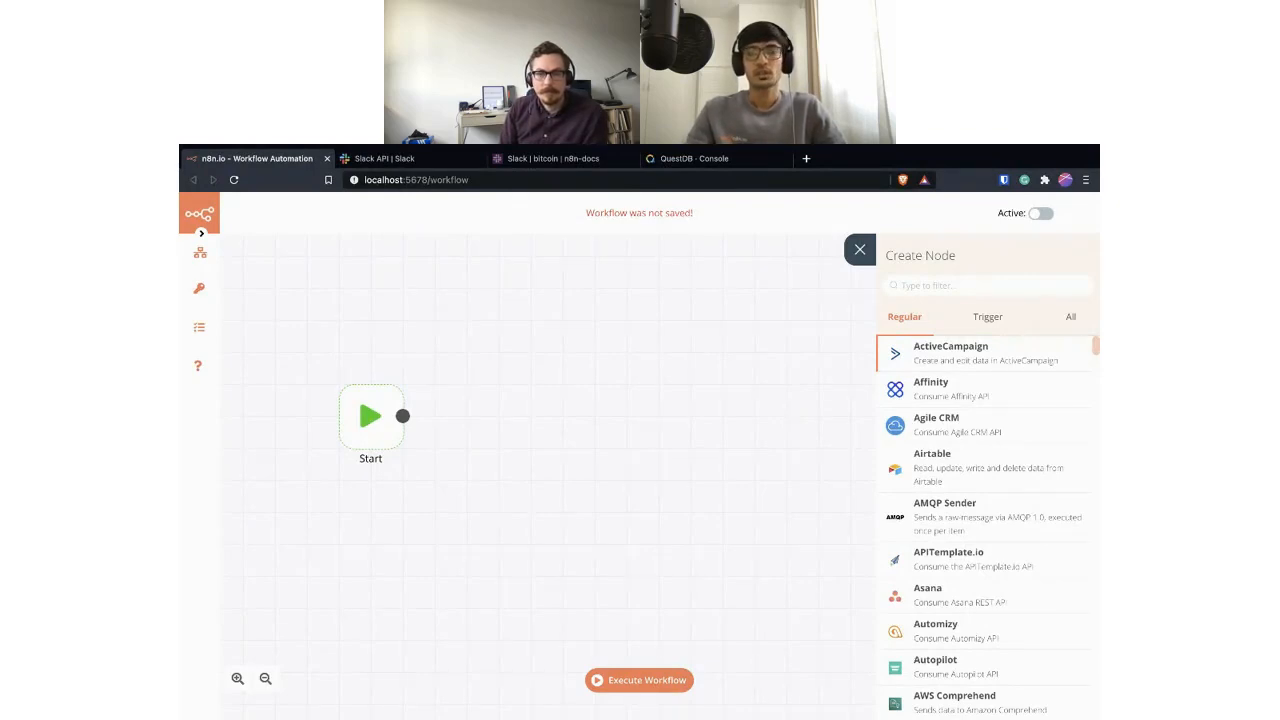
click(975, 320)
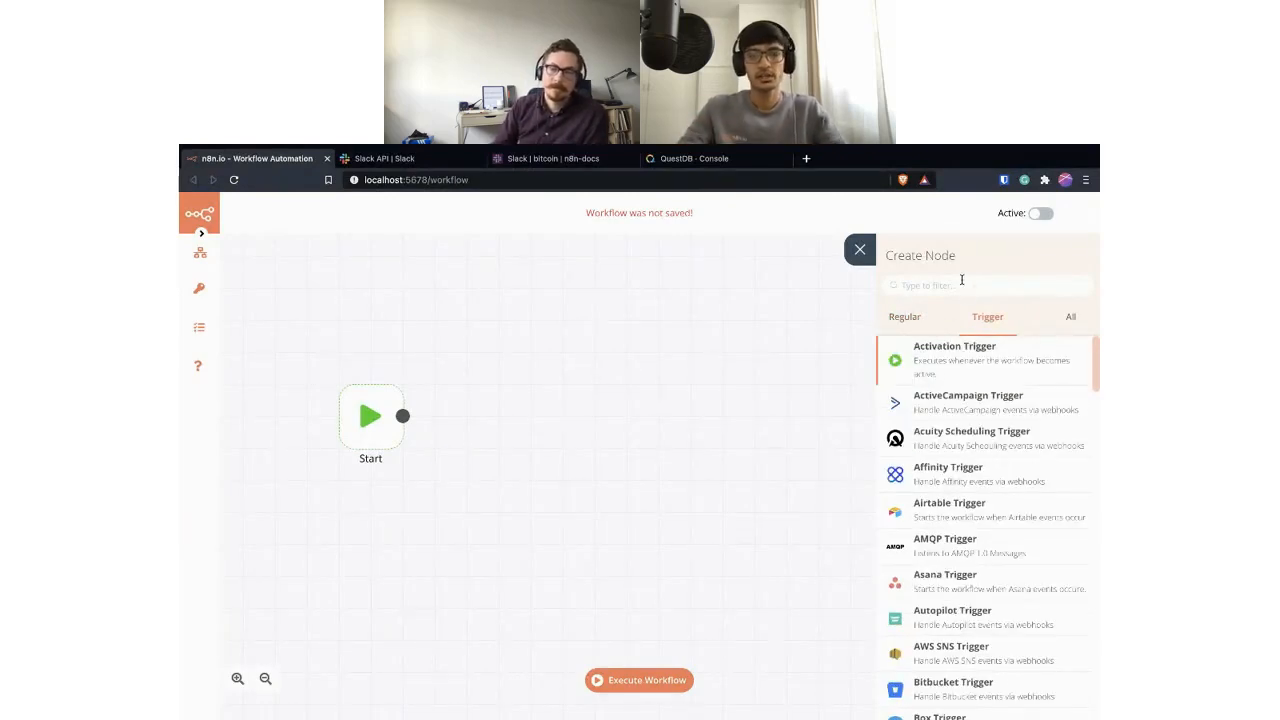
text(inter)
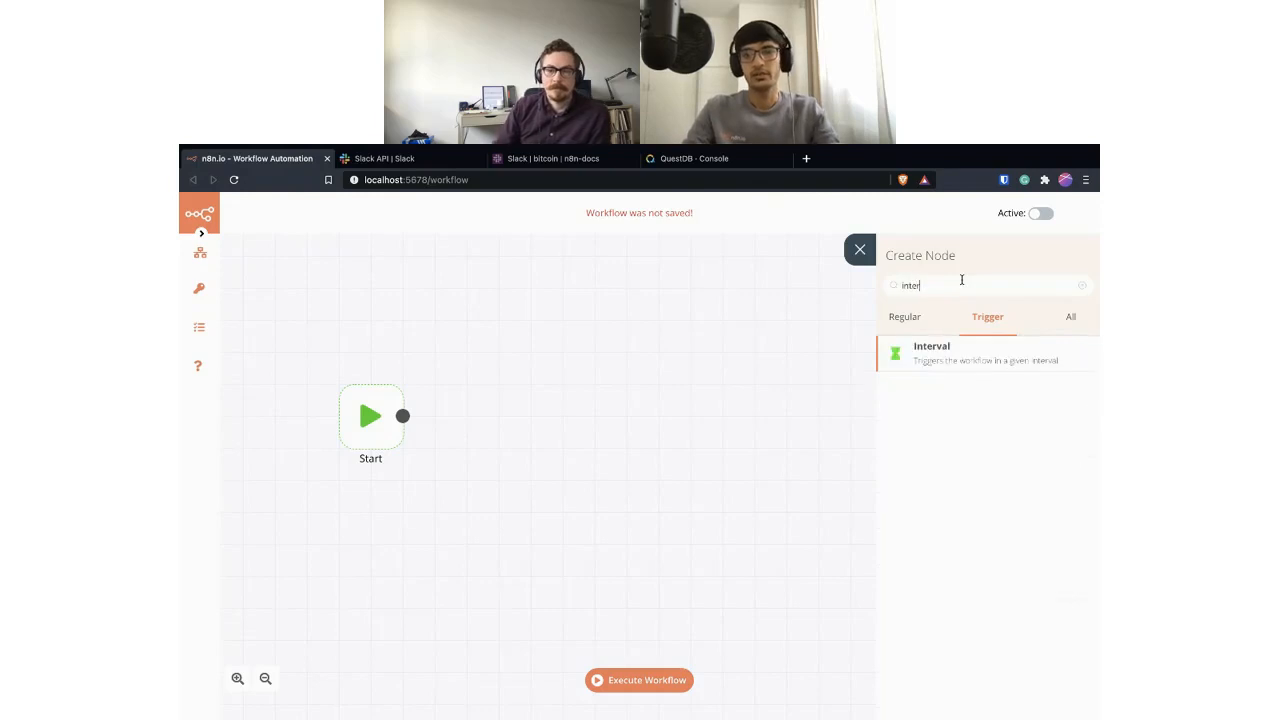
click(950, 370)
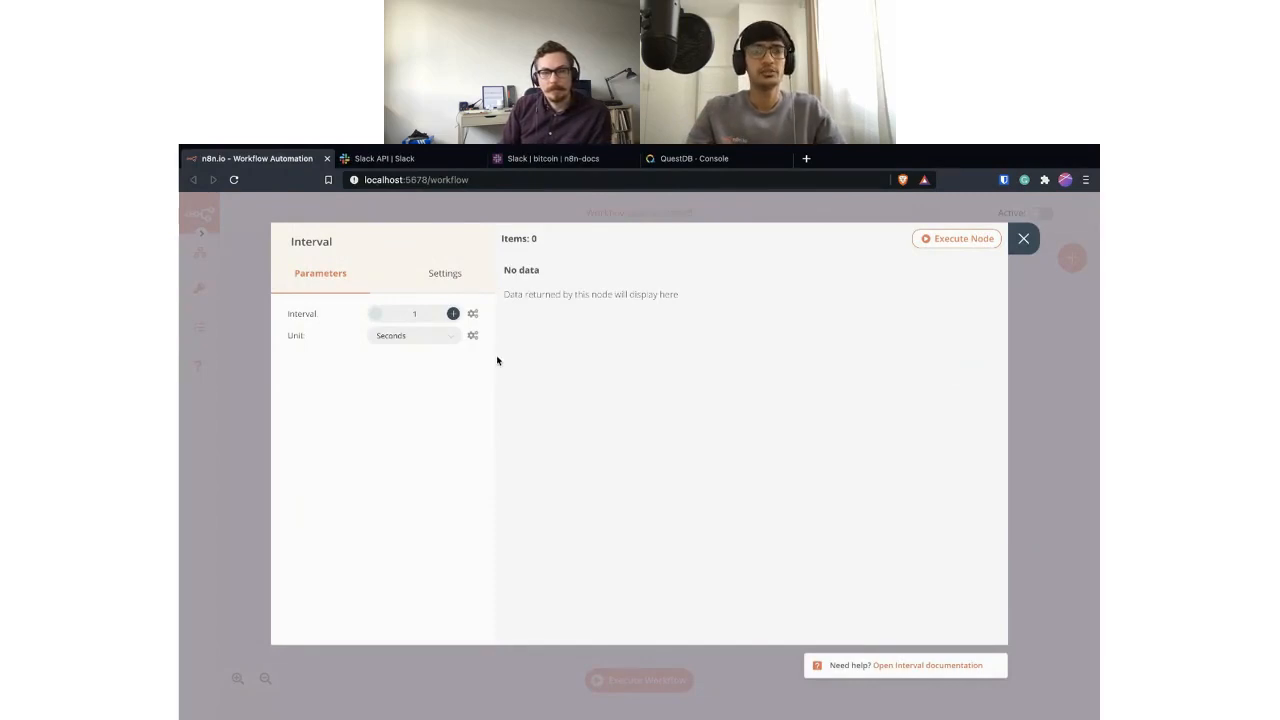
Set the Interval trigger to run every 5 minutes.
click(426, 317)
key(BackSpace)
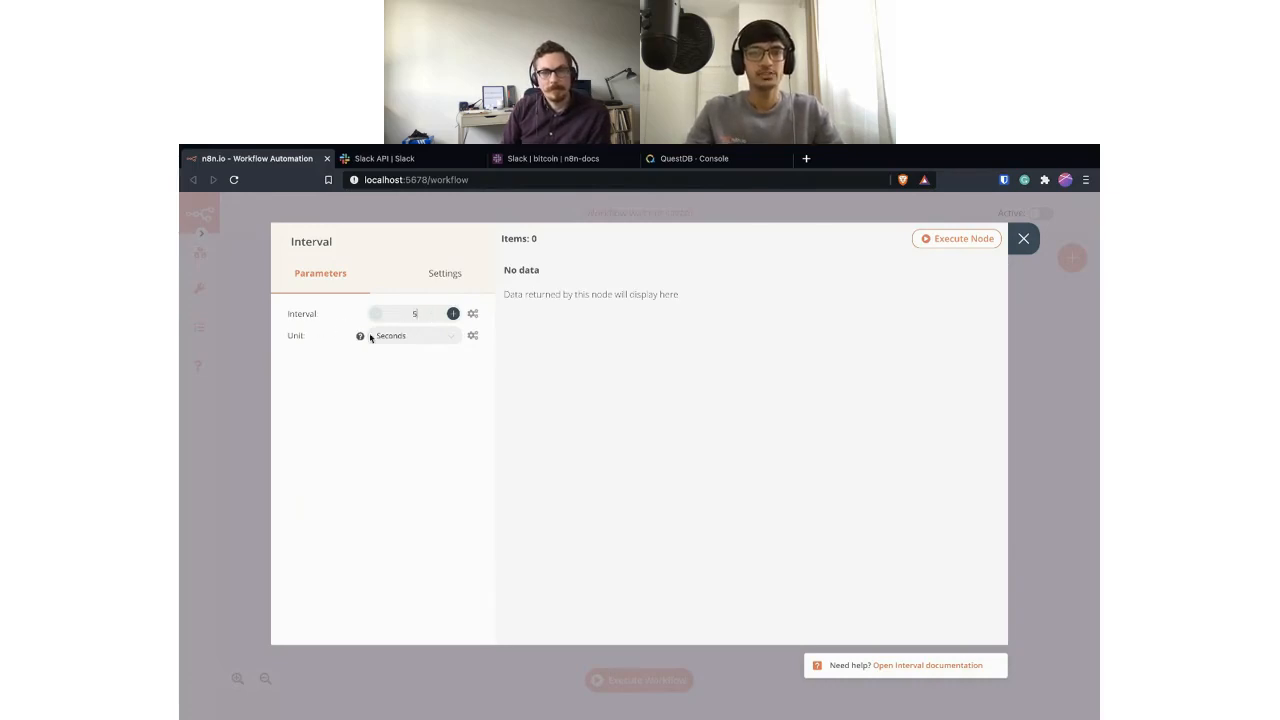
click(409, 339)
click(409, 392)
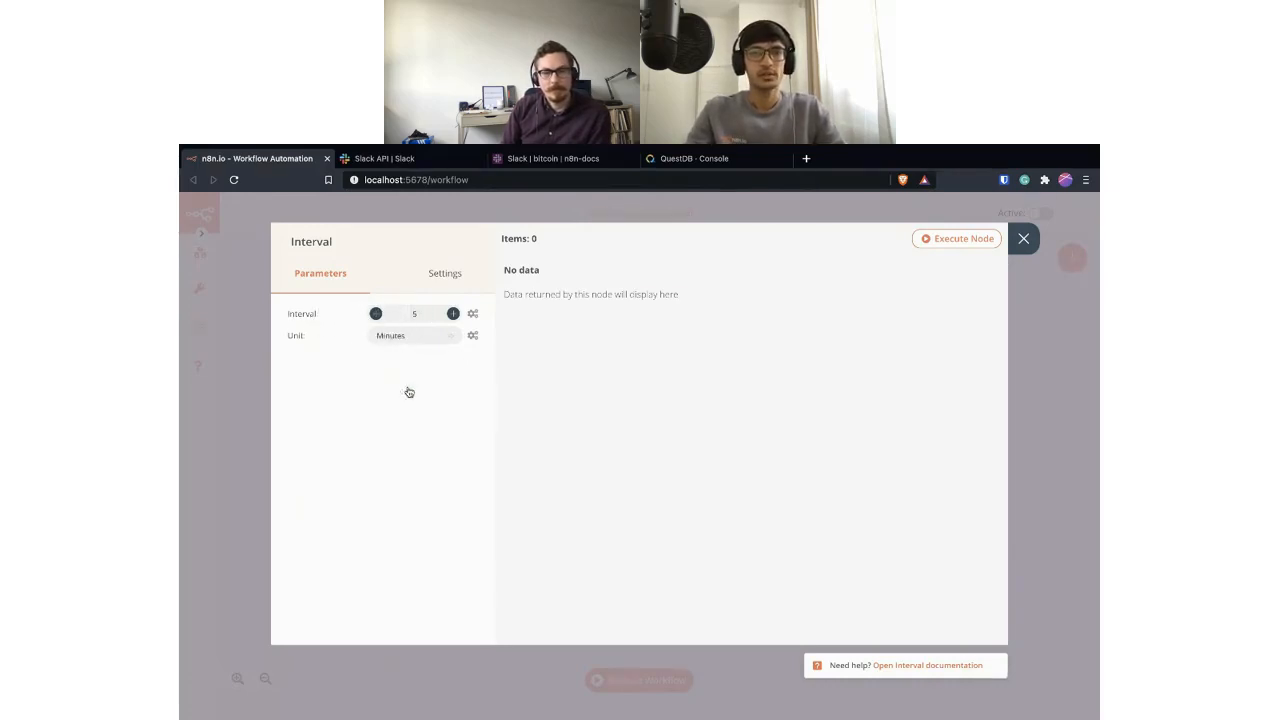
Change the trigger's schedule to every 5 seconds and move the Interval node closer to the Start node.
click(428, 347)
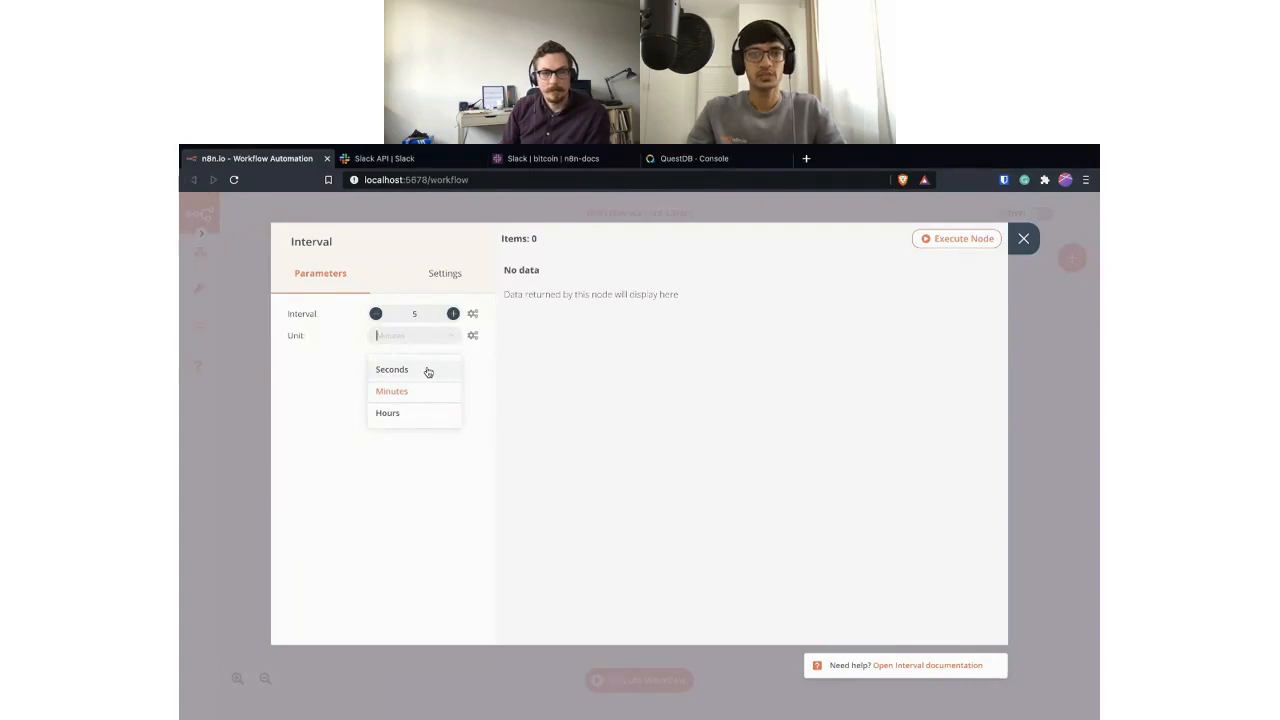
click(428, 372)
click(417, 311)
key(BackSpace)
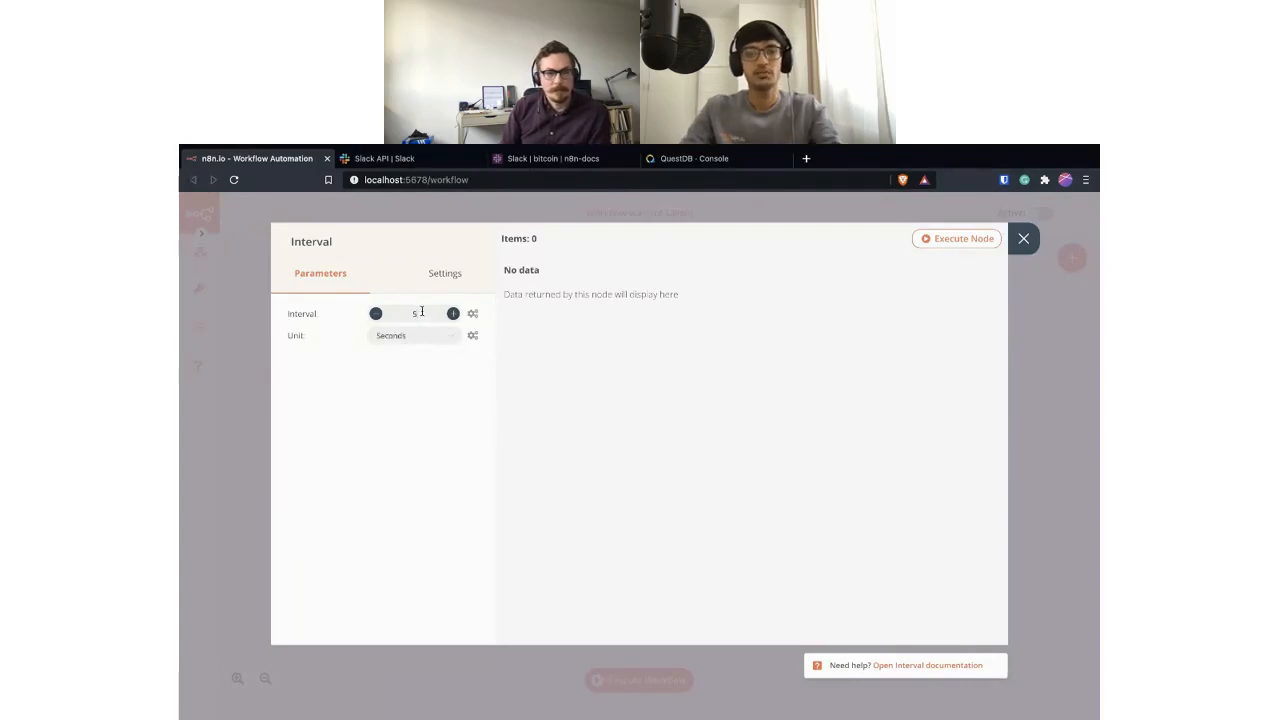
click(1023, 239)
drag(604, 420, 500, 422)
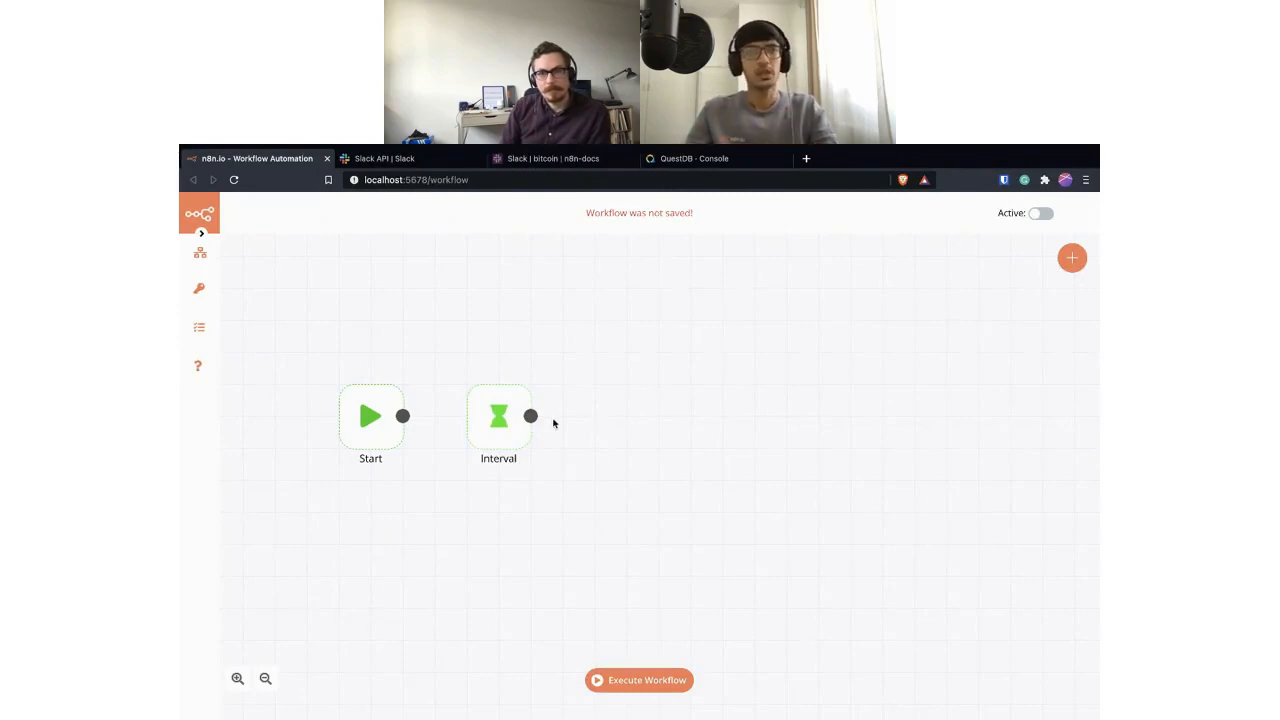
Add a CoinGecko node connected to the Interval node's output by searching the regular nodes for "coin".
drag(531, 420, 571, 429)
text(coin)
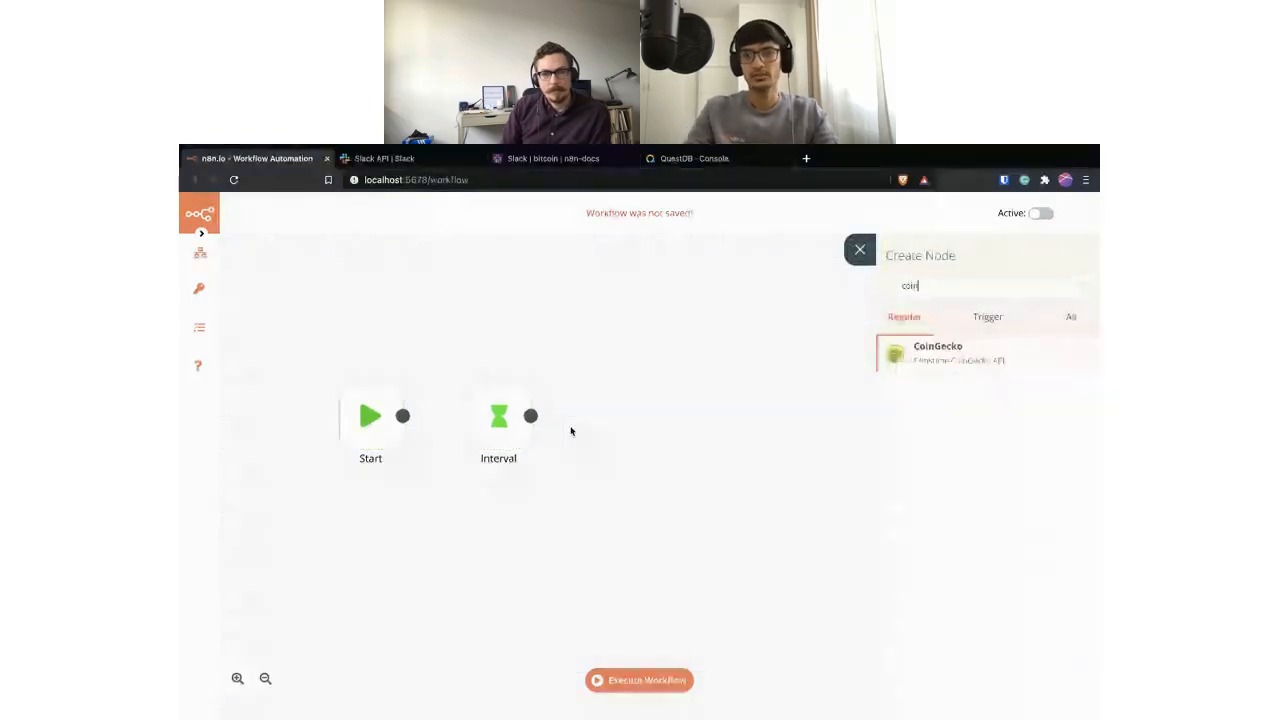
click(927, 360)
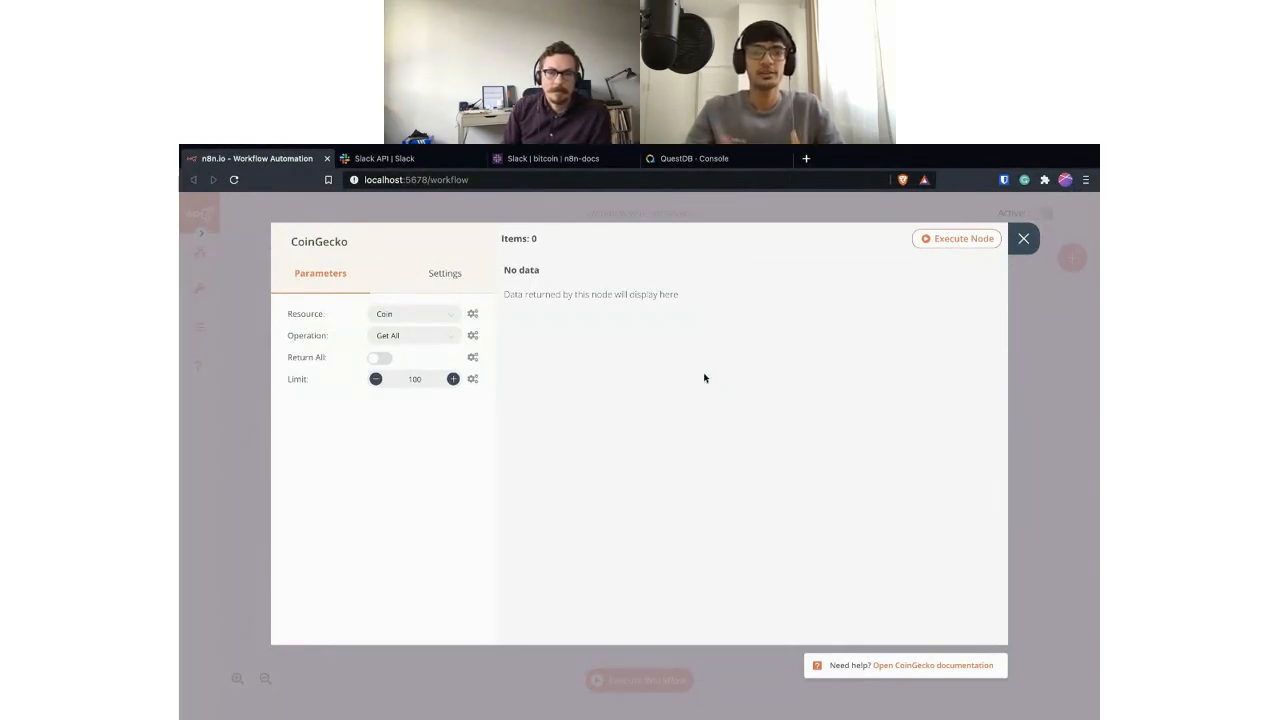
Set the CoinGecko node's operation to Price for the Coin resource.
click(449, 342)
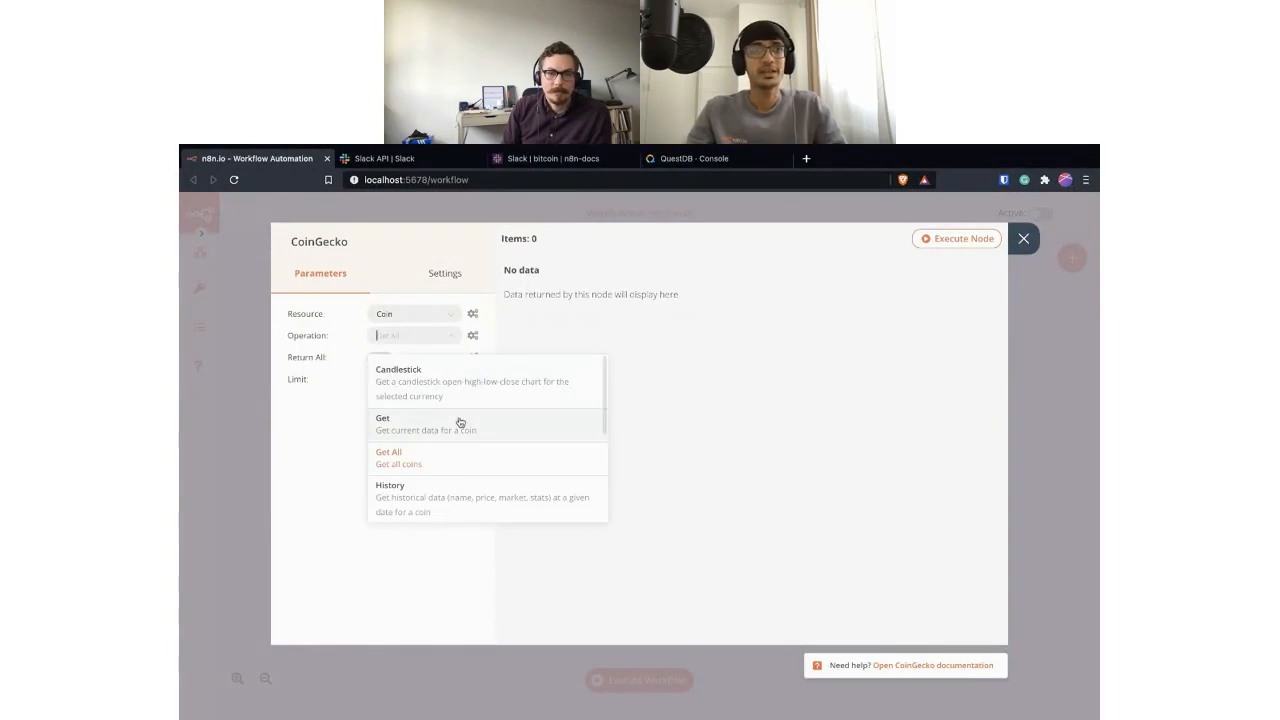
scroll(461, 423, down, 1)
scroll(459, 423, down, 2)
scroll(459, 423, up, 2)
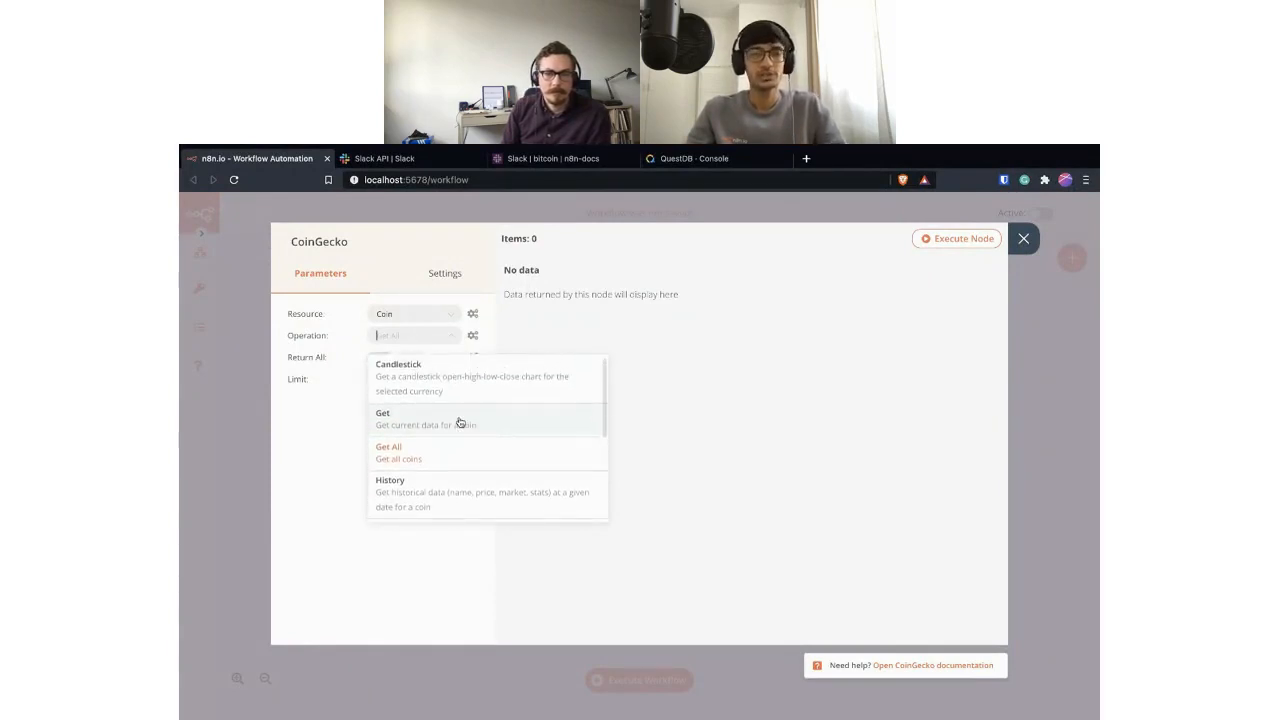
scroll(459, 423, down, 3)
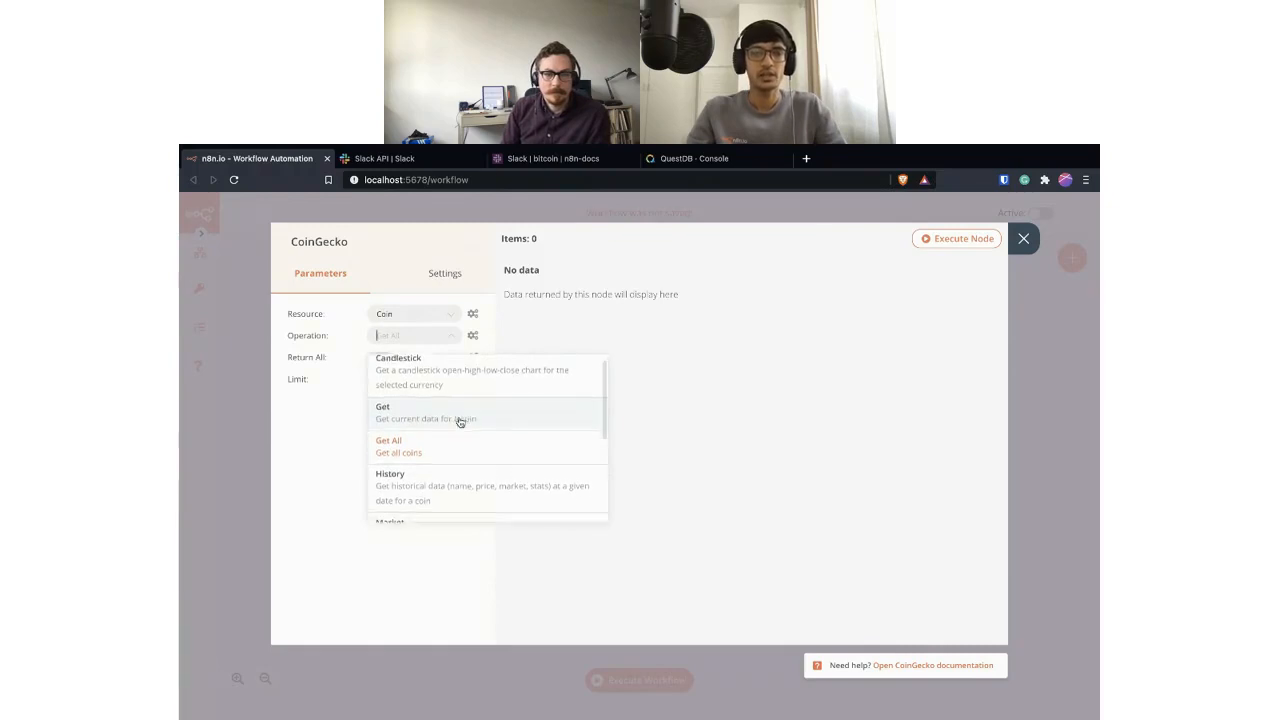
scroll(459, 423, down, 2)
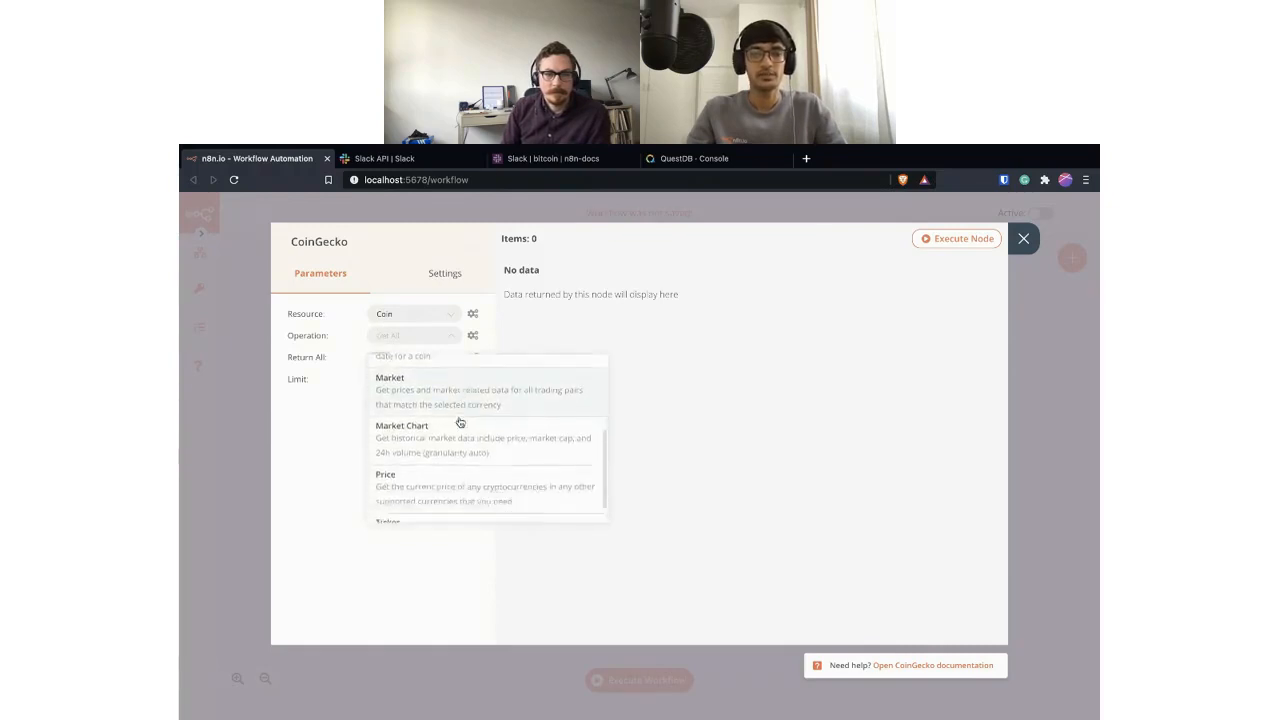
click(432, 480)
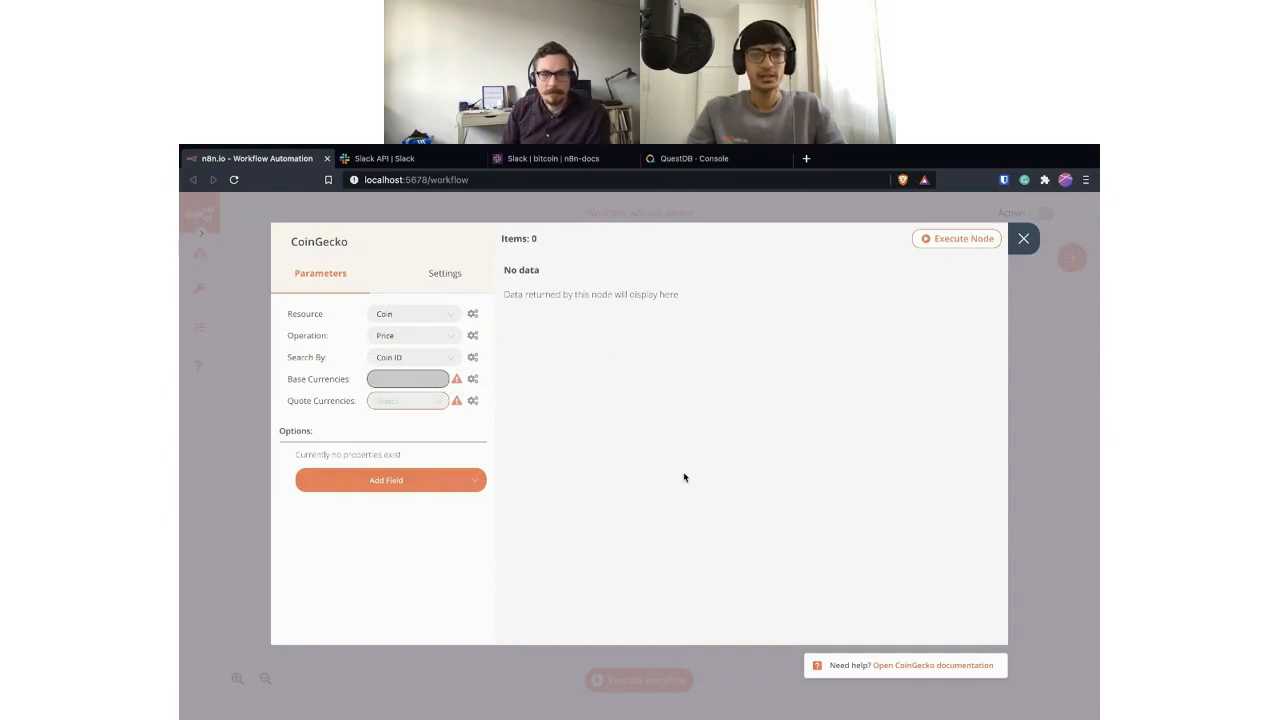
Choose BTC as the base currency of the CoinGecko node.
click(388, 379)
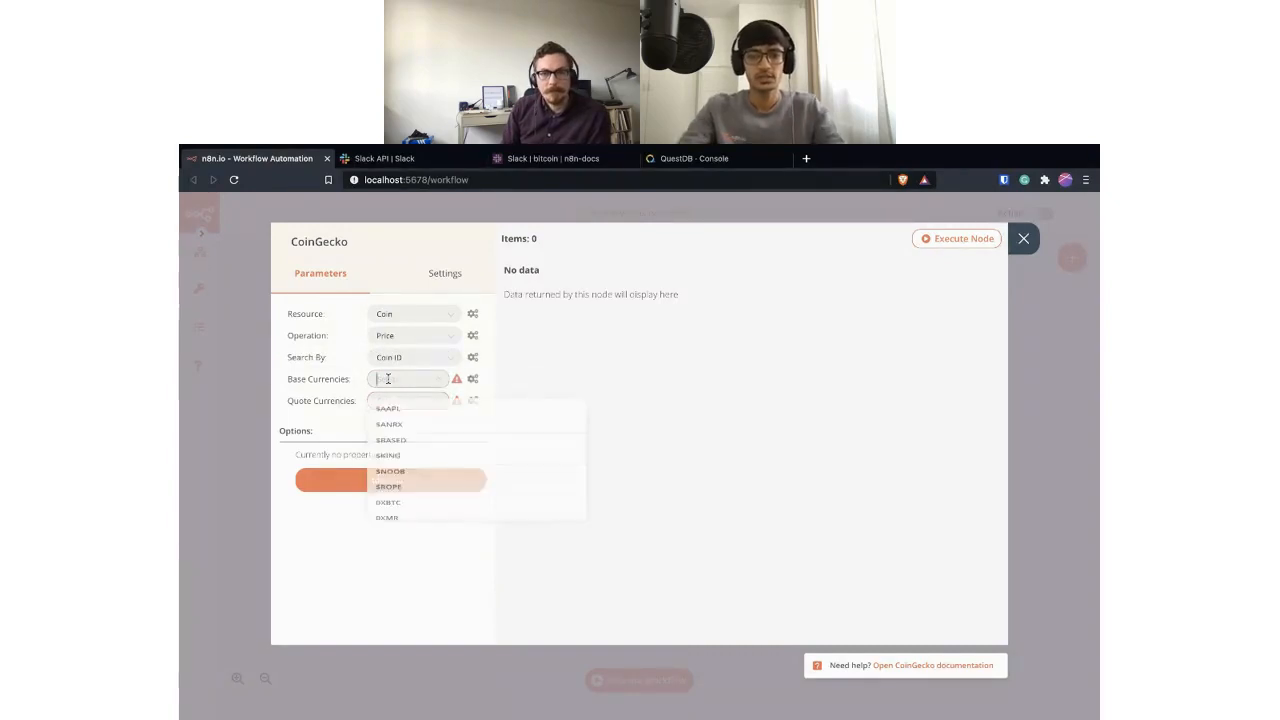
click(388, 379)
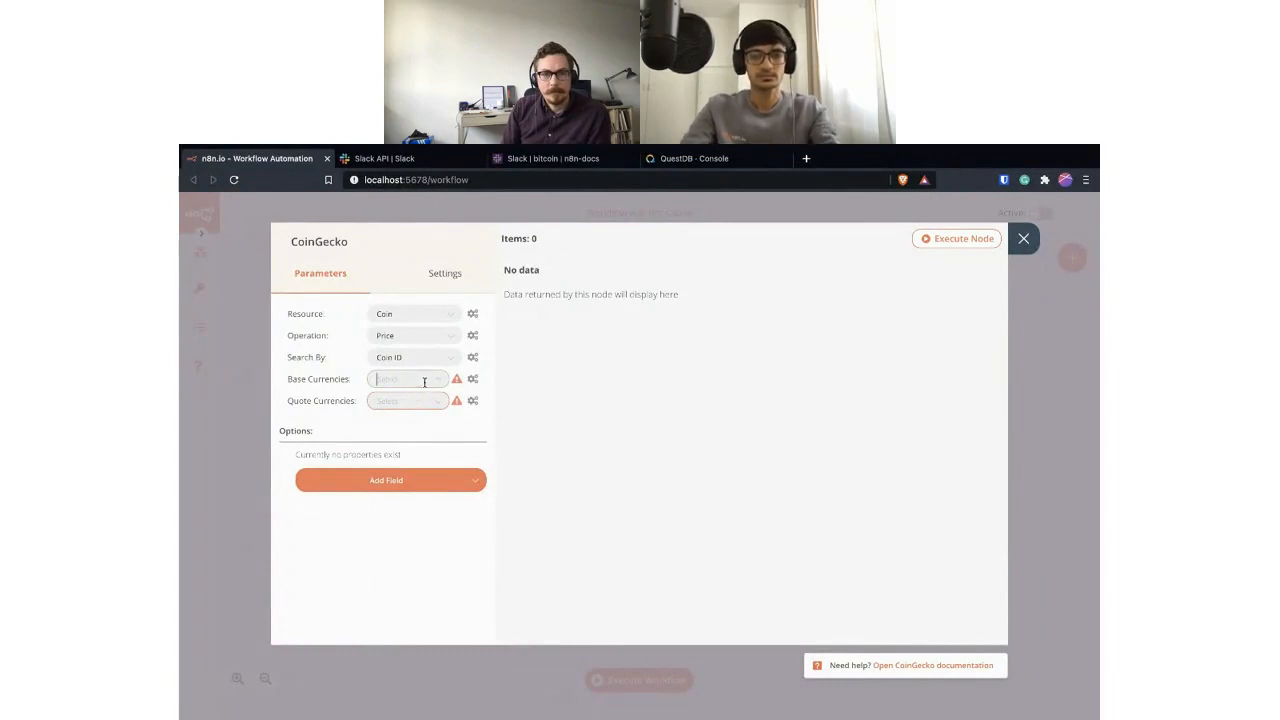
click(425, 380)
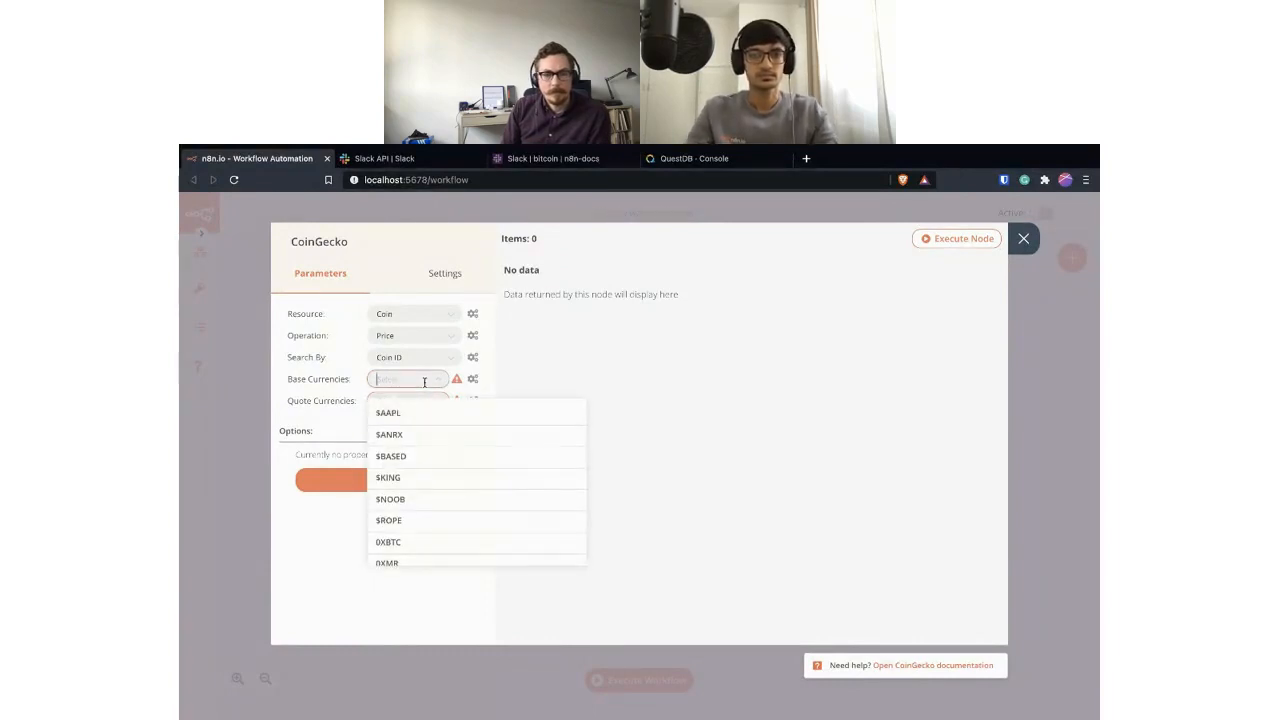
text(btc)
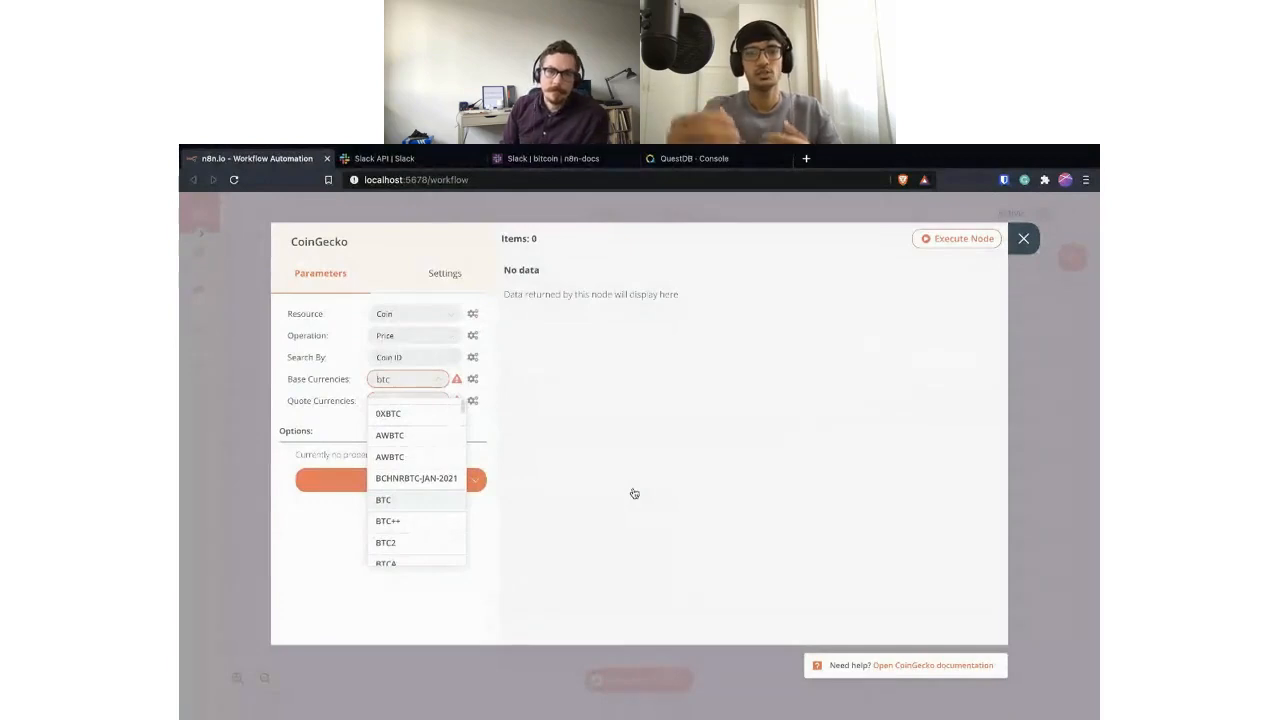
key(Return)
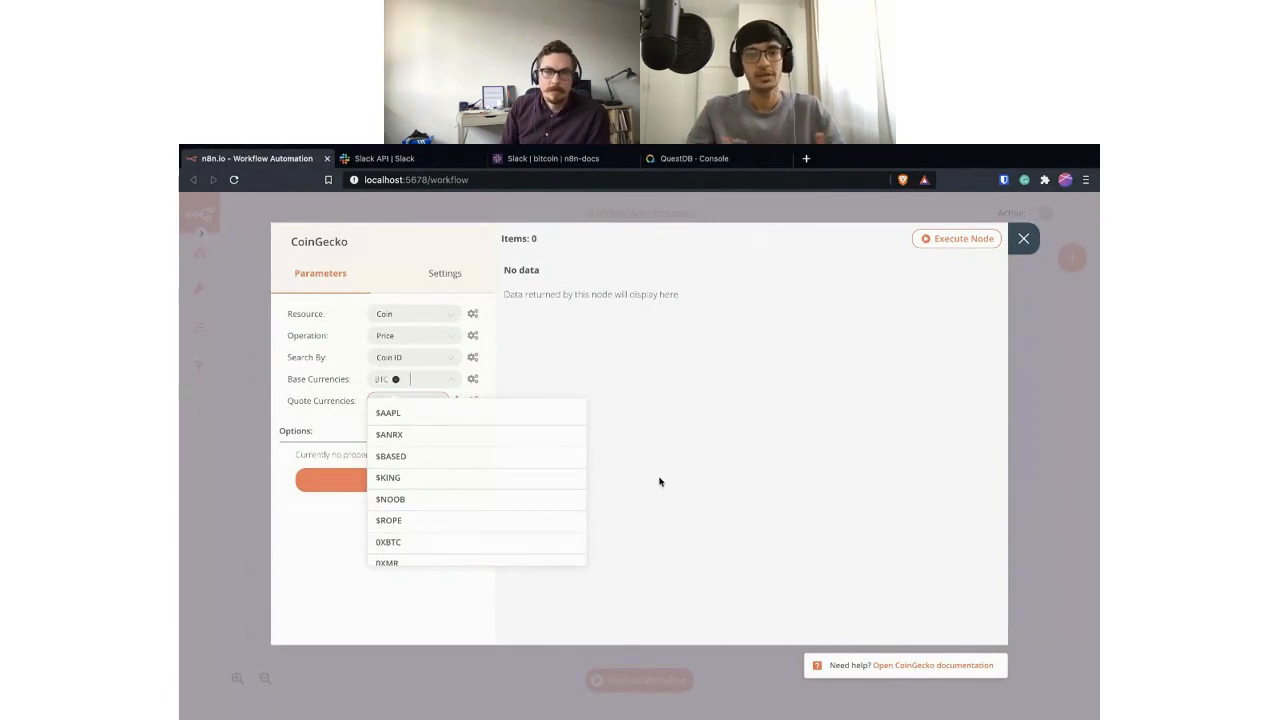
click(659, 482)
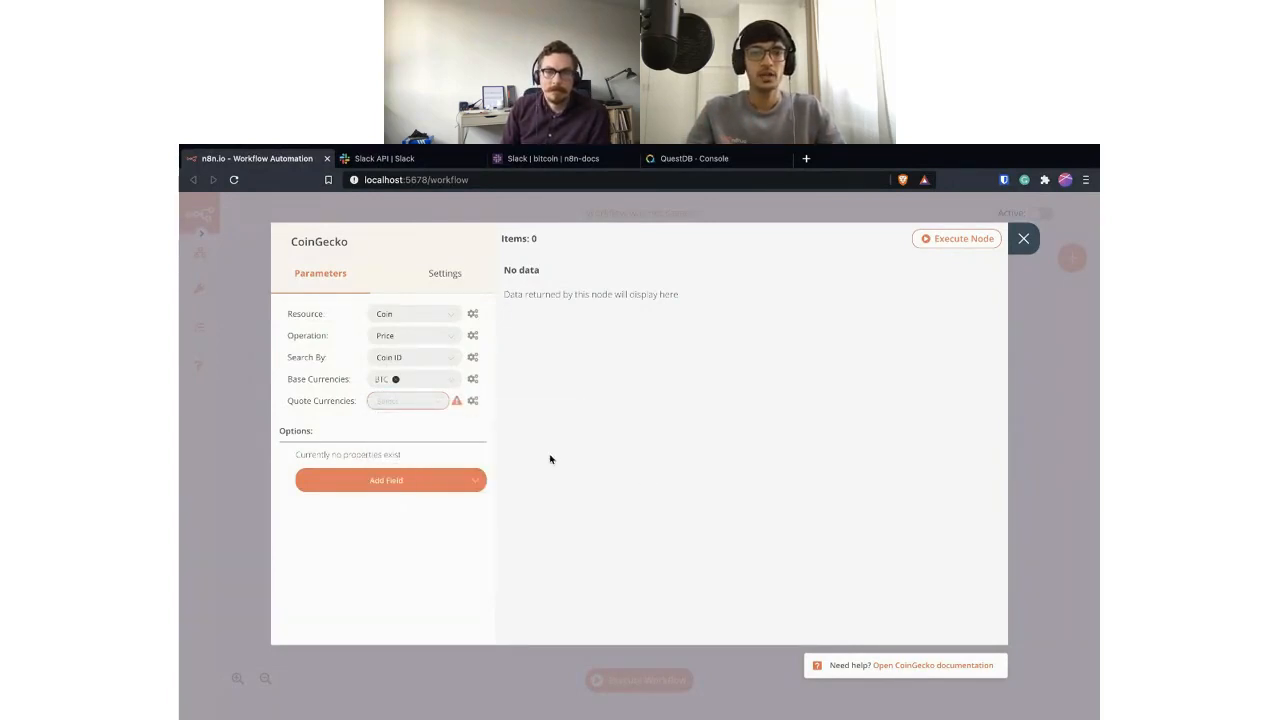
Add USD and EUR as the quote currencies, then execute the CoinGecko node and close its settings.
click(426, 403)
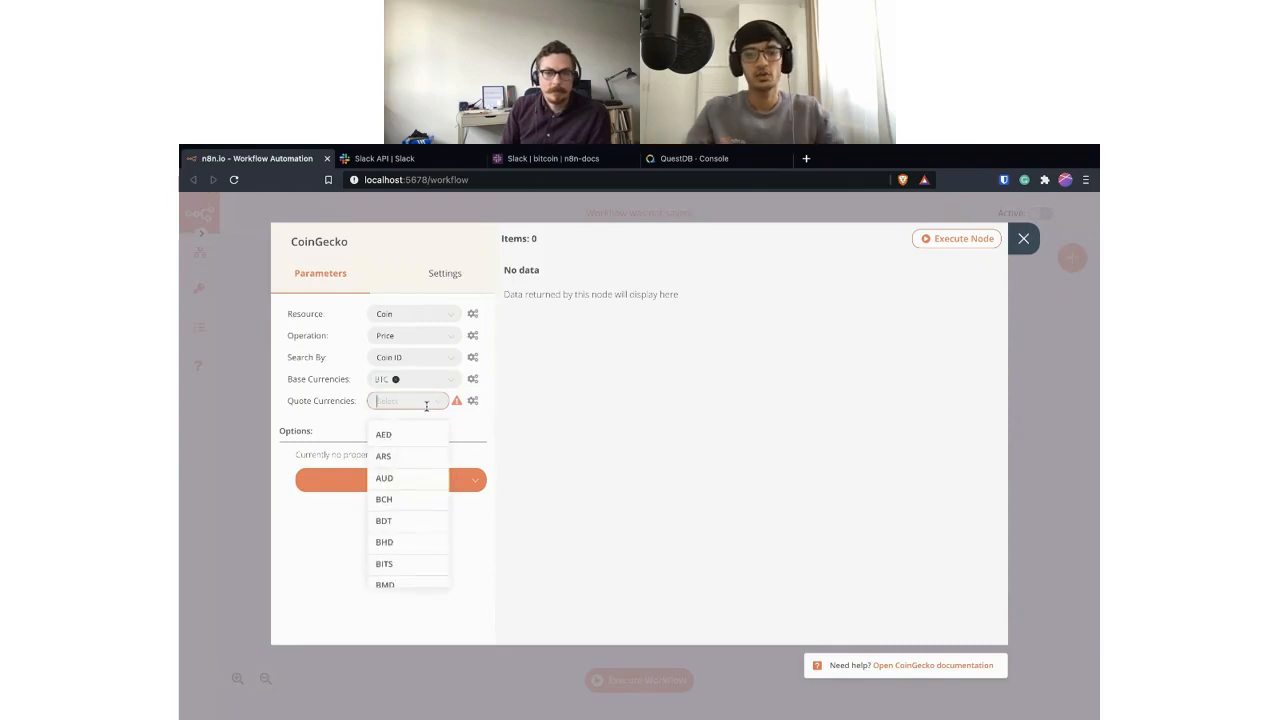
text(us)
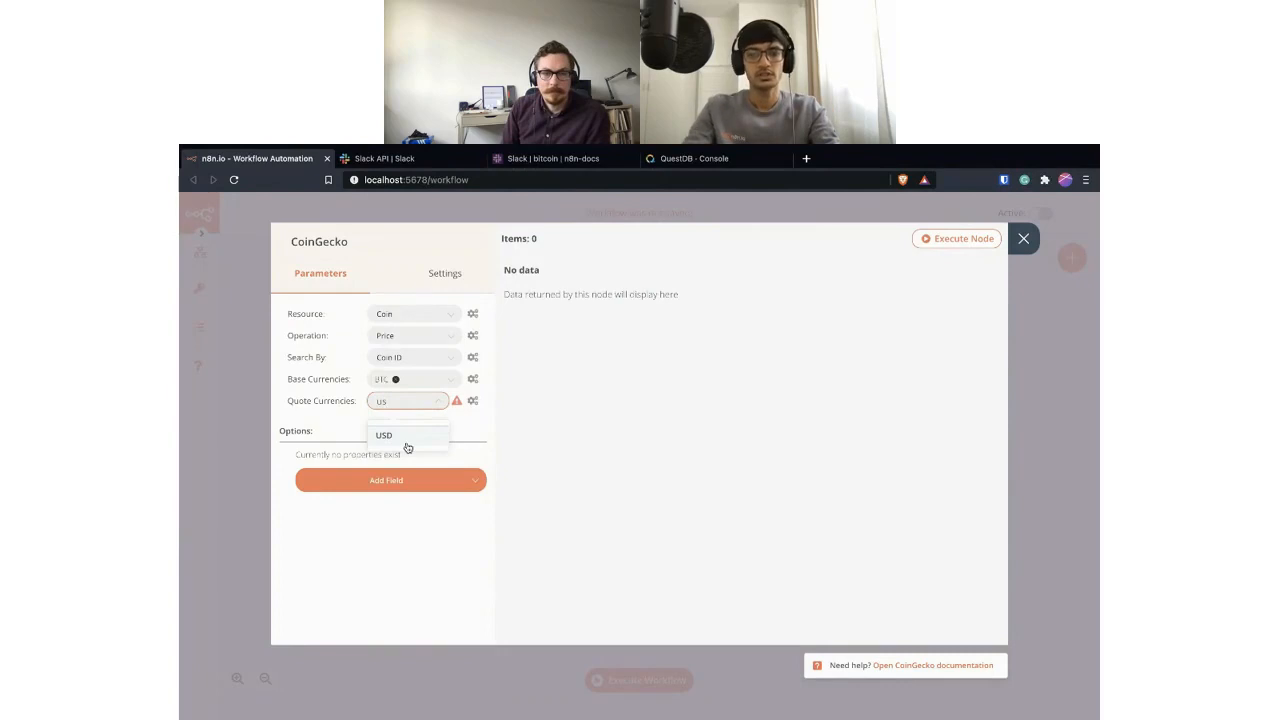
click(407, 446)
text(eur)
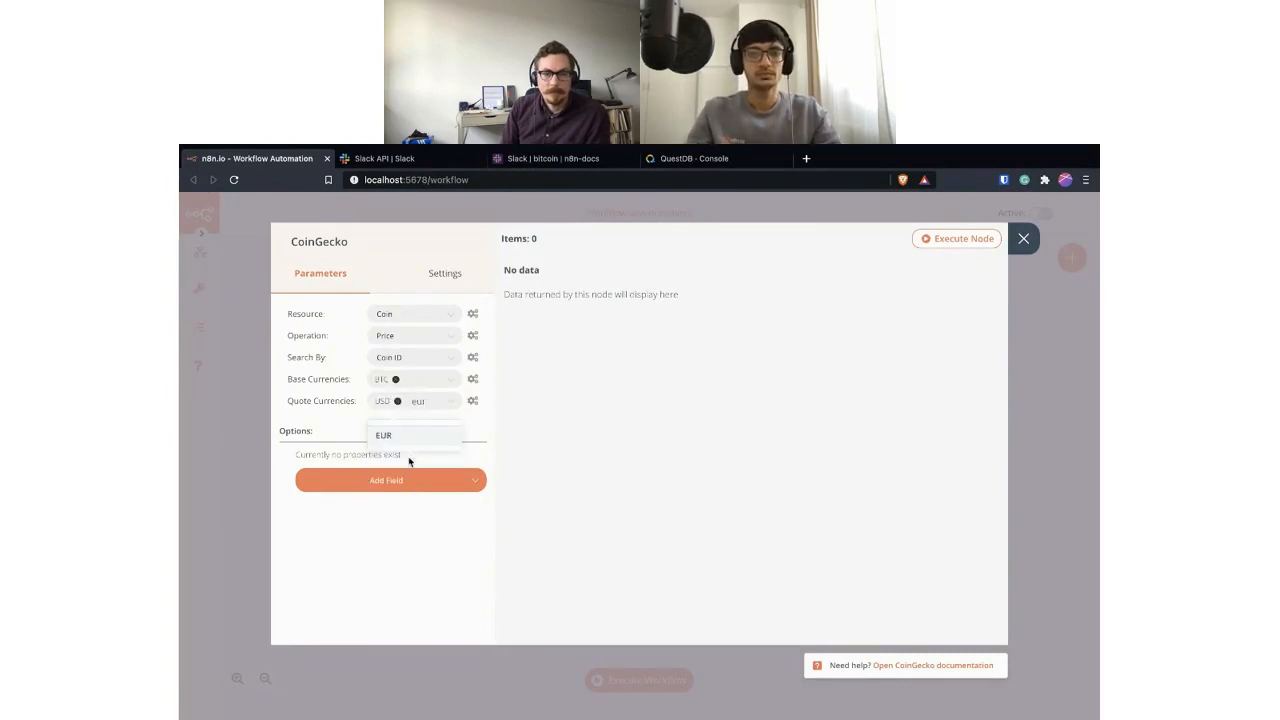
click(412, 443)
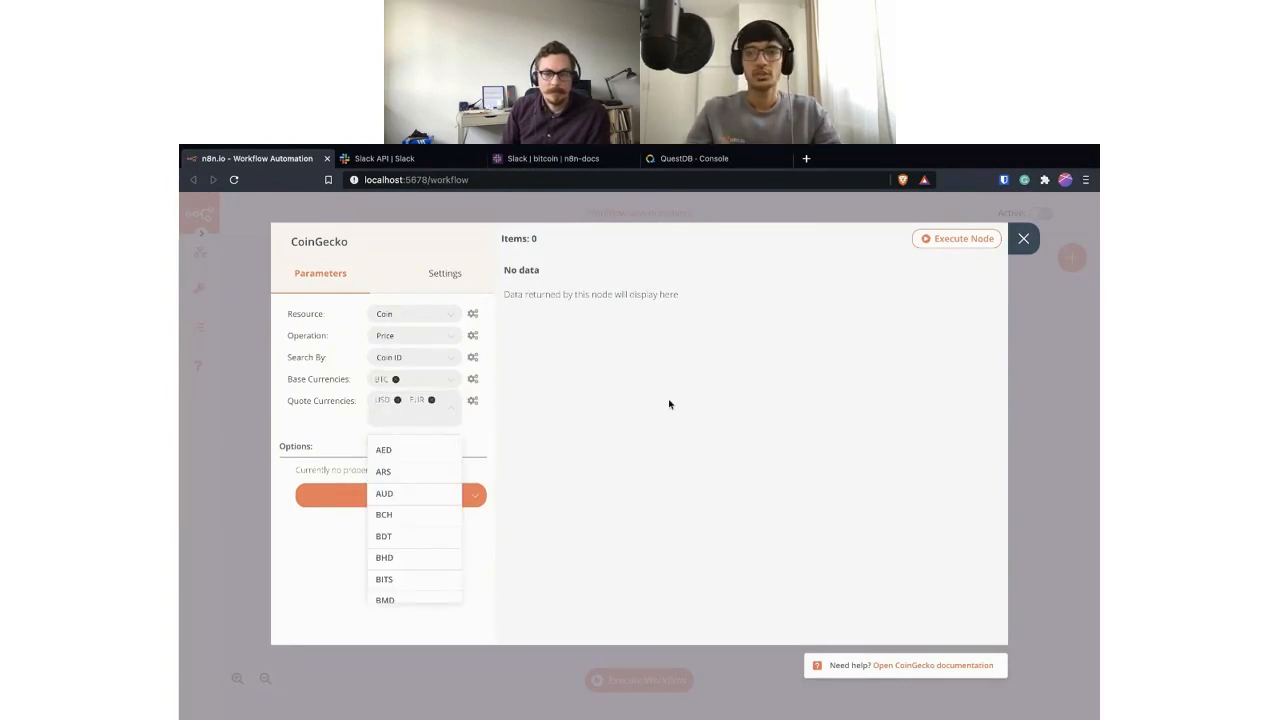
click(669, 403)
click(976, 238)
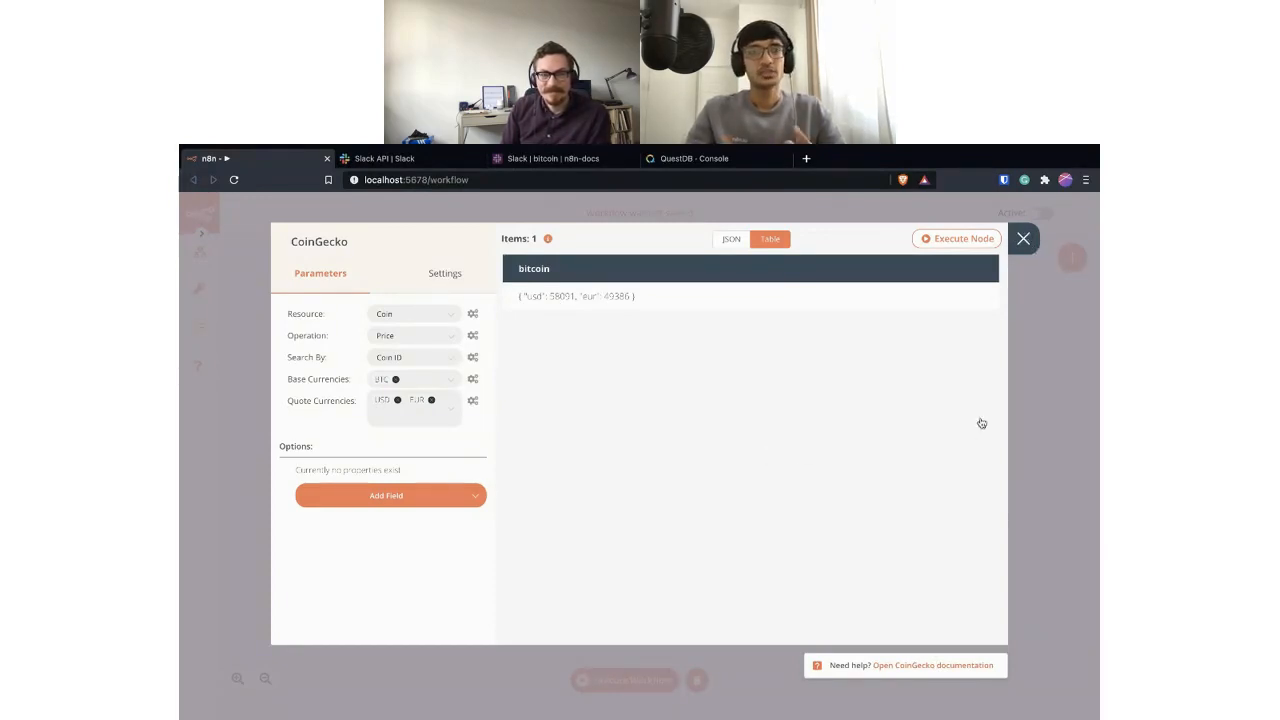
key(Escape)
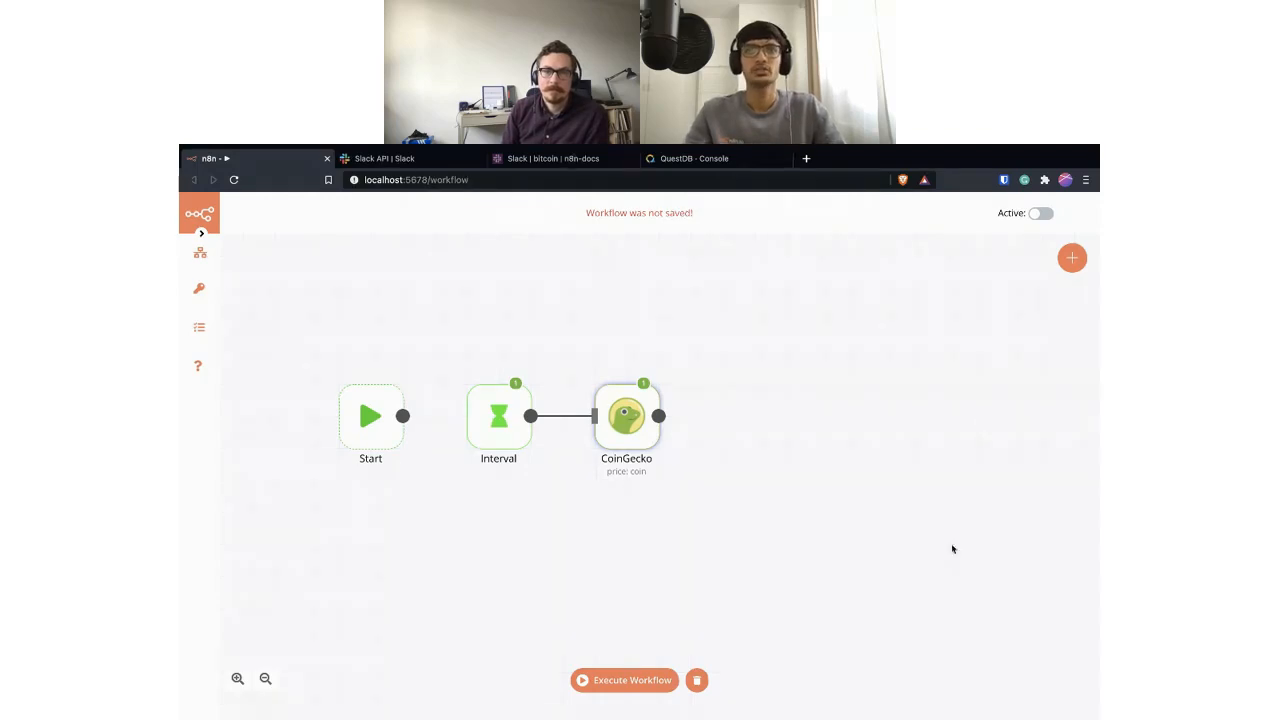
key(ctrl+Right)
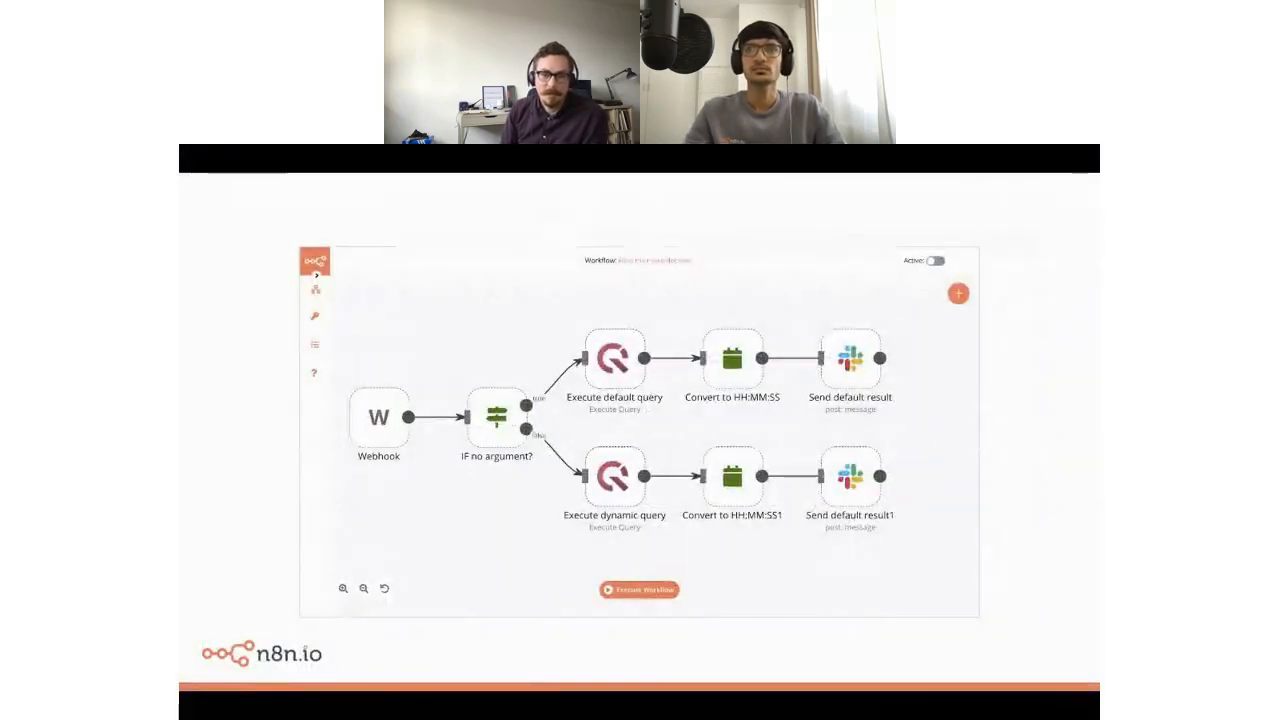
key(Right)
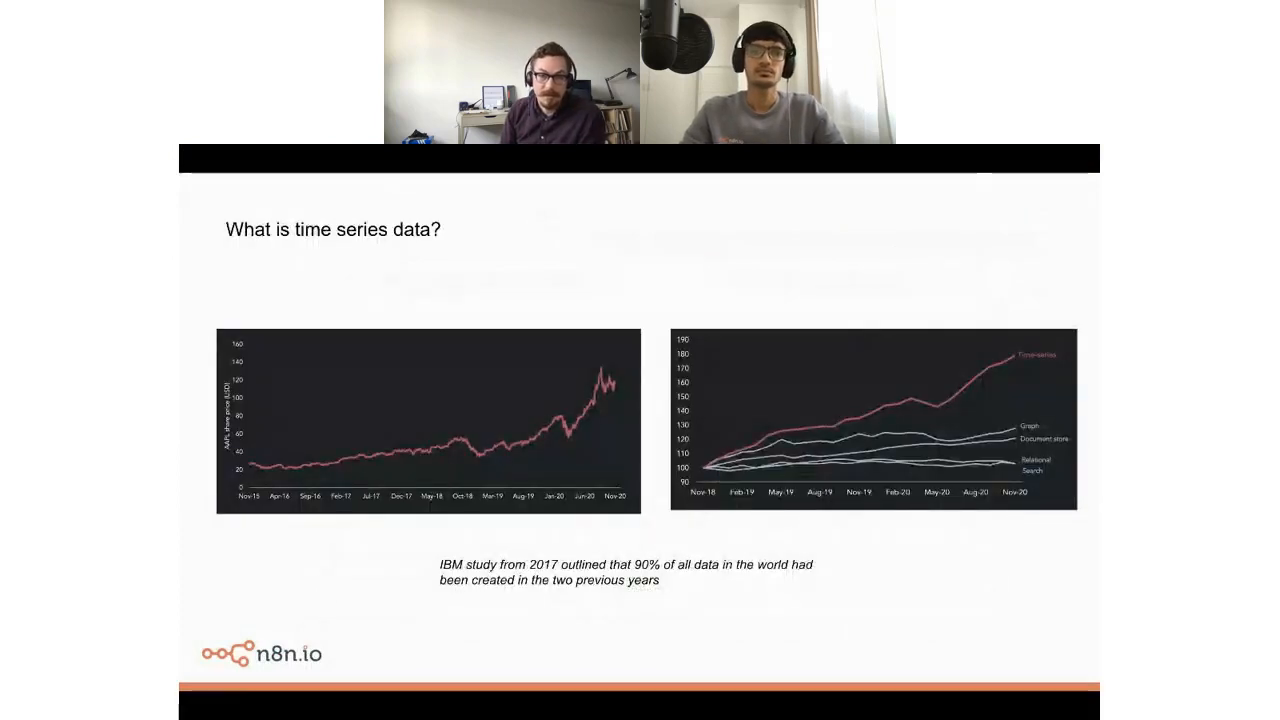
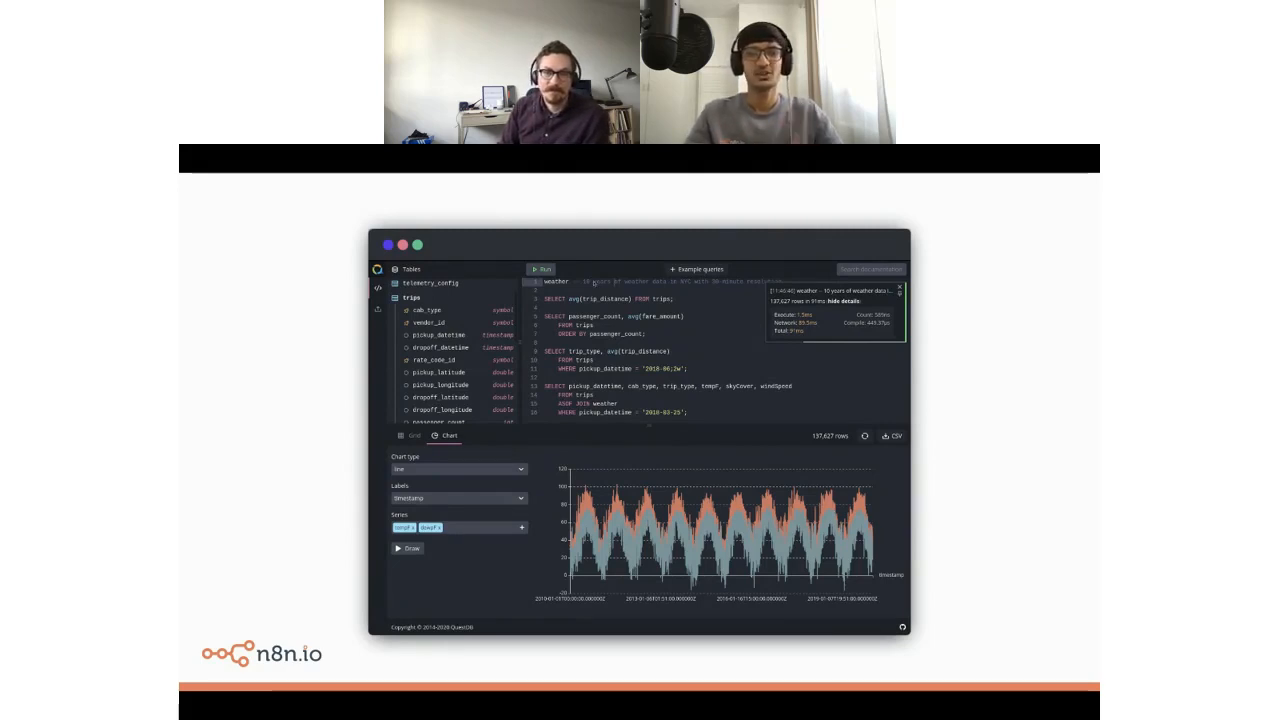
key(ctrl+Left)
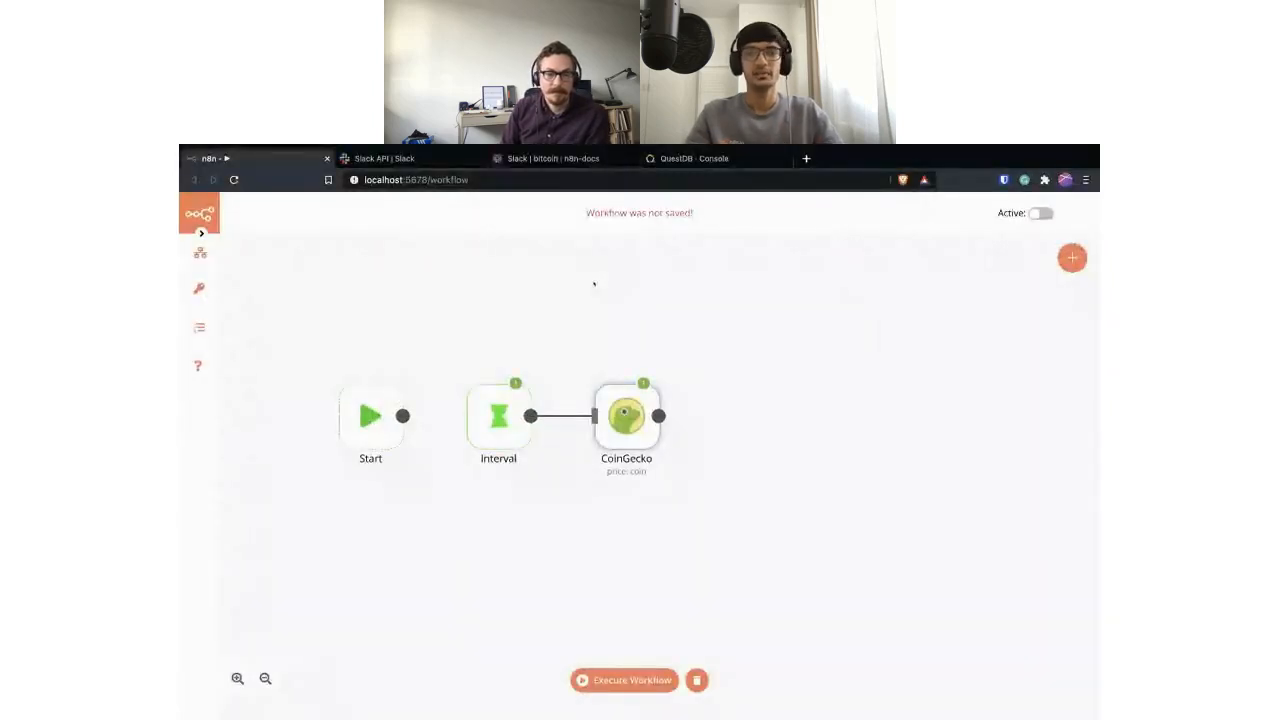
In the QuestDB console, begin a create table statement for a table named btc with float columns usd and eur.
click(705, 159)
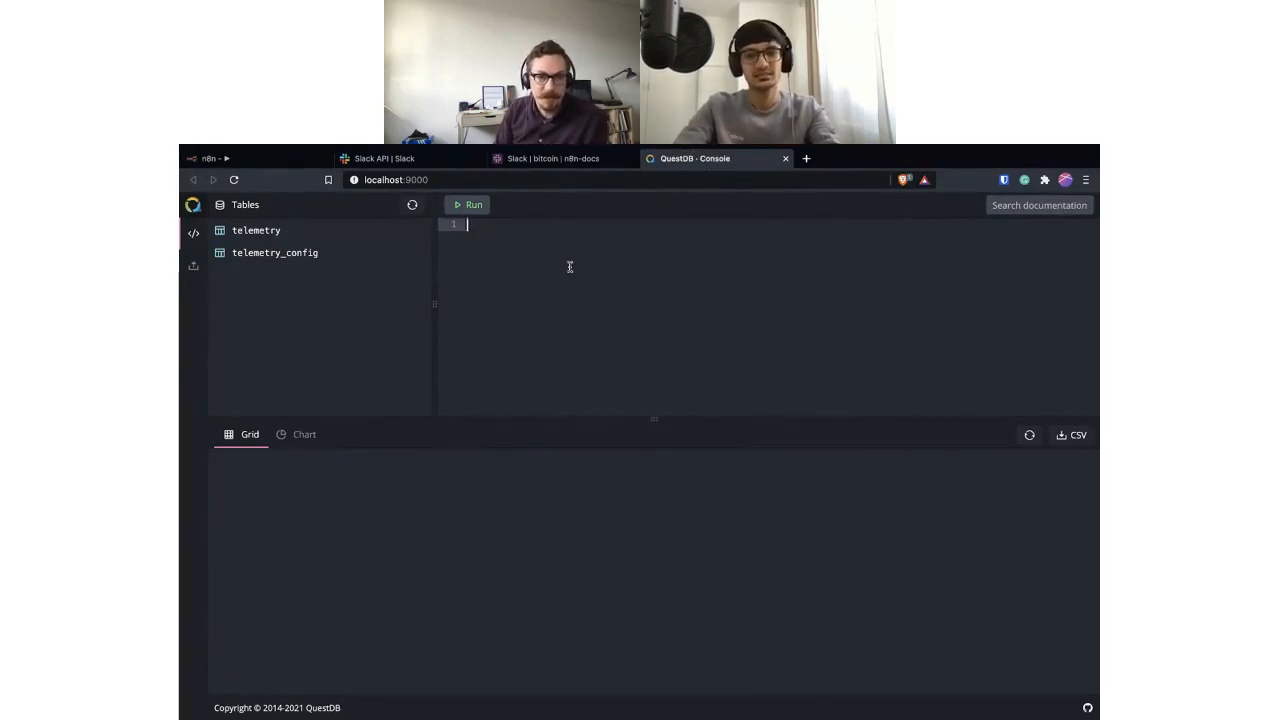
text(create table)
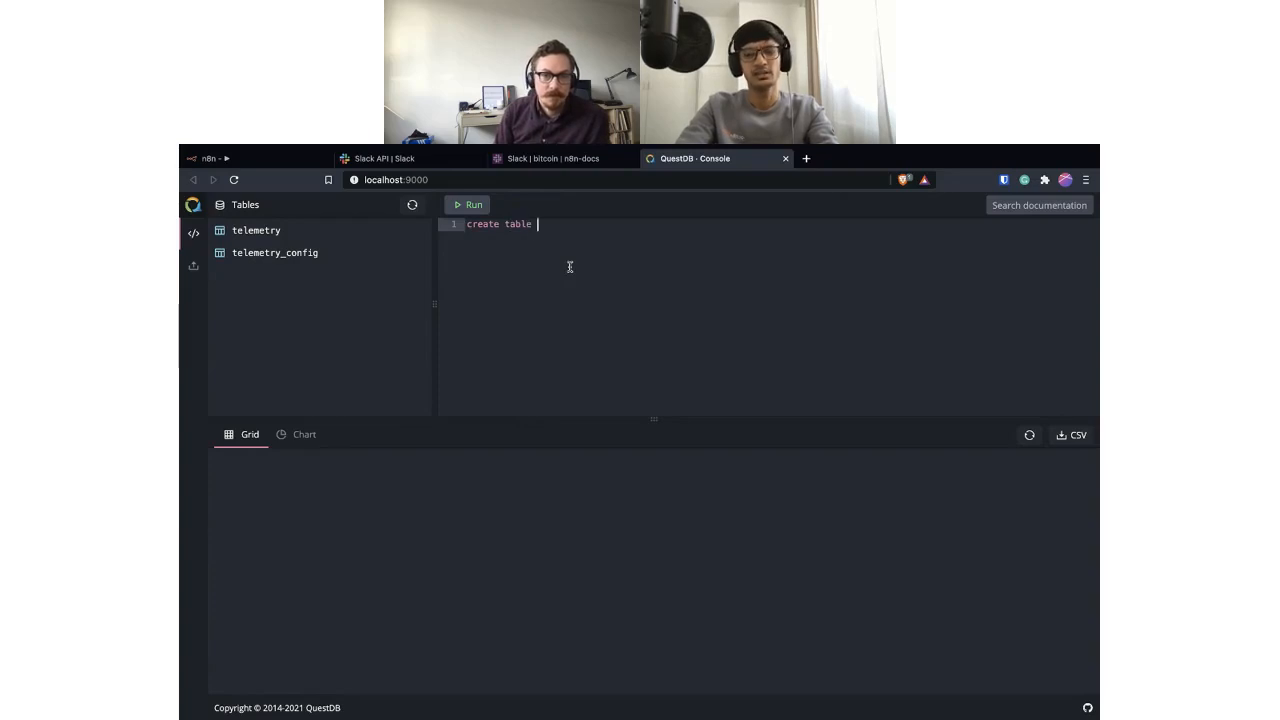
text( btc)
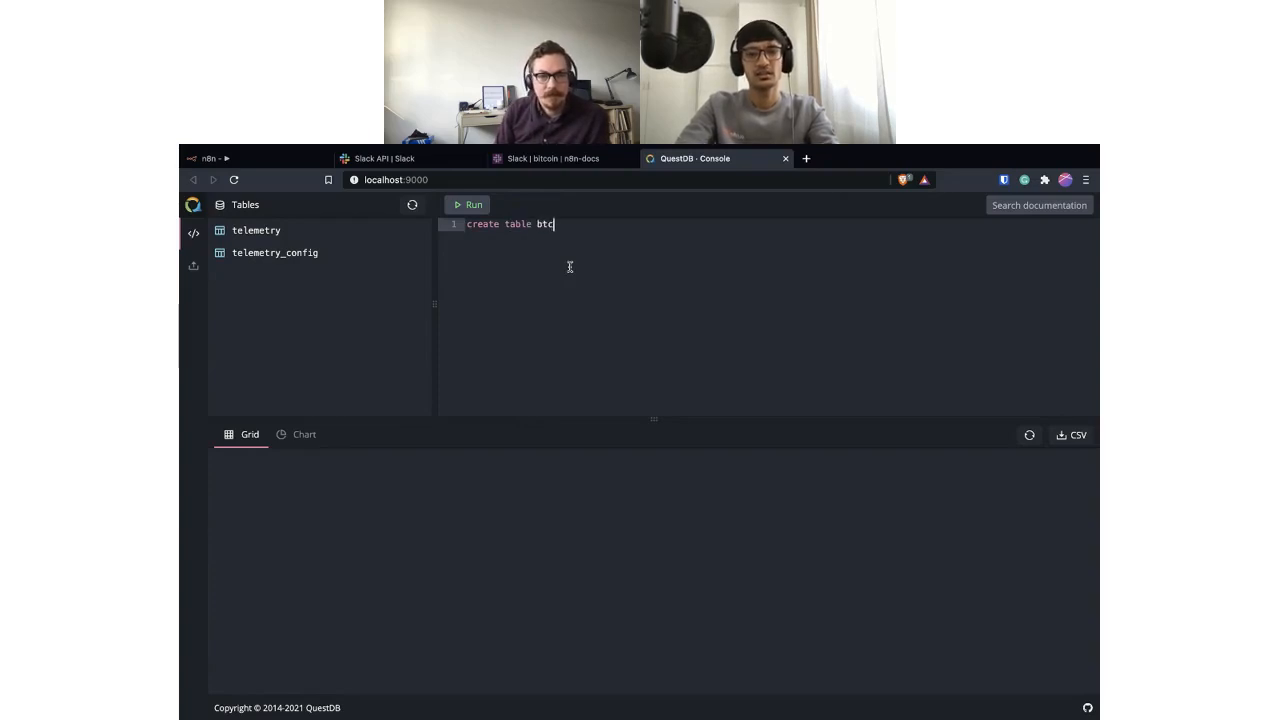
text(()
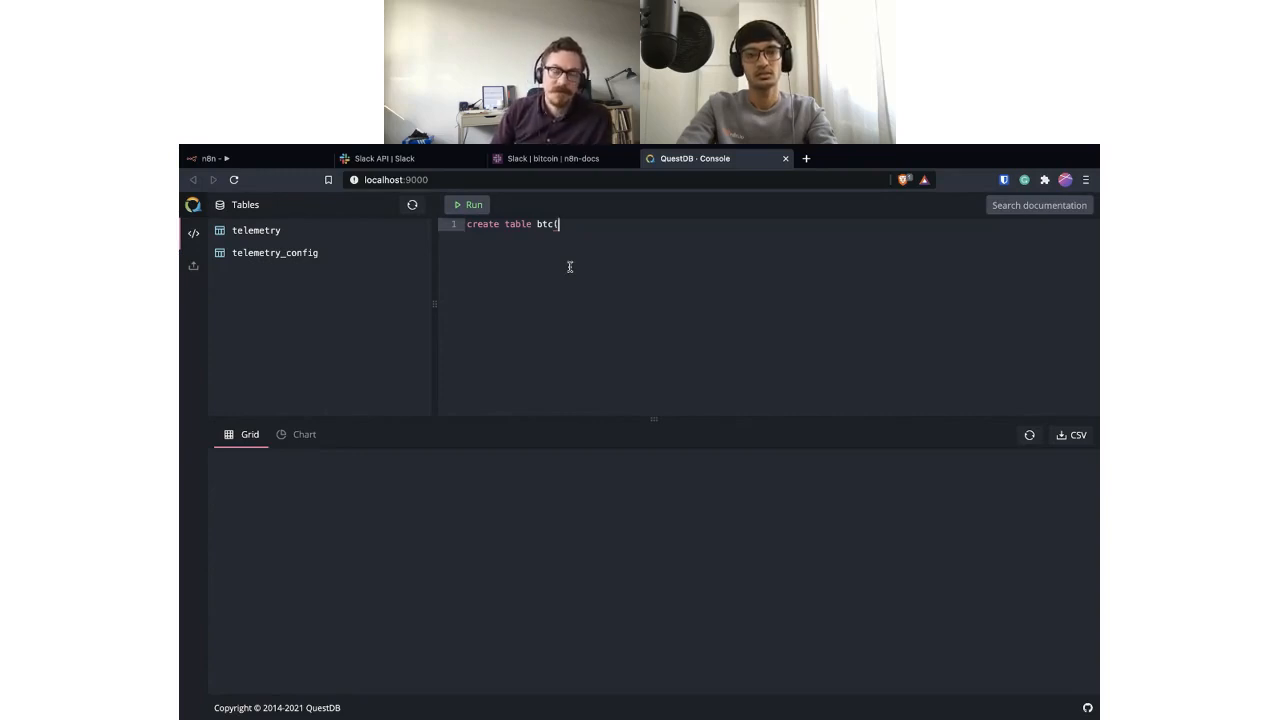
text(usd )
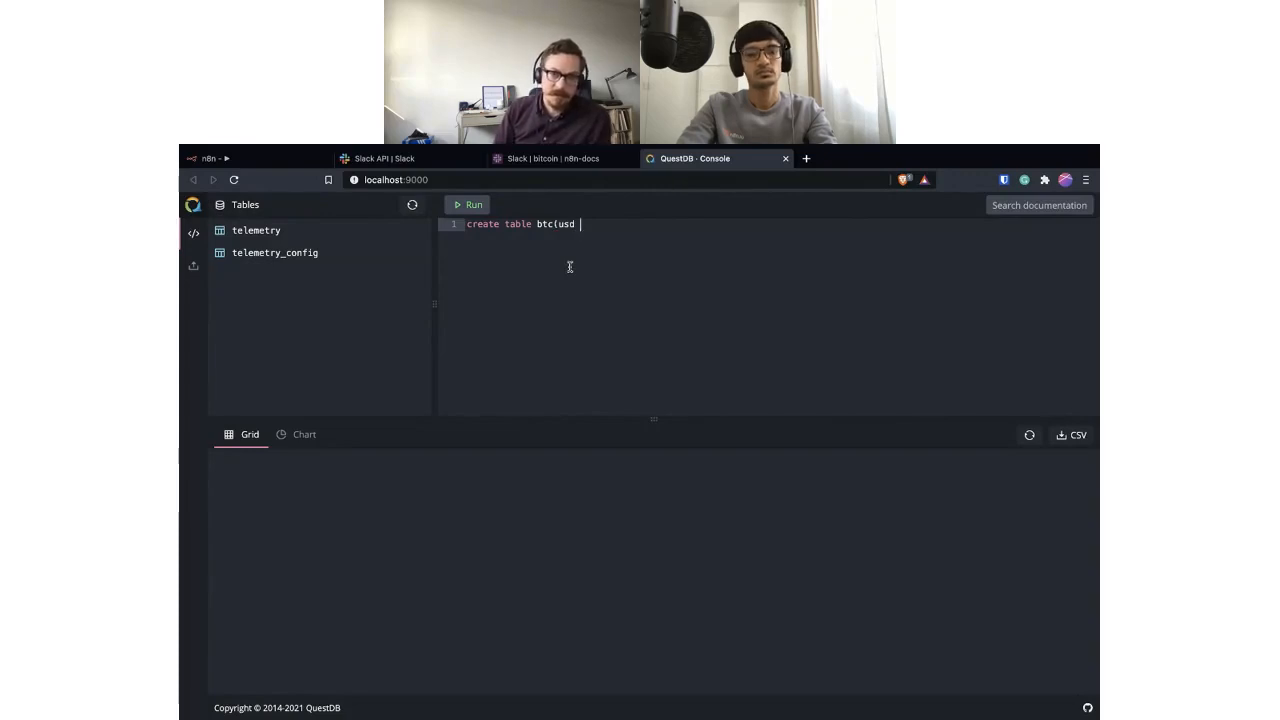
text(float,)
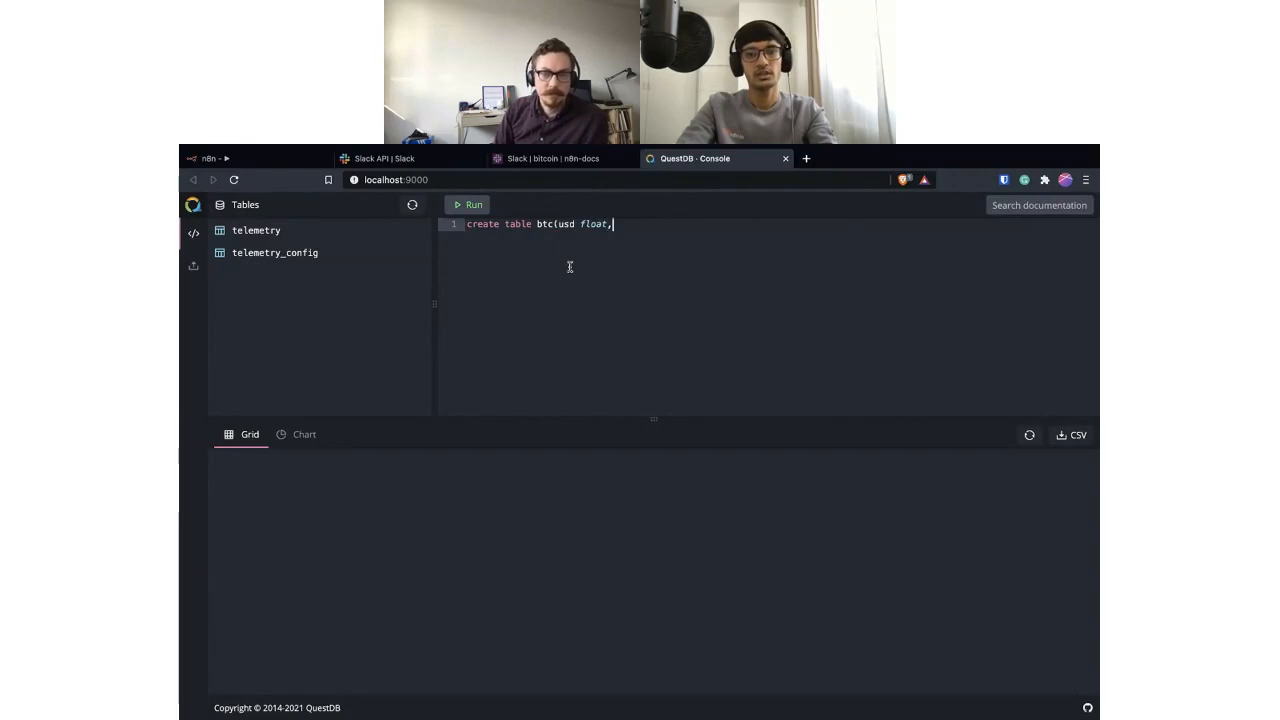
text( eur fl)
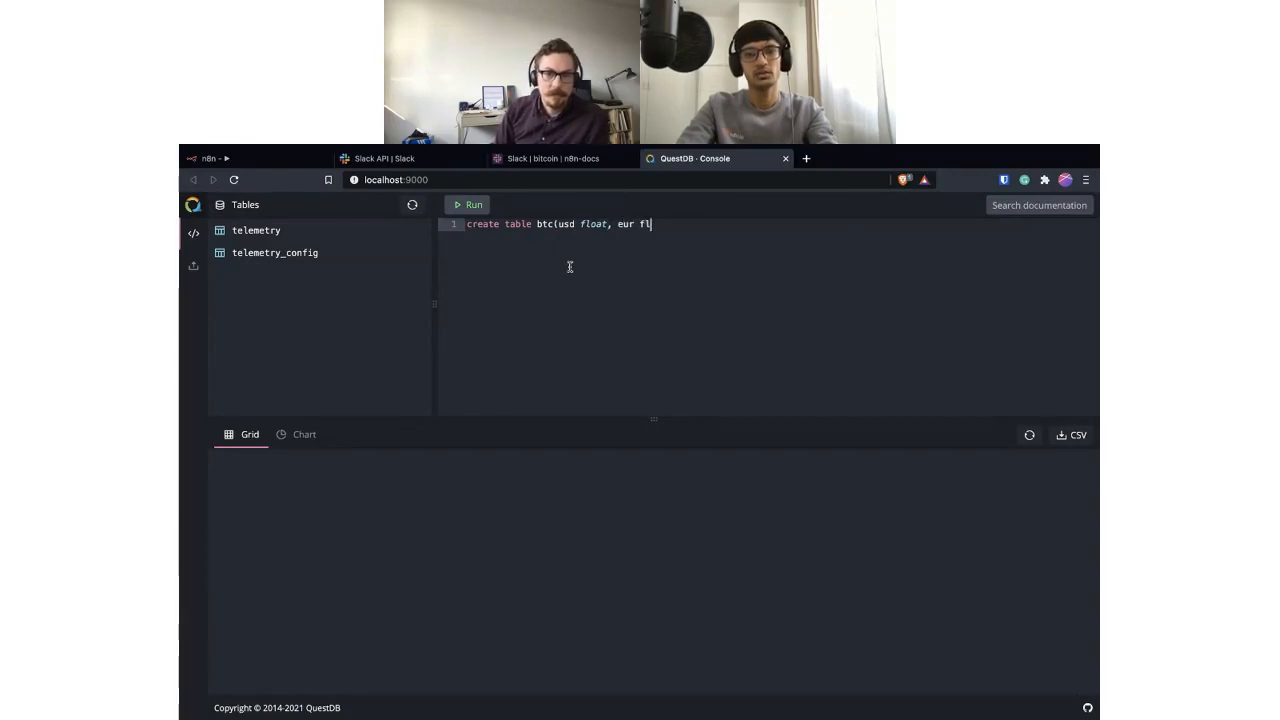
text(oat)
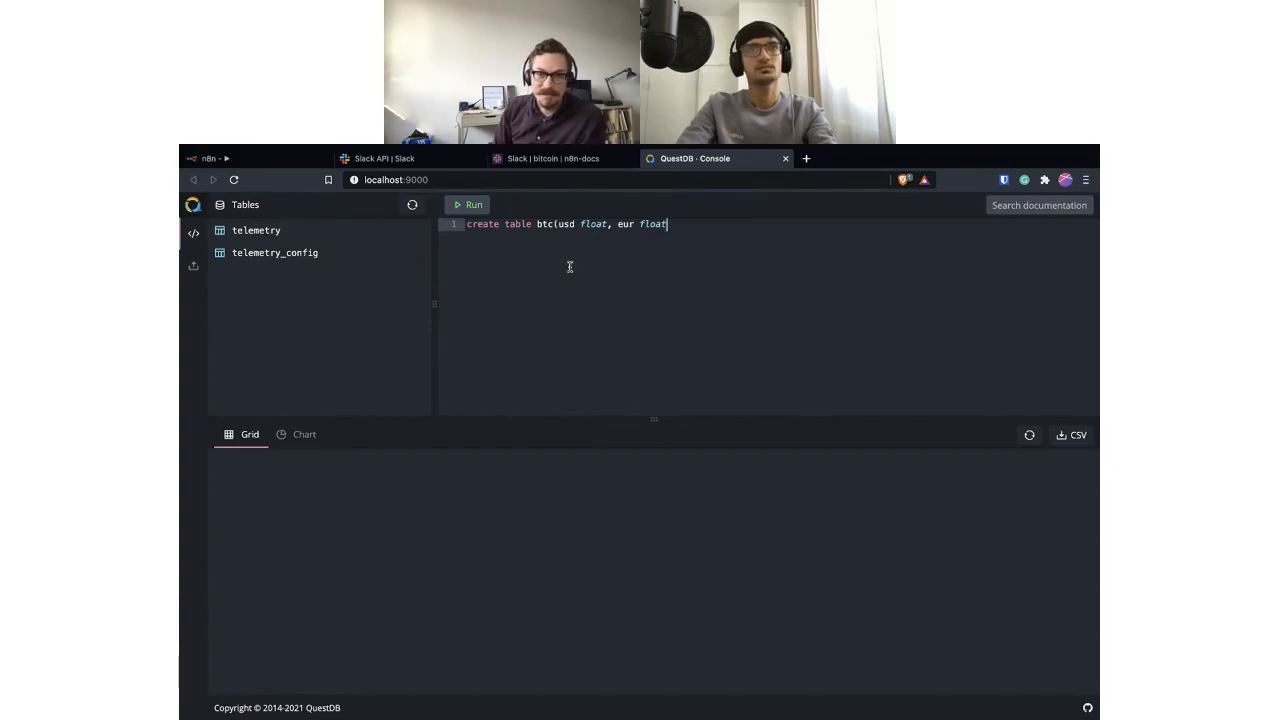
text(,)
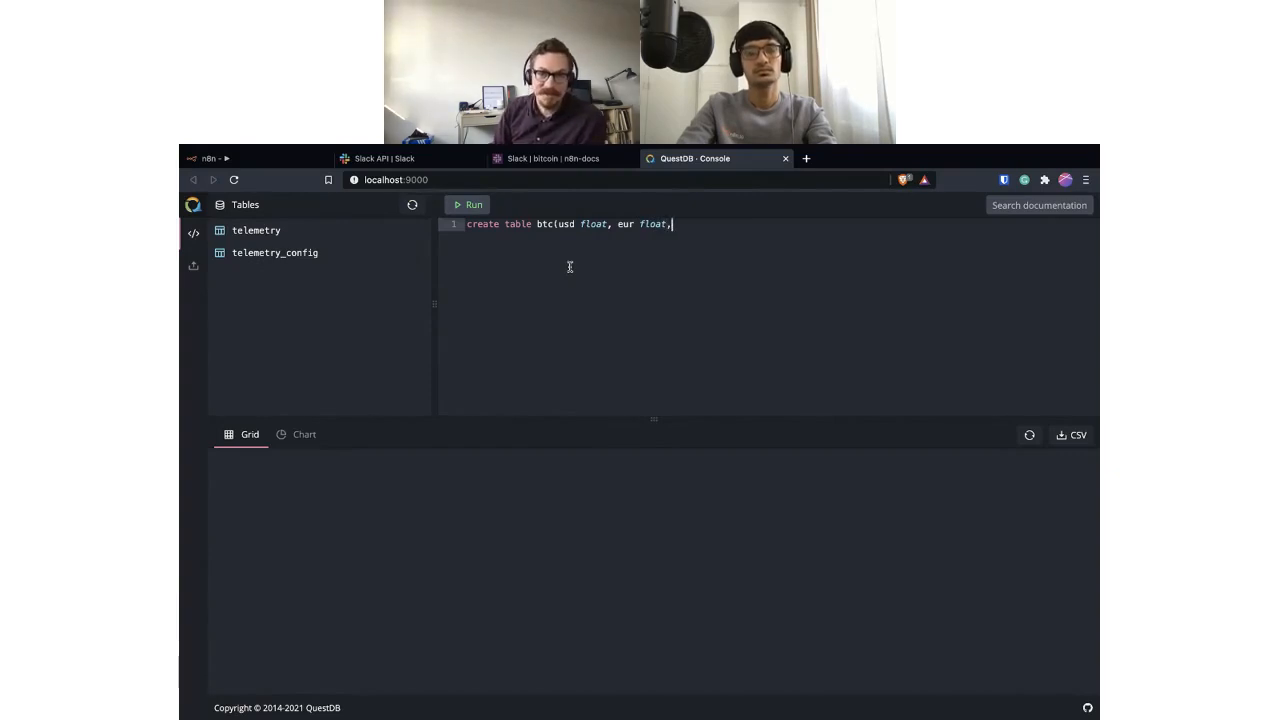
Complete the statement with a time_stamp column of type timestamp and designate it using timestamp(time_stamp).
text( tim)
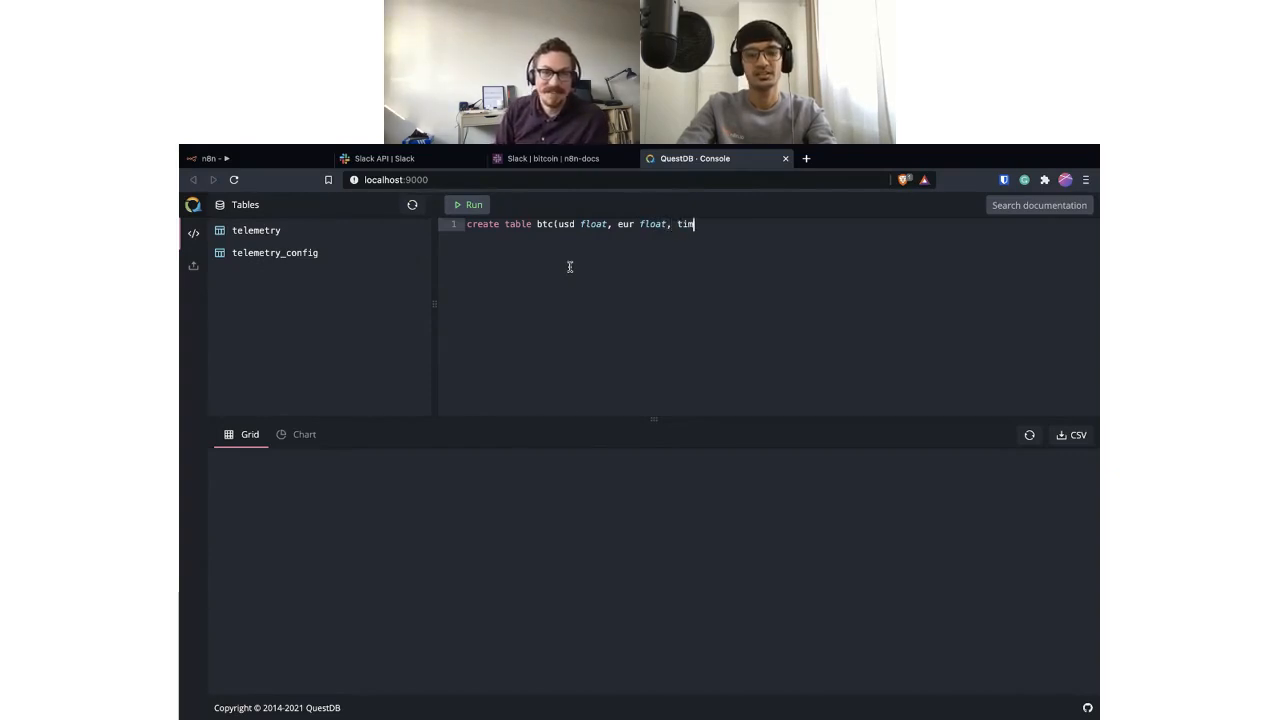
text(e_stamp )
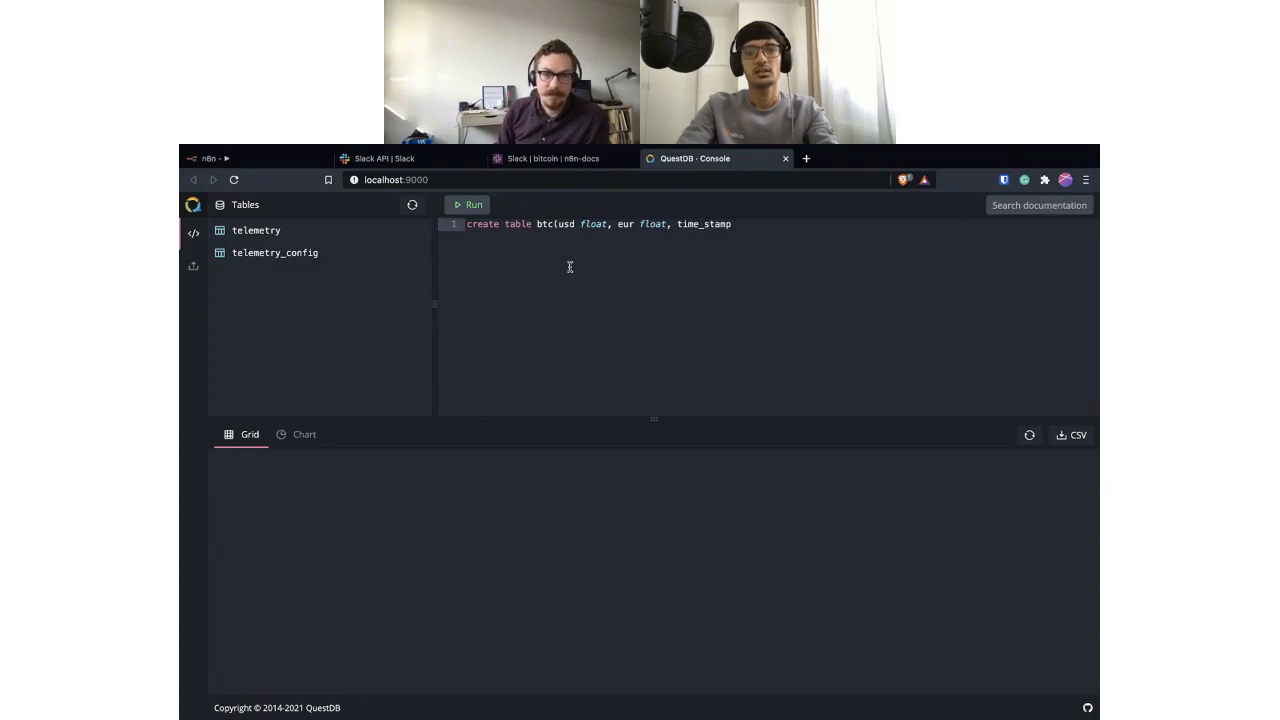
text(timestampe)
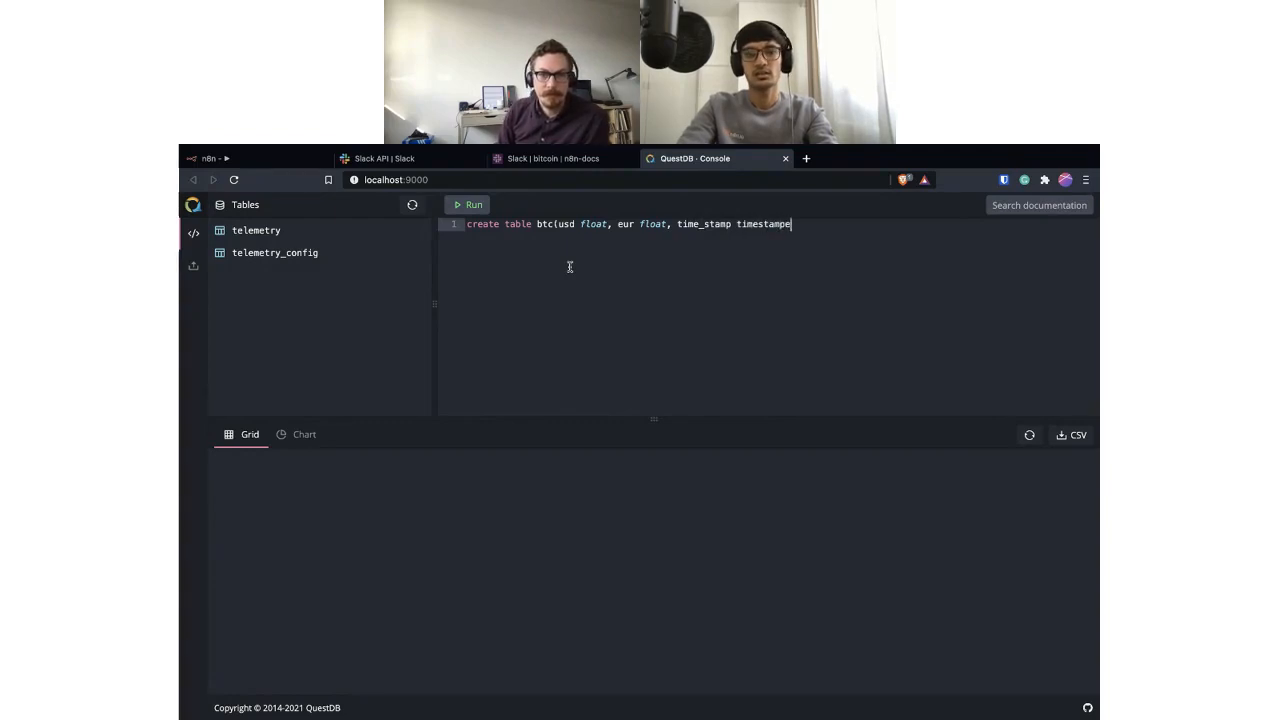
key(BackSpace)
text())
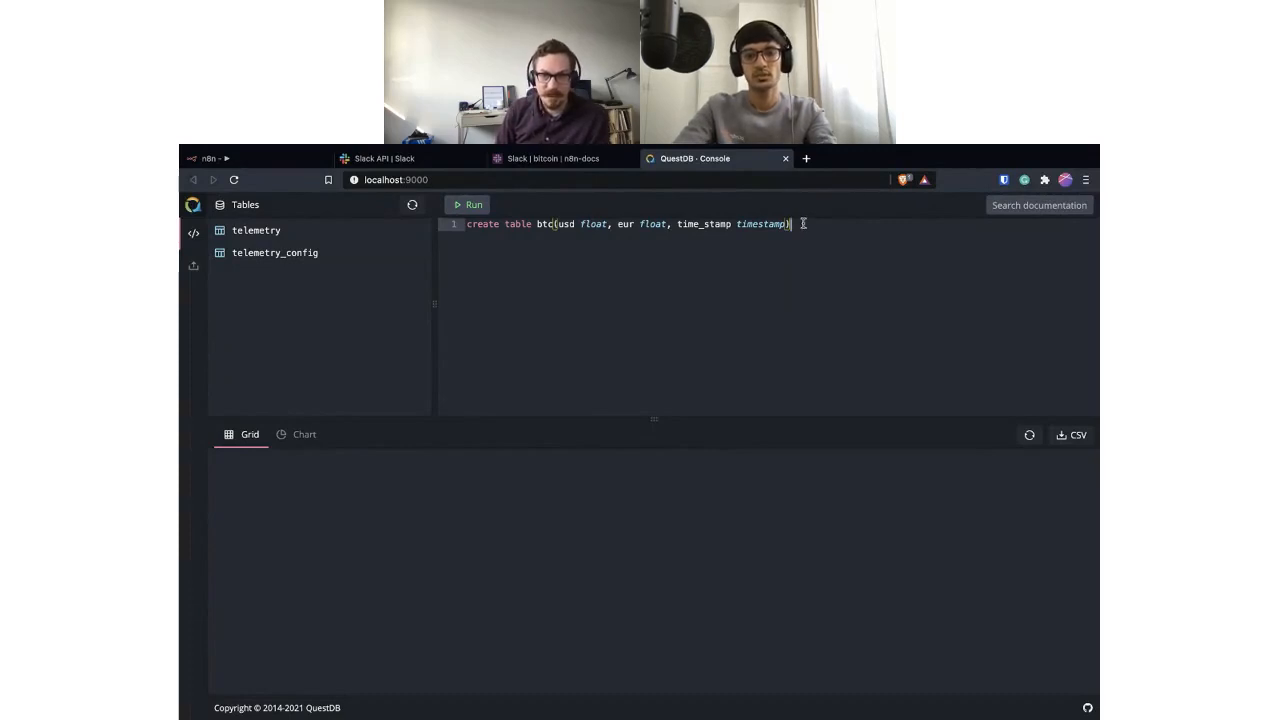
text(timestamp)
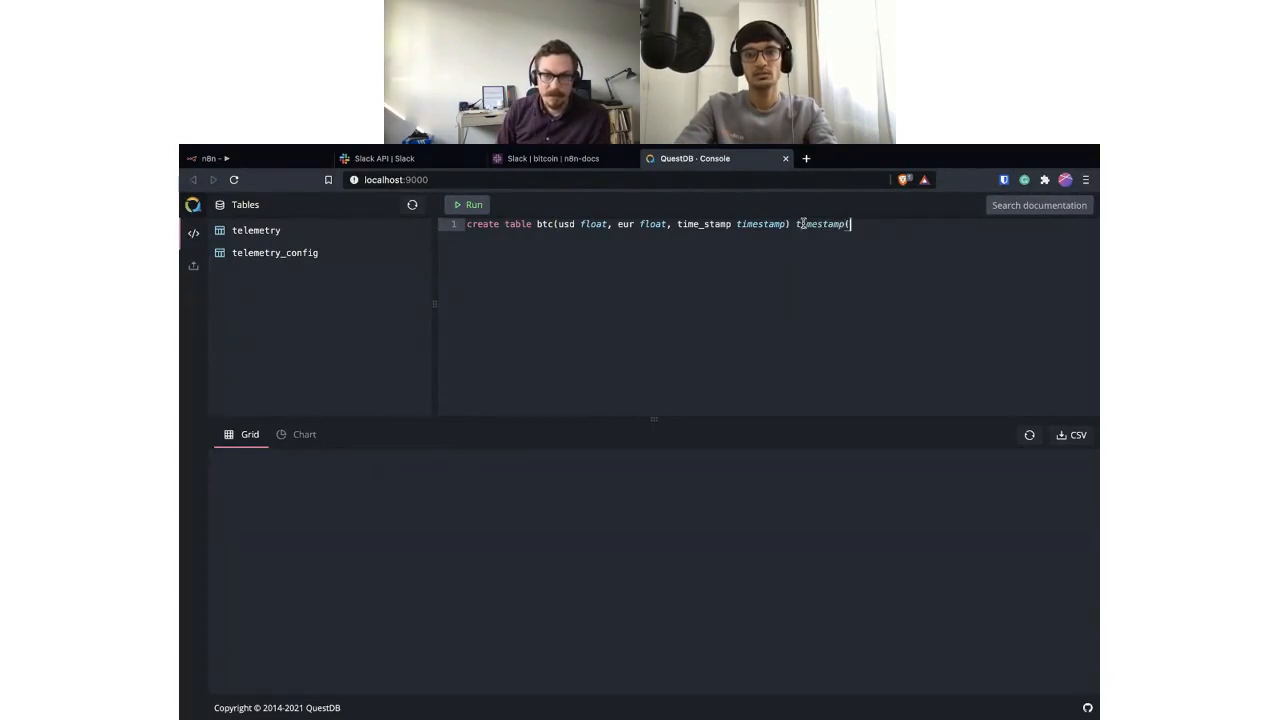
text((time_stamp)
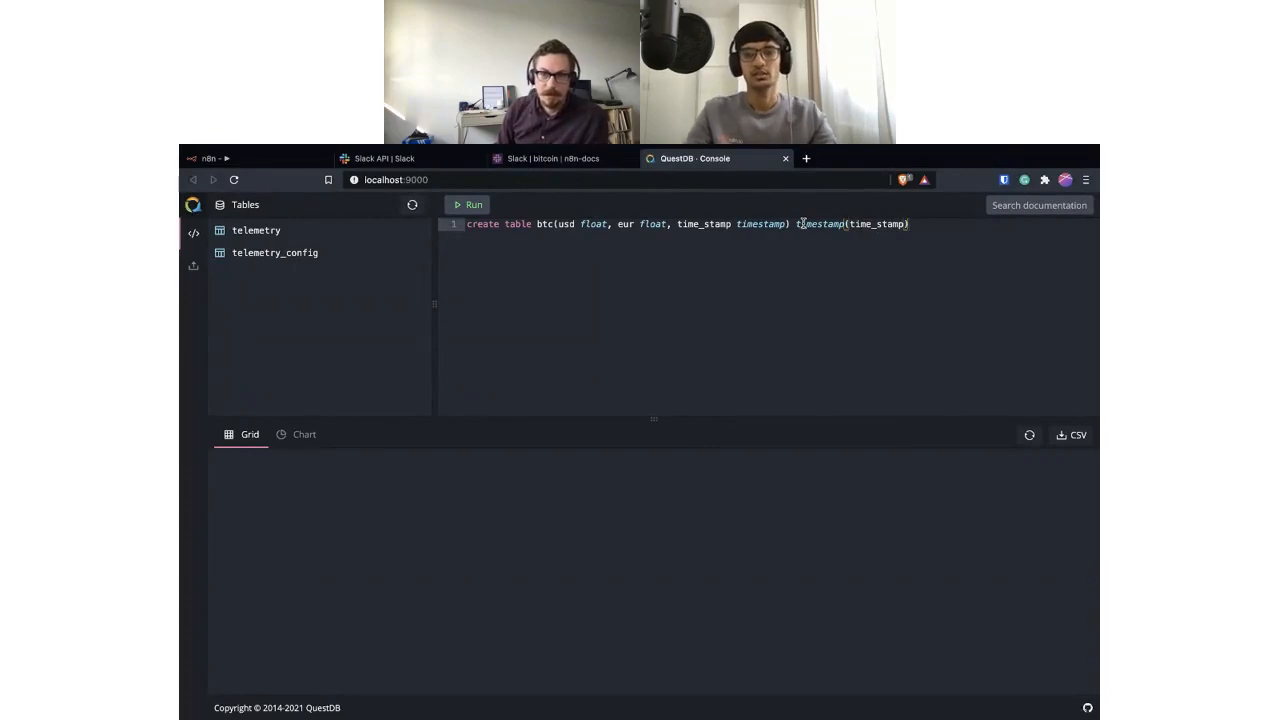
text())
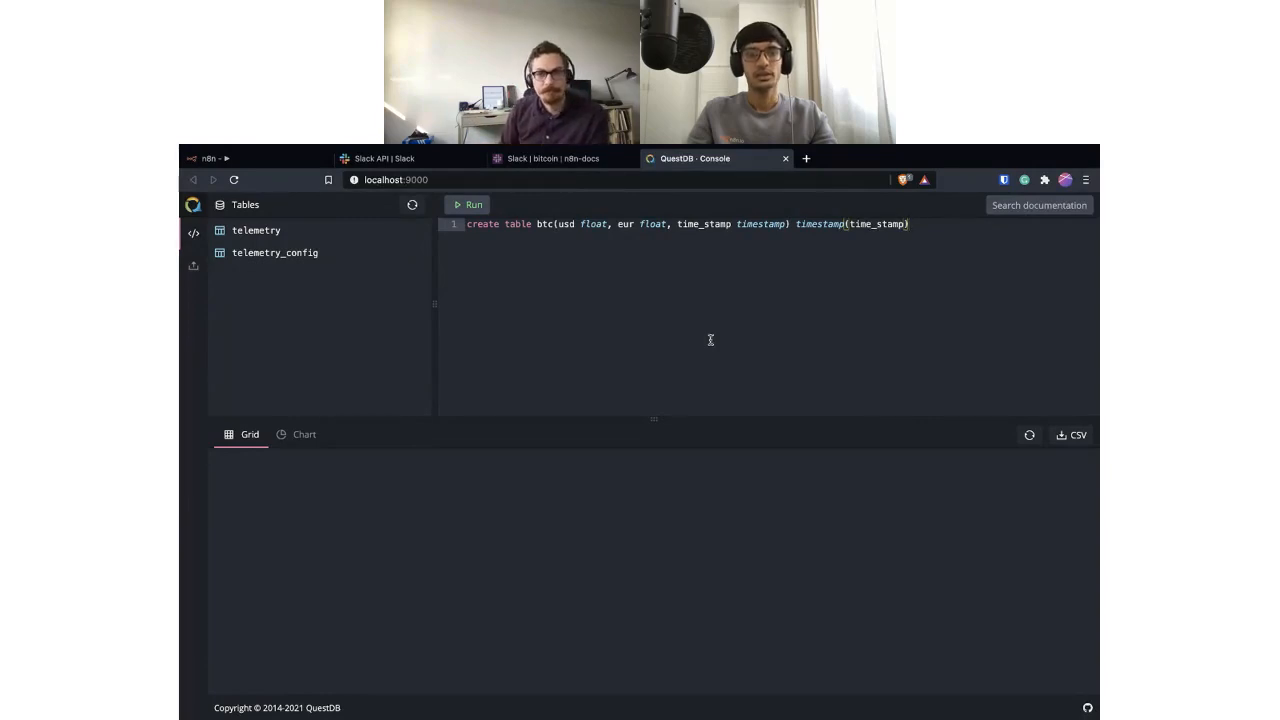
Run the create table statement and expand the btc table in the refreshed table list.
click(467, 207)
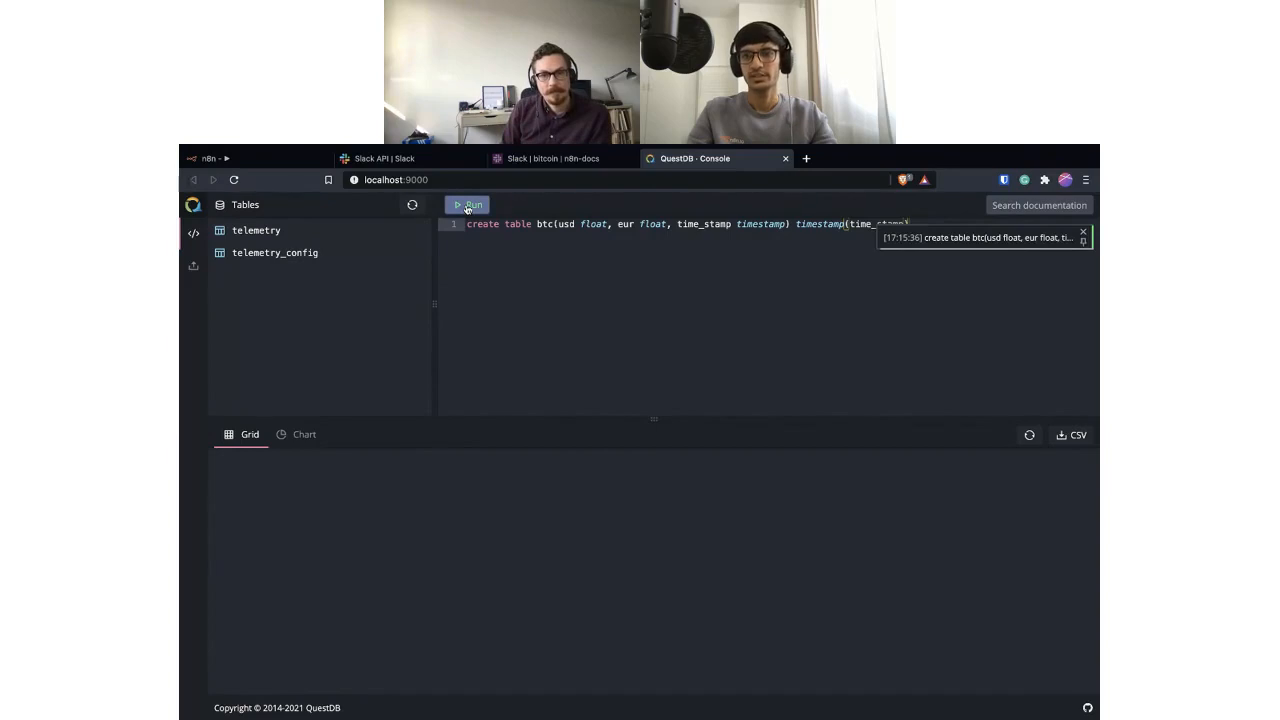
click(411, 208)
click(313, 236)
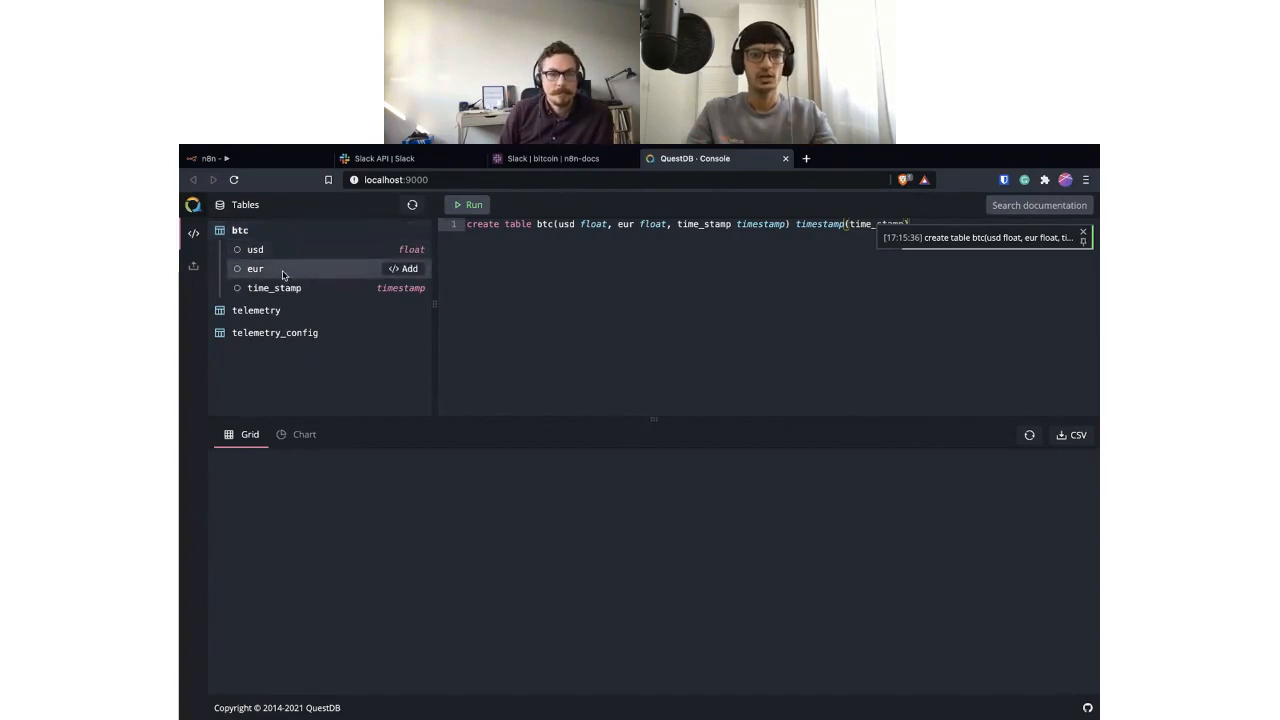
Switch to the n8n workflow and add a Set node connected to the CoinGecko node's output by searching for "set".
click(284, 160)
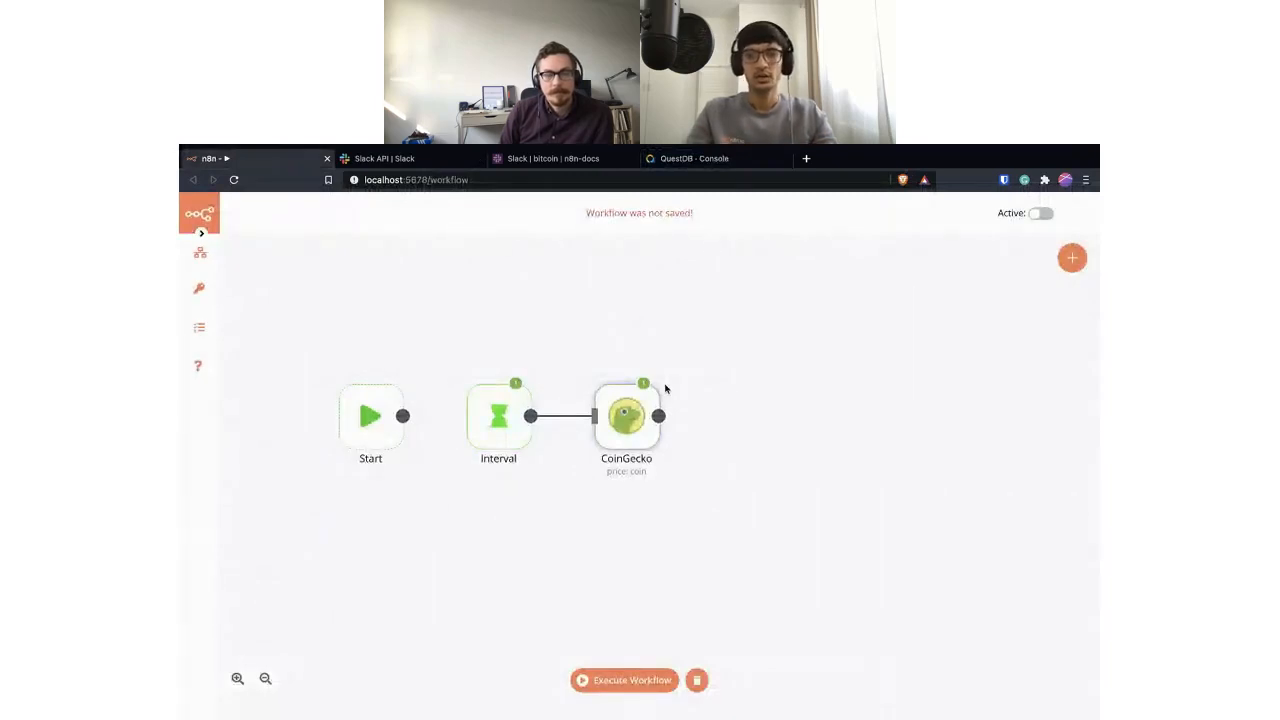
drag(658, 416, 696, 422)
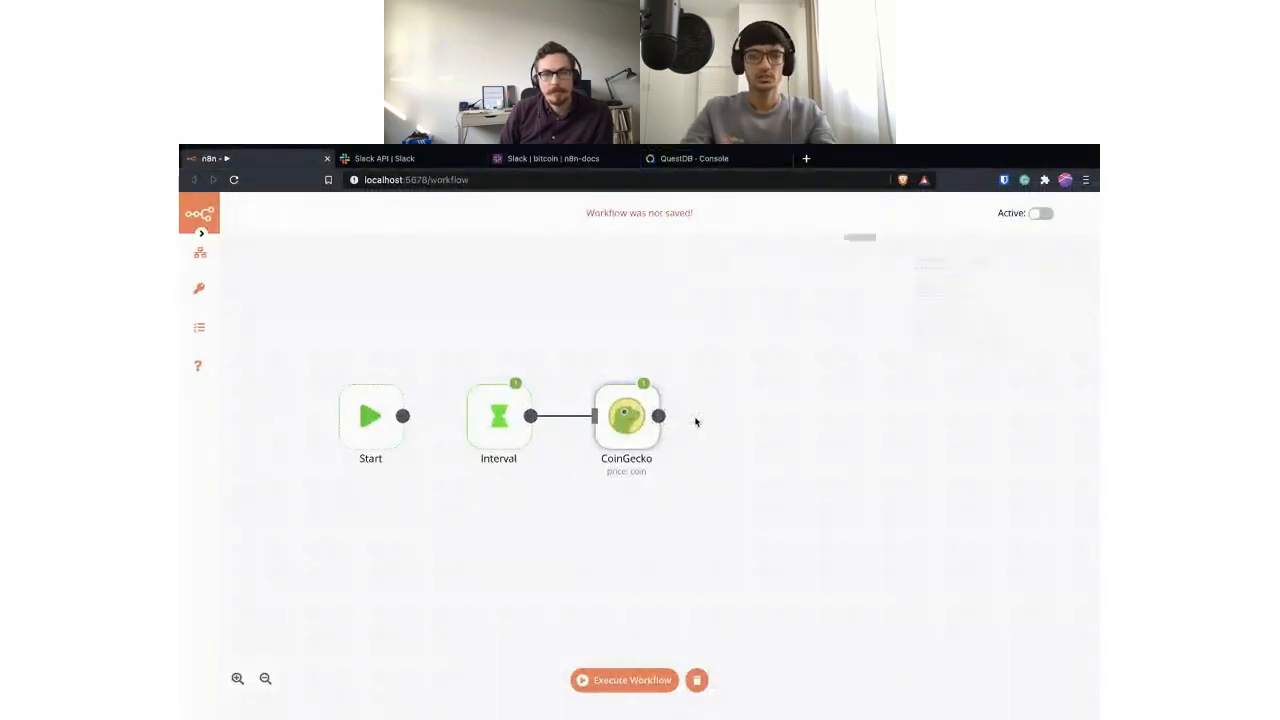
text(set)
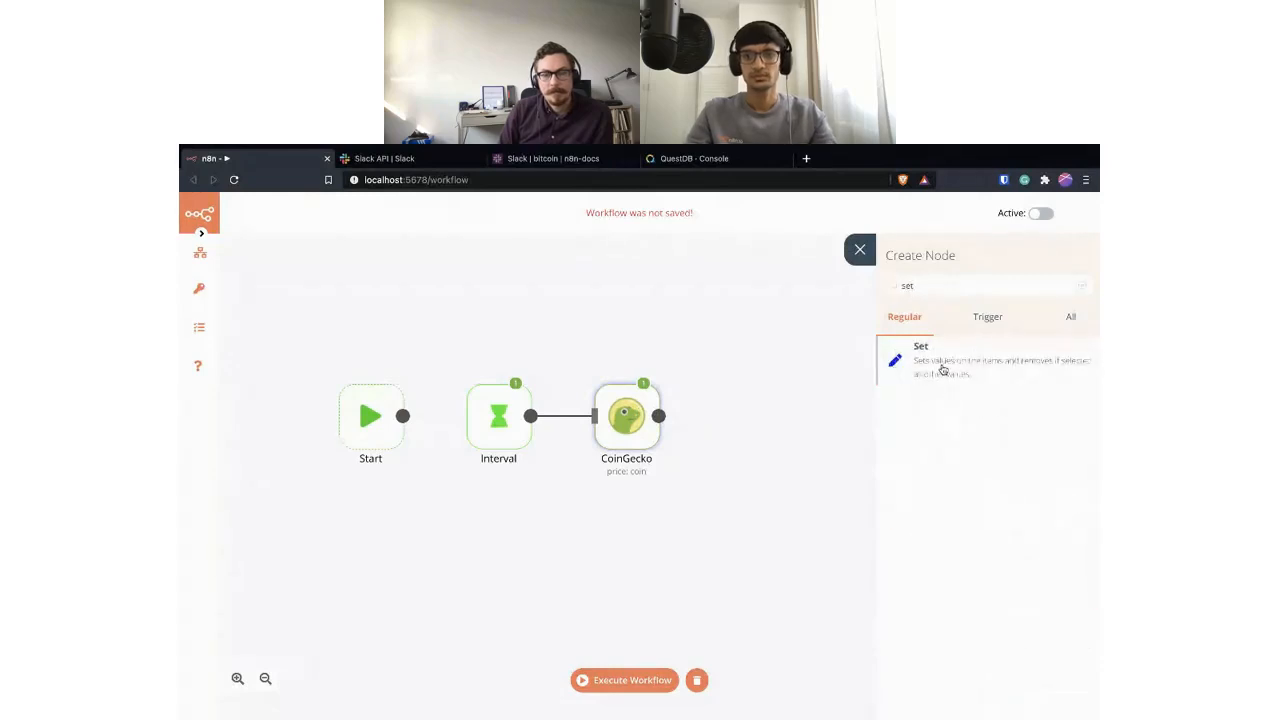
click(942, 370)
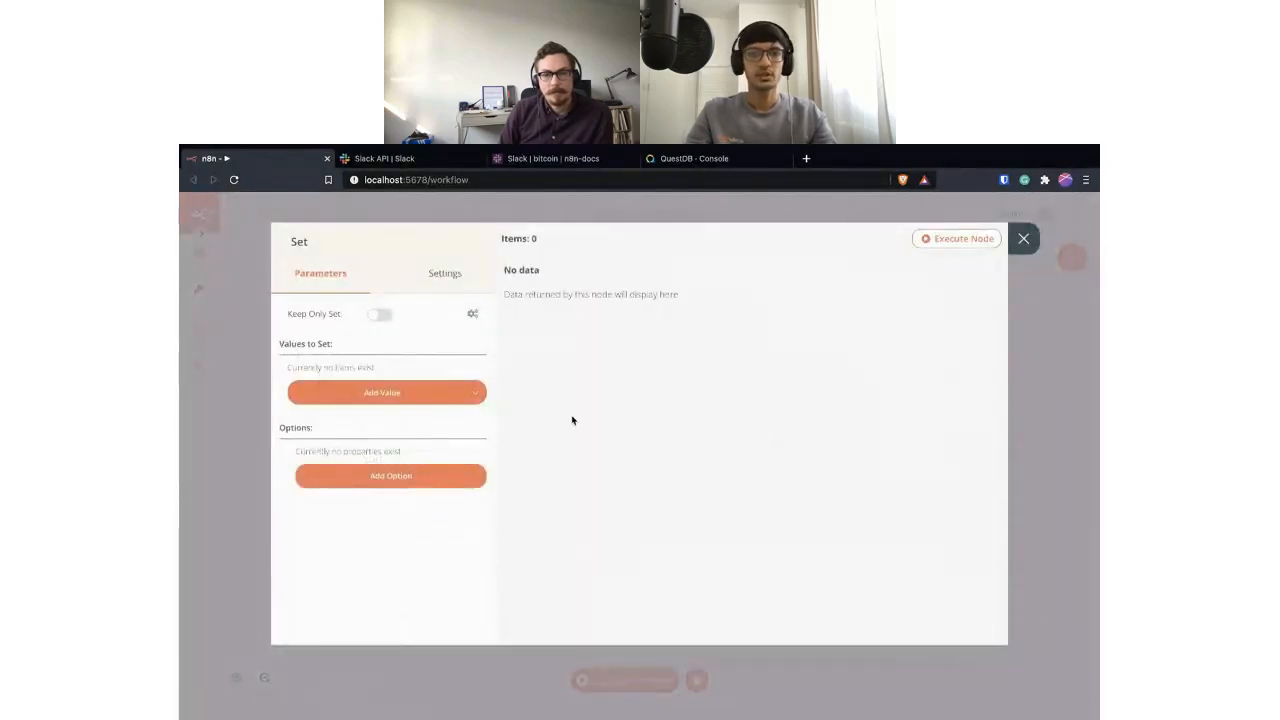
Add a number value named usd to the Set node.
click(470, 398)
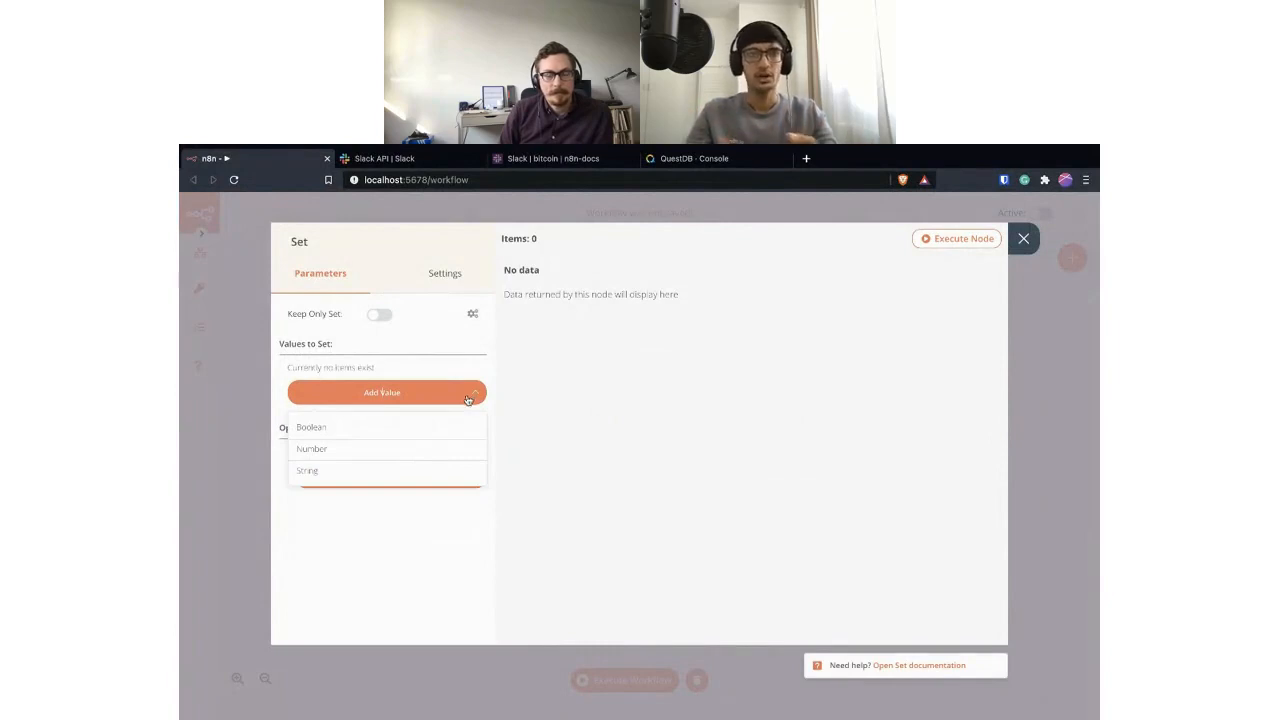
click(441, 450)
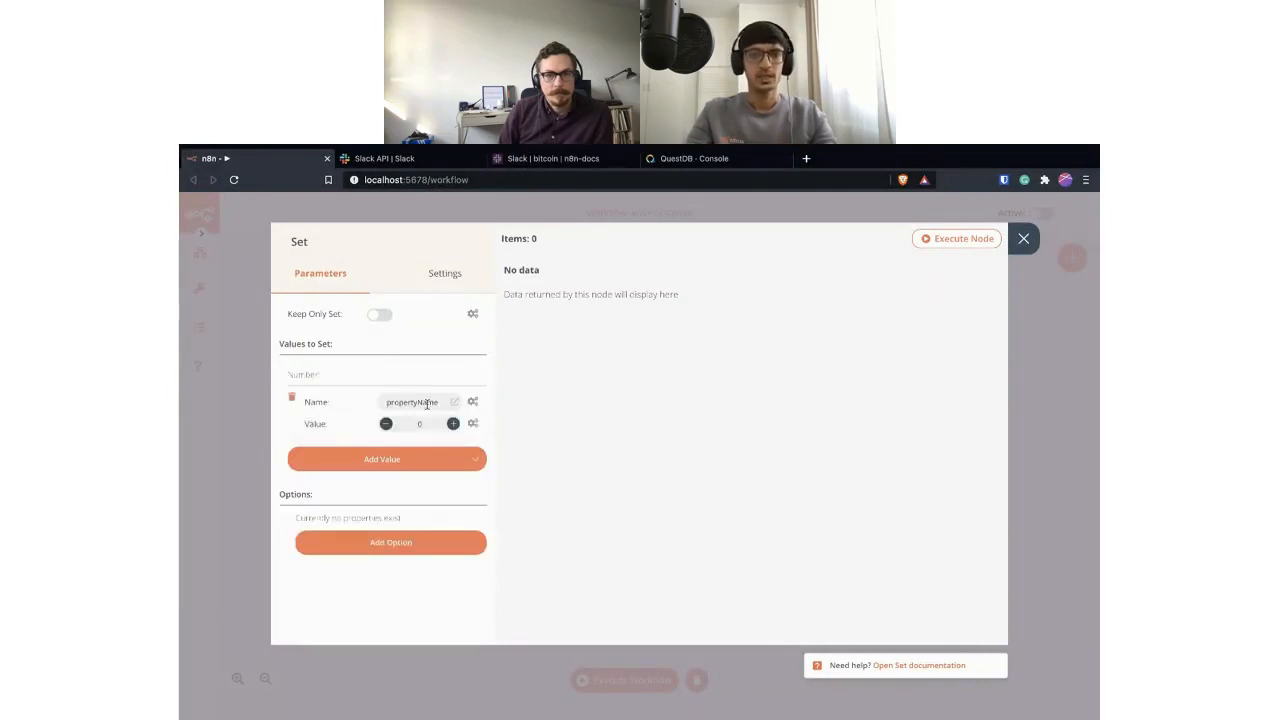
double_click(423, 401)
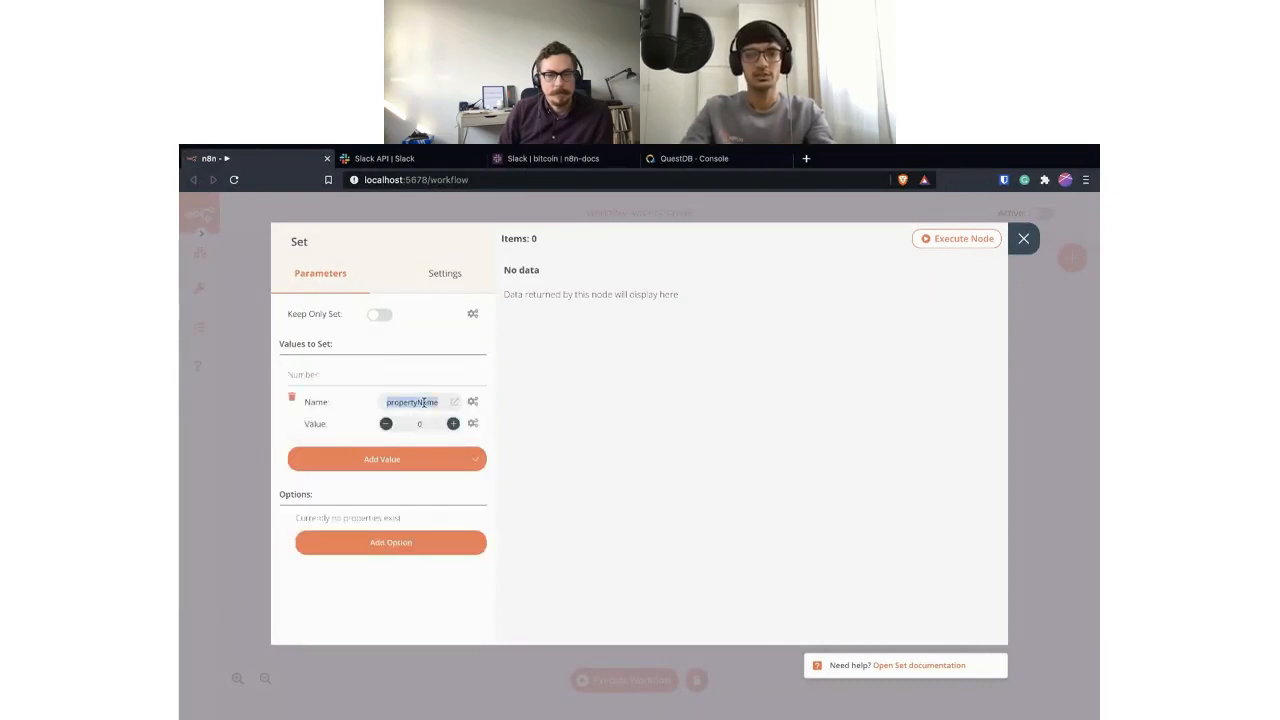
text(usd)
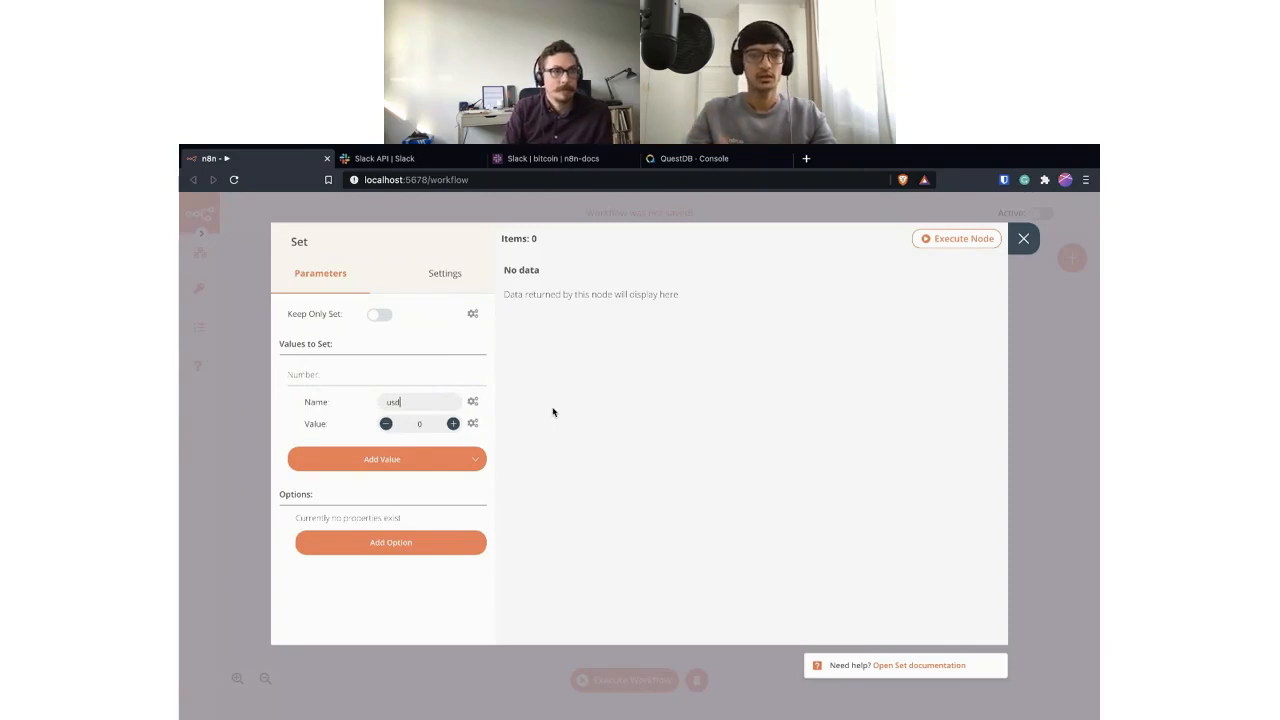
Set the usd value with an expression that references the bitcoin usd field in the current node's JSON input data.
click(474, 425)
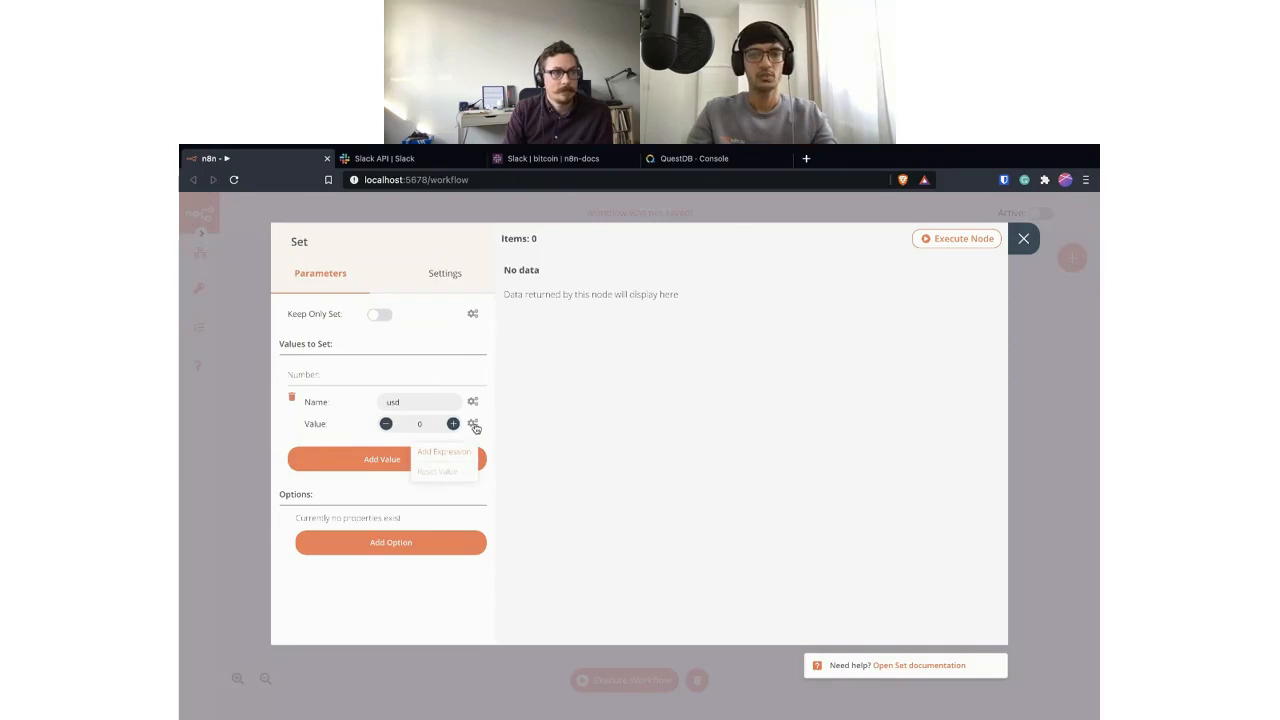
click(461, 451)
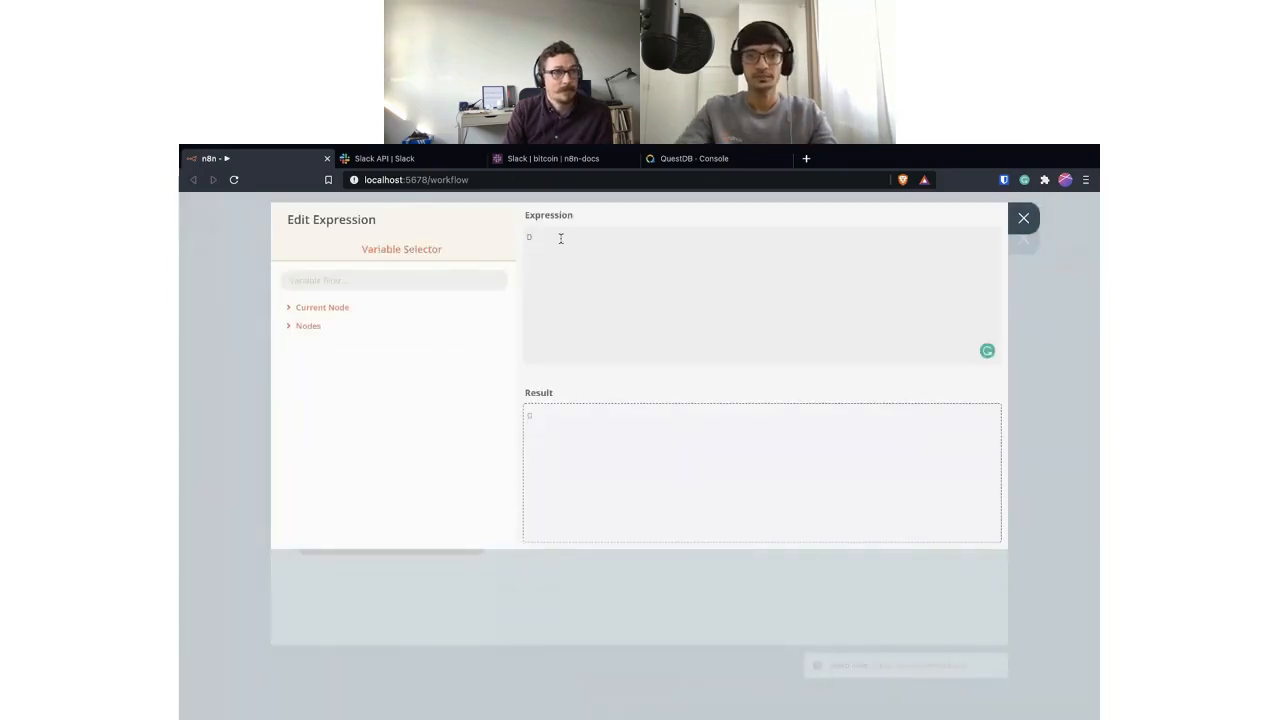
key(BackSpace)
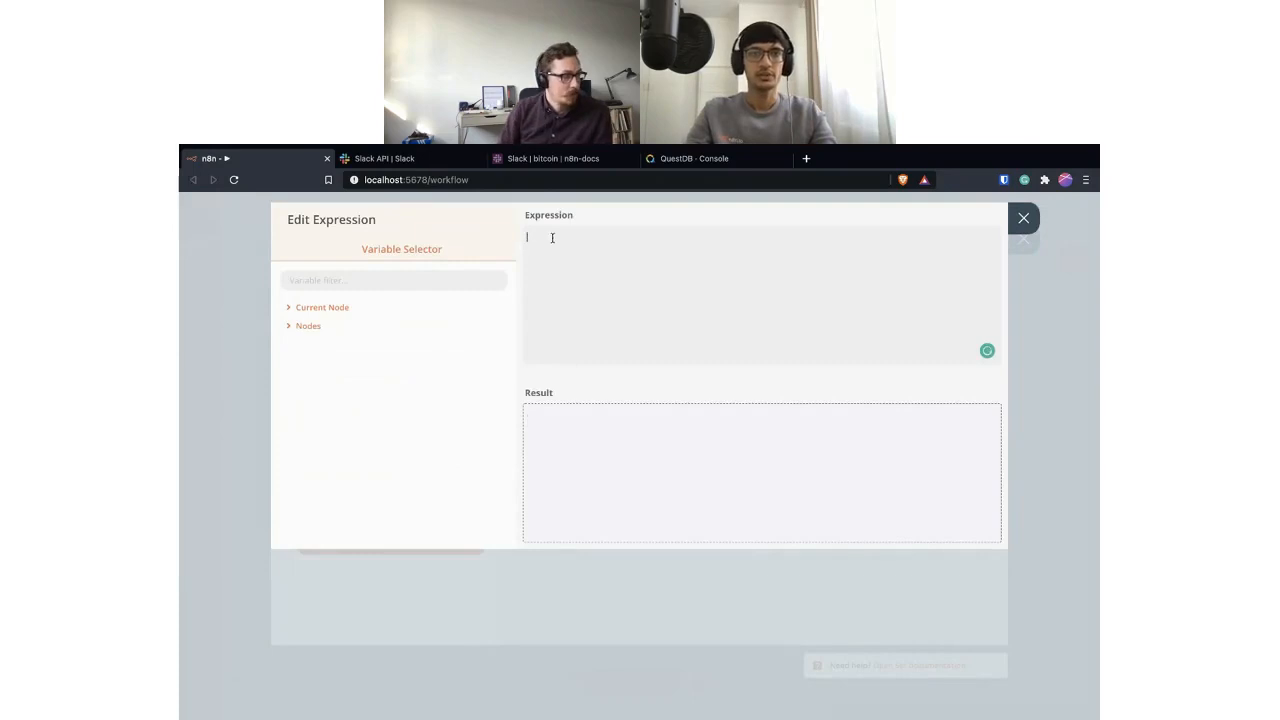
click(321, 308)
click(322, 330)
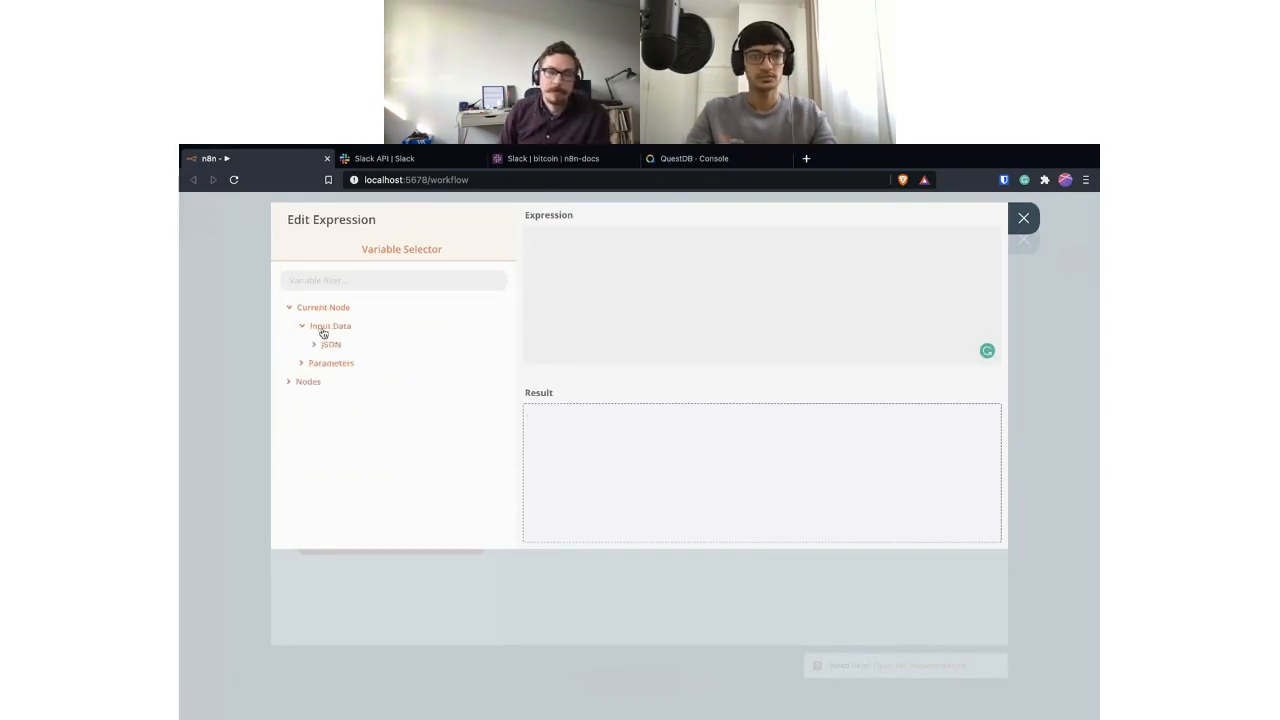
click(326, 345)
click(336, 365)
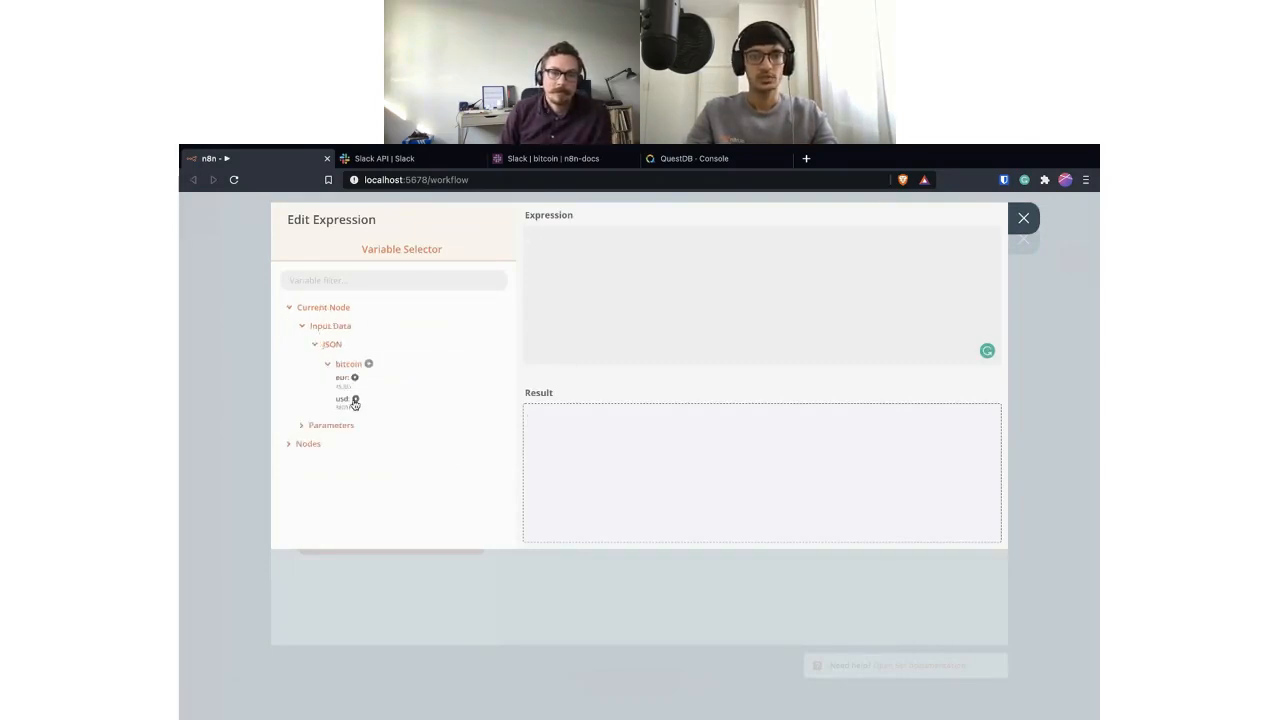
click(350, 401)
click(1023, 219)
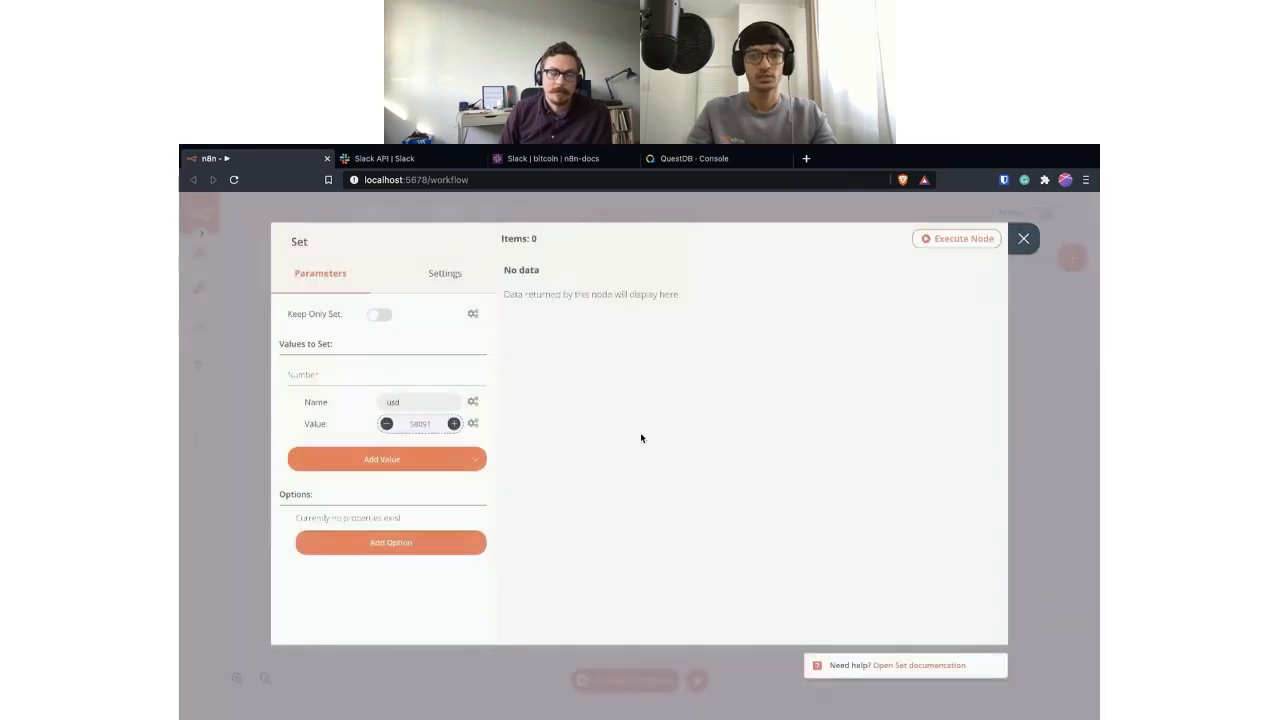
Add a second number value named eur to the Set node.
click(466, 466)
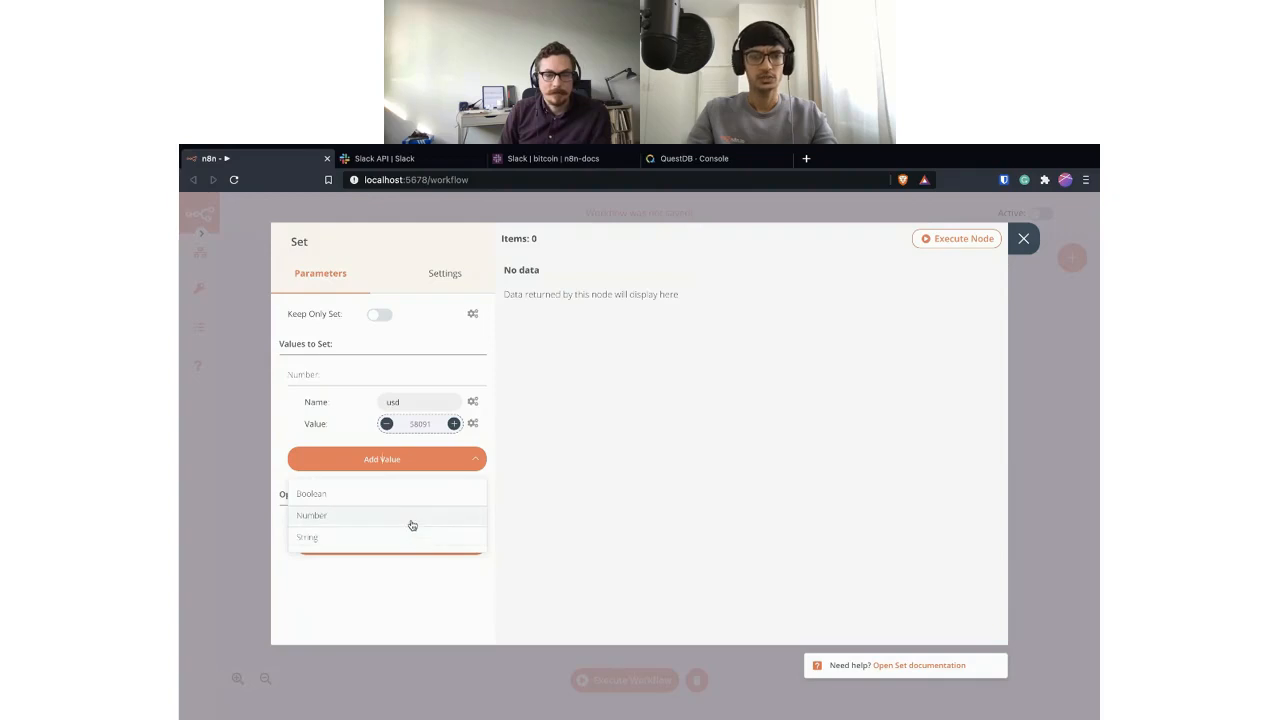
click(414, 520)
double_click(429, 457)
text(eur)
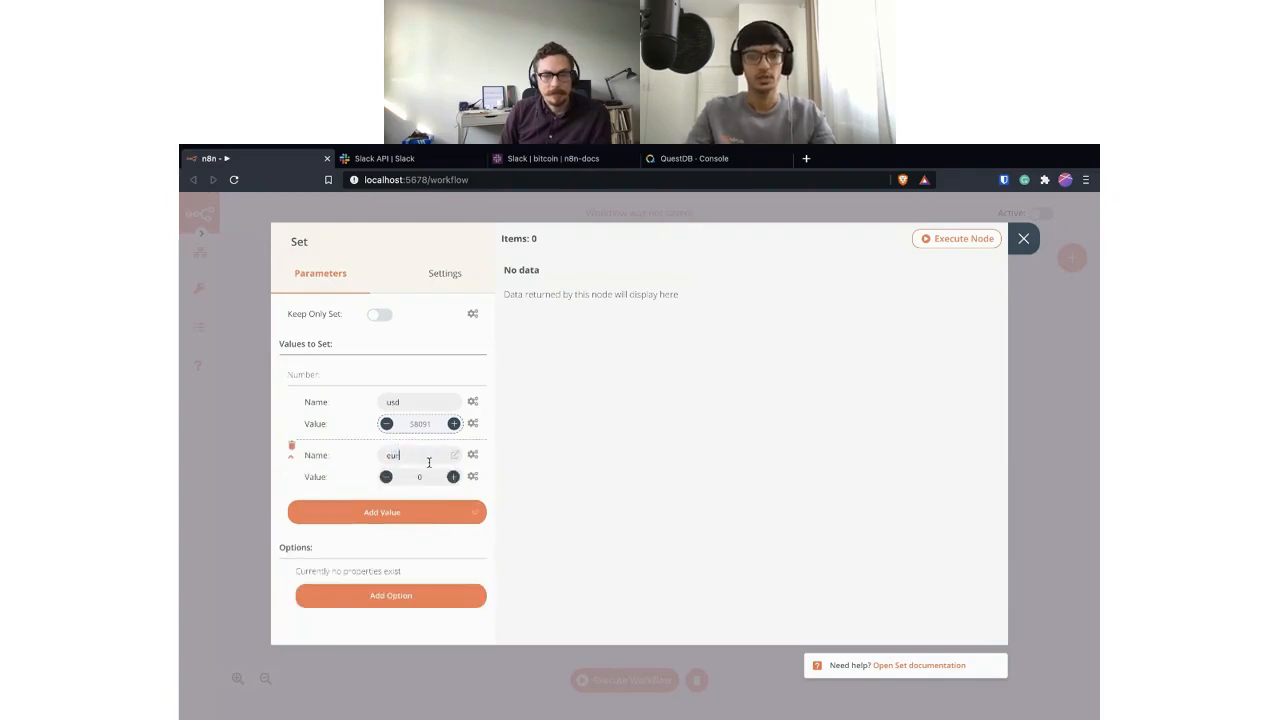
Set the eur value with an expression that references the bitcoin eur field in the current node's JSON input data.
click(473, 477)
click(463, 503)
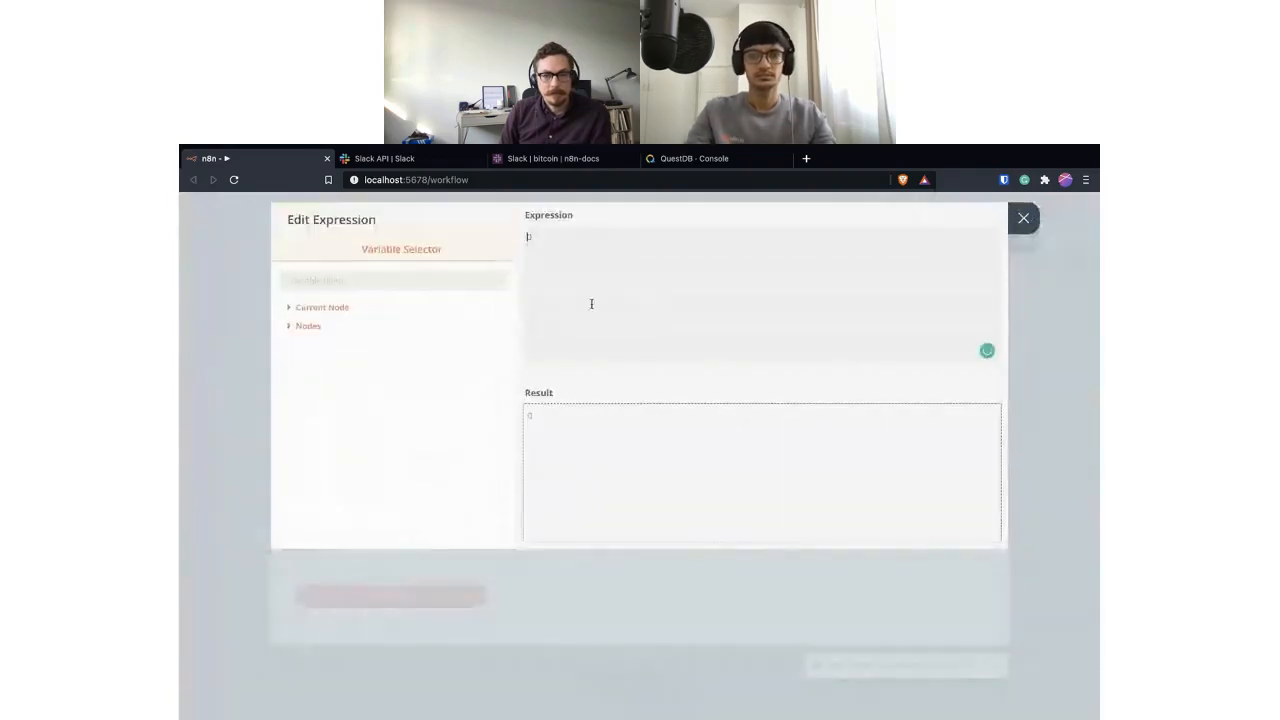
click(323, 307)
click(331, 327)
click(333, 345)
click(338, 364)
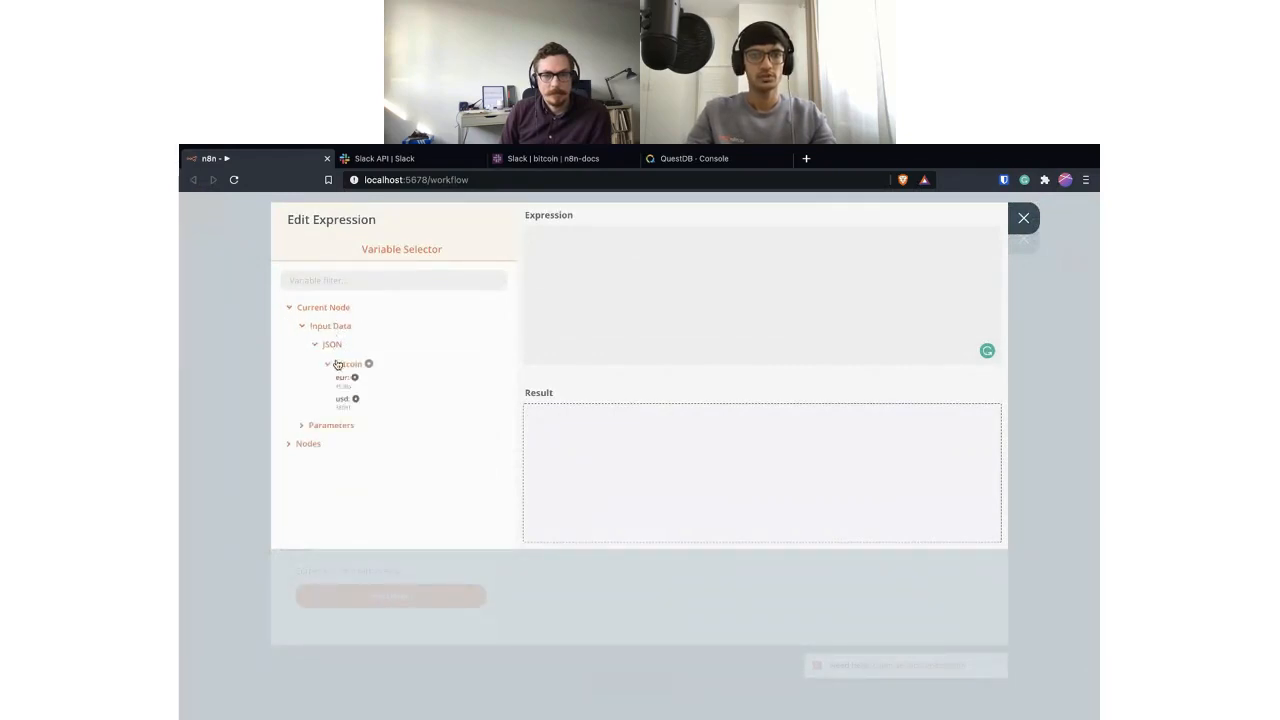
click(349, 385)
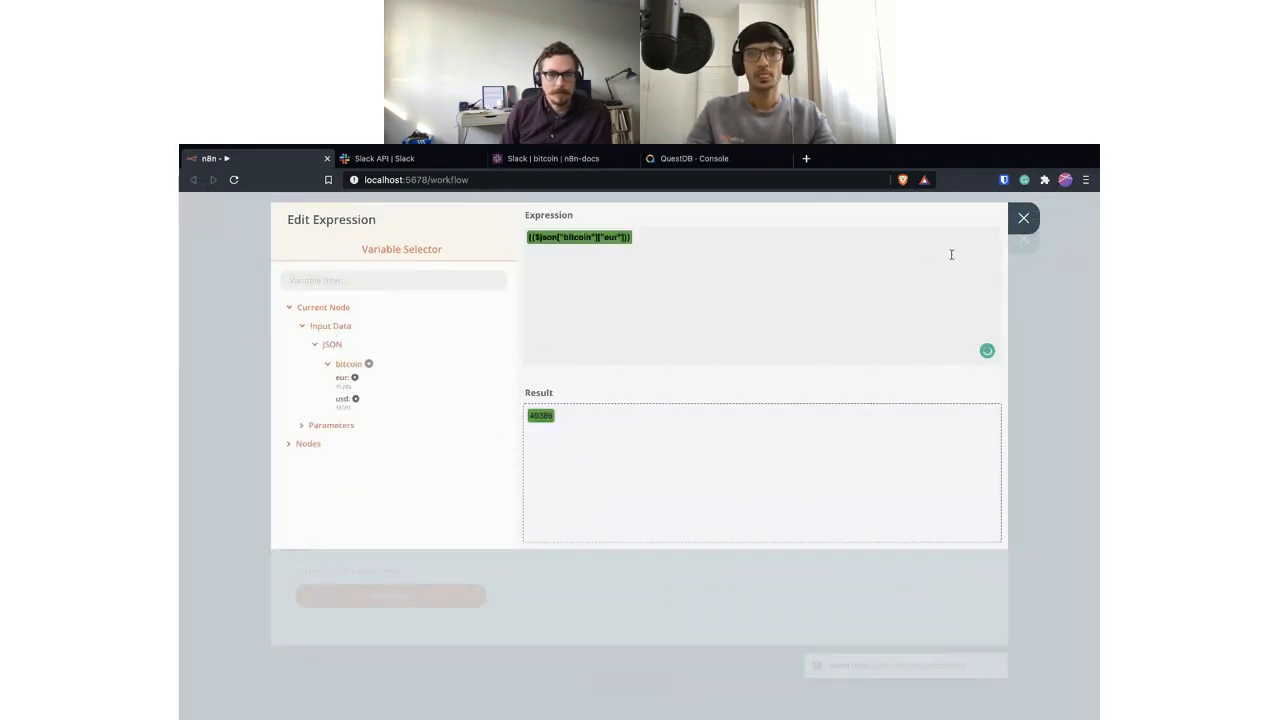
click(1023, 218)
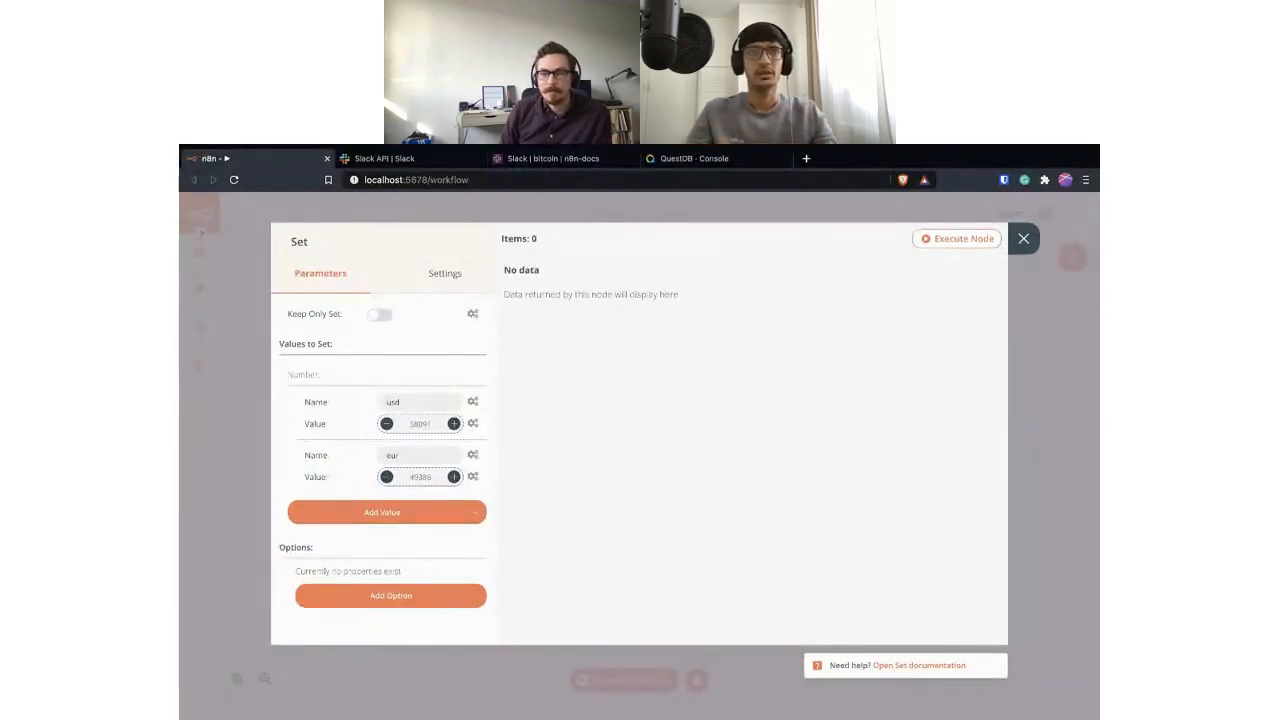
Add a third number value named time_stamp to the Set node.
key(super+Tab)
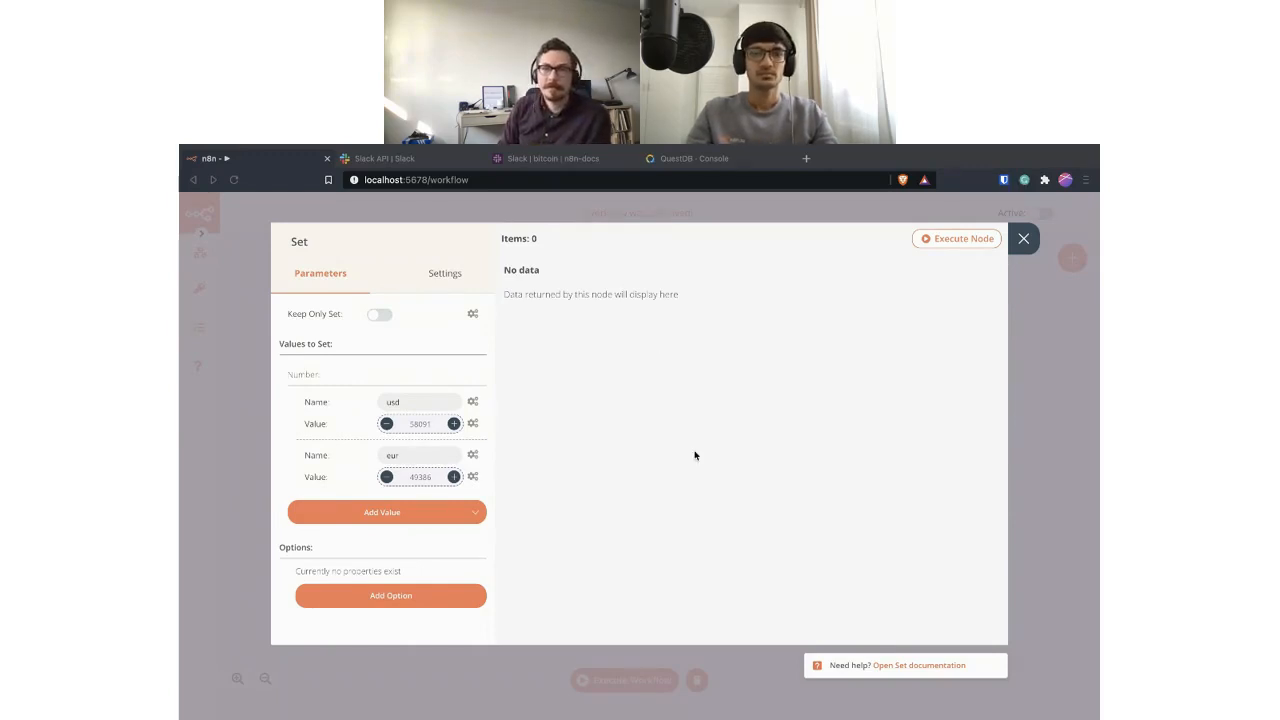
click(474, 514)
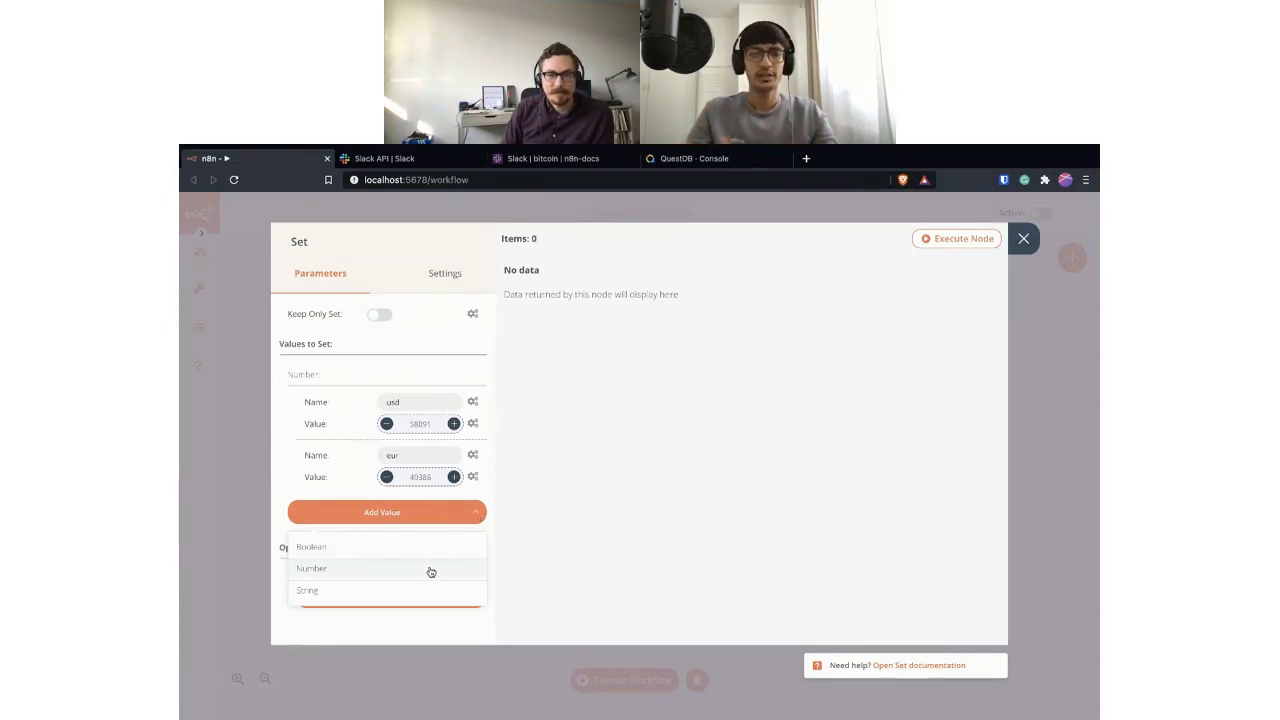
click(430, 572)
double_click(424, 510)
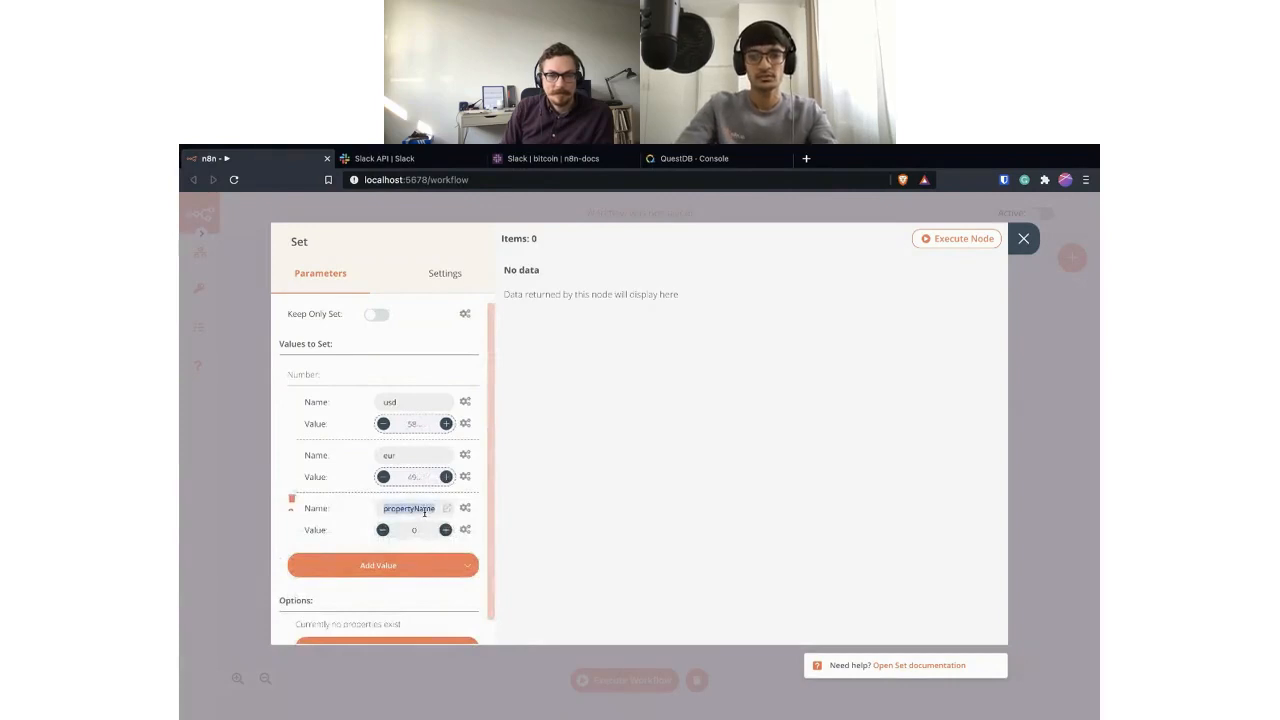
text(time_stamp)
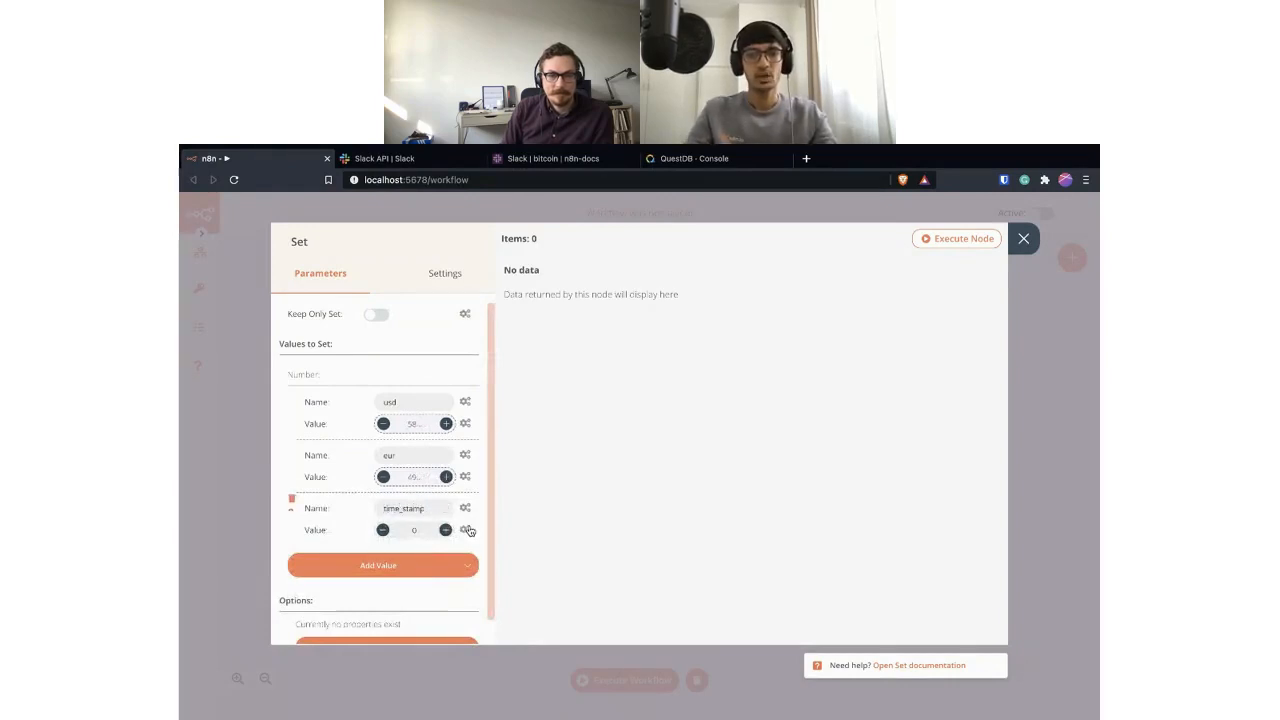
Set the time_stamp value with the expression {{Date.now() * 1000 }}.
click(465, 529)
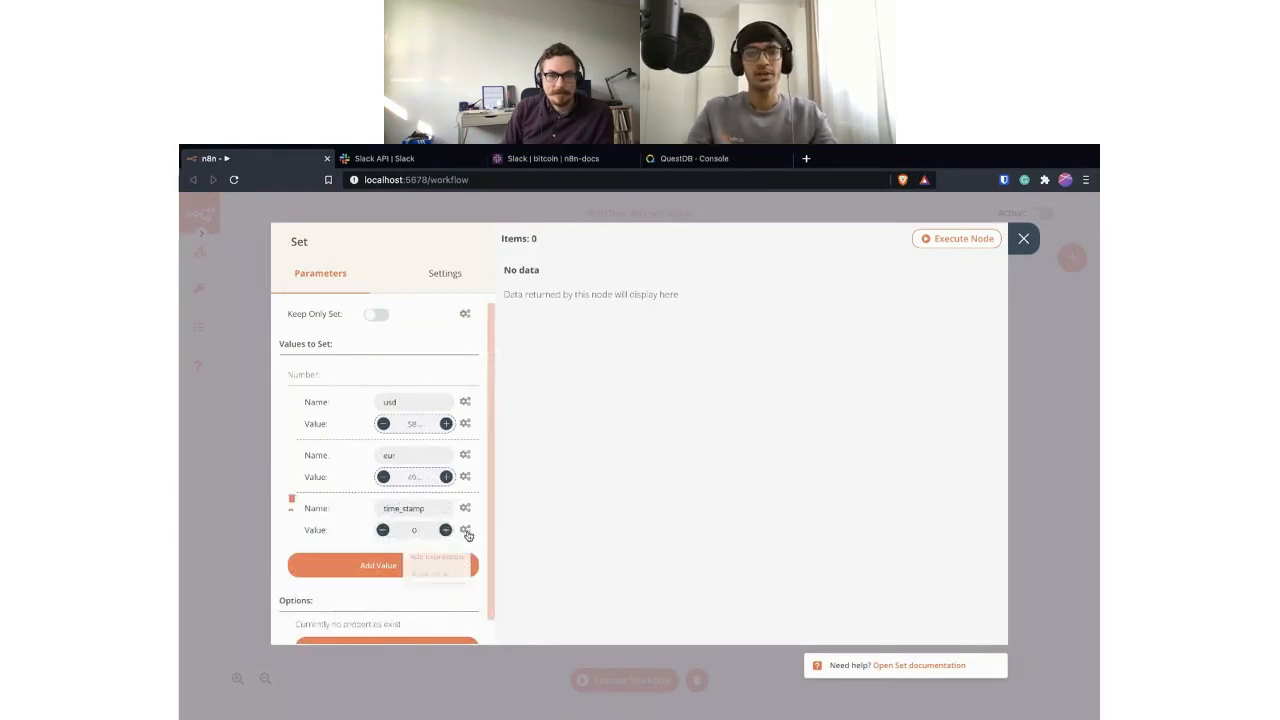
click(459, 563)
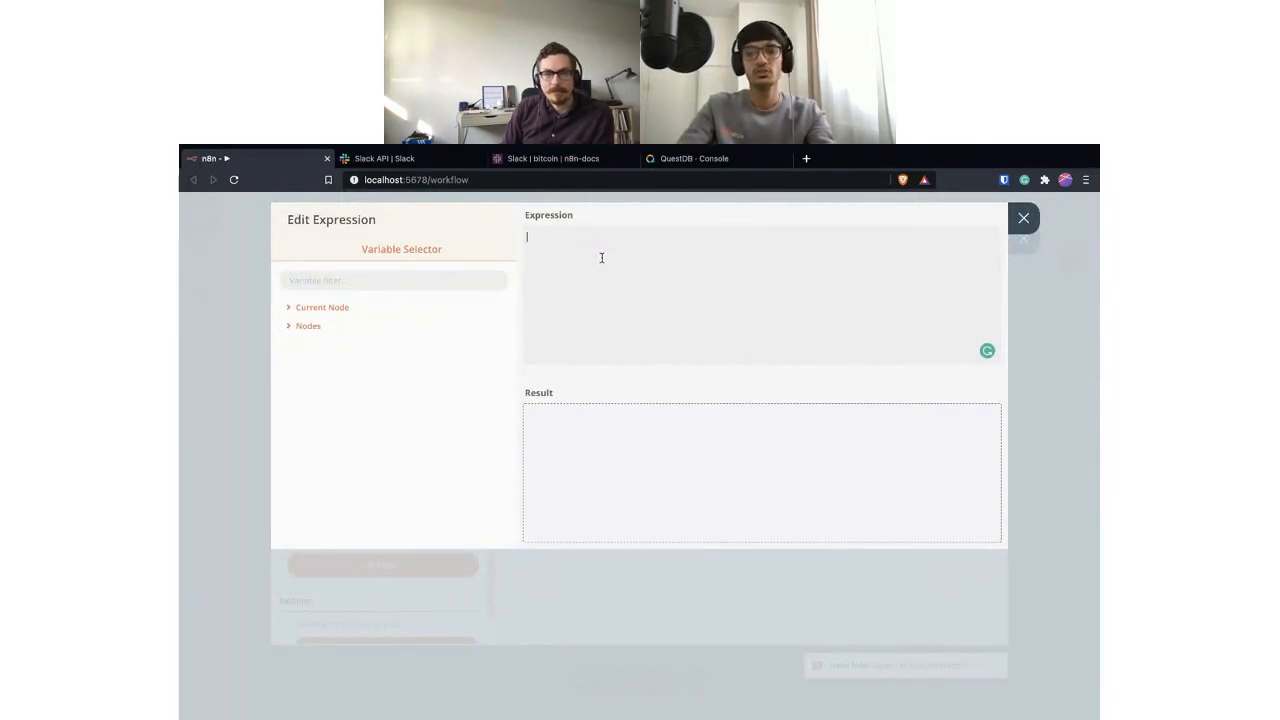
text({{)
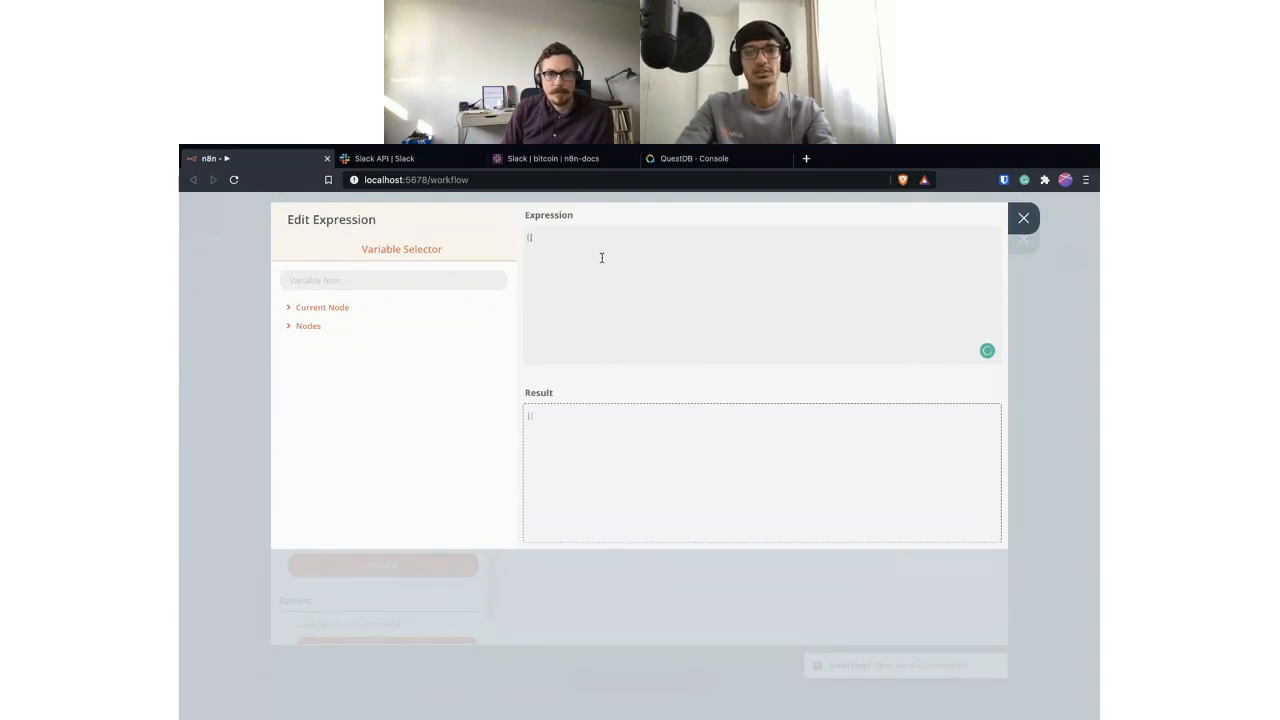
text(Date.now)
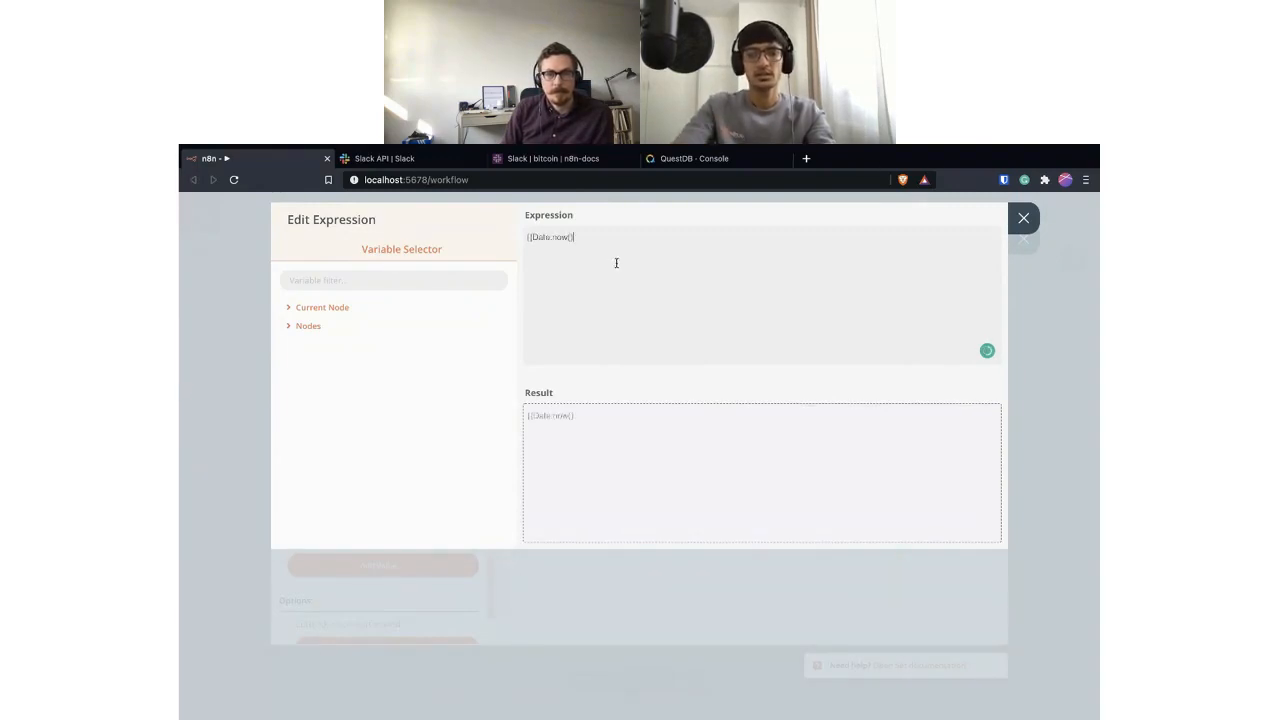
text(() * 1)
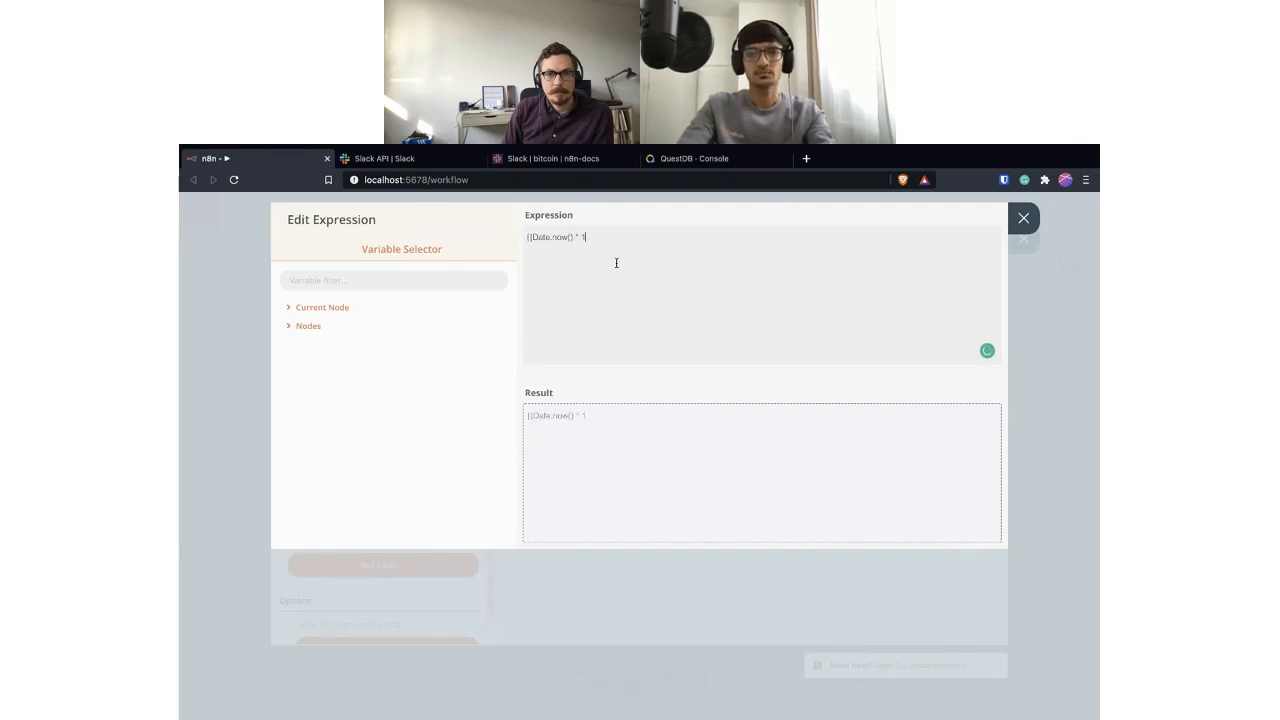
text(000)
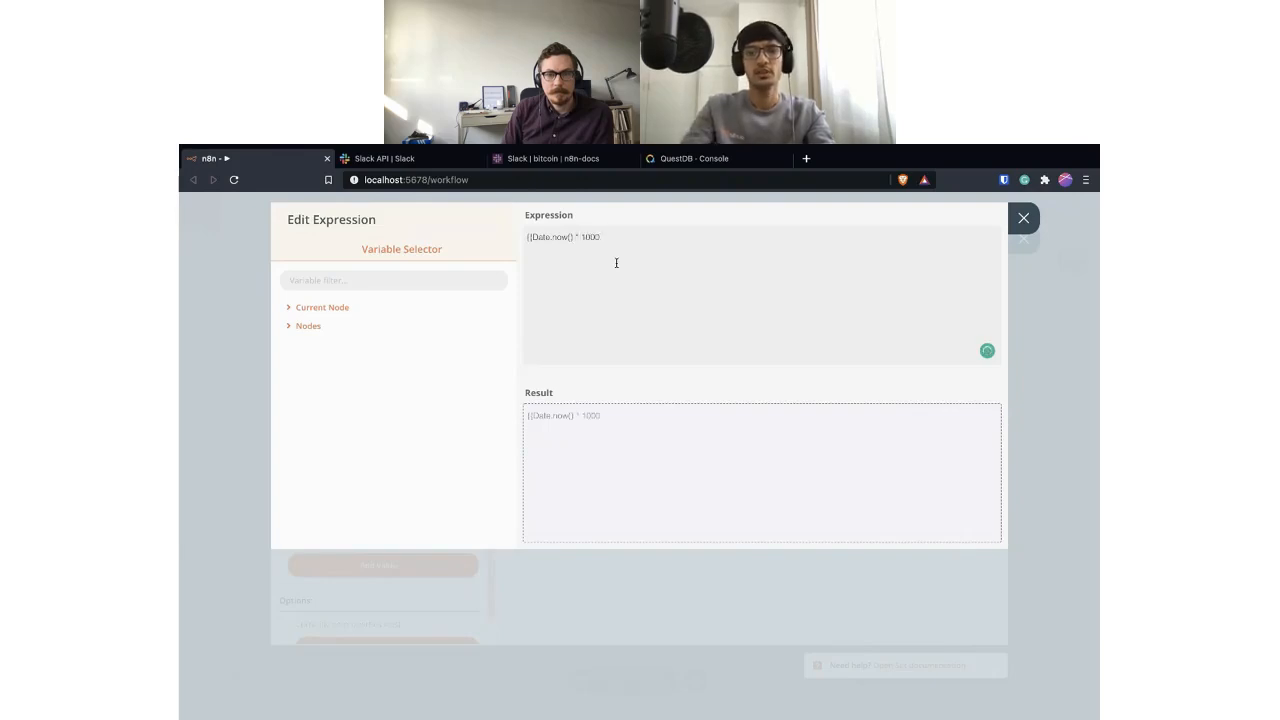
text( }})
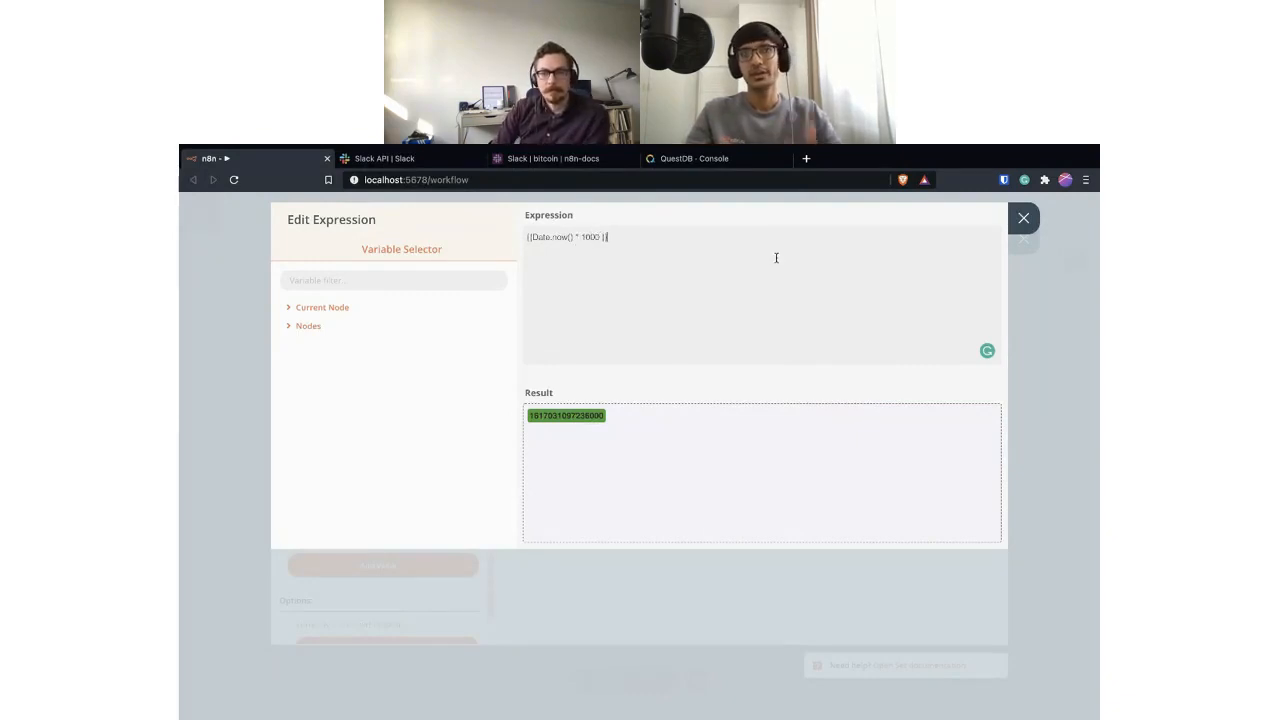
click(1023, 227)
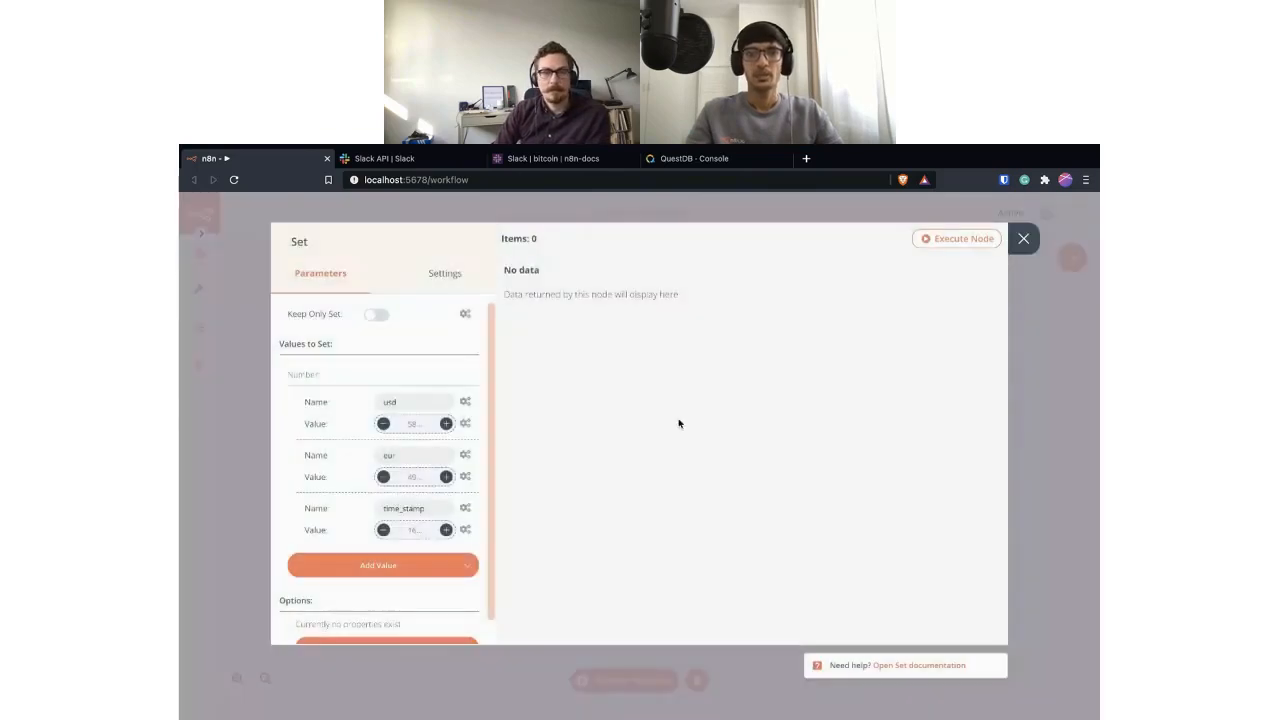
Enable Keep Only Set on the Set node, executing the node before and after the change.
click(930, 242)
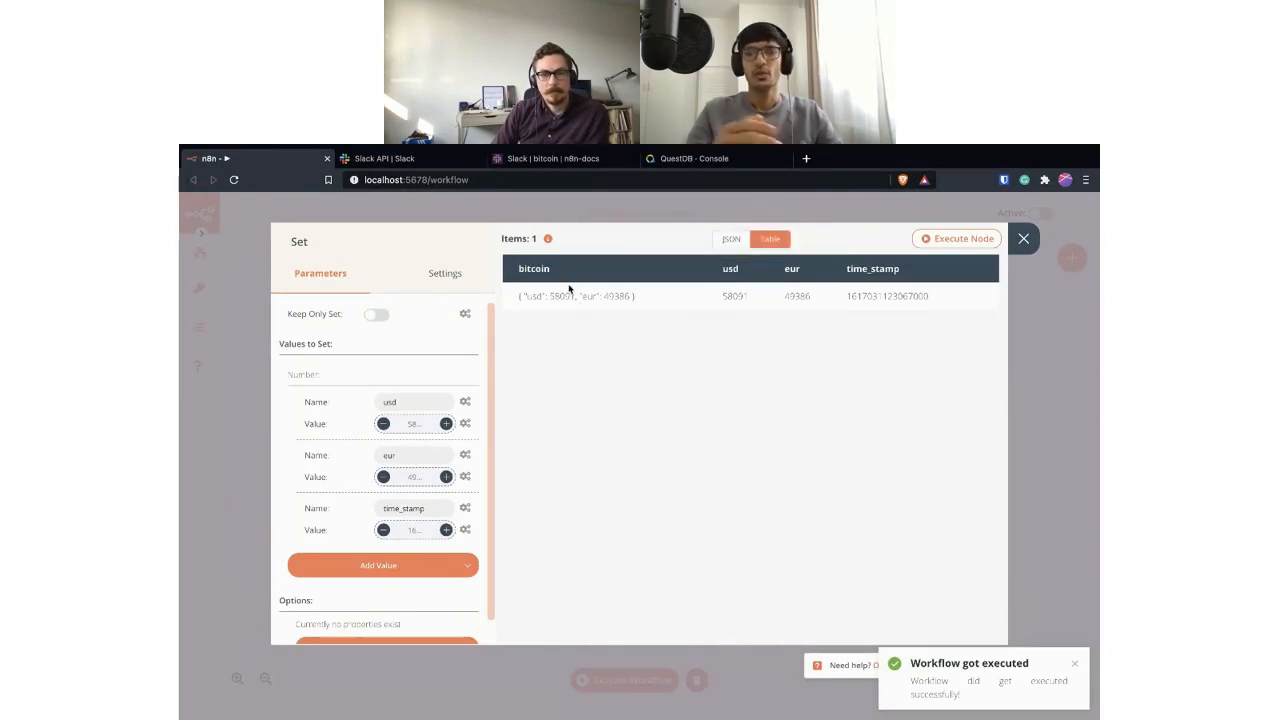
click(377, 316)
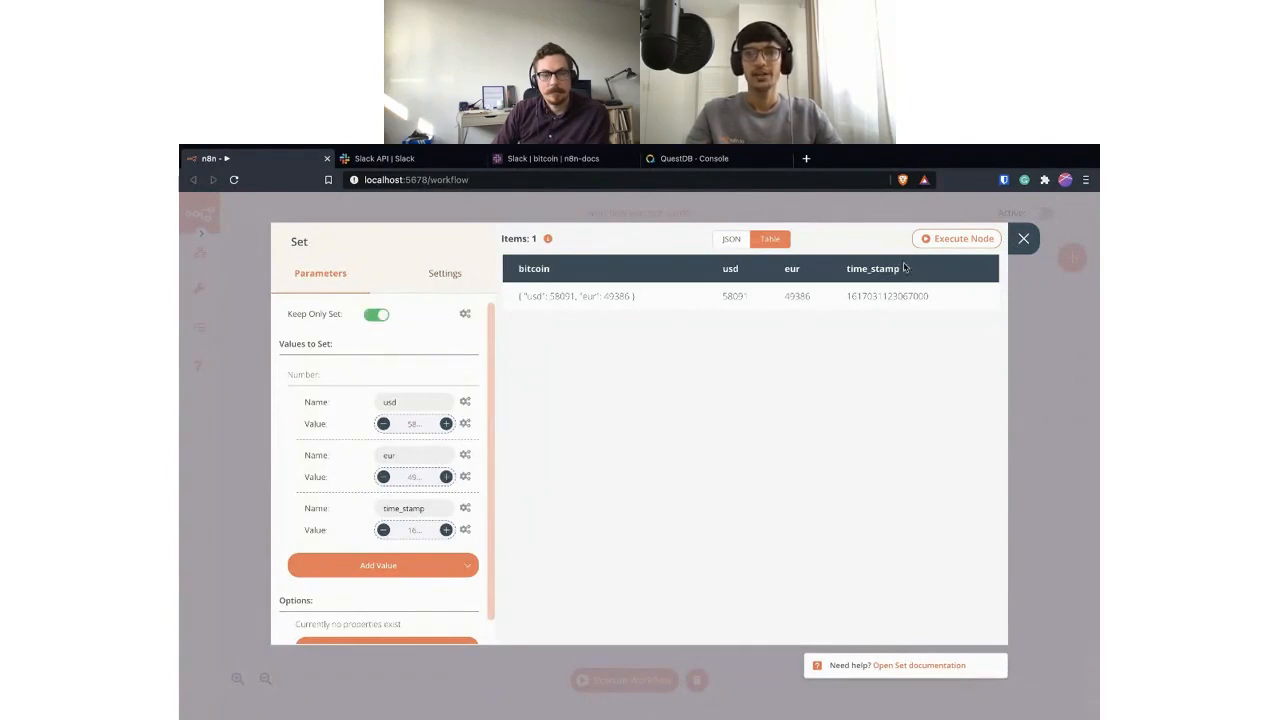
click(957, 238)
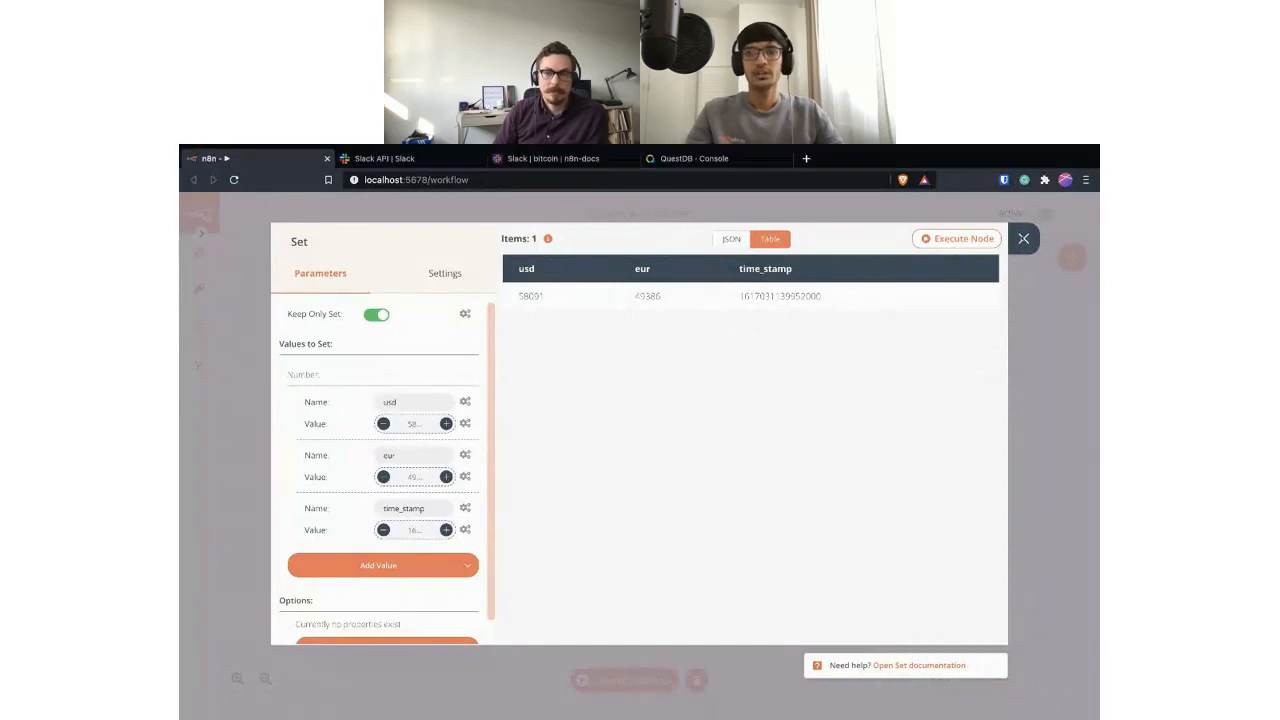
click(1023, 240)
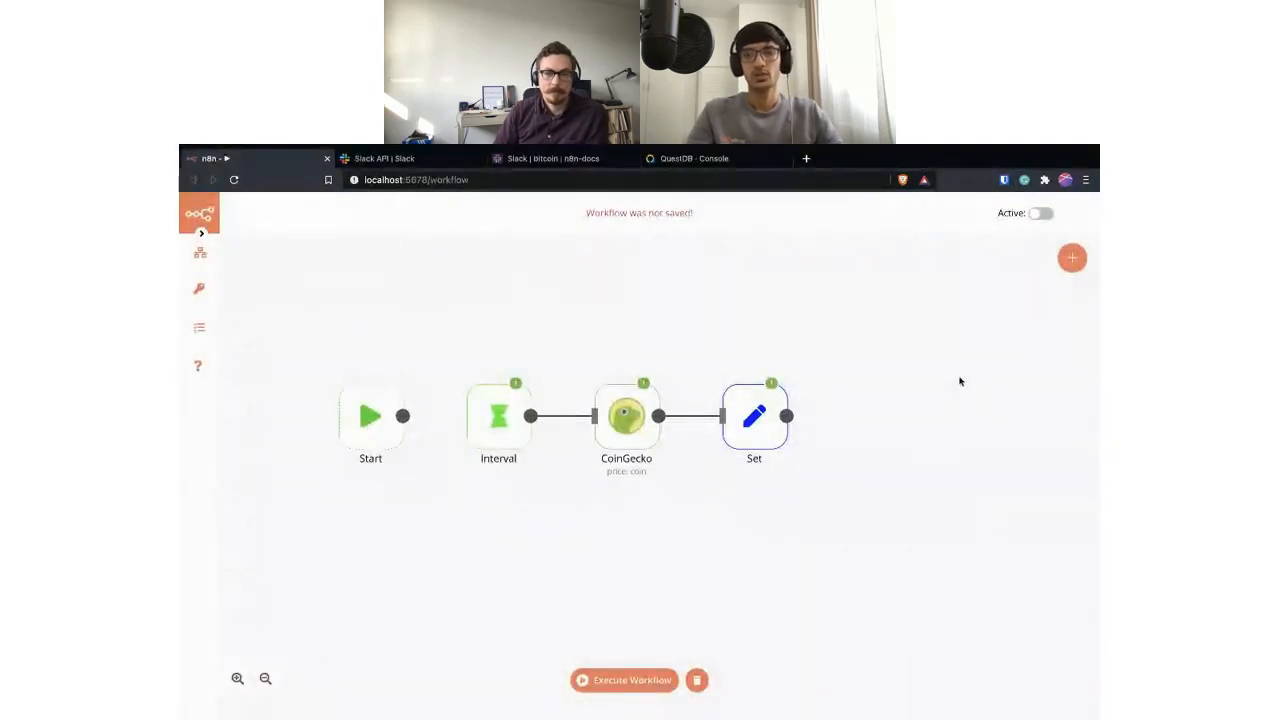
Add a QuestDB node after the Set node by searching for "quest".
click(836, 420)
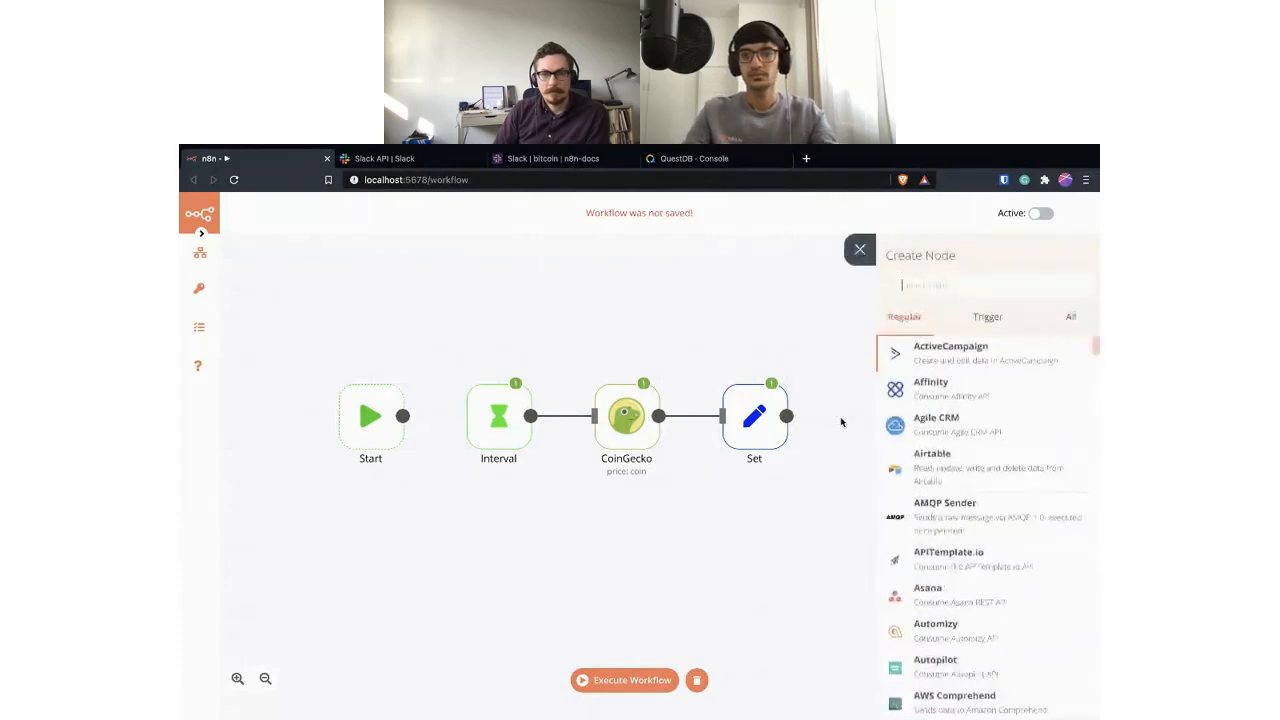
text(quest)
click(962, 410)
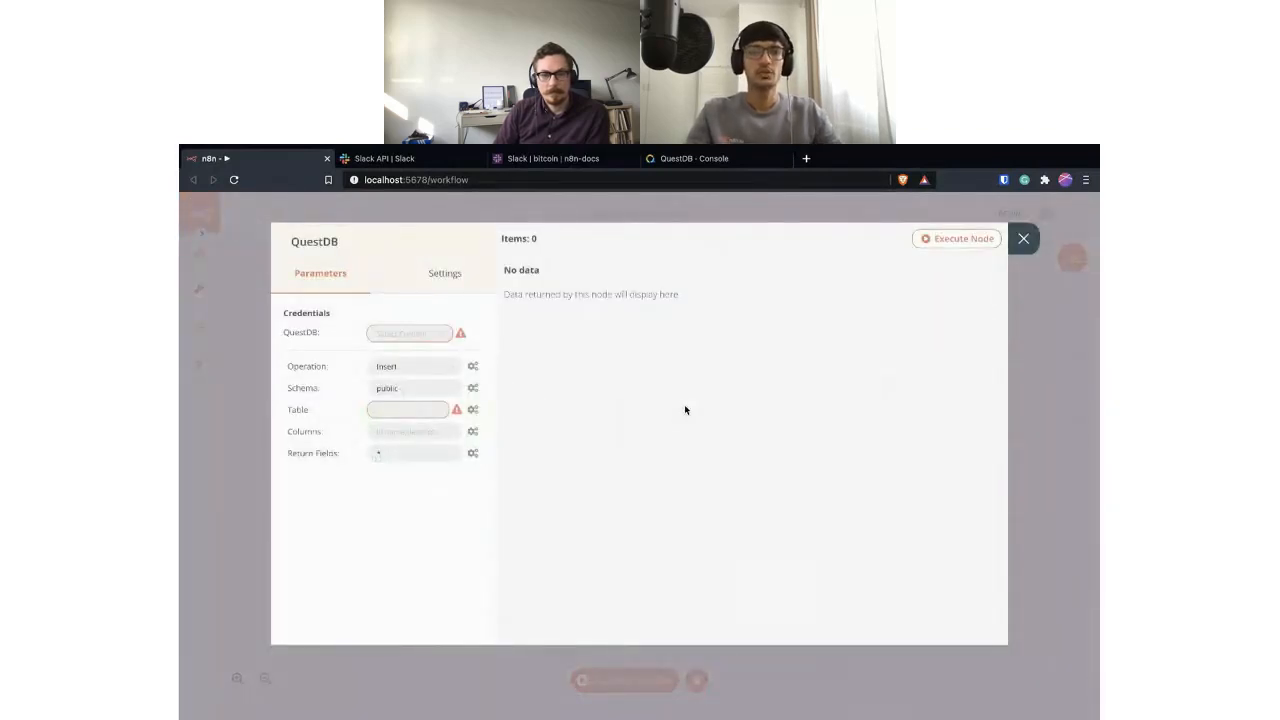
Examine the form for new QuestDB credentials without creating any, and reopen the node's list of available credentials.
click(438, 336)
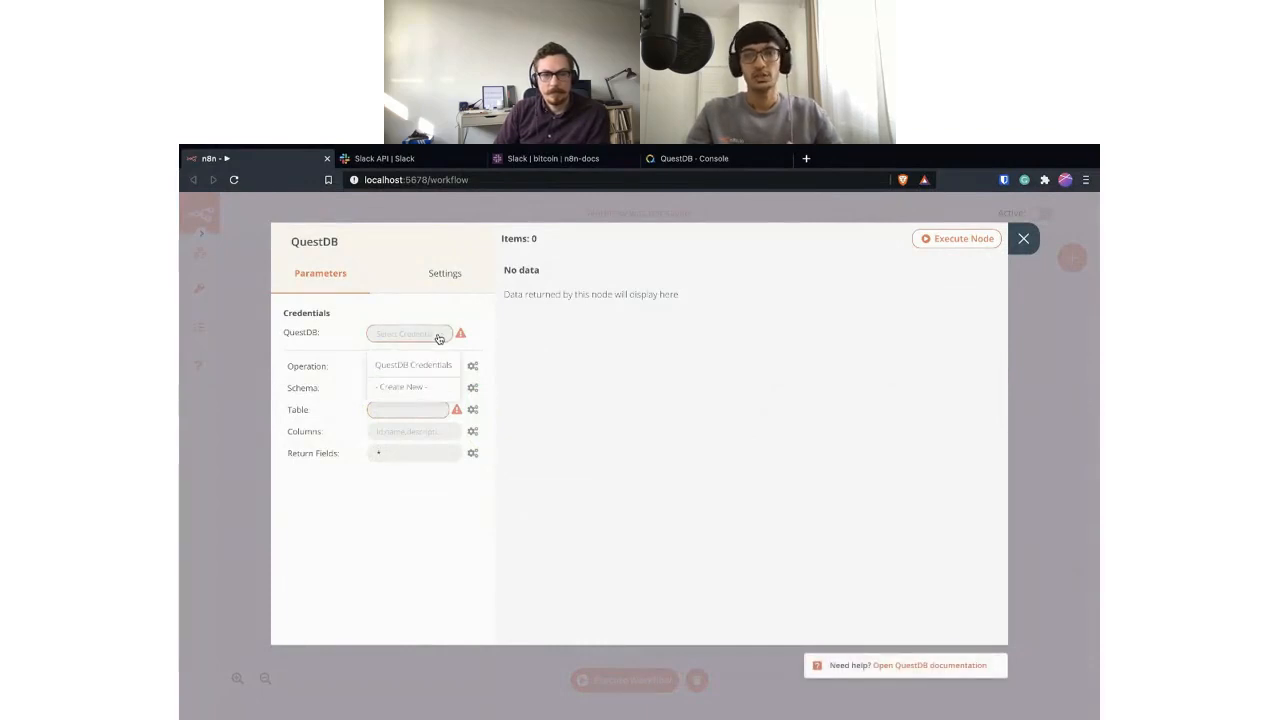
click(407, 389)
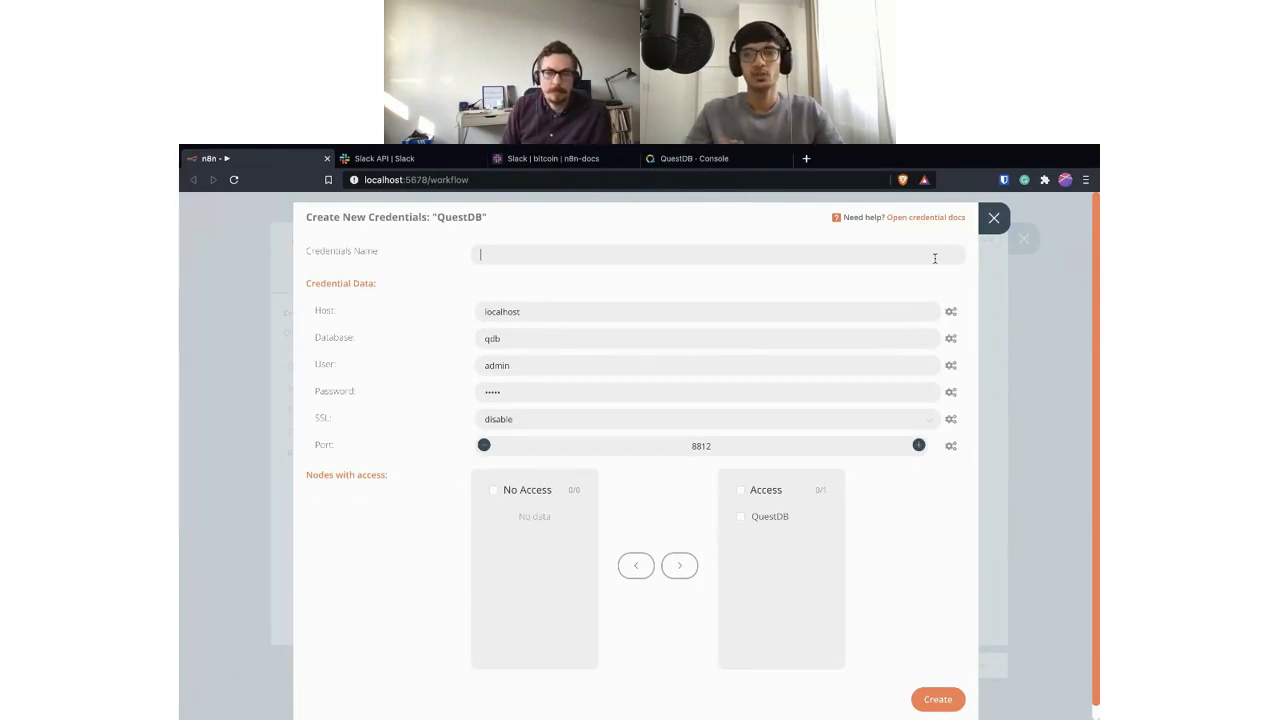
click(994, 217)
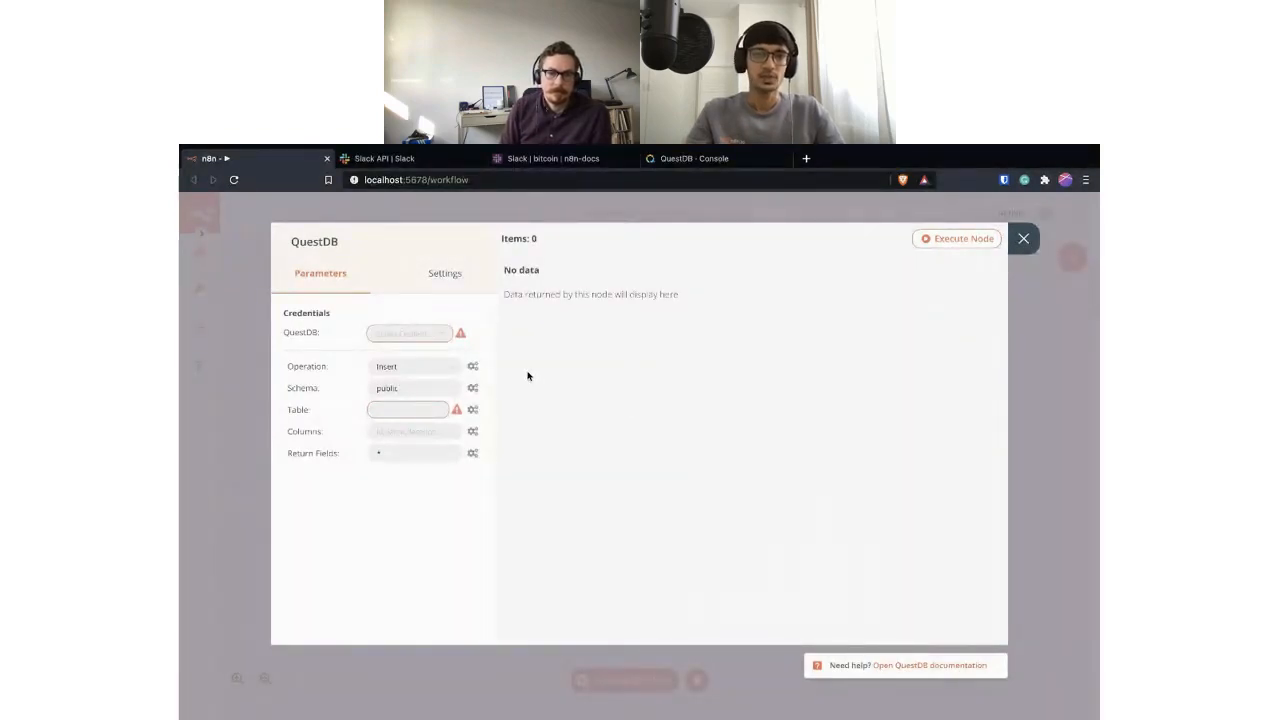
click(444, 335)
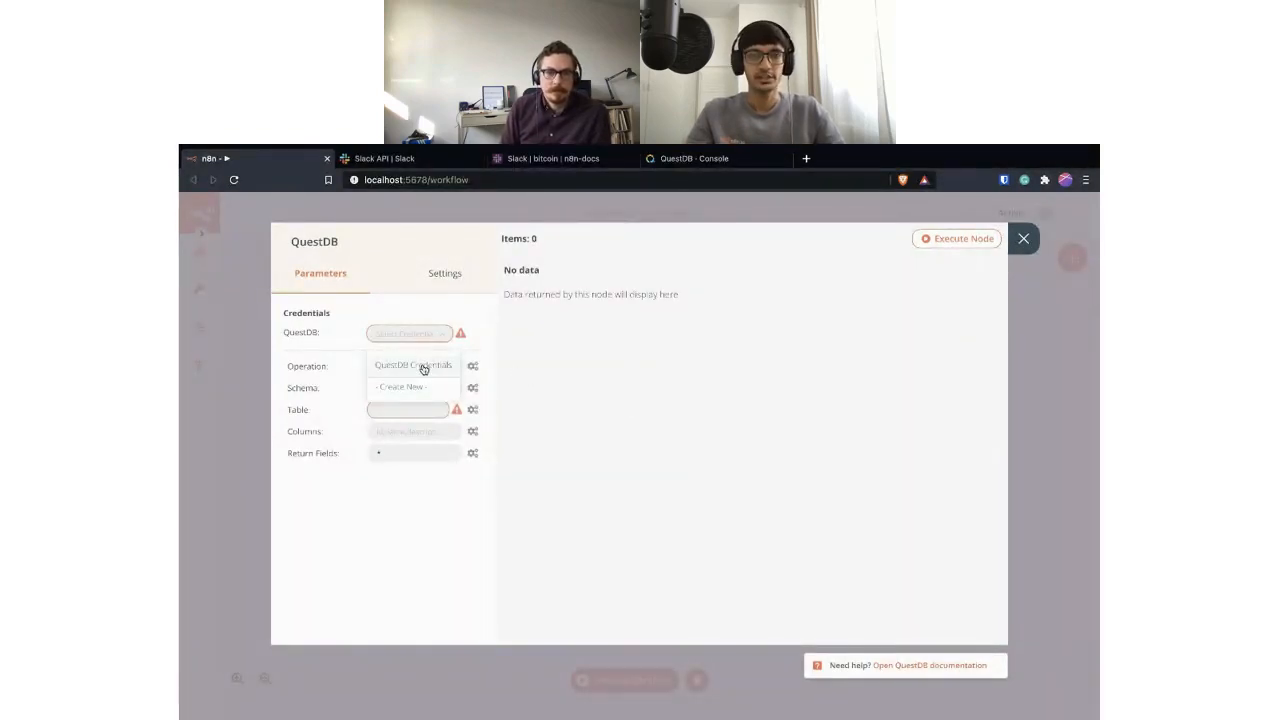
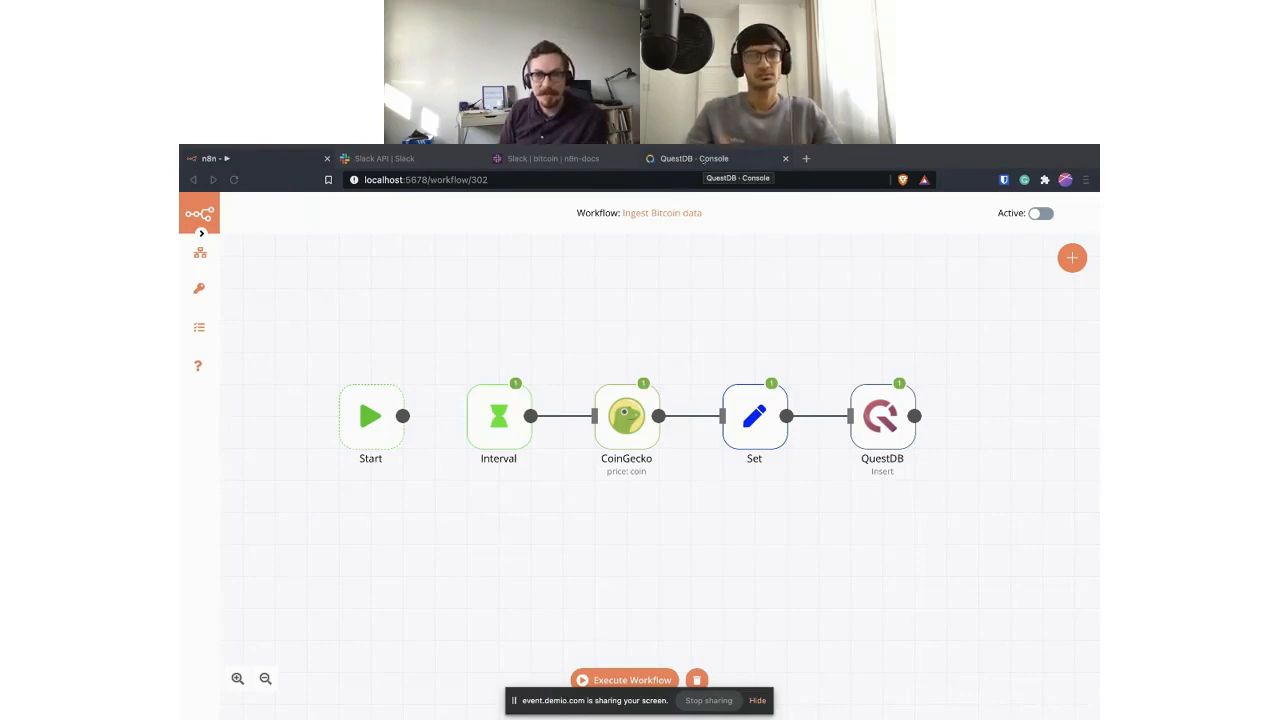
Switch to the QuestDB console, replace the create table statement with "select * from btc", and run it to review the stored rows.
click(703, 161)
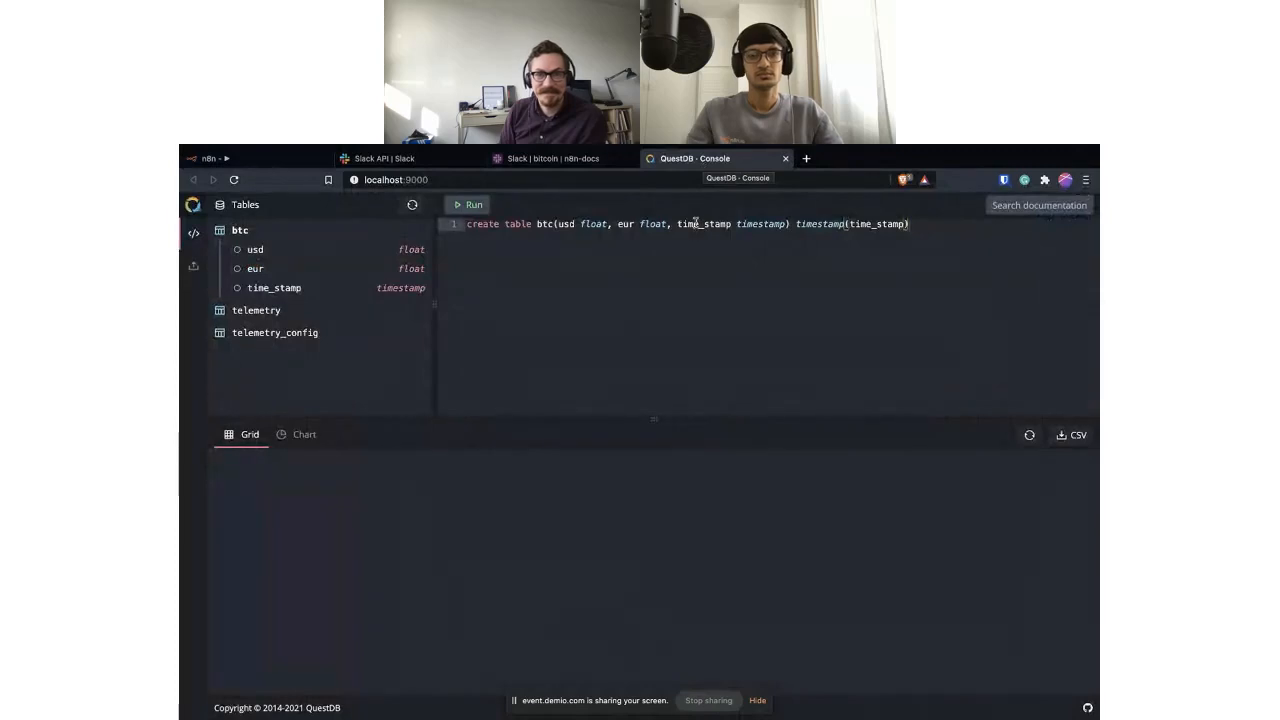
click(695, 223)
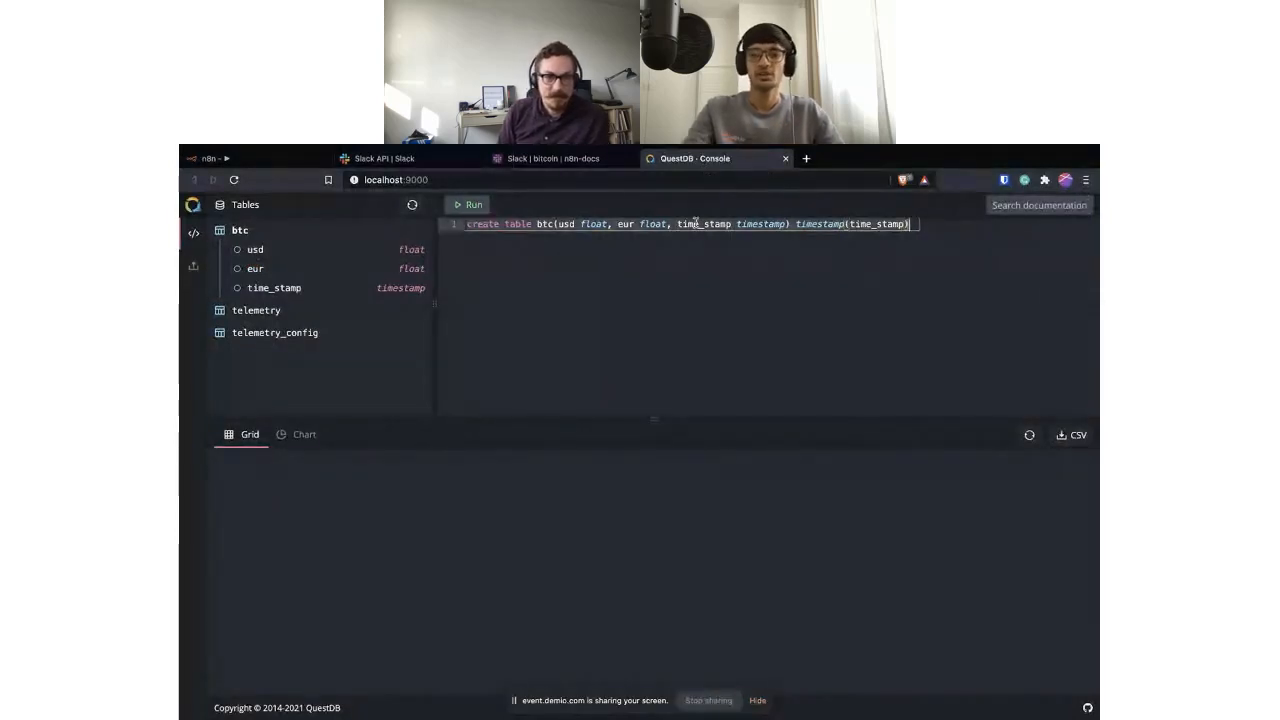
key(ctrl+a)
key(BackSpace)
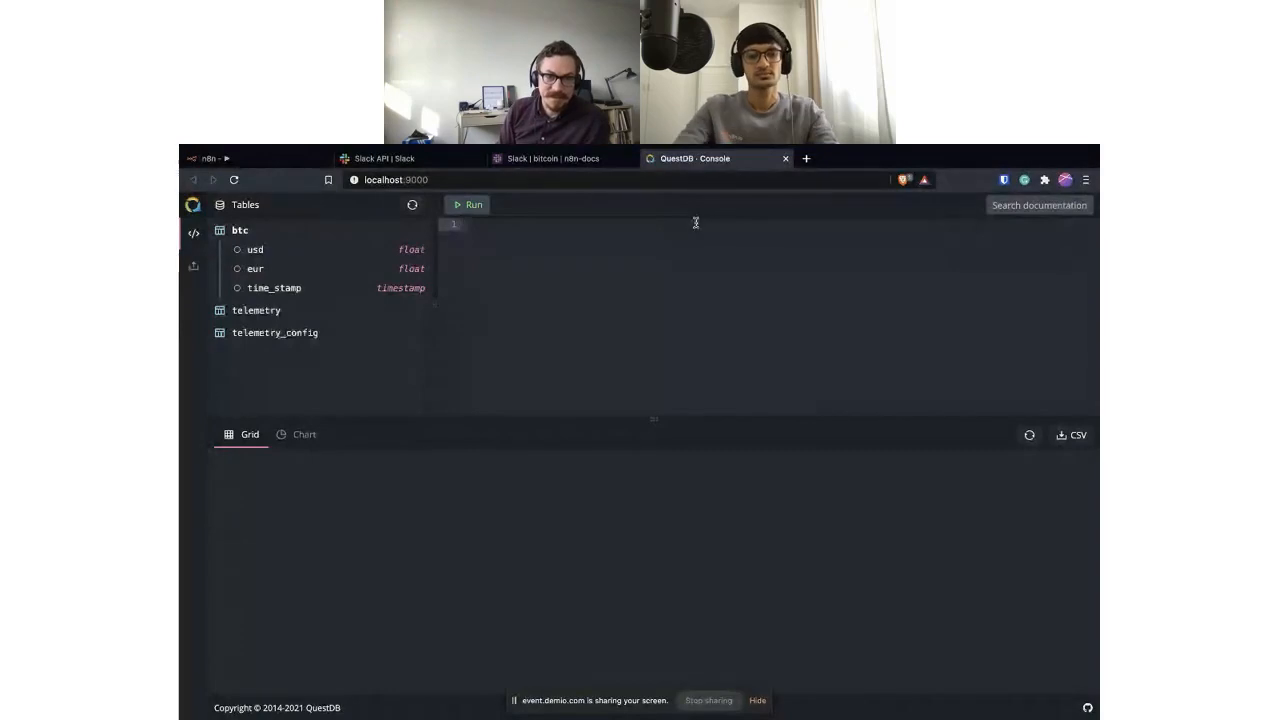
text(select)
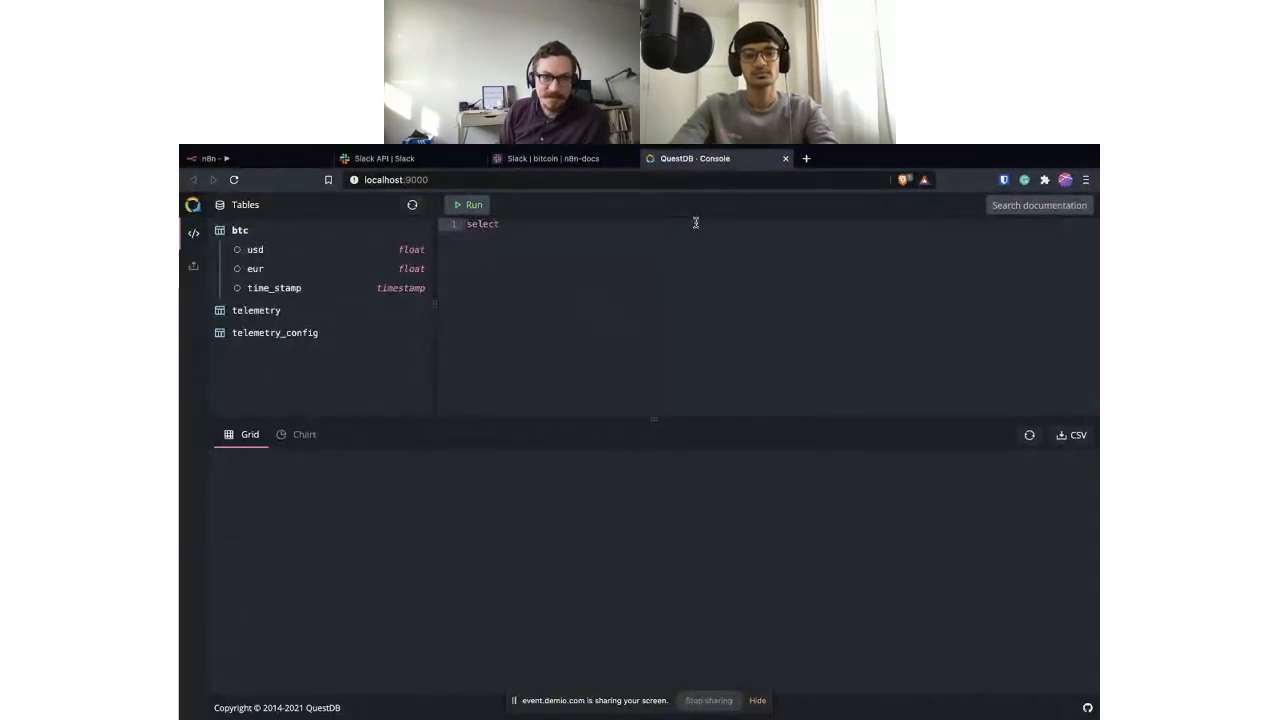
text( * from btc)
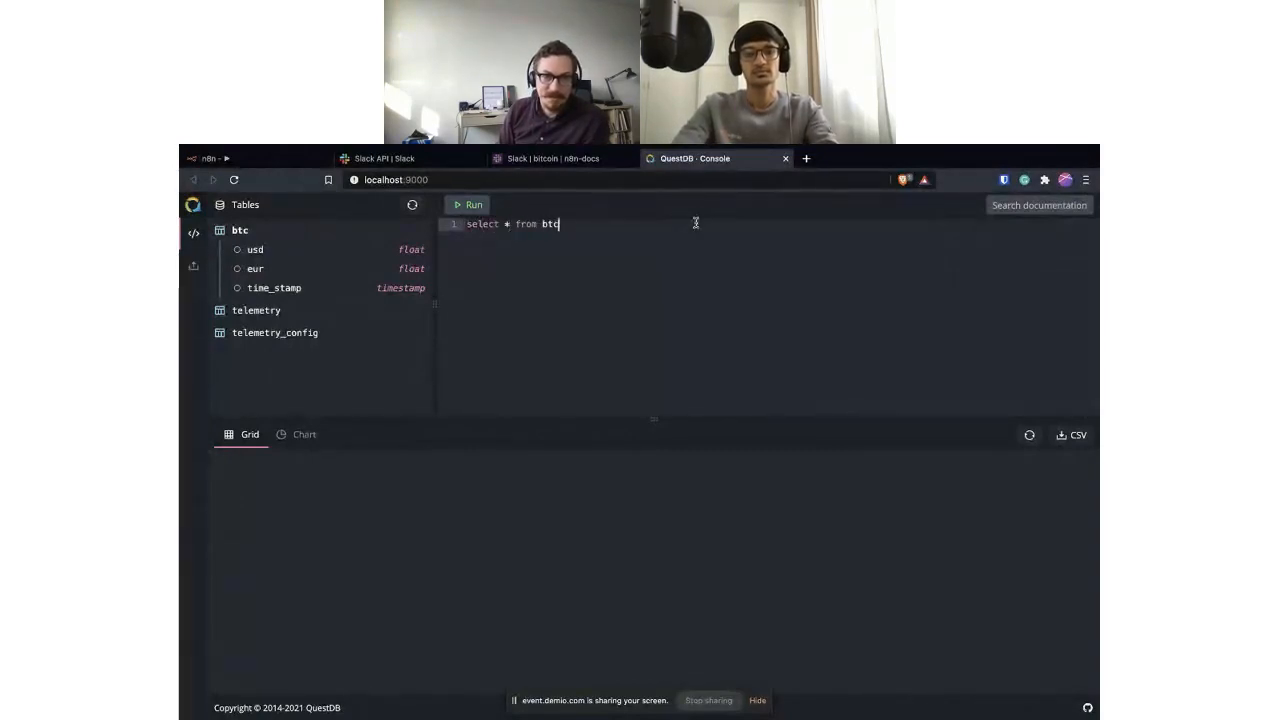
click(488, 206)
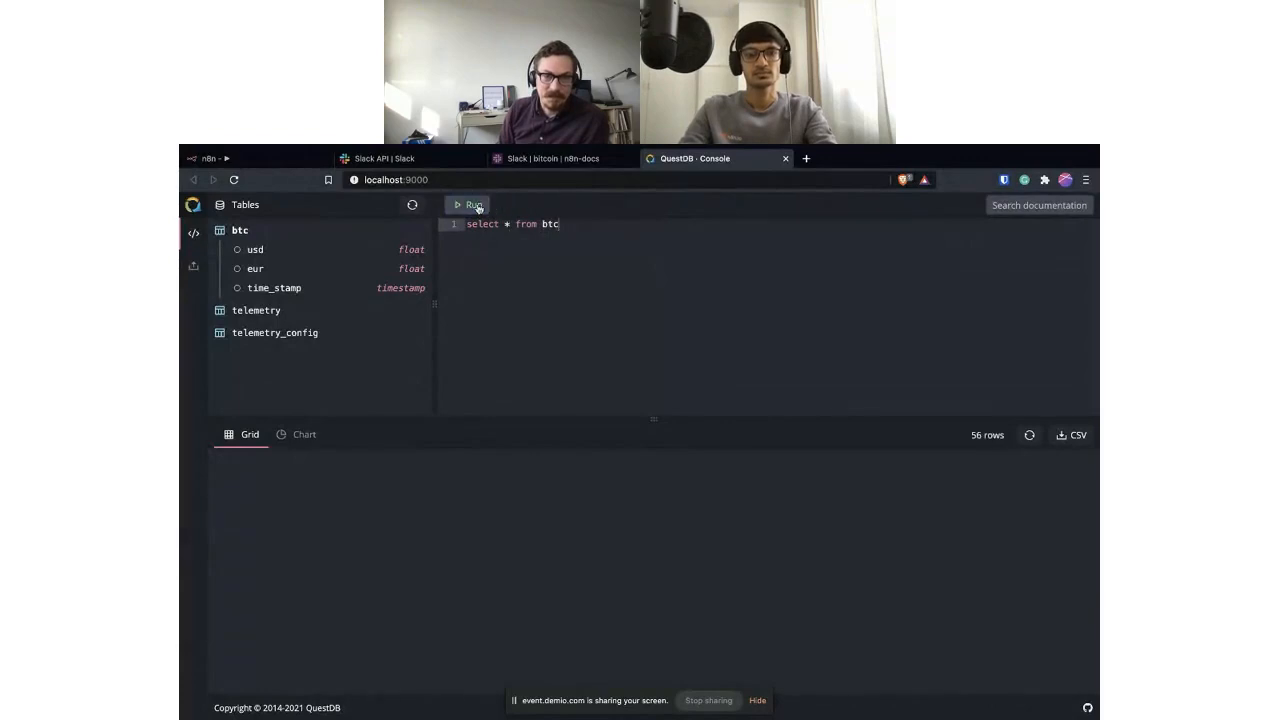
scroll(657, 565, down, 3)
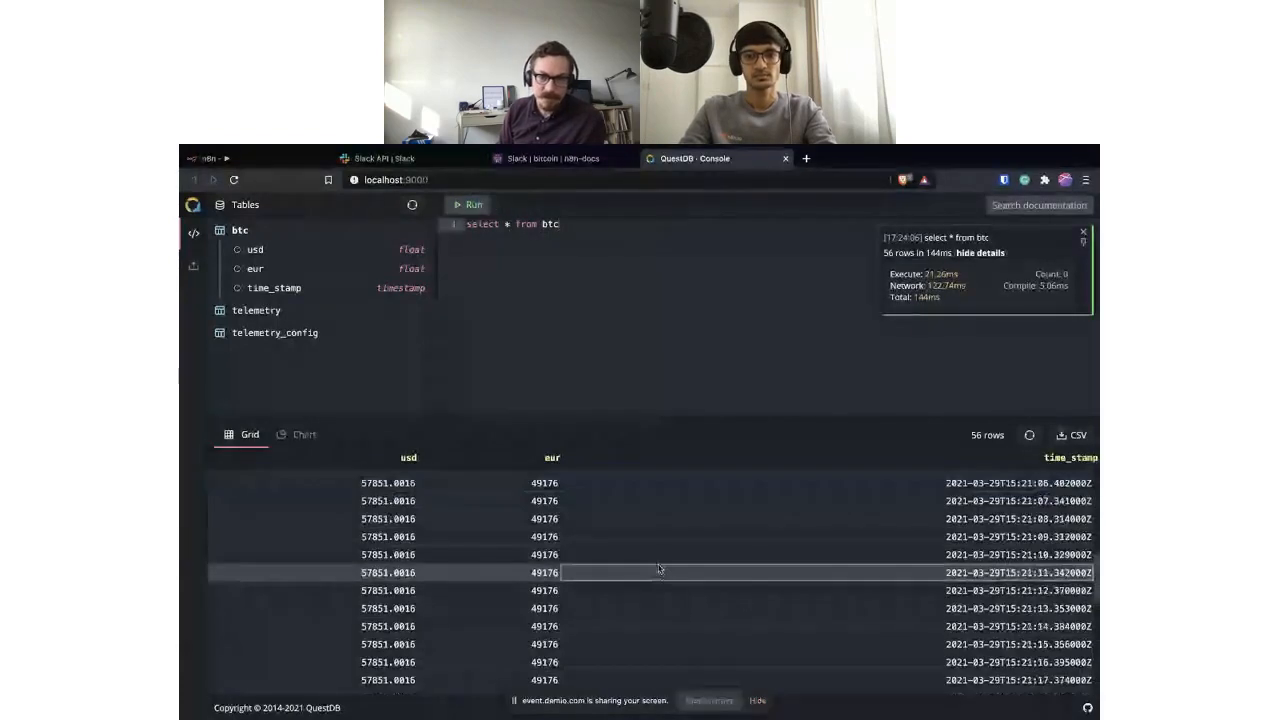
scroll(658, 569, up, 3)
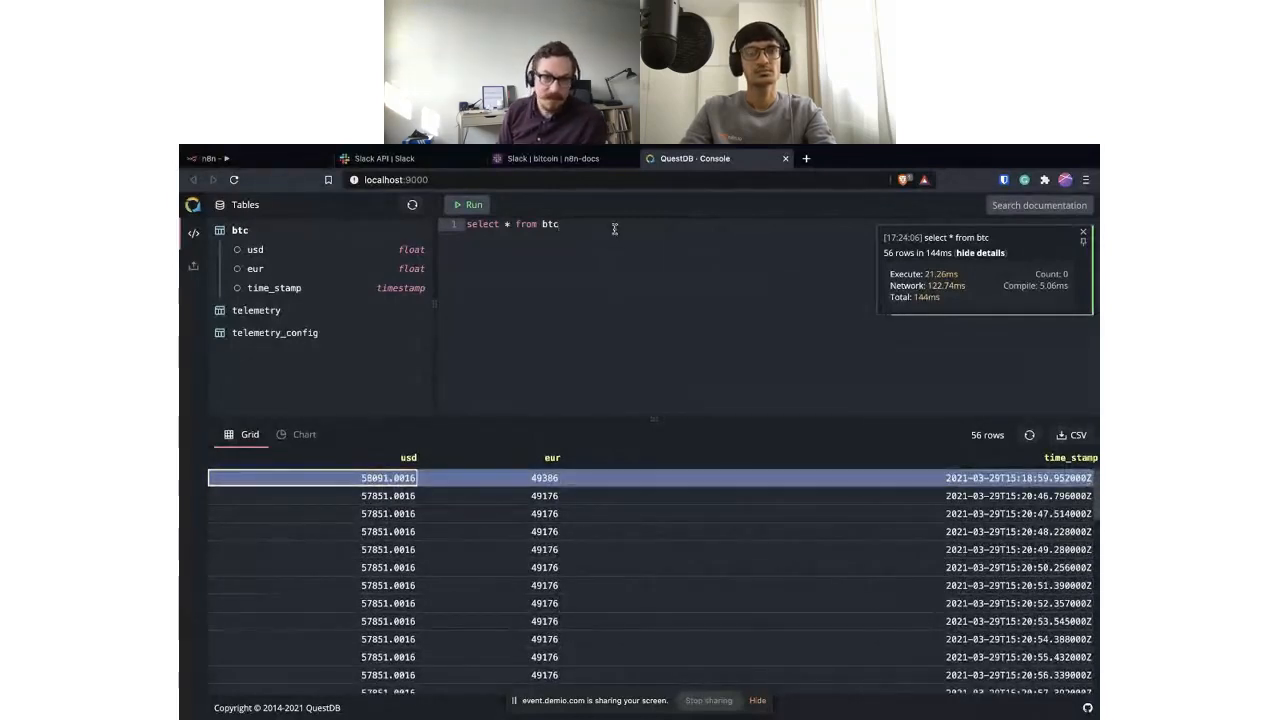
Replace the query with the shorthand "btc" and run it to review the table's rows.
key(super+a)
key(BackSpace)
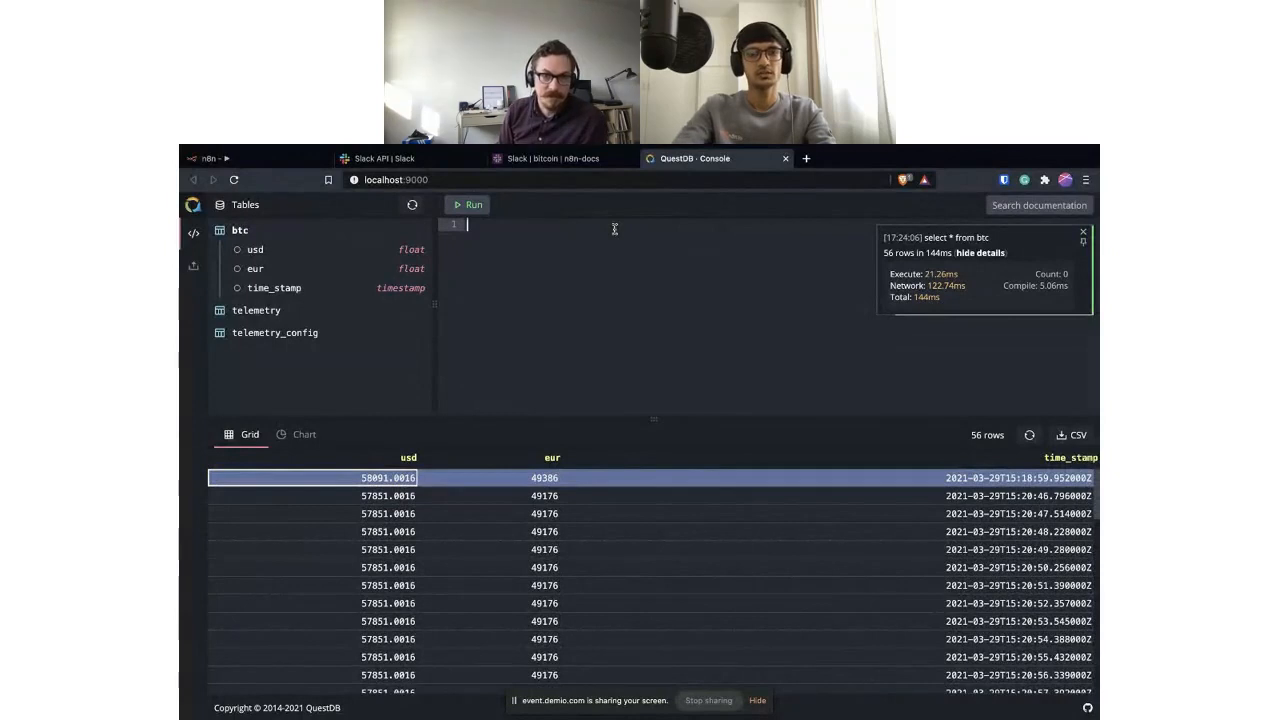
text(btc)
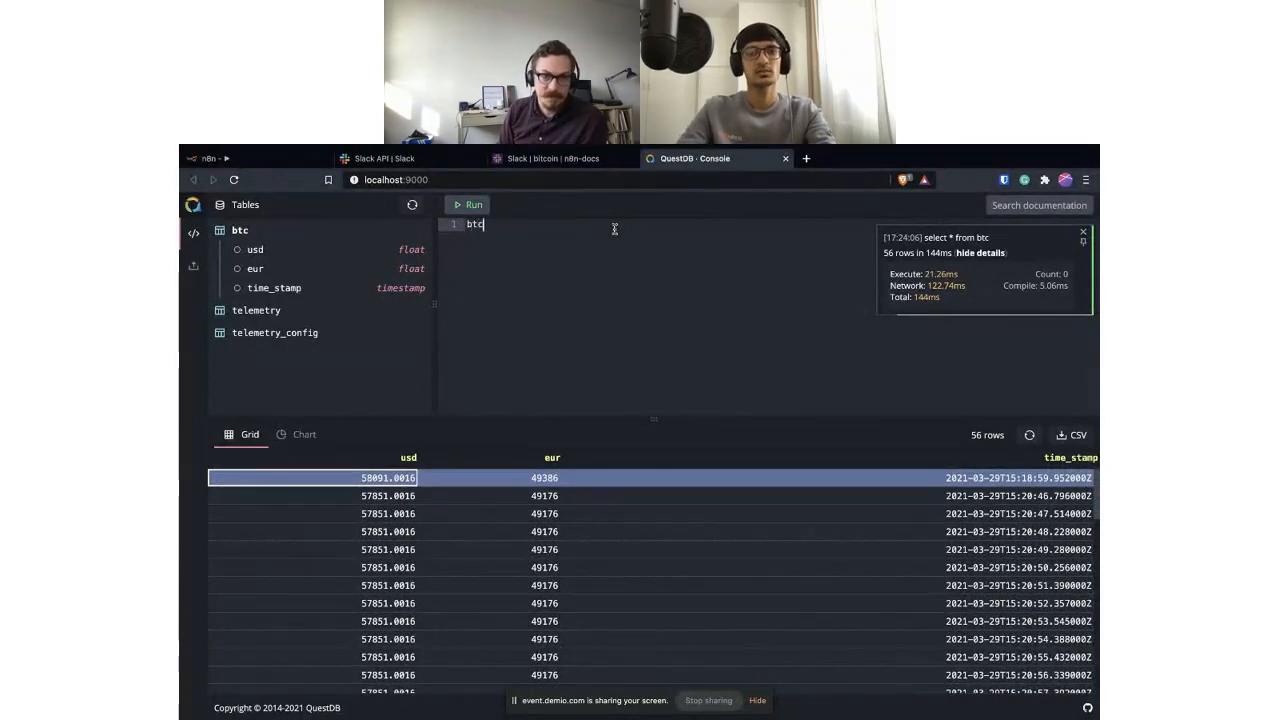
click(476, 207)
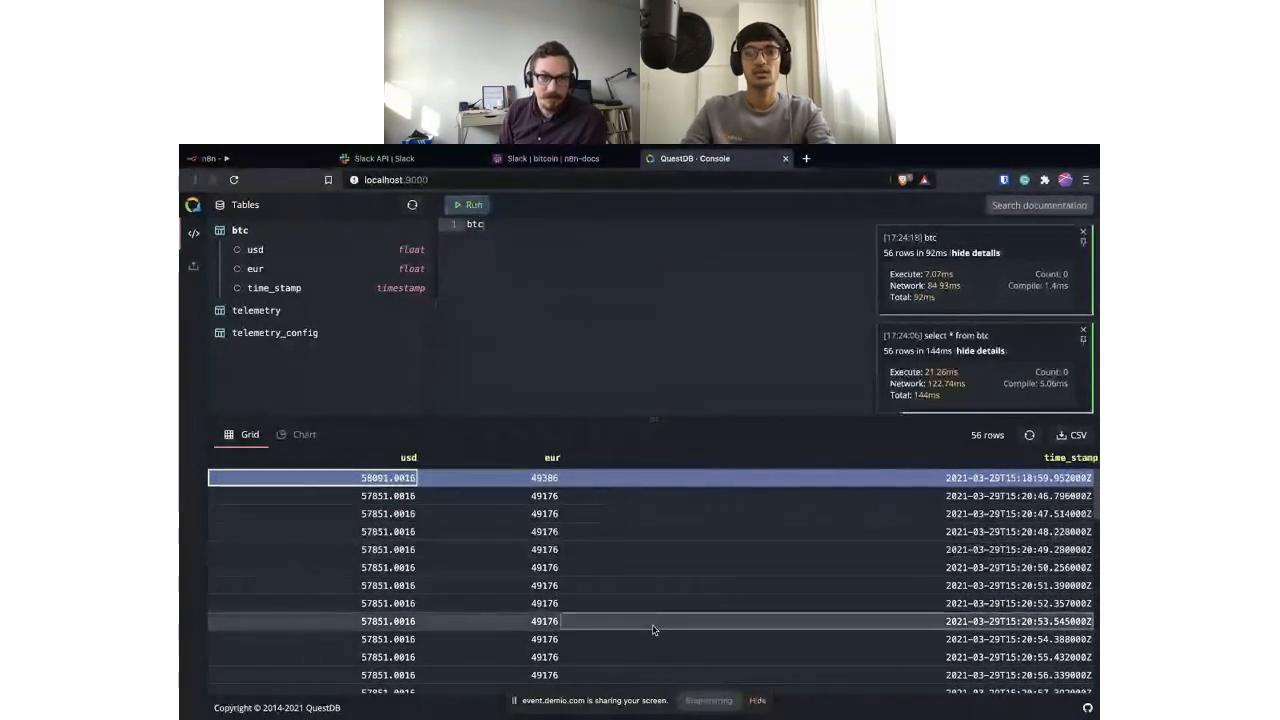
scroll(652, 627, down, 2)
scroll(652, 629, up, 2)
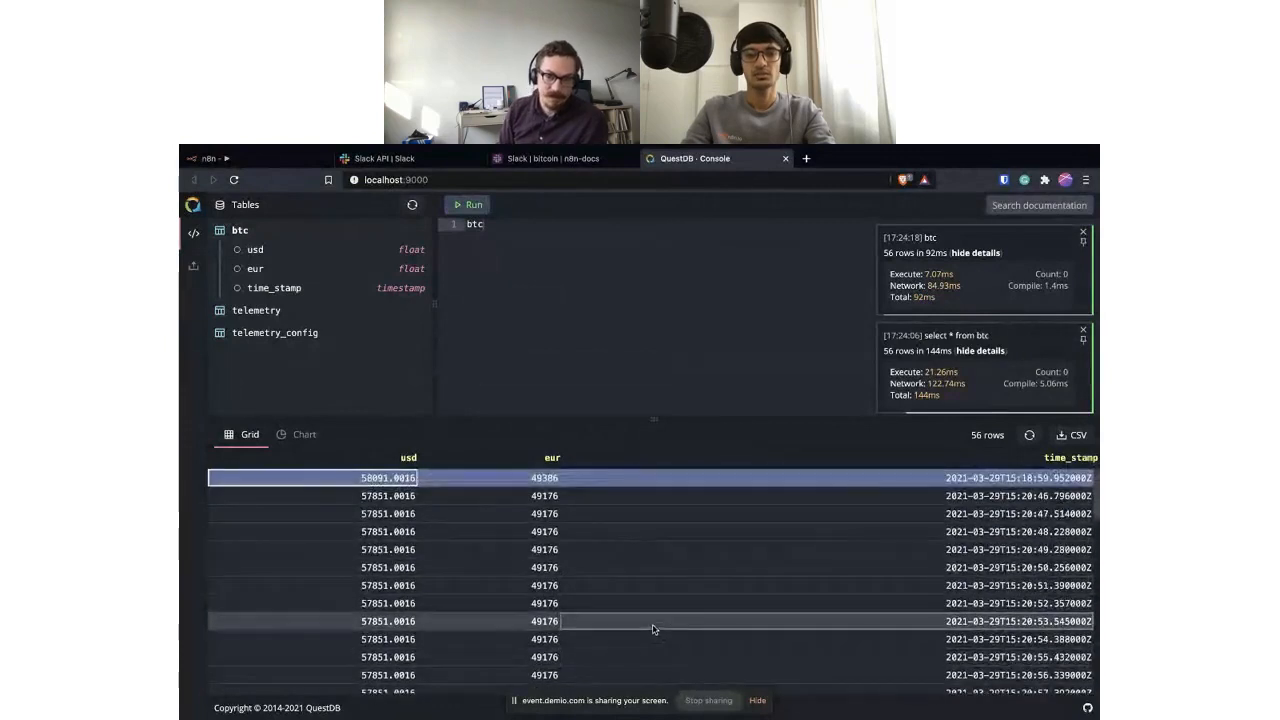
Replace the query with "select avg(usd) from btc", run it, and dismiss the query notifications.
click(529, 227)
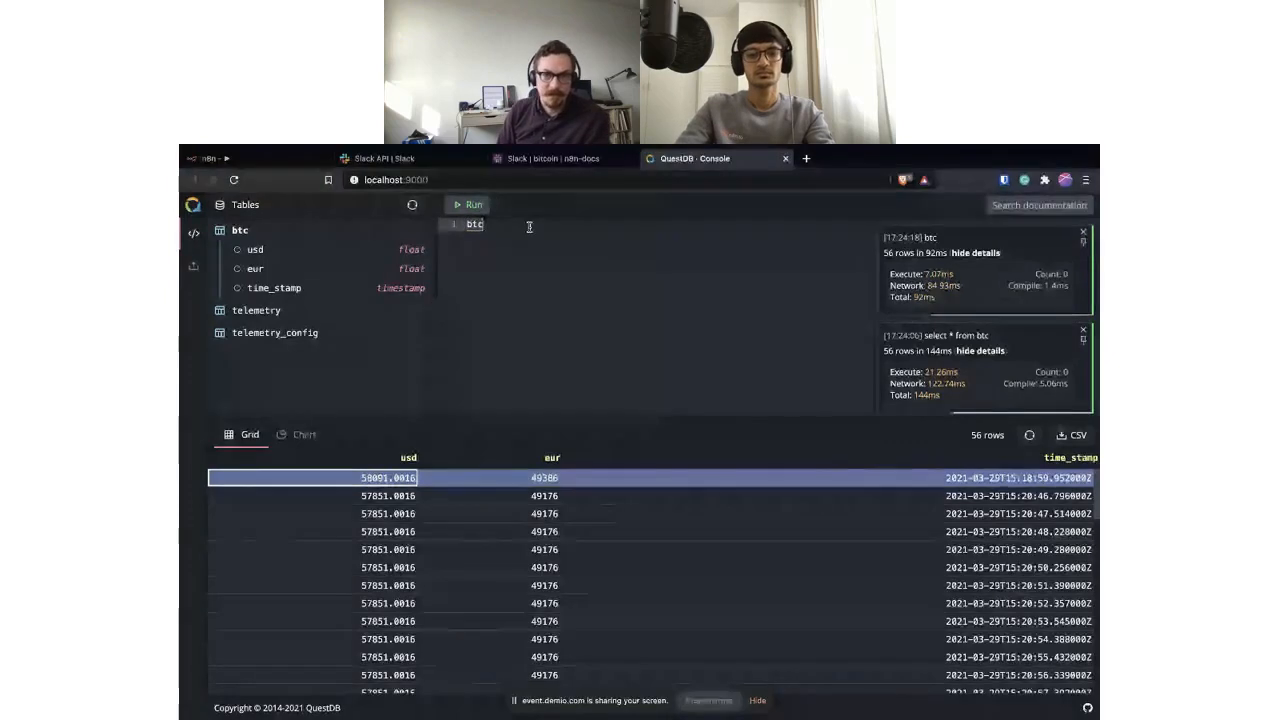
text(select)
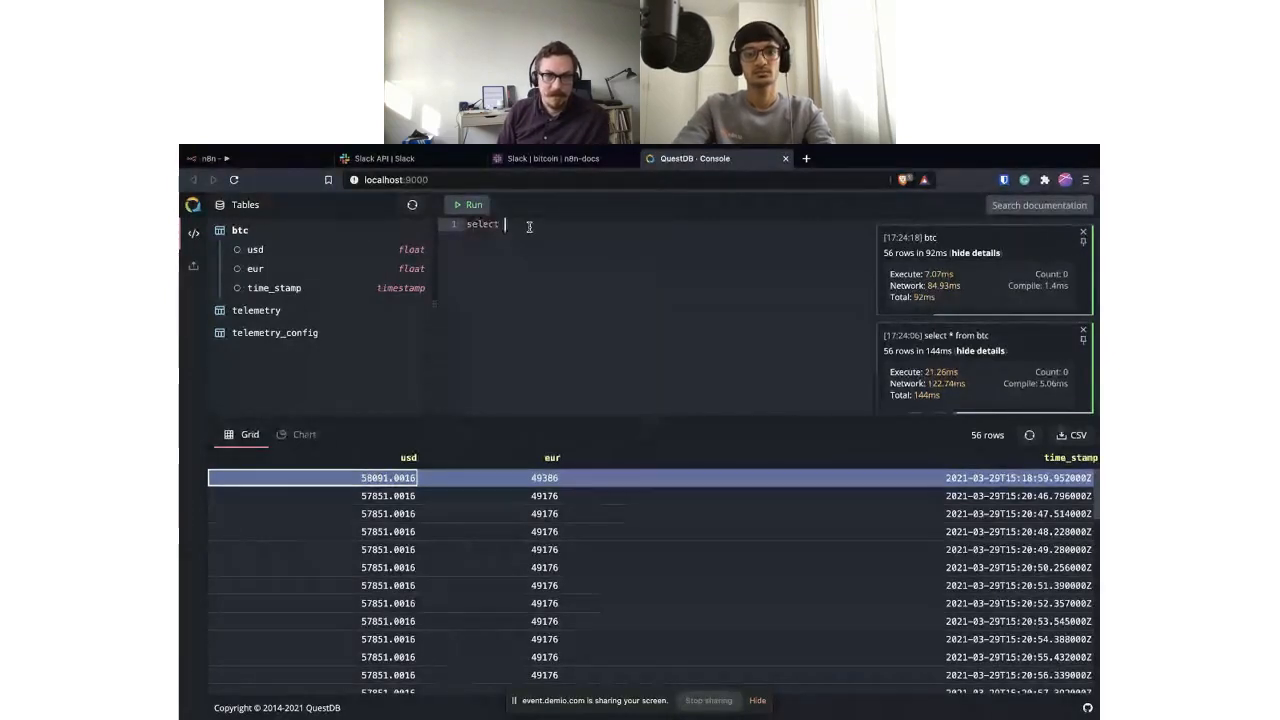
text( avg)
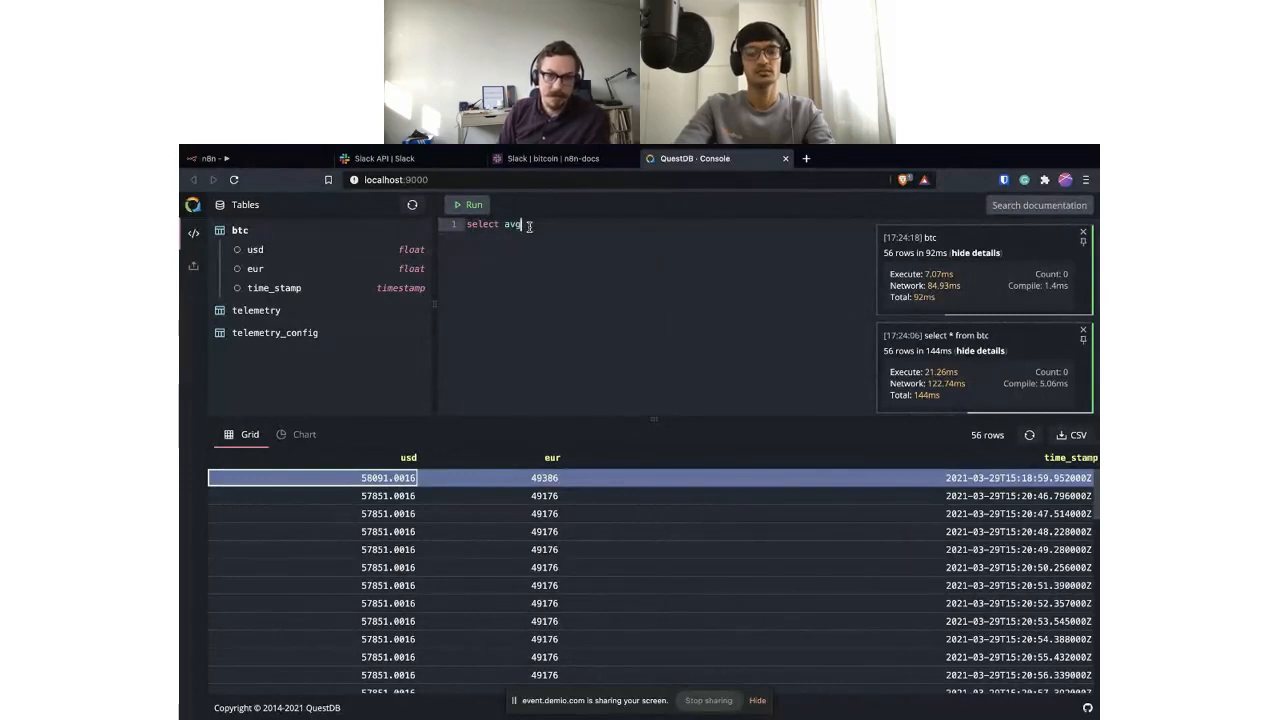
text((usd)
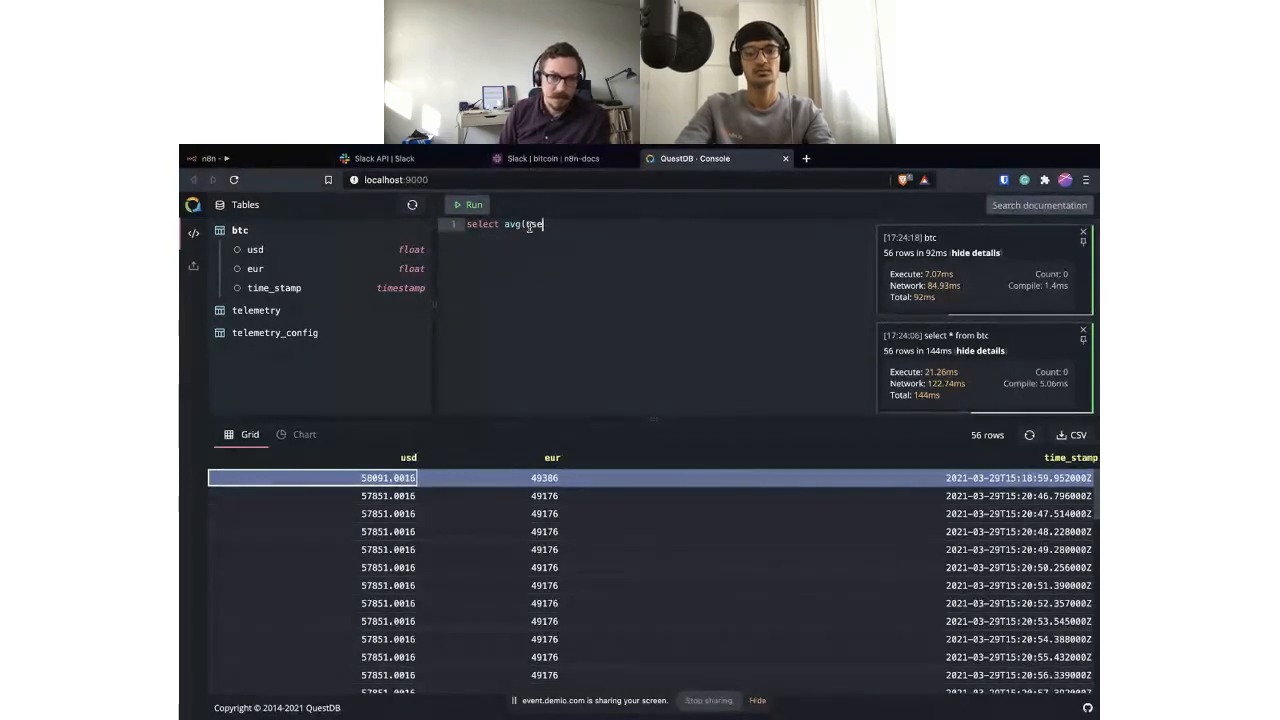
text())
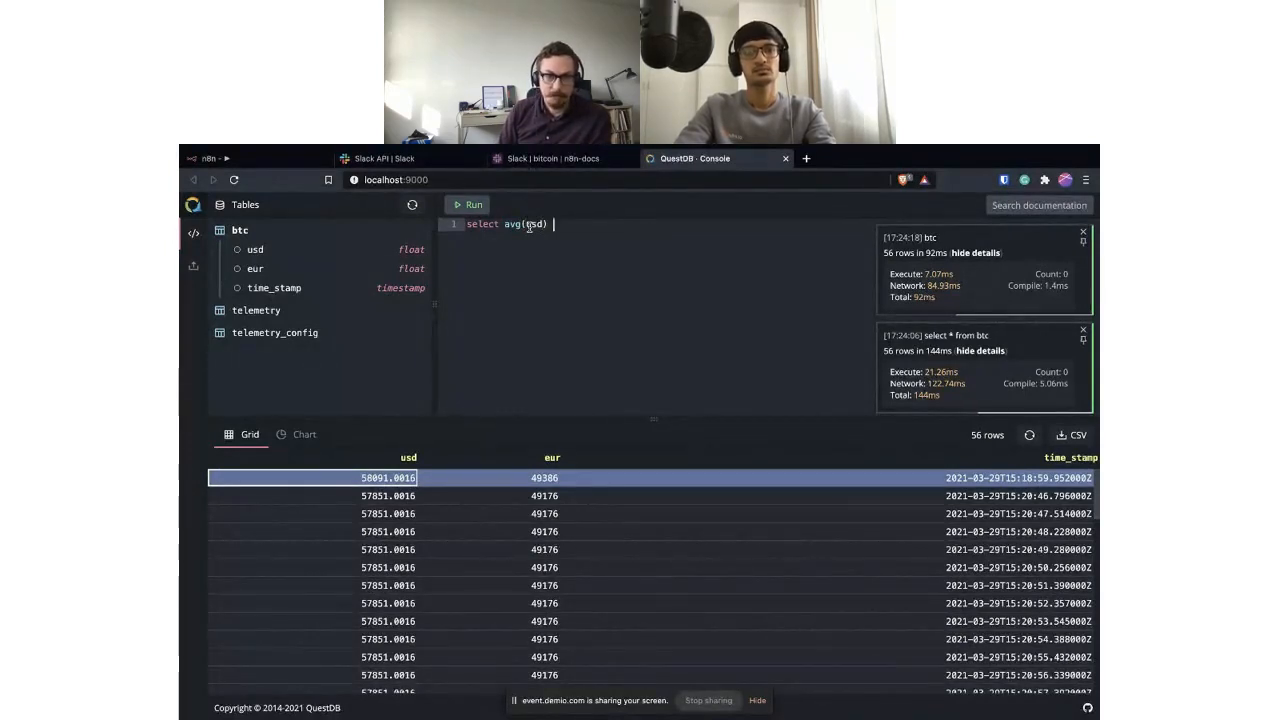
text( from)
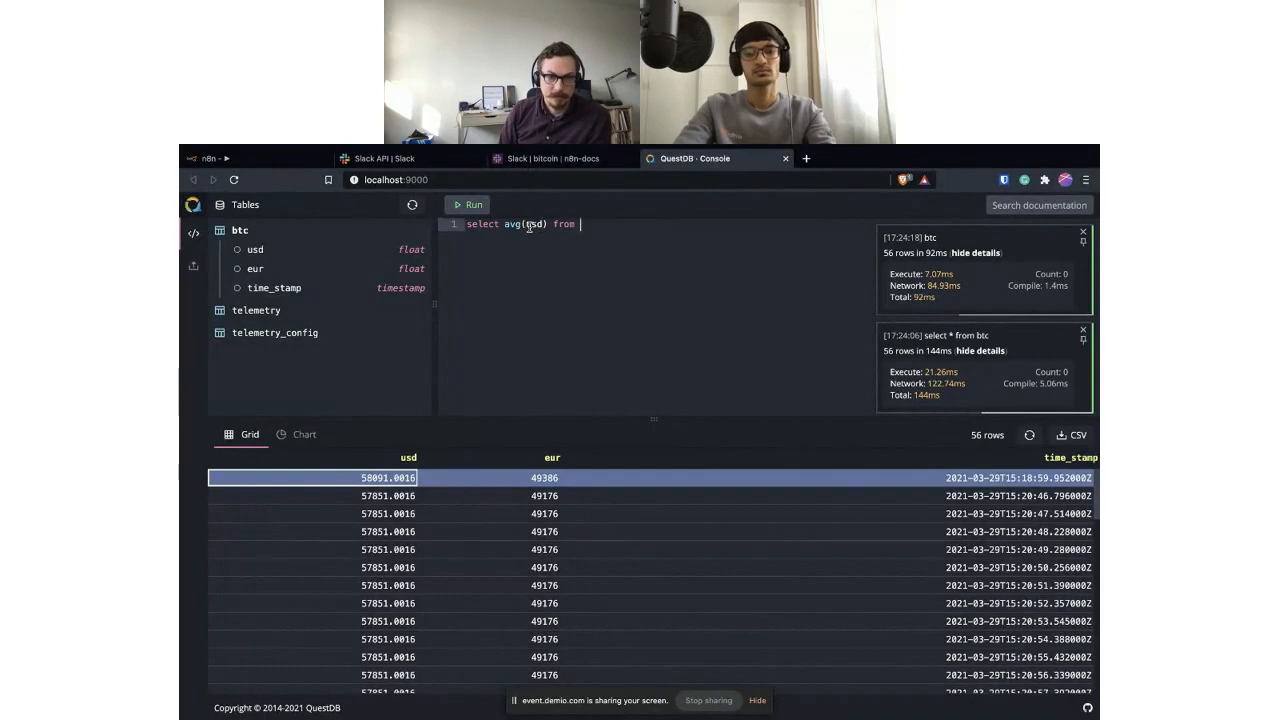
text( btc)
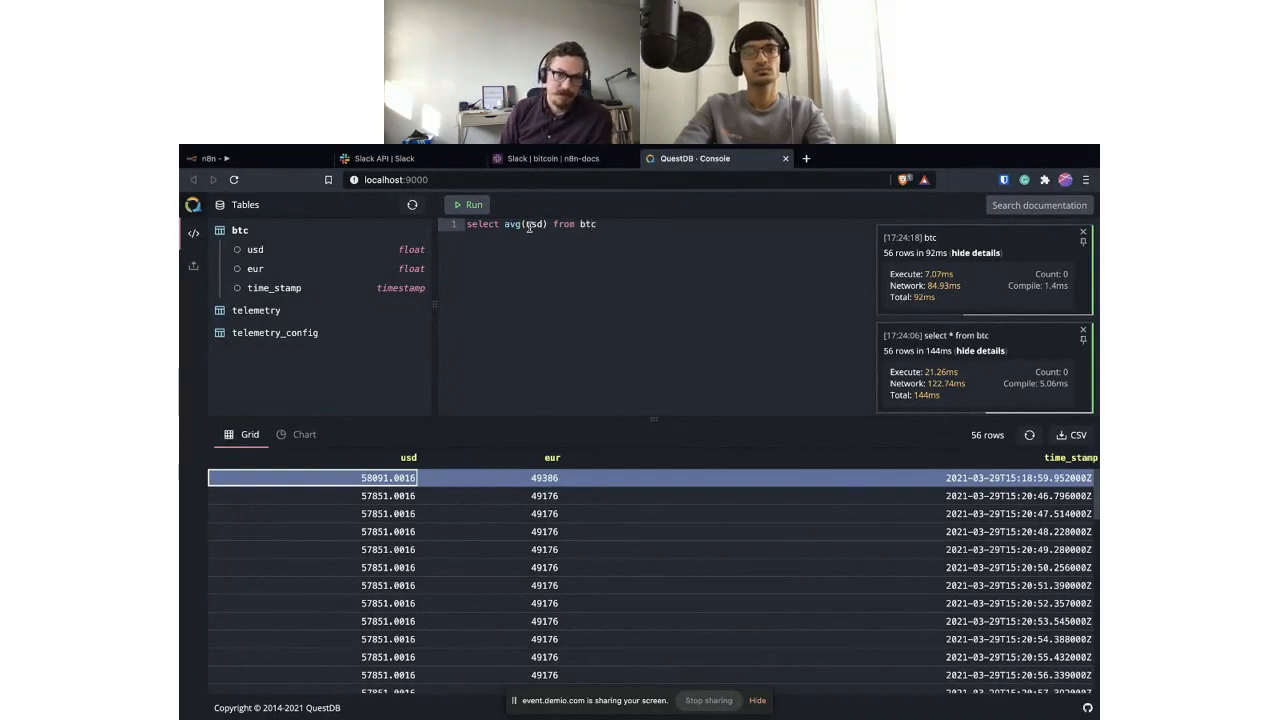
click(476, 204)
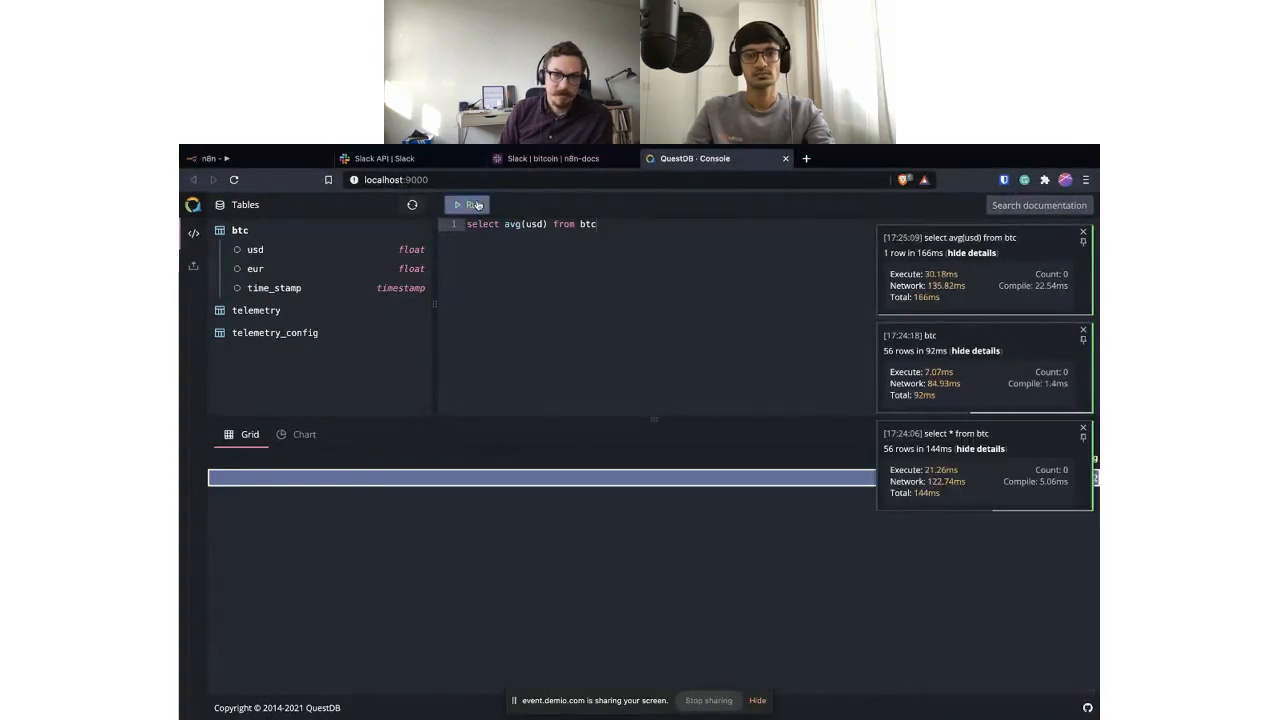
click(1083, 233)
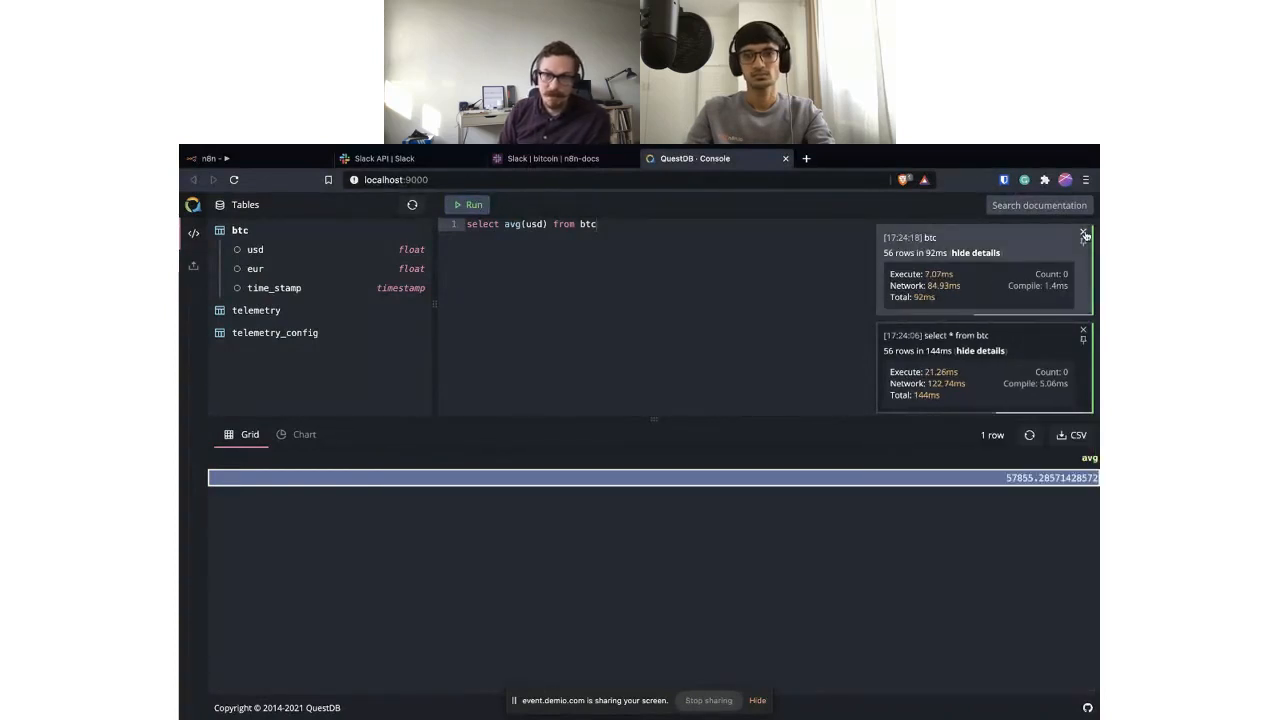
click(1083, 233)
click(1083, 233)
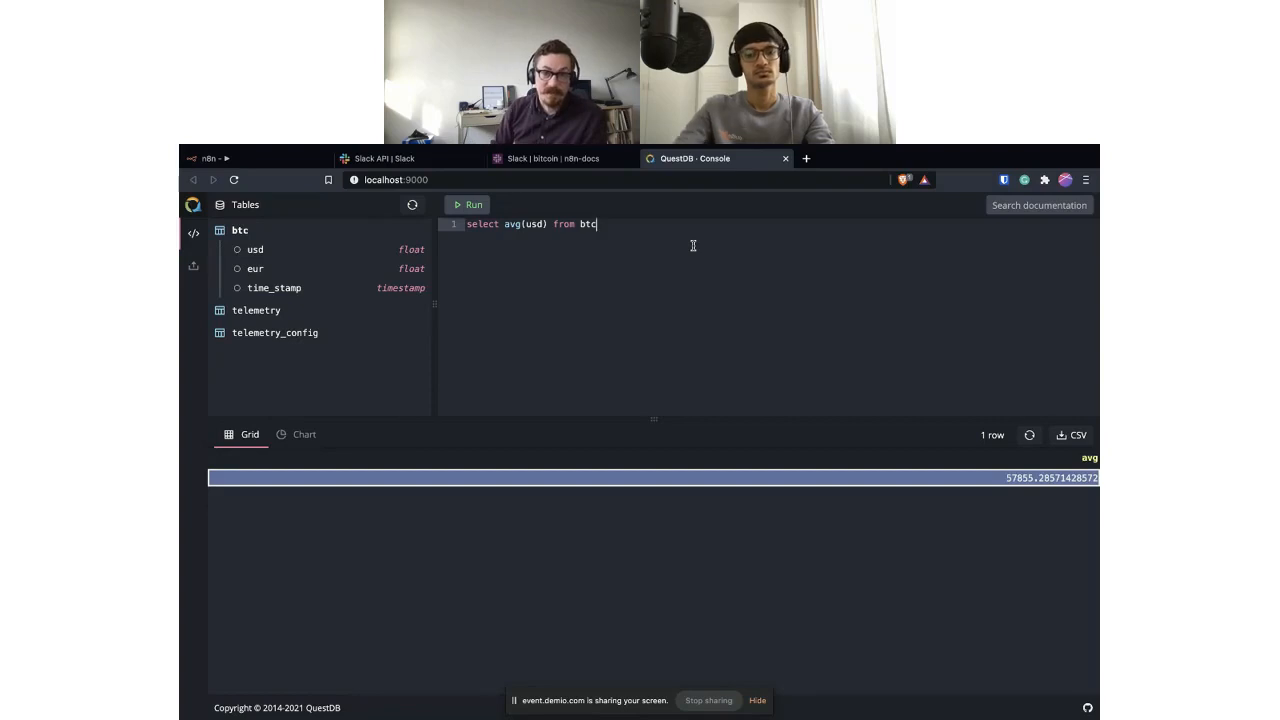
Extend the query to "select avg(usd), time_stamp from btc sample by 1m", run it, and dismiss its notification.
text(sample by)
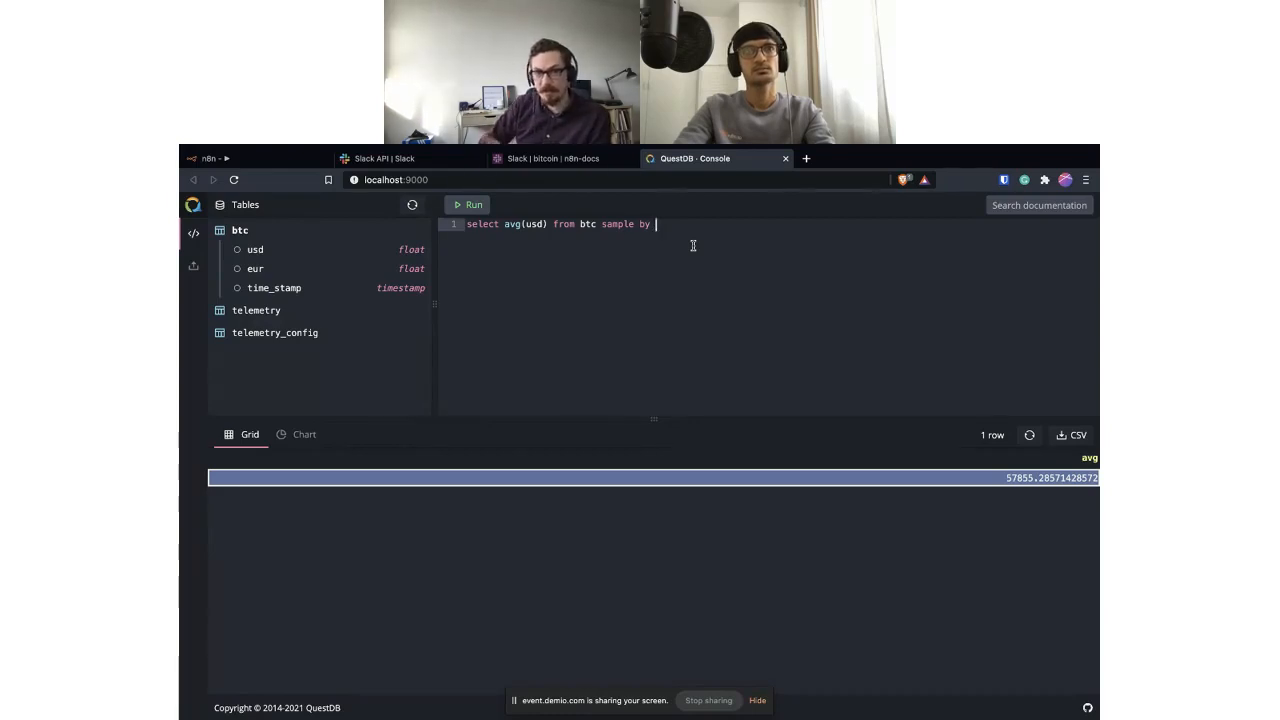
text(1m)
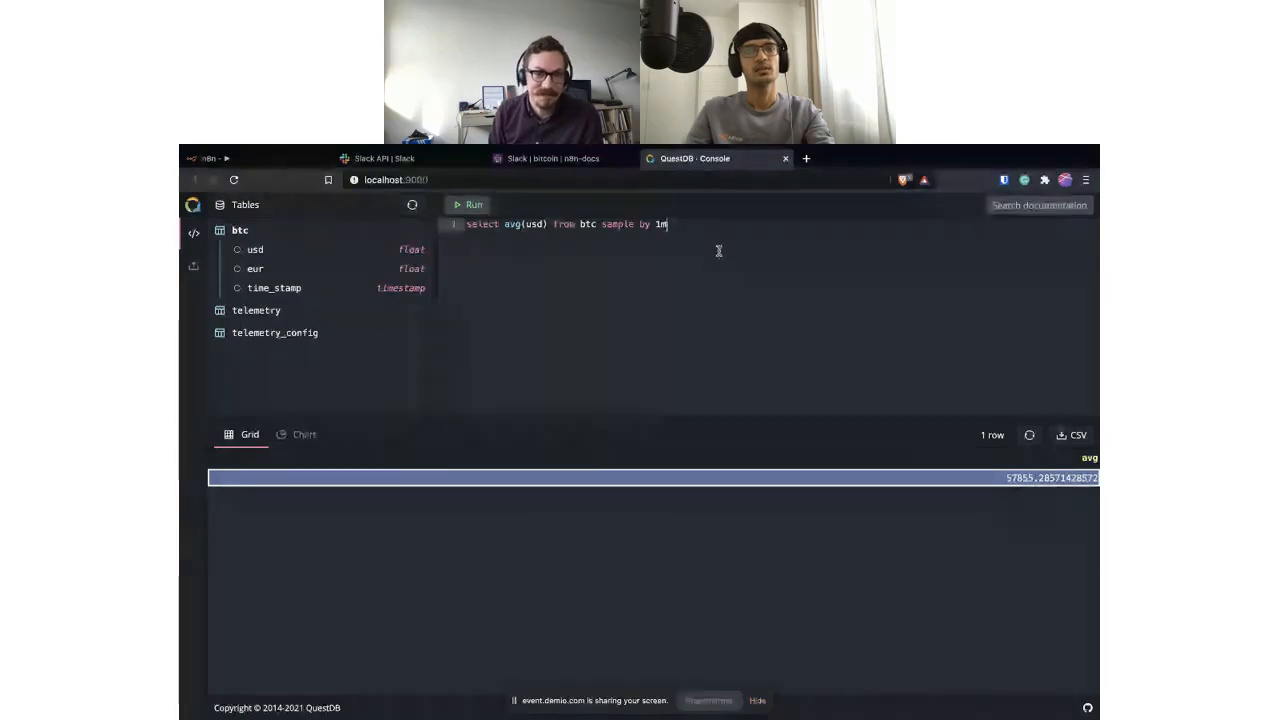
click(546, 224)
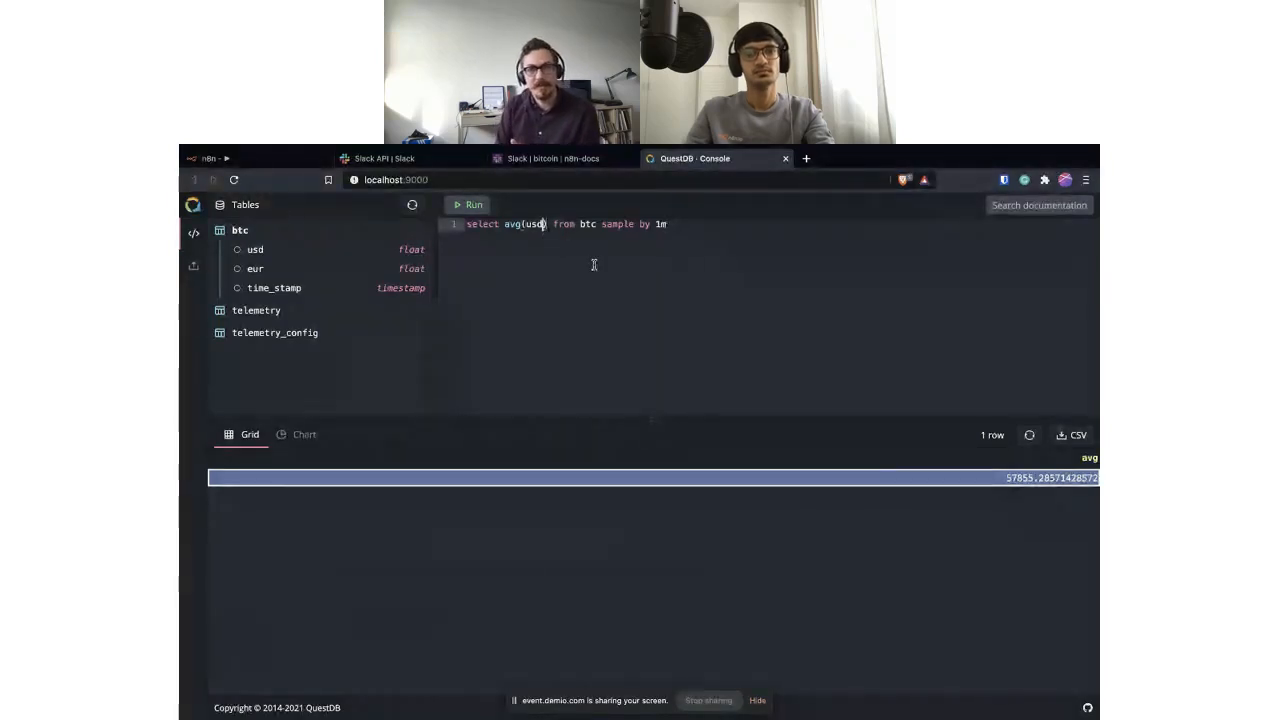
text(, )
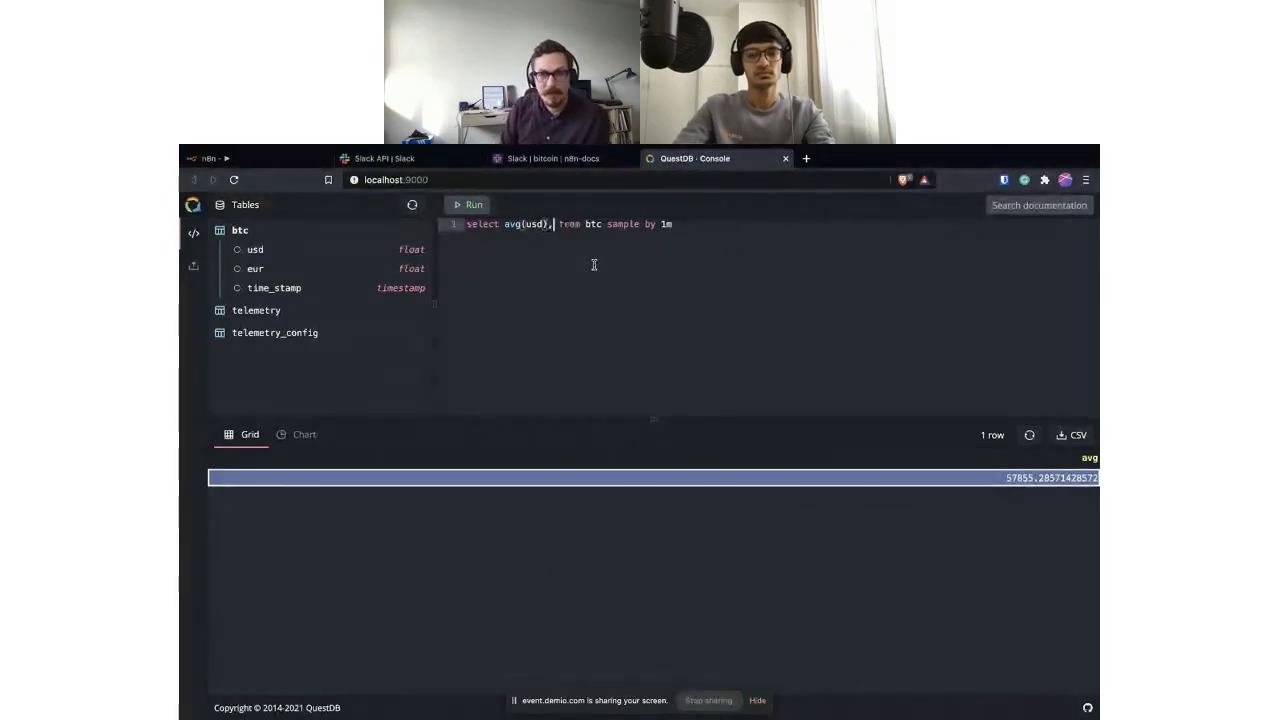
text(time_t)
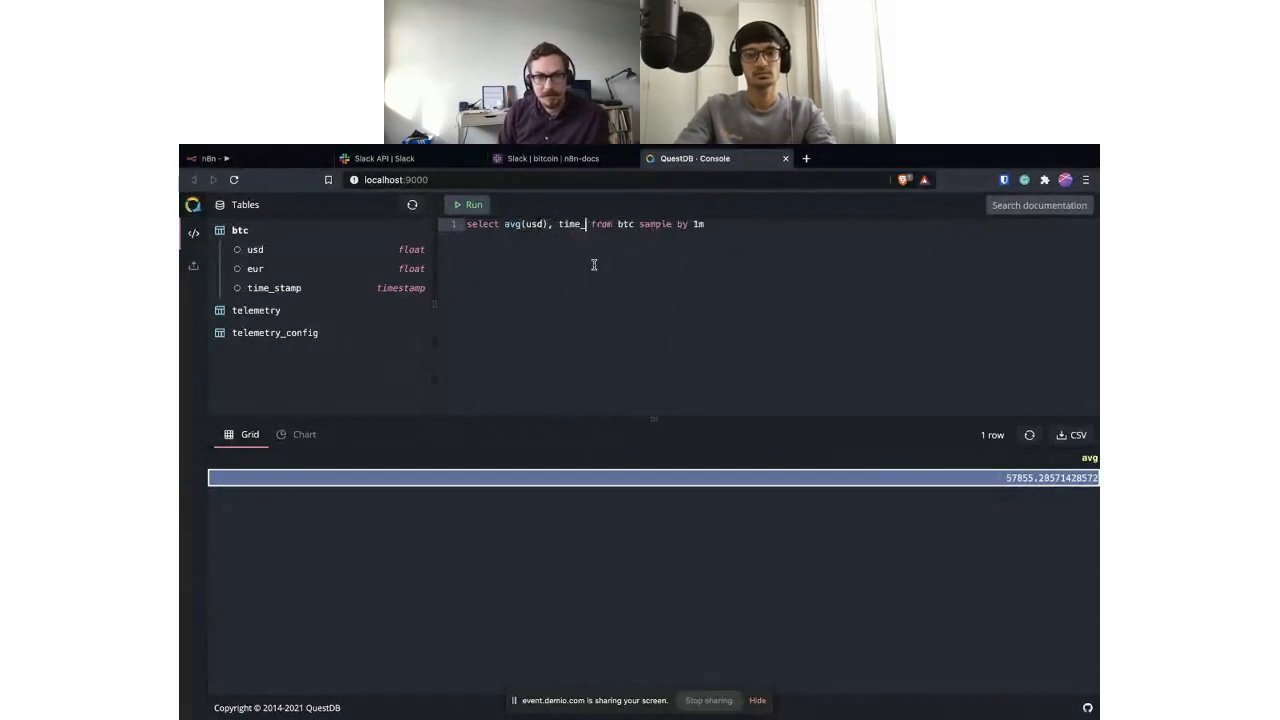
key(BackSpace)
text(stamp)
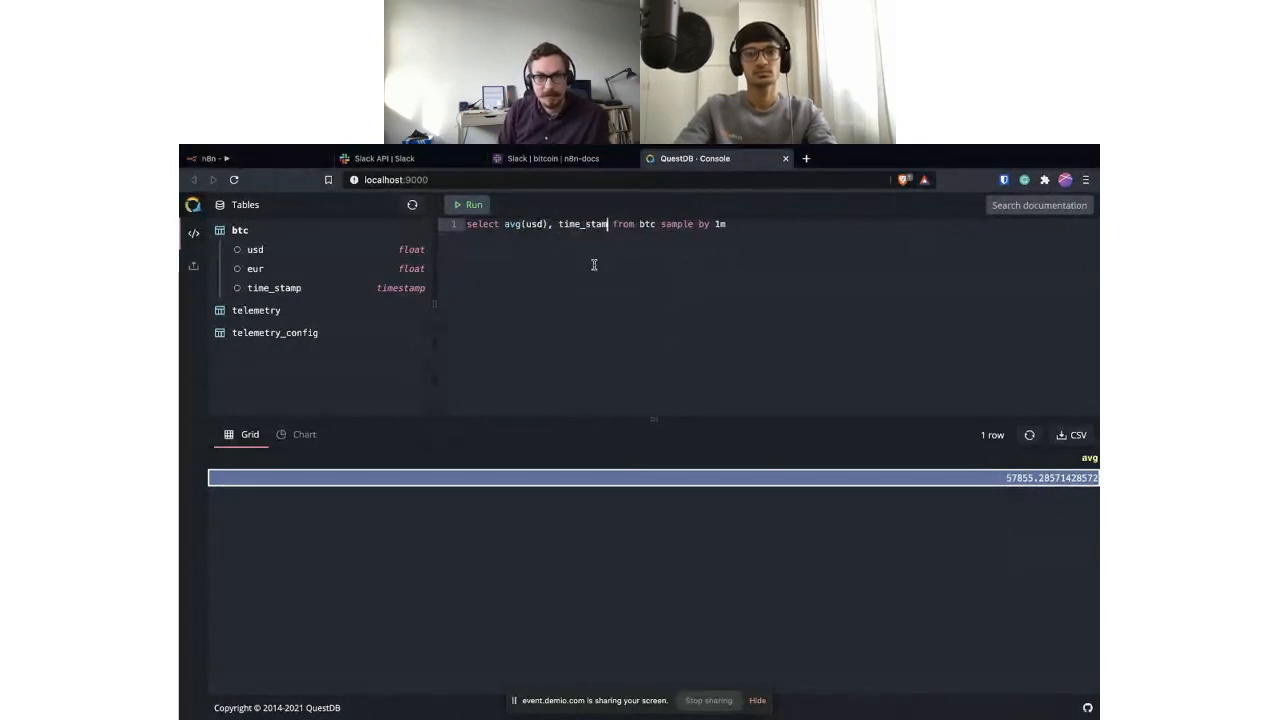
click(471, 207)
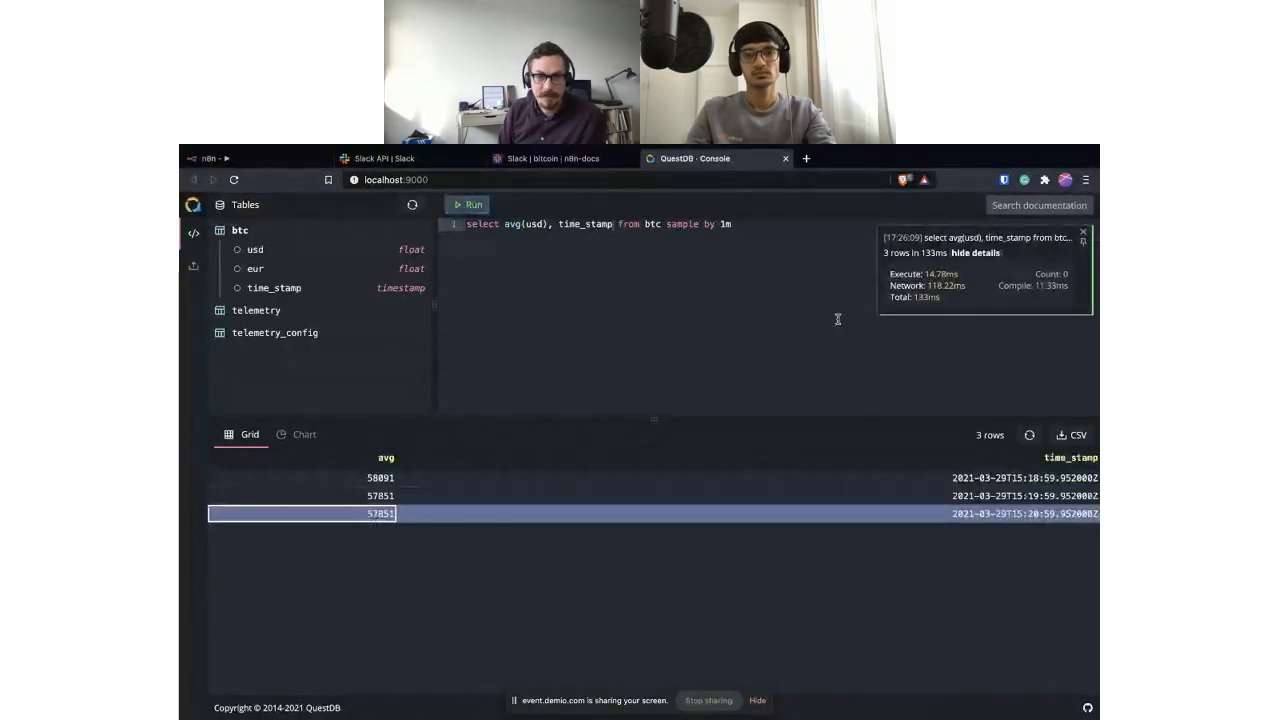
click(1082, 232)
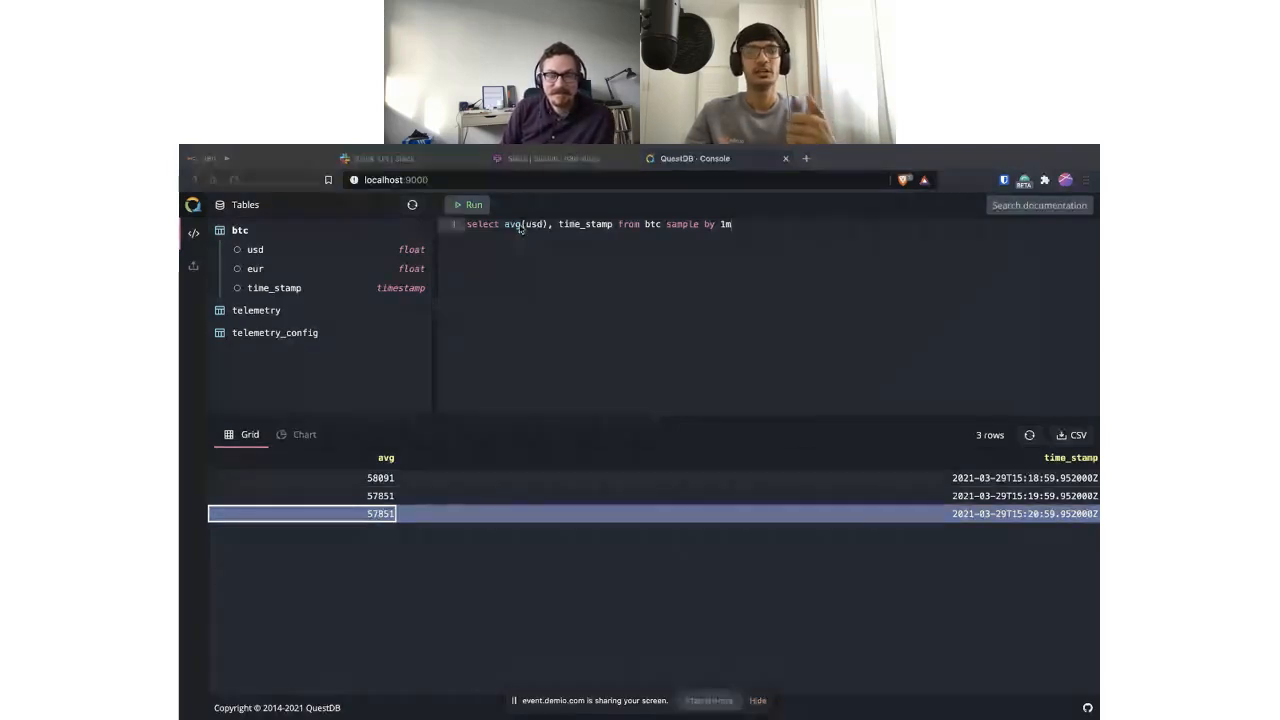
Switch to the Slack API site and create a custom app named bitcoin-ticker in the n8n-docs workspace.
click(437, 160)
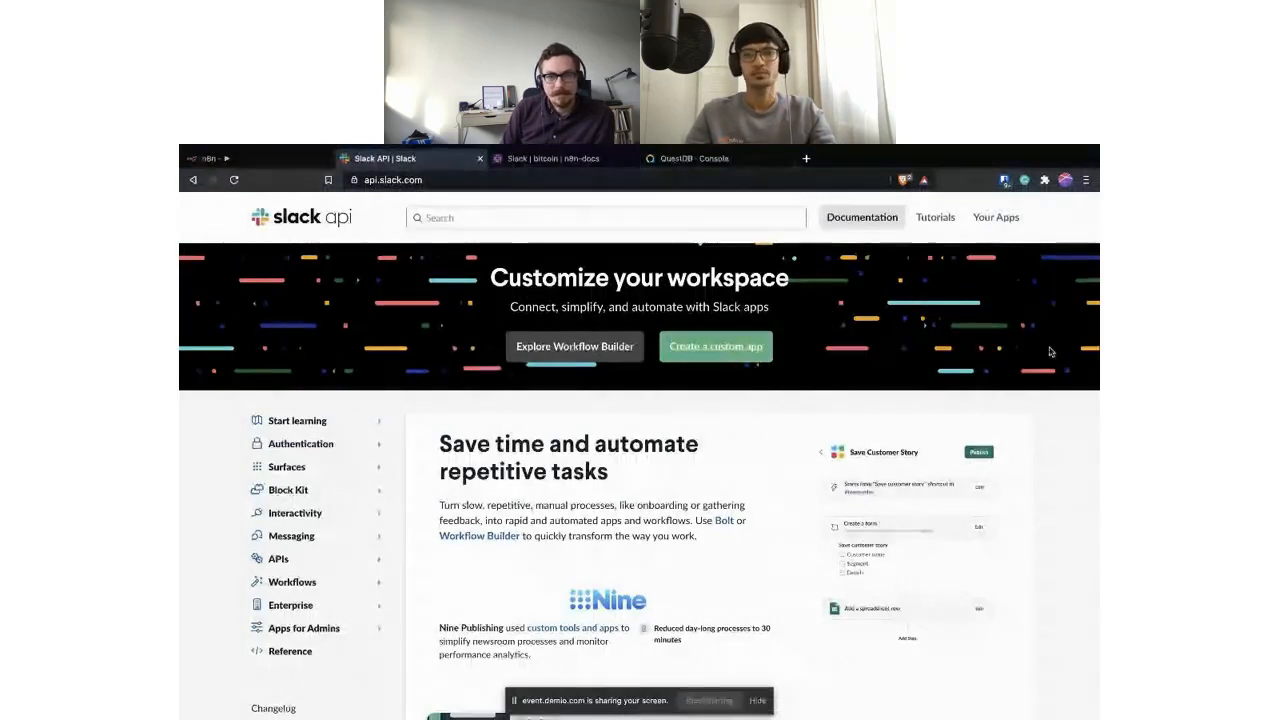
click(734, 355)
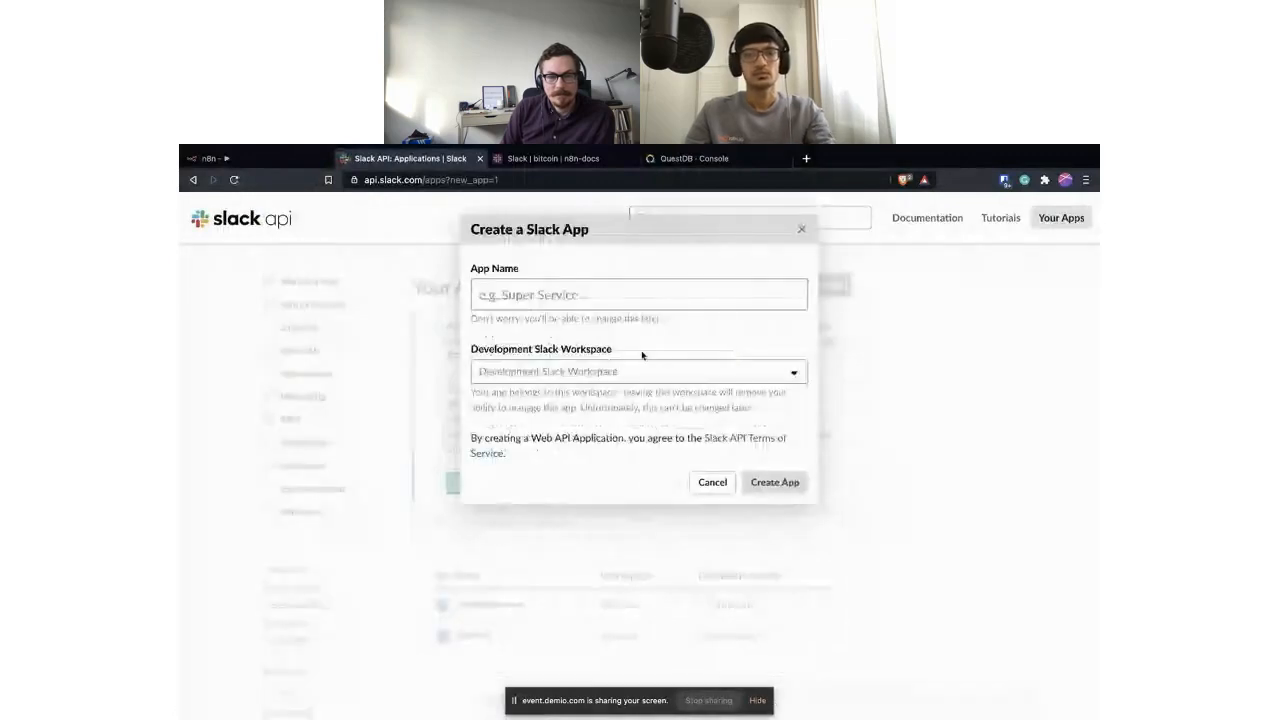
click(576, 296)
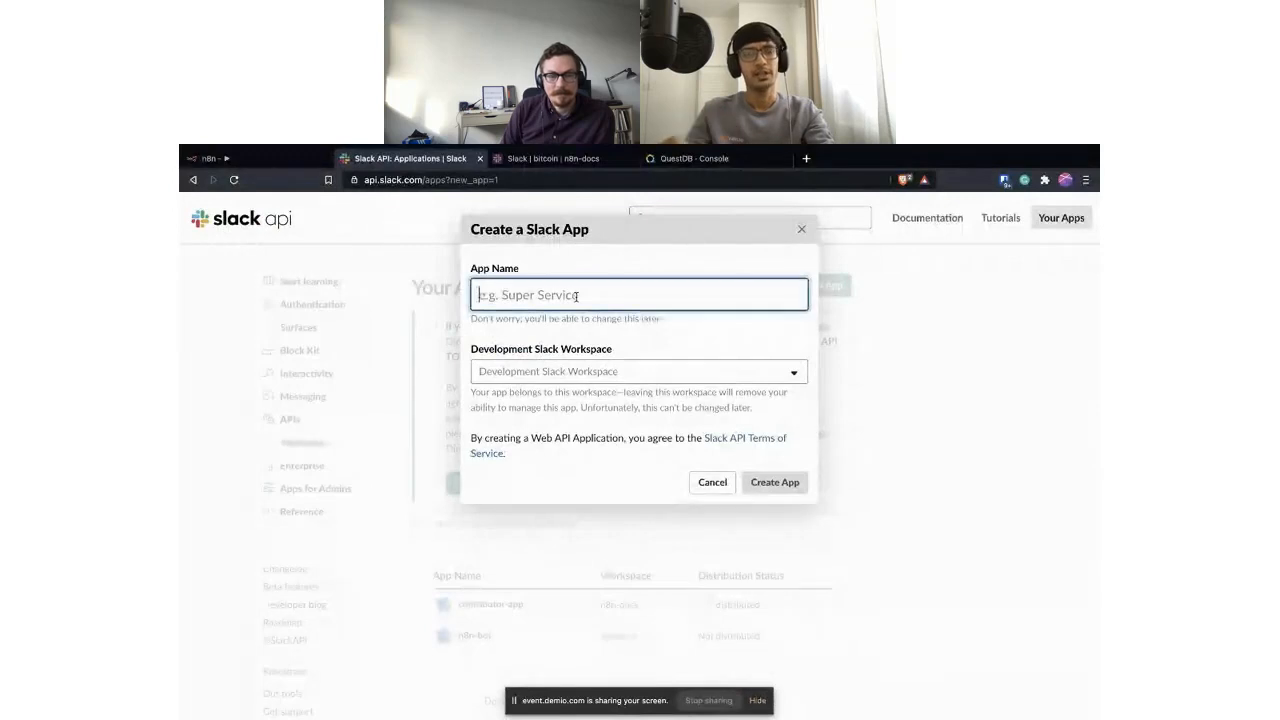
text(bitcoi)
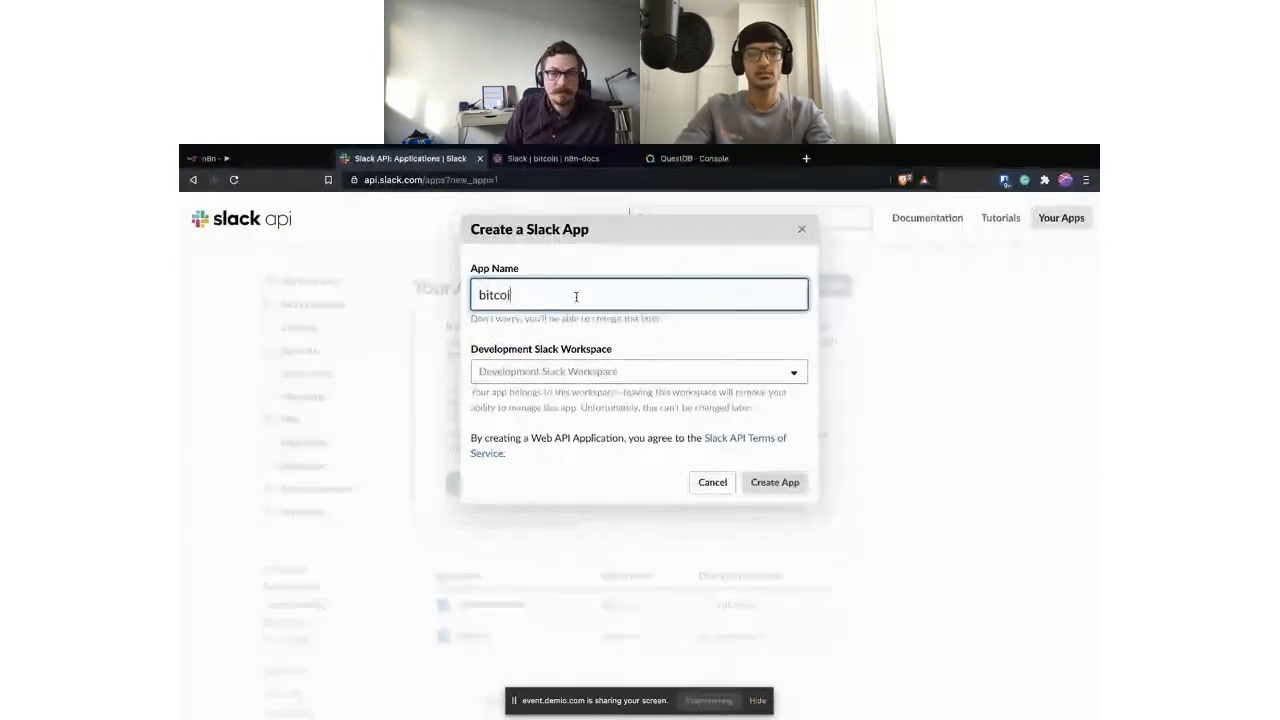
text(n-ticke)
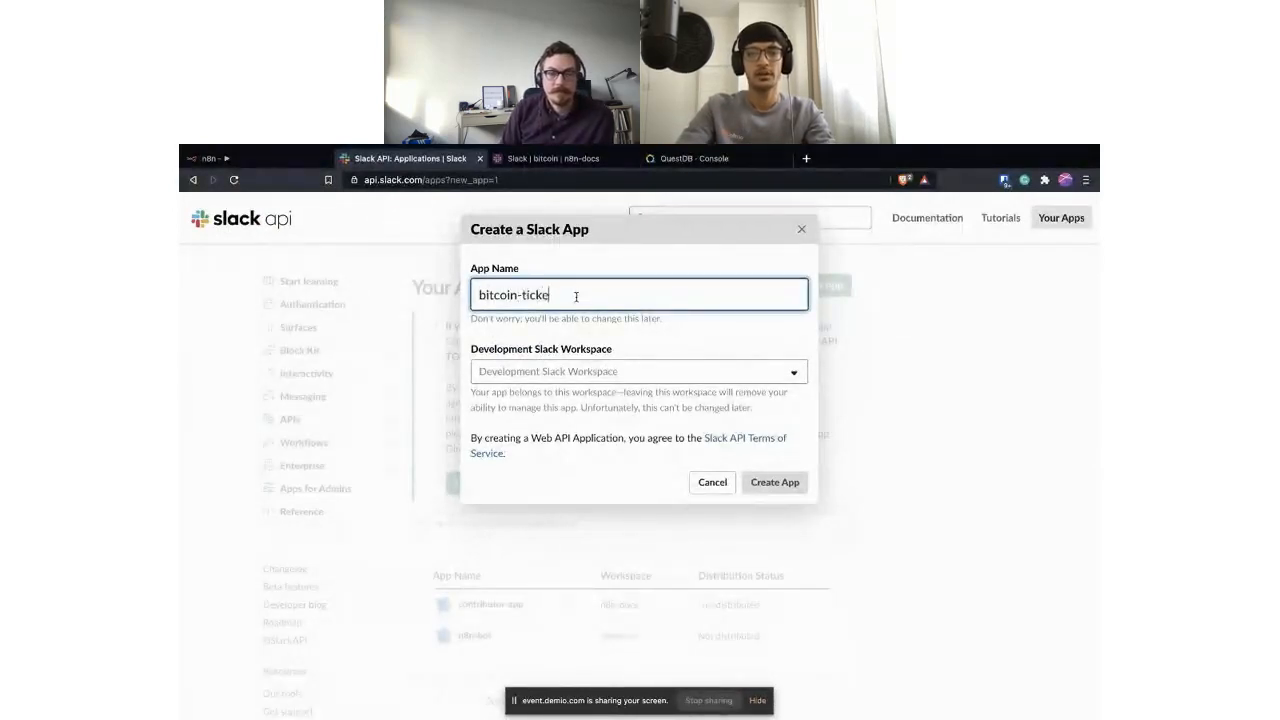
text(r)
click(607, 372)
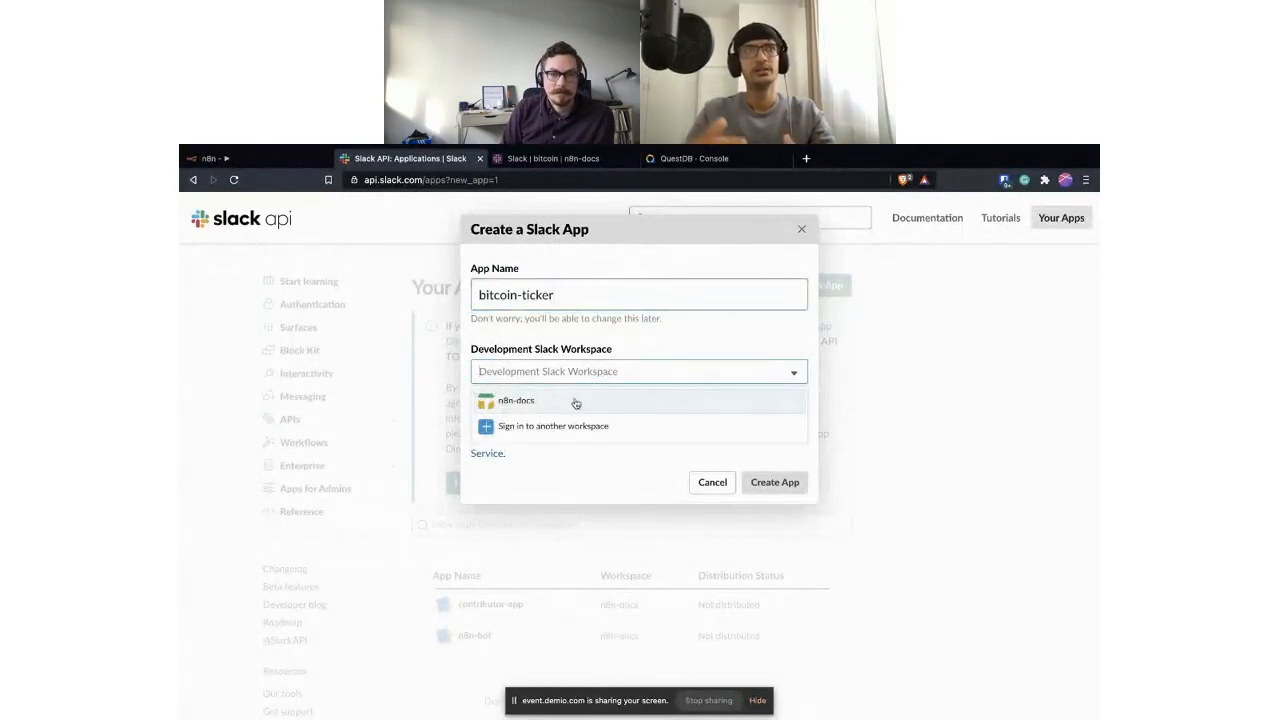
click(576, 401)
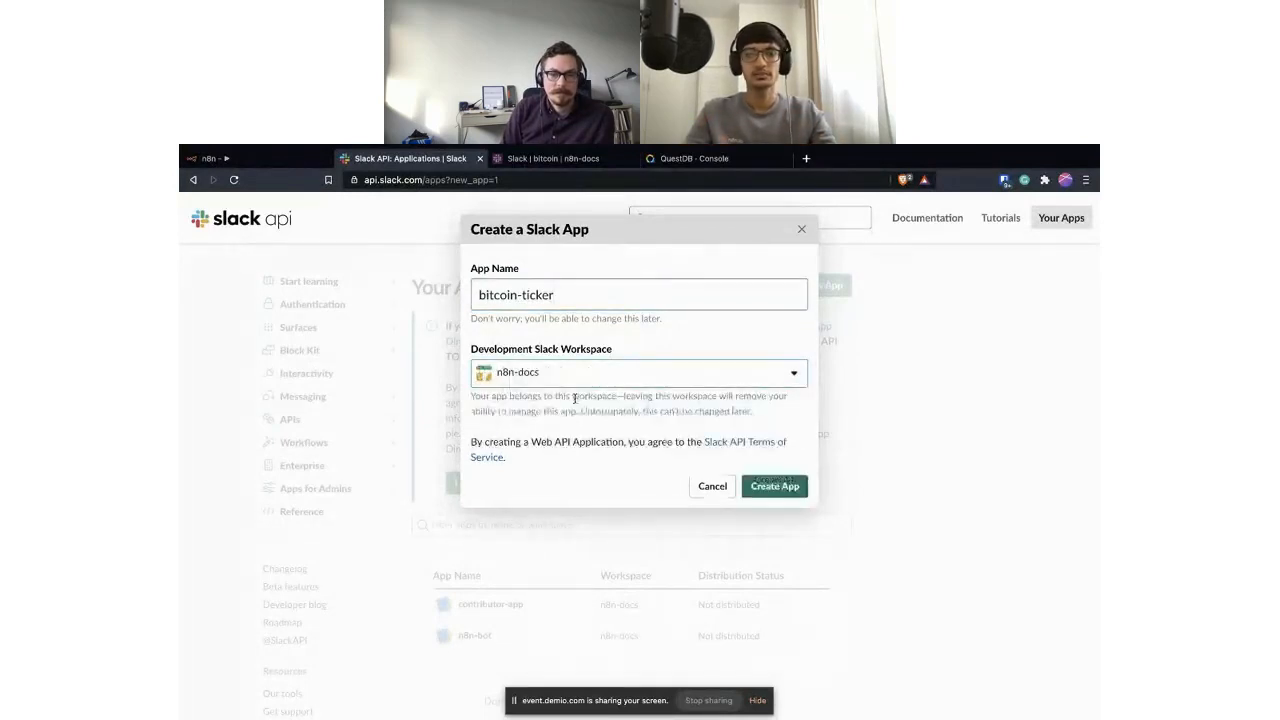
click(795, 487)
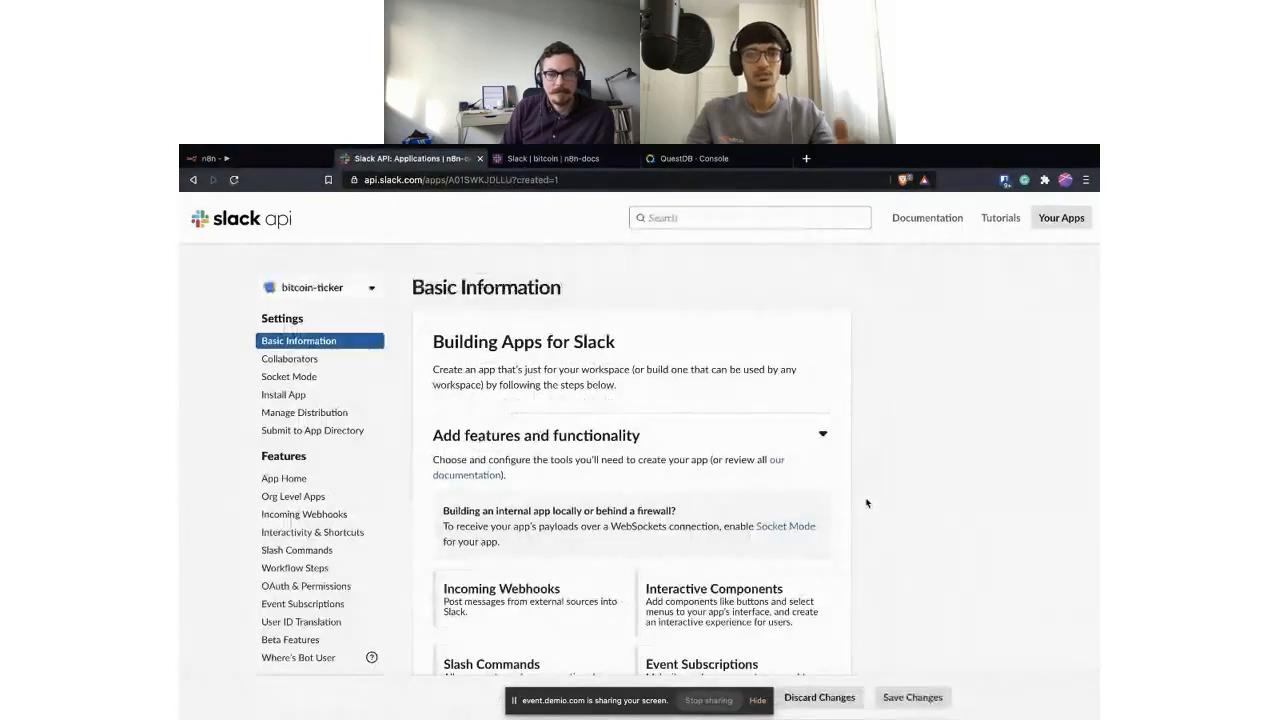
Start a new slash command for the bitcoin-ticker app and enter /avg as its command.
scroll(866, 503, down, 2)
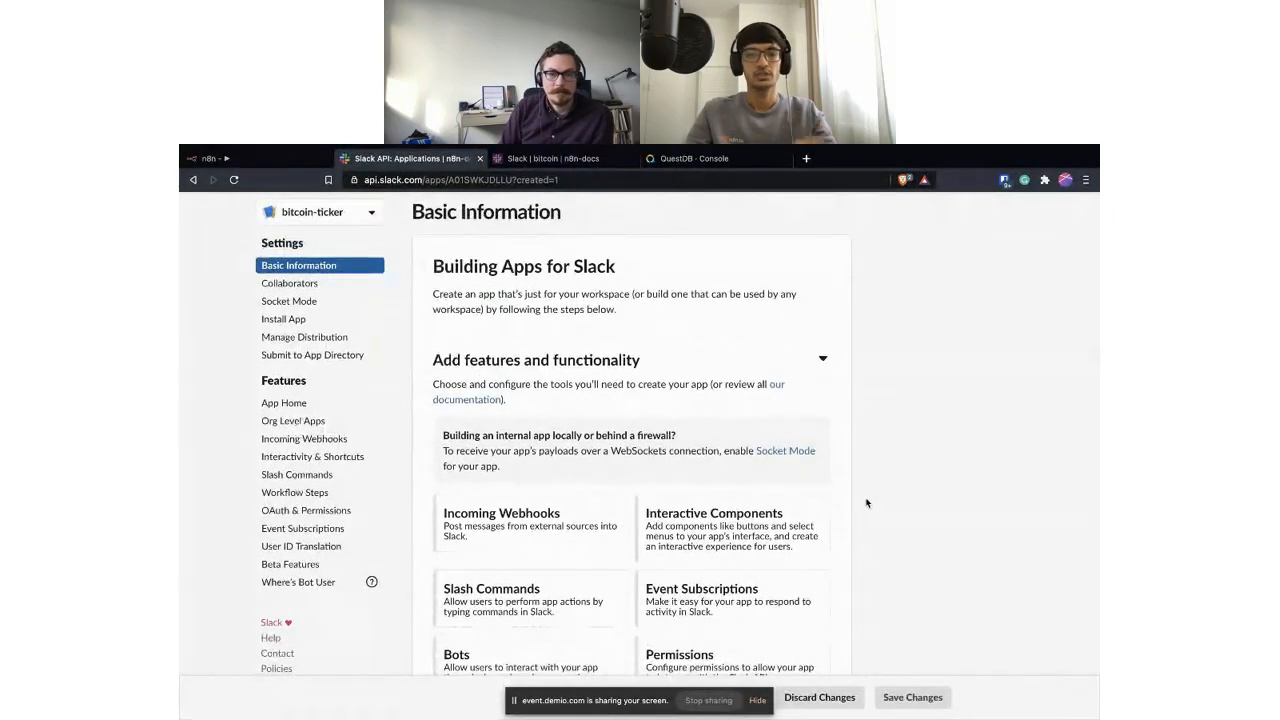
scroll(866, 503, down, 1)
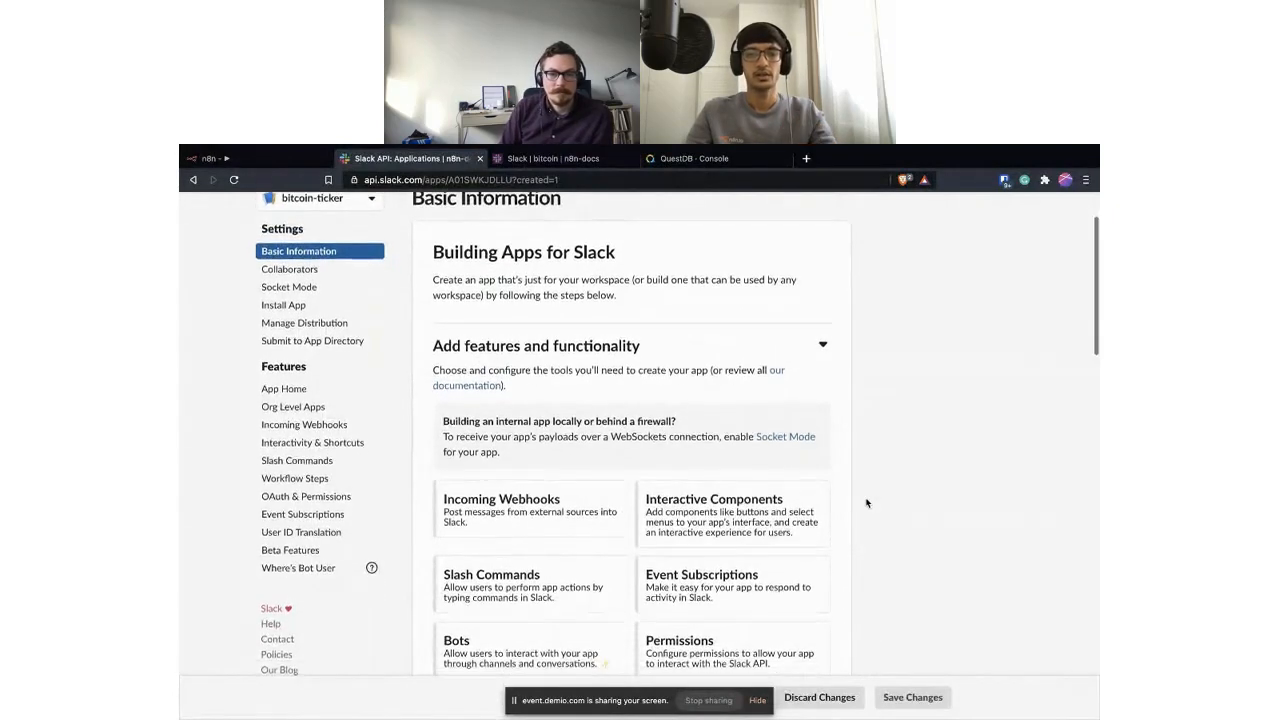
click(502, 576)
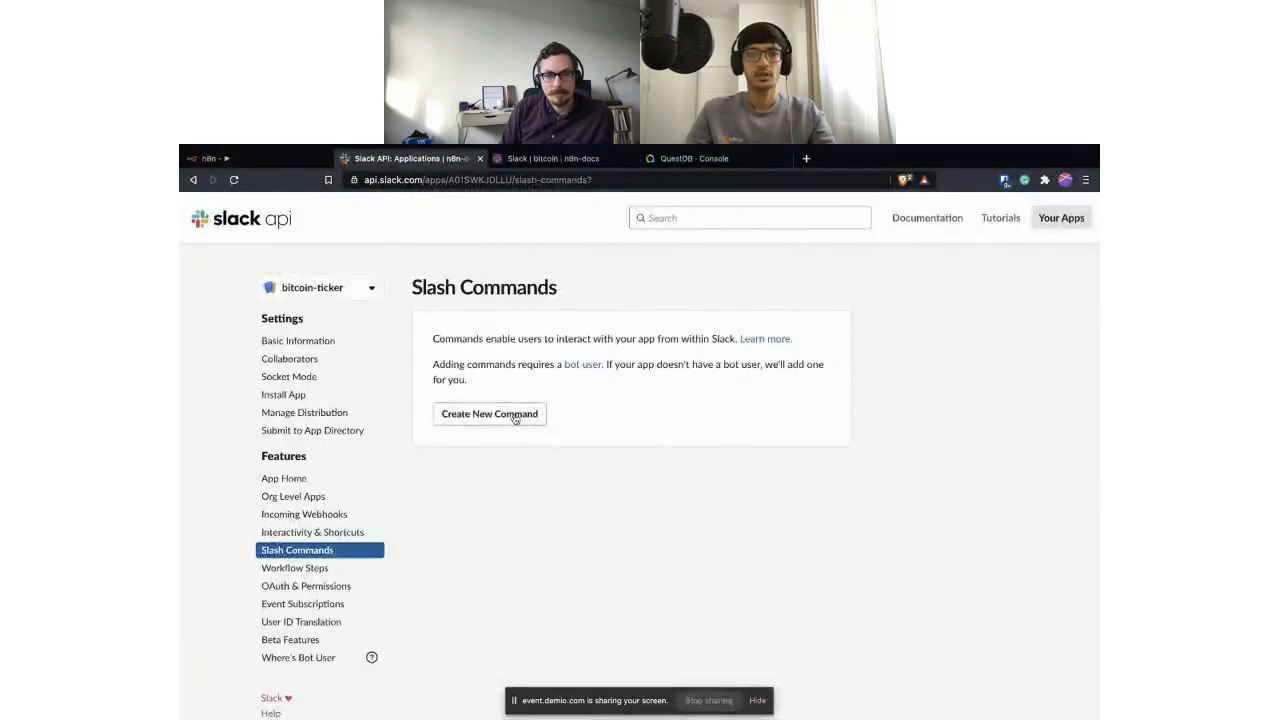
click(516, 419)
click(632, 276)
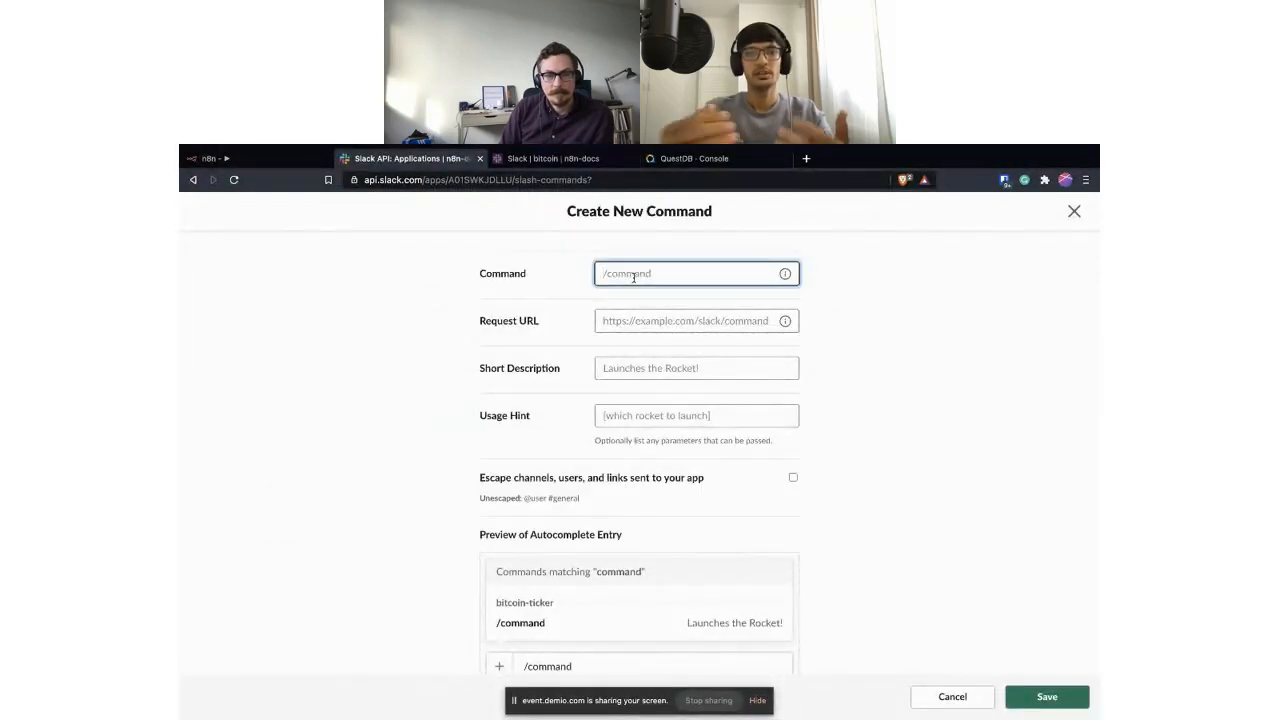
text(/avg)
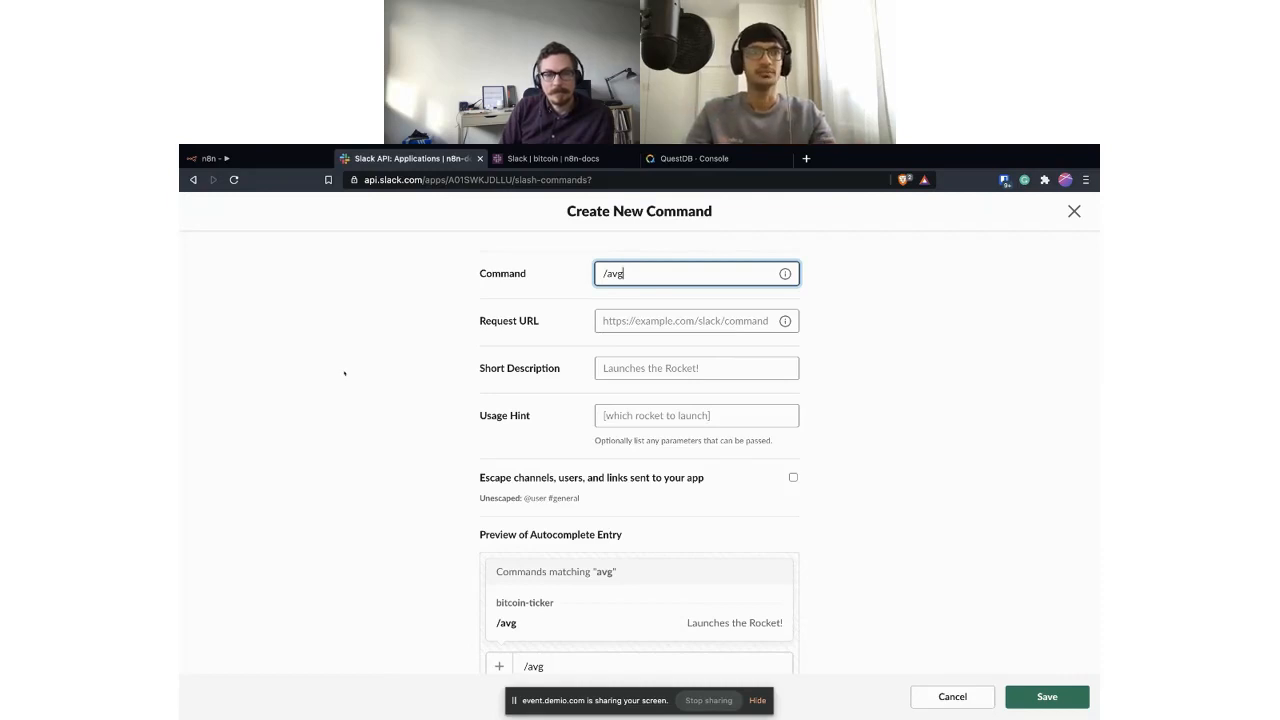
Switch to n8n, create a new workflow and add a Webhook trigger node to it.
click(250, 158)
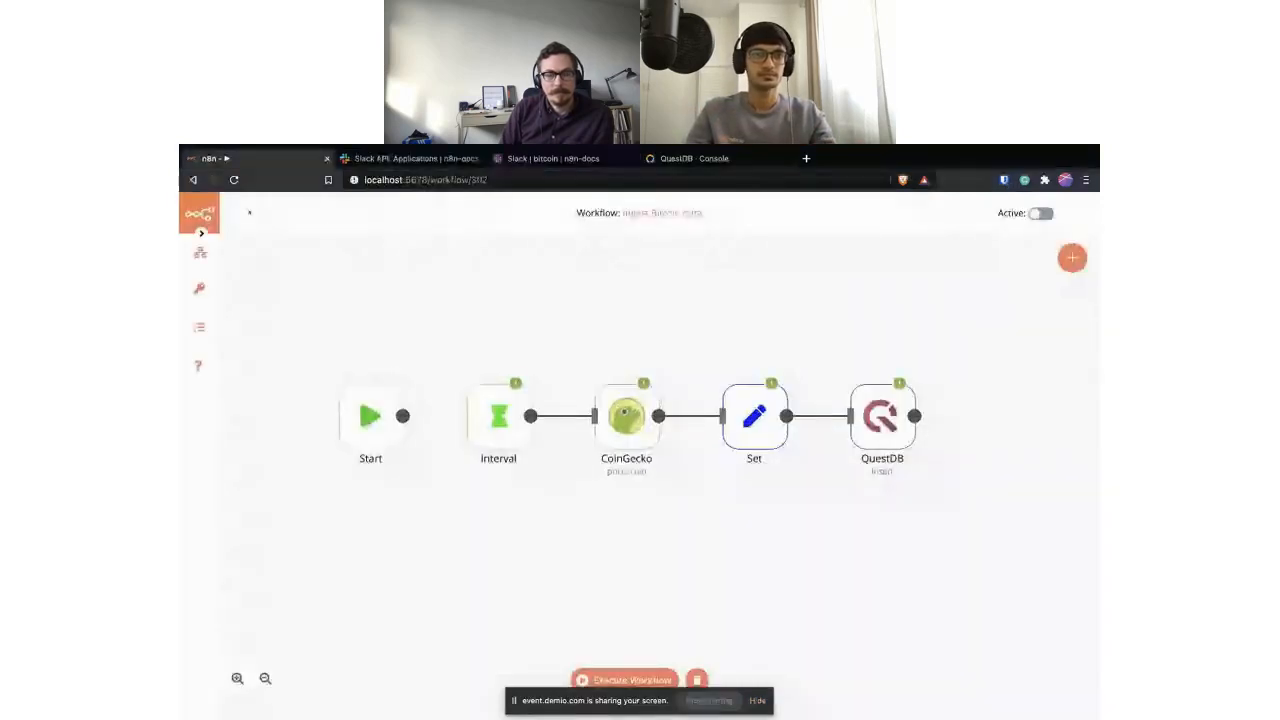
mouse_move(203, 253)
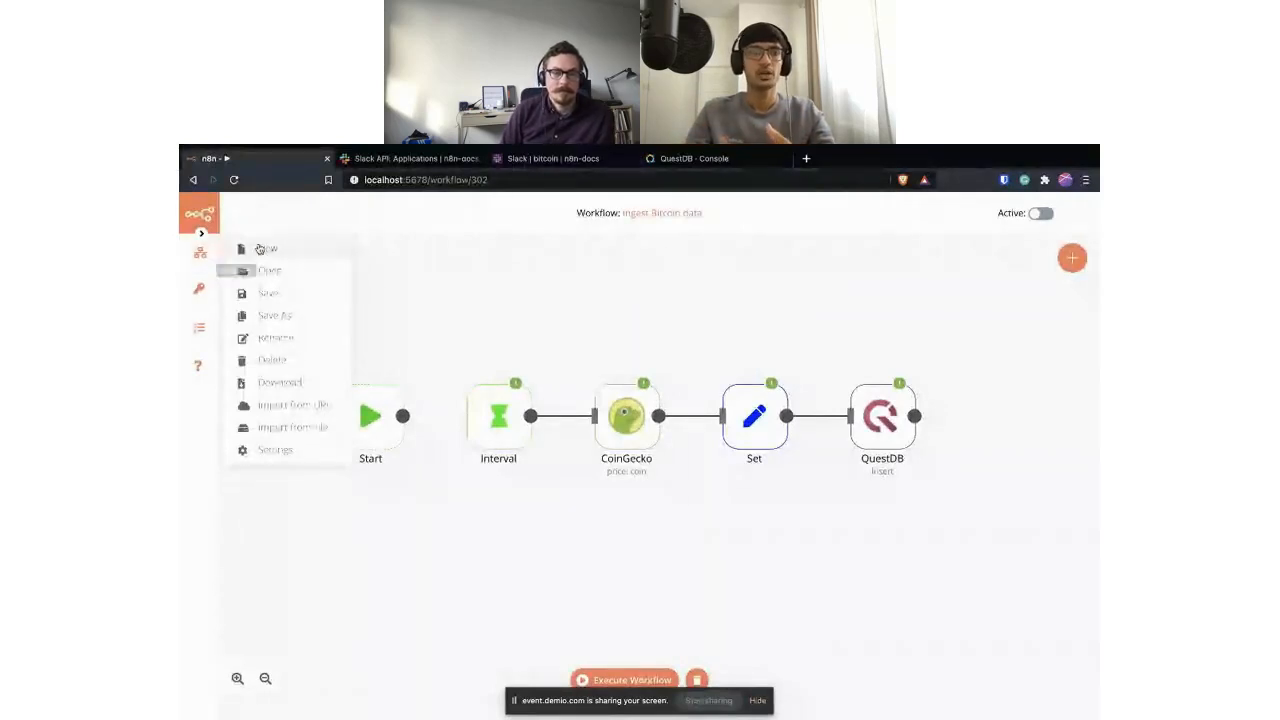
click(259, 248)
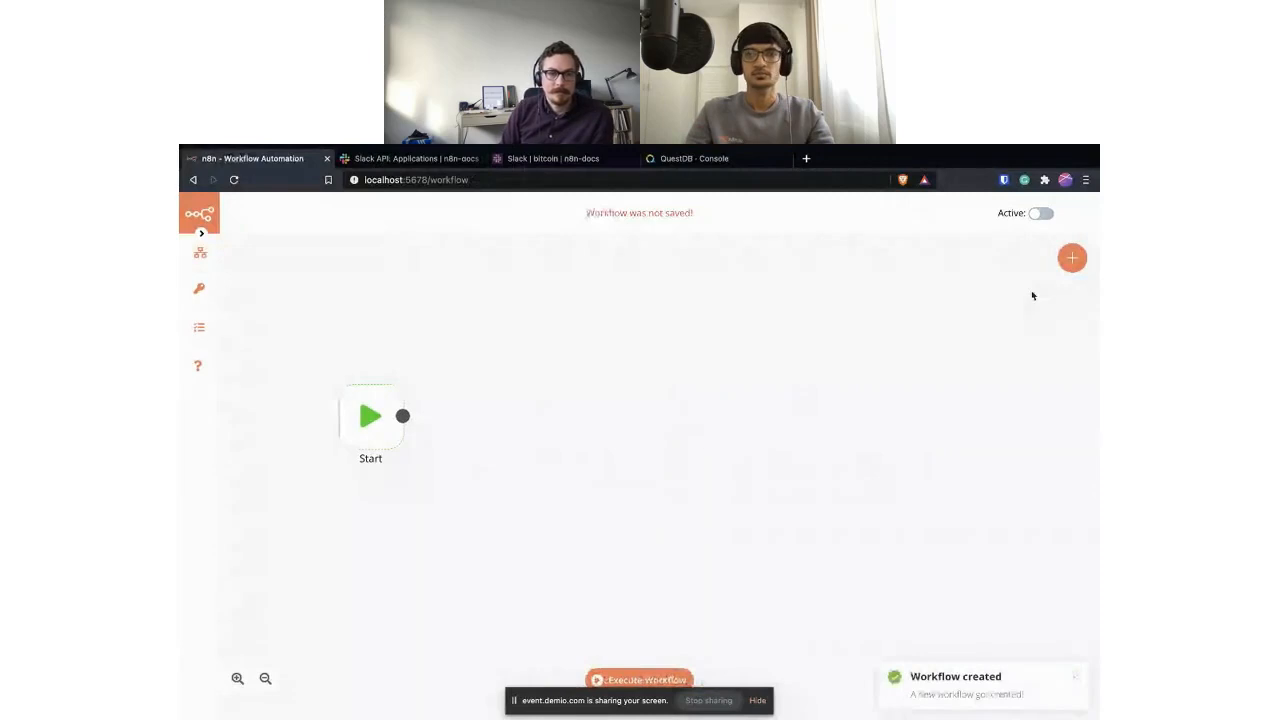
click(1070, 260)
text(we)
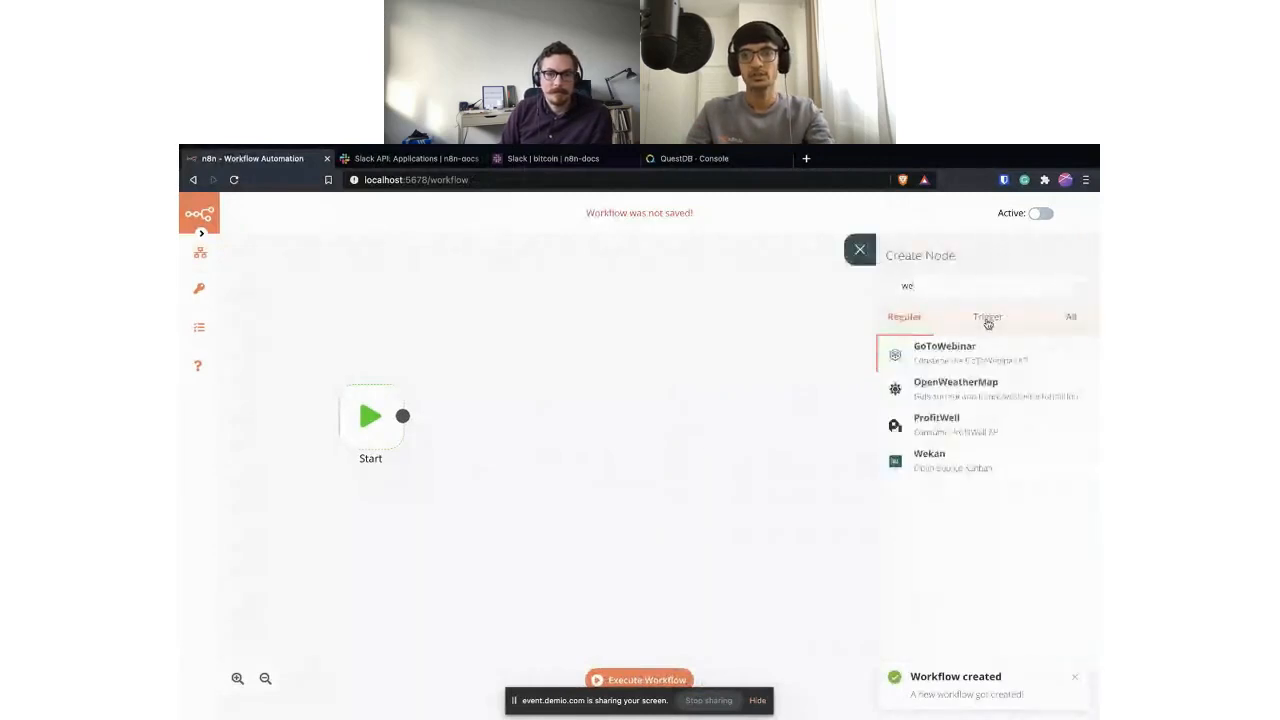
click(988, 320)
click(963, 380)
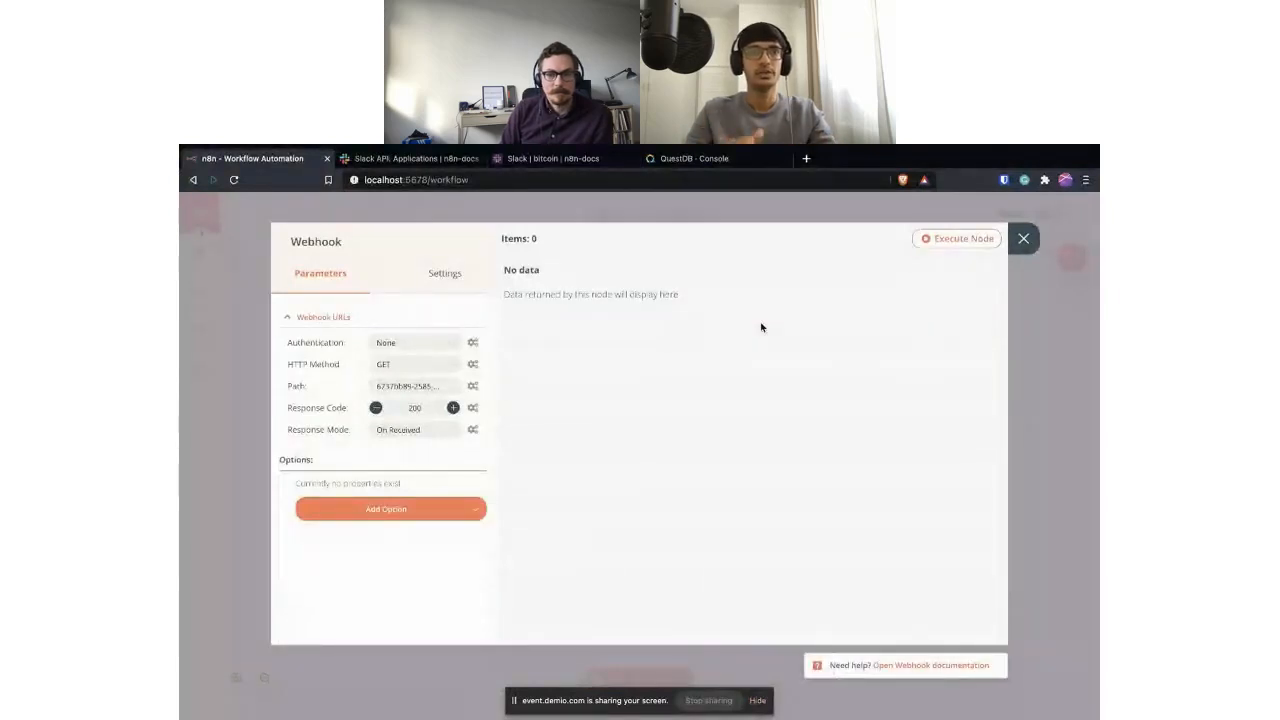
Copy the Webhook node's test URL and set its HTTP method to POST.
click(318, 318)
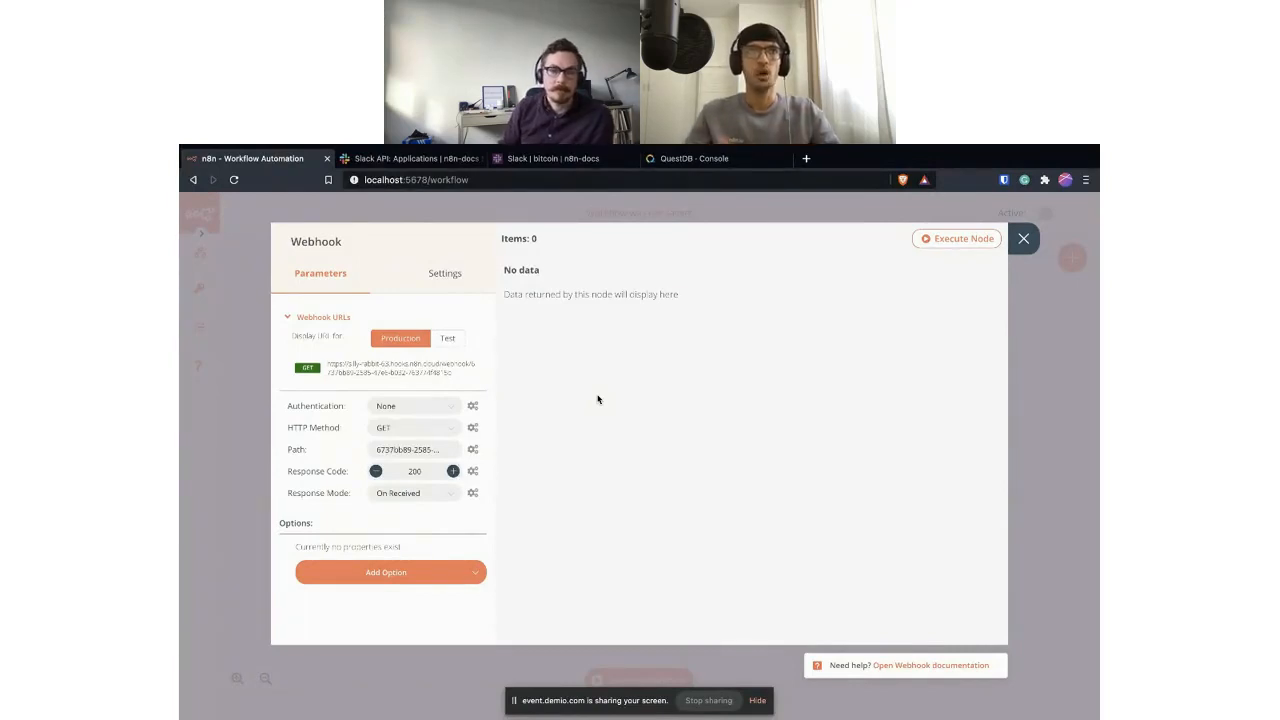
click(449, 346)
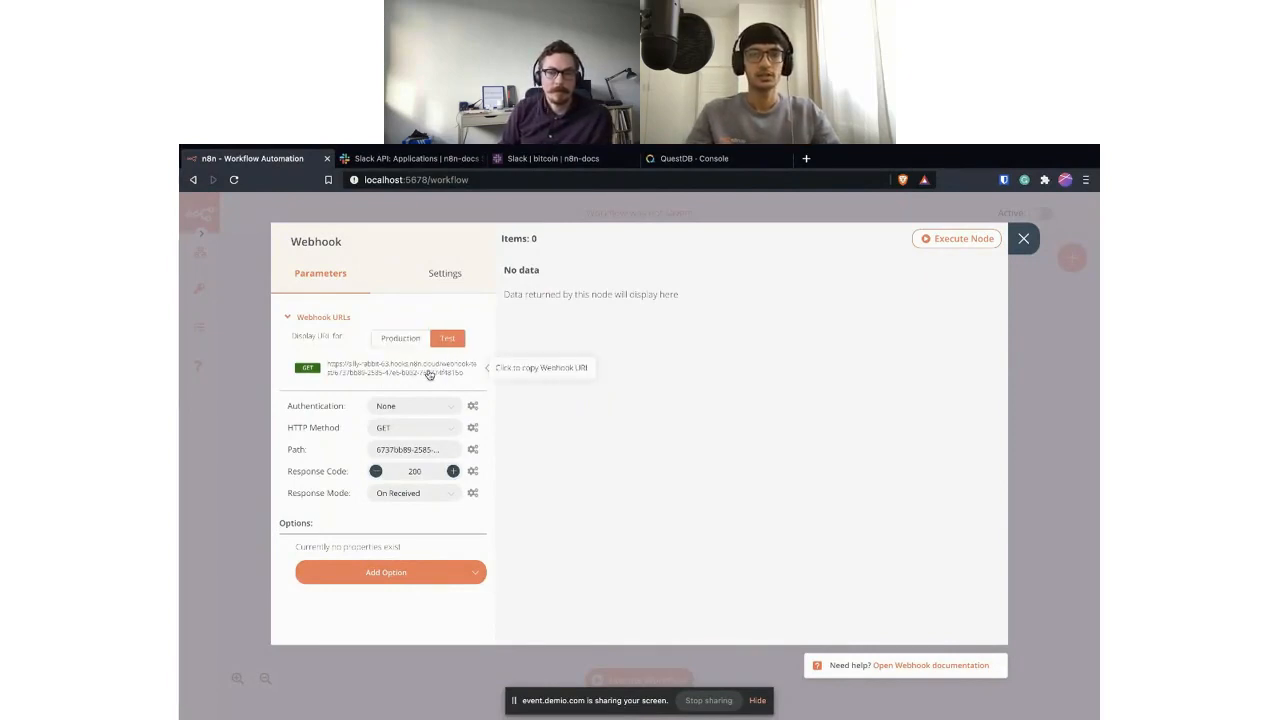
click(429, 374)
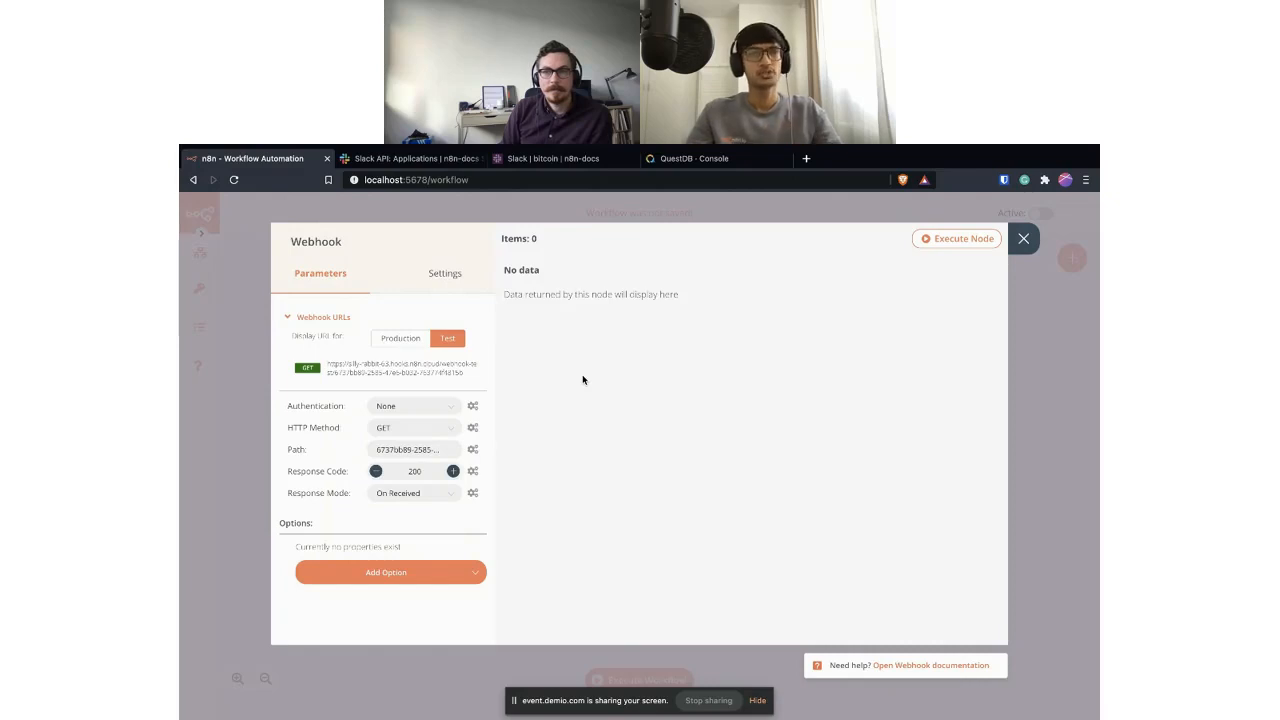
click(422, 429)
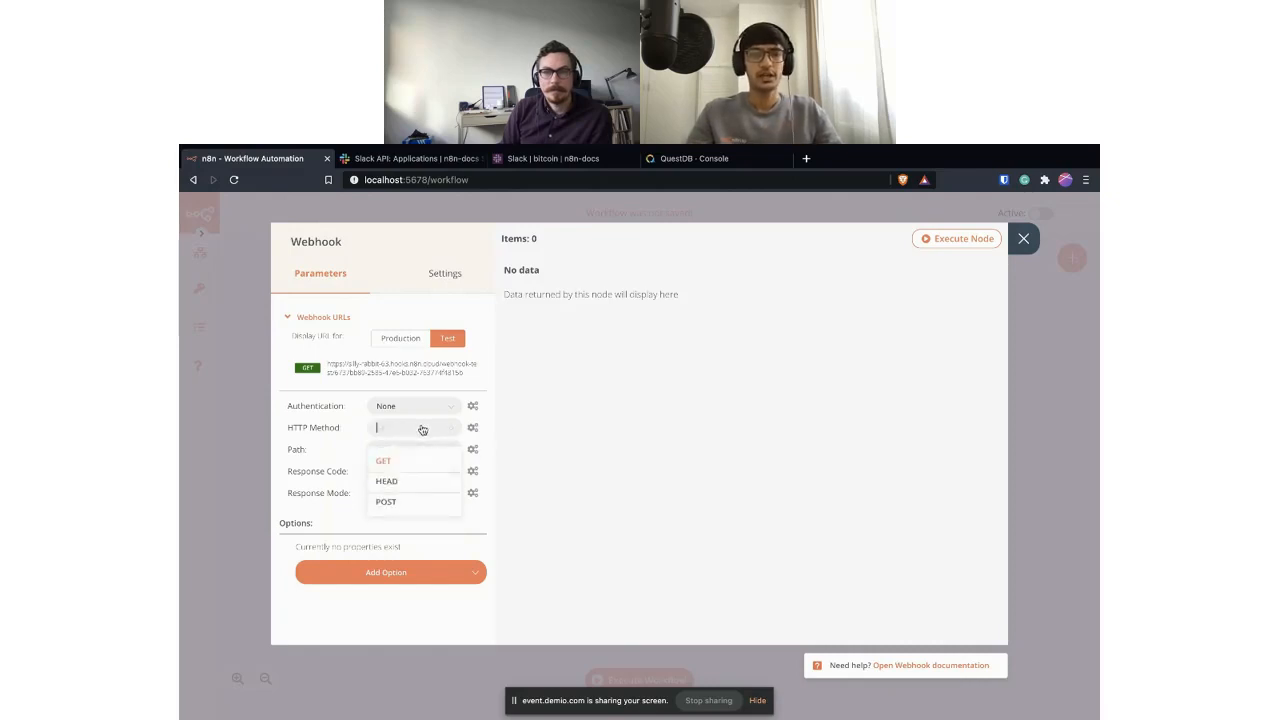
click(402, 510)
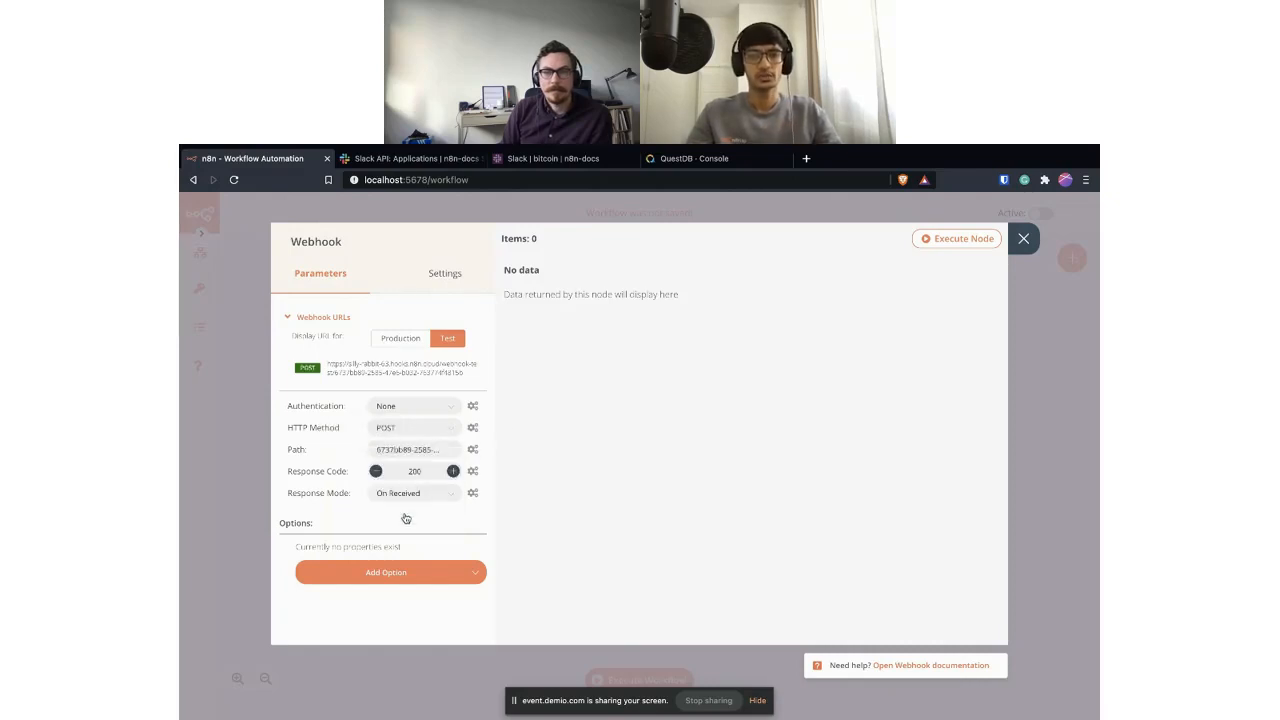
click(1023, 238)
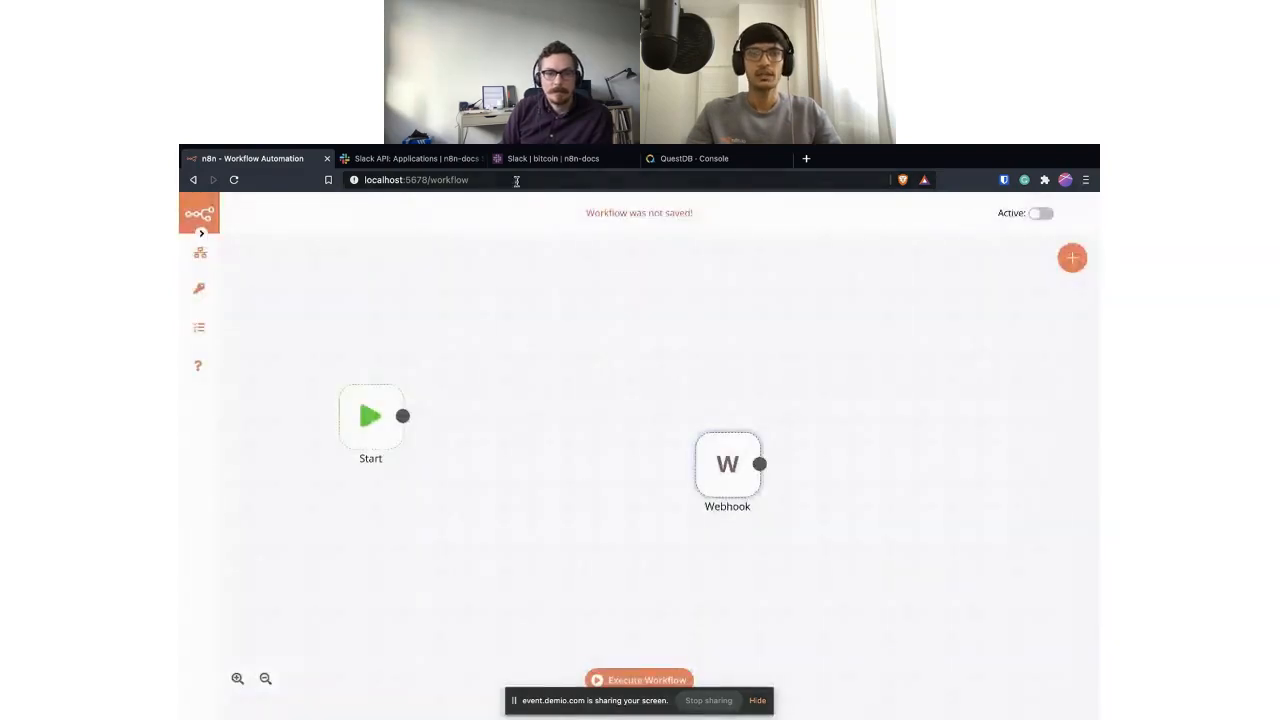
Back in Slack API, give the /avg command the copied webhook request URL and the short description "Help me make decision", and save it.
click(455, 165)
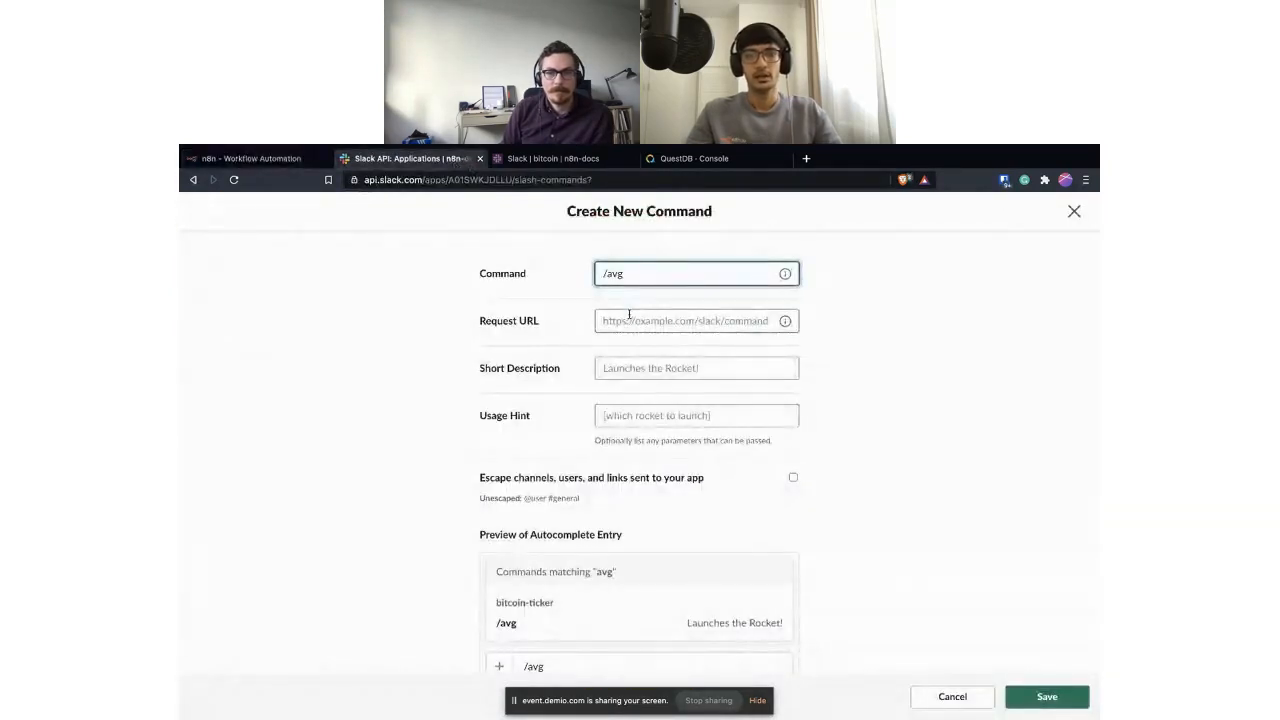
click(628, 318)
key(ctrl+v)
click(633, 368)
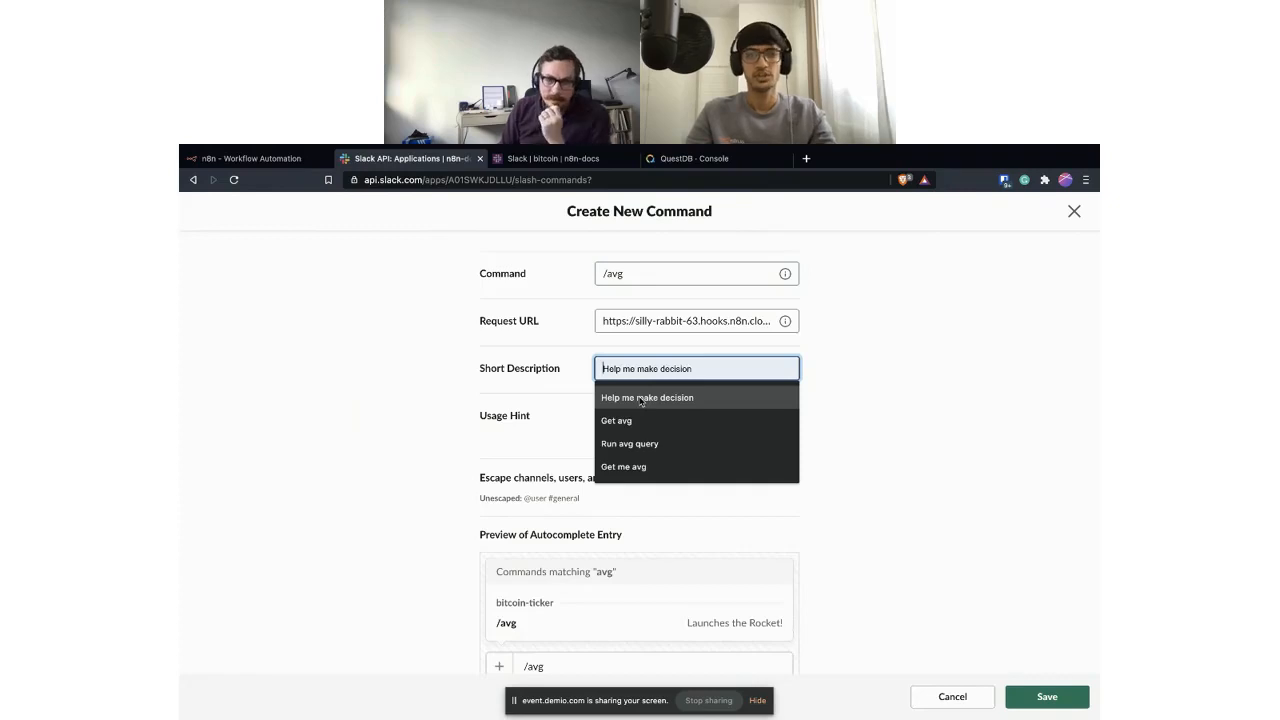
click(641, 399)
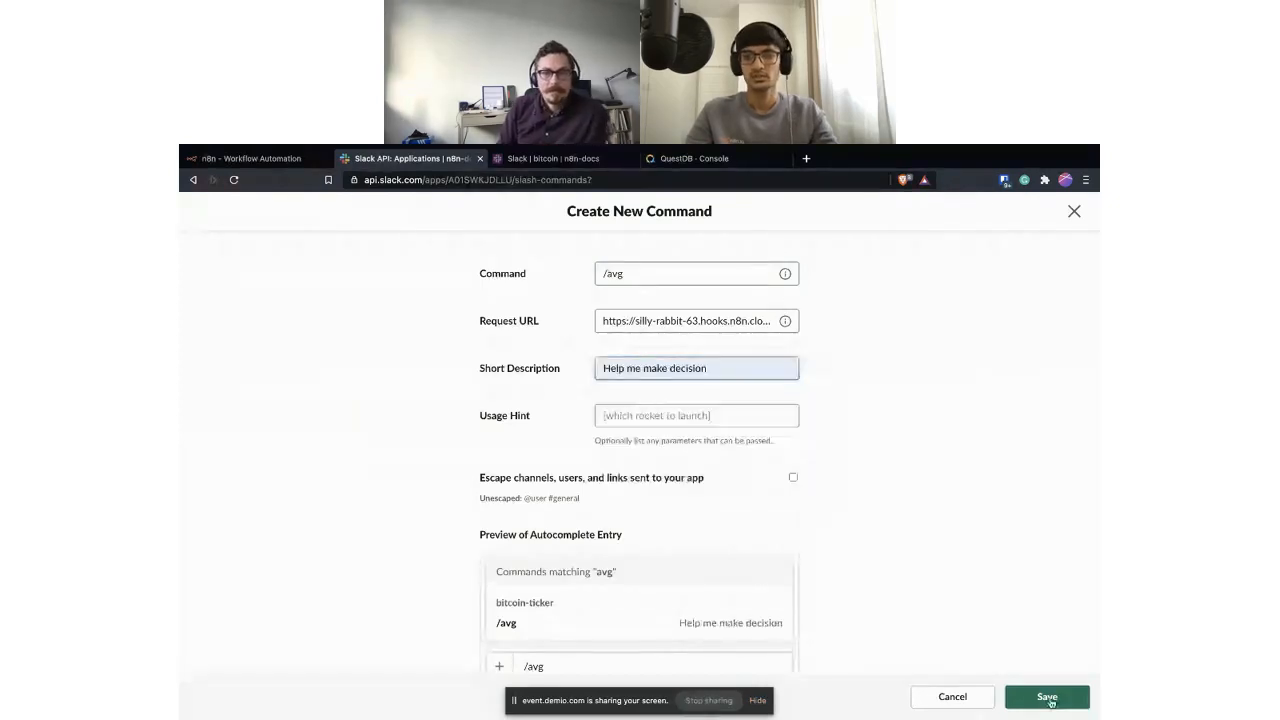
click(1050, 701)
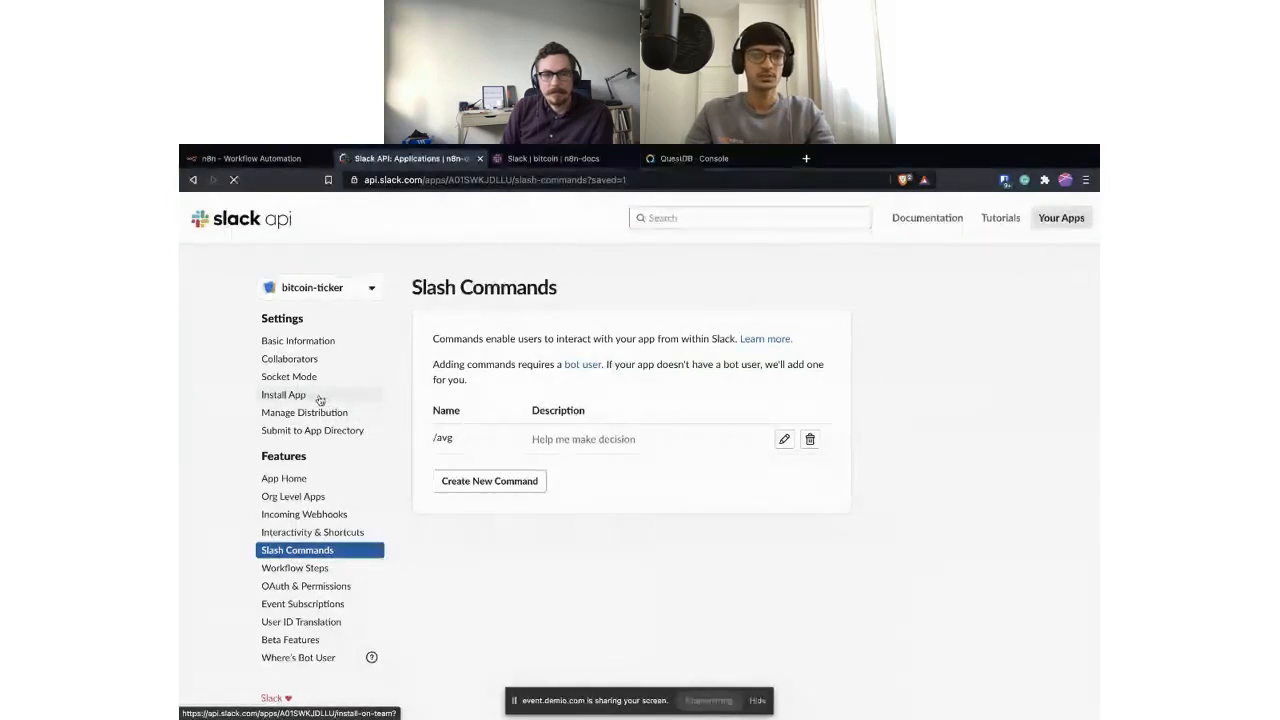
Install the bitcoin-ticker app to the n8n-docs workspace and allow its requested permissions.
click(320, 399)
click(502, 403)
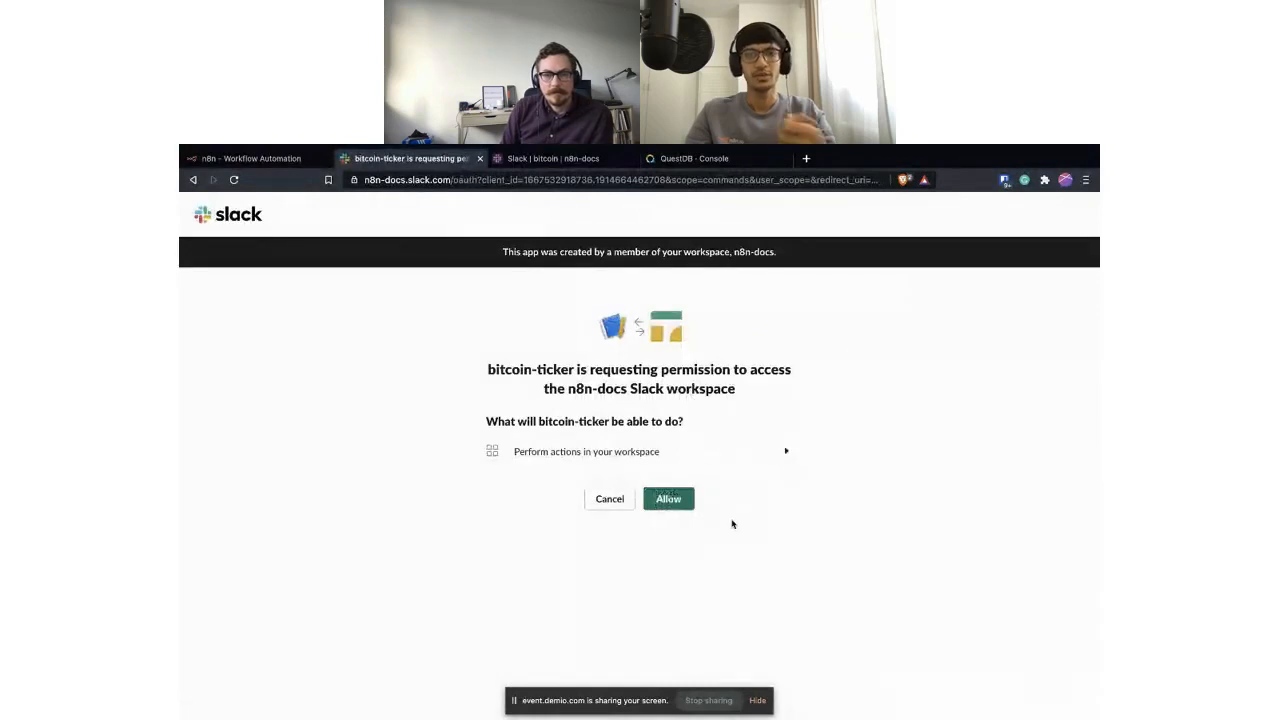
click(683, 496)
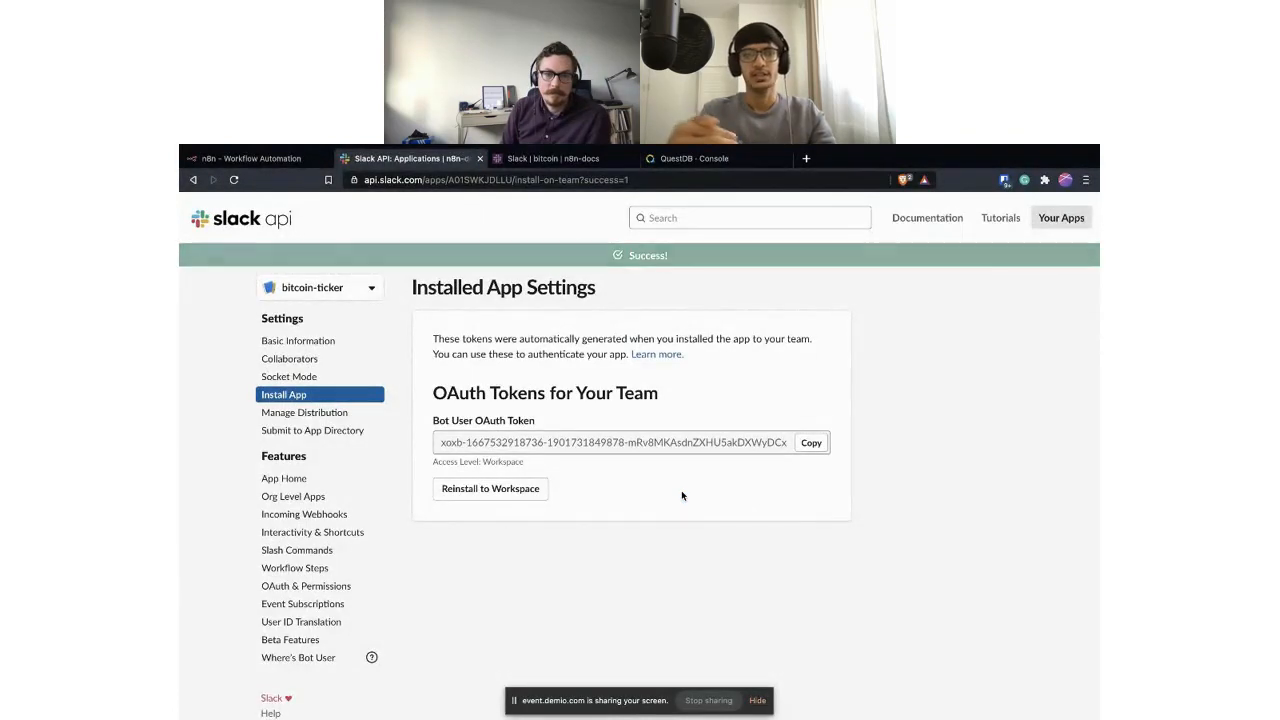
Return to n8n, place the Webhook node just beside Start, and save the workflow as "Help me make decision".
click(265, 160)
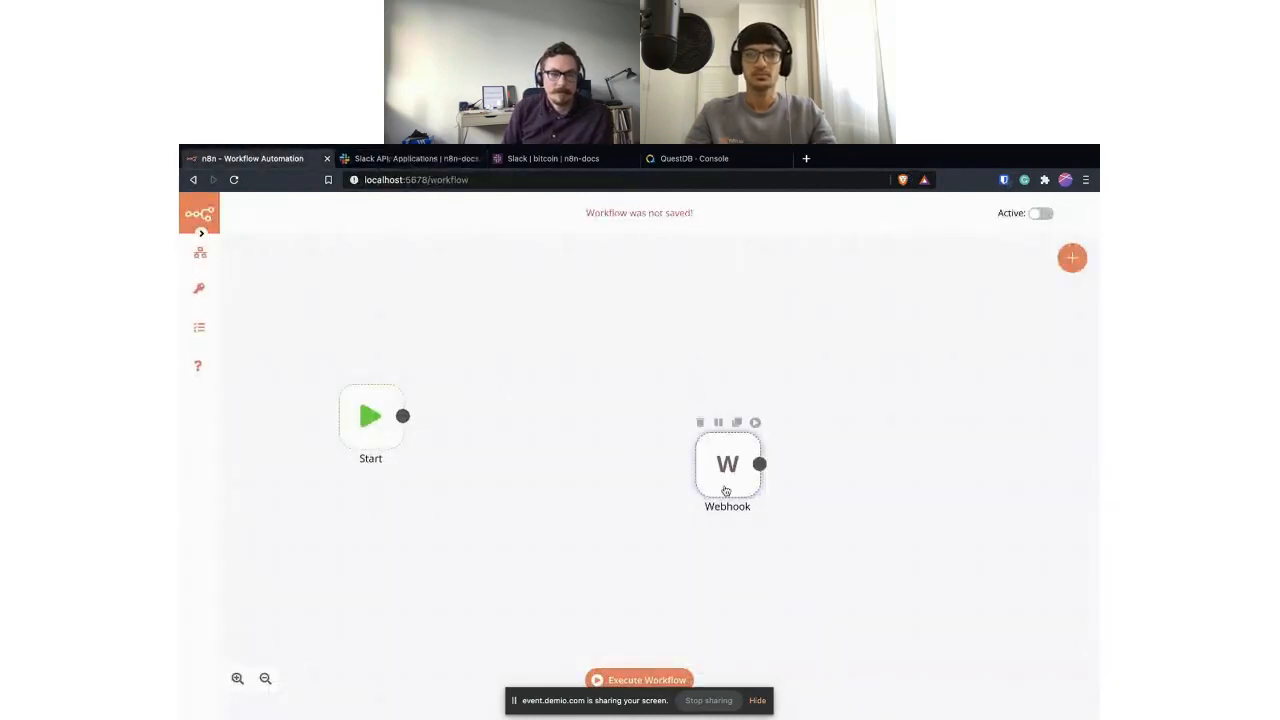
drag(726, 450, 491, 445)
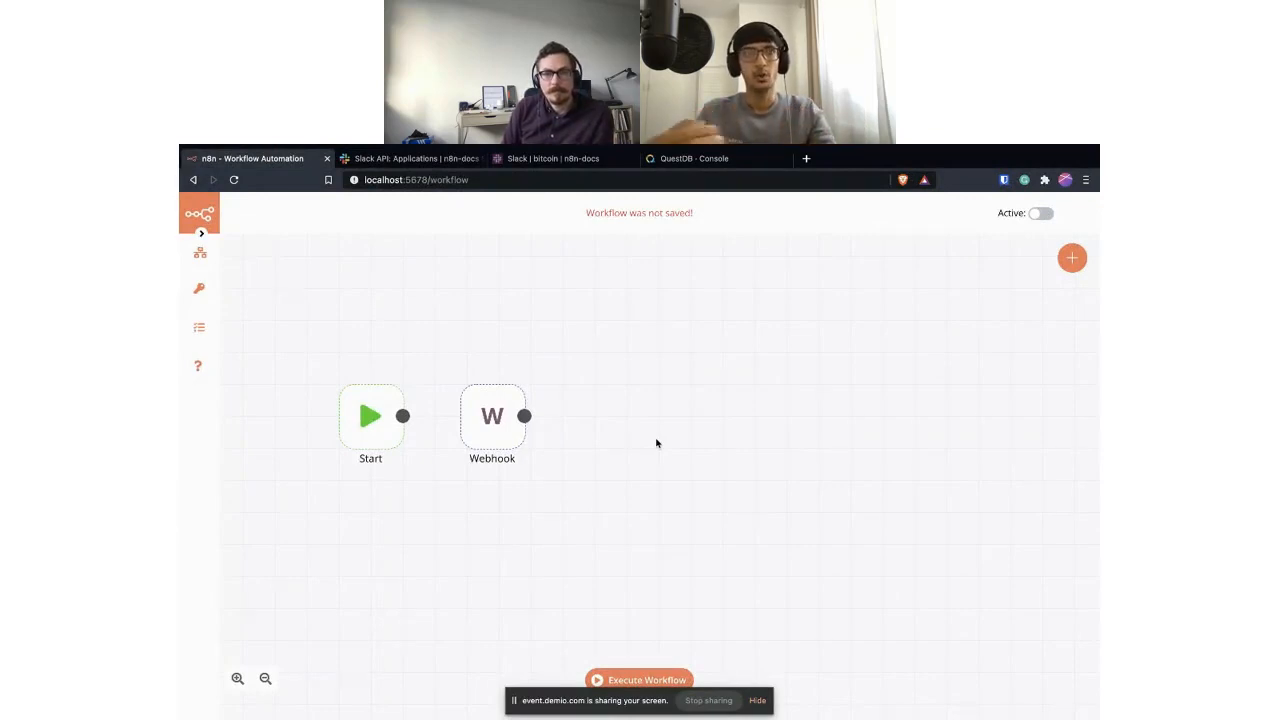
mouse_move(201, 252)
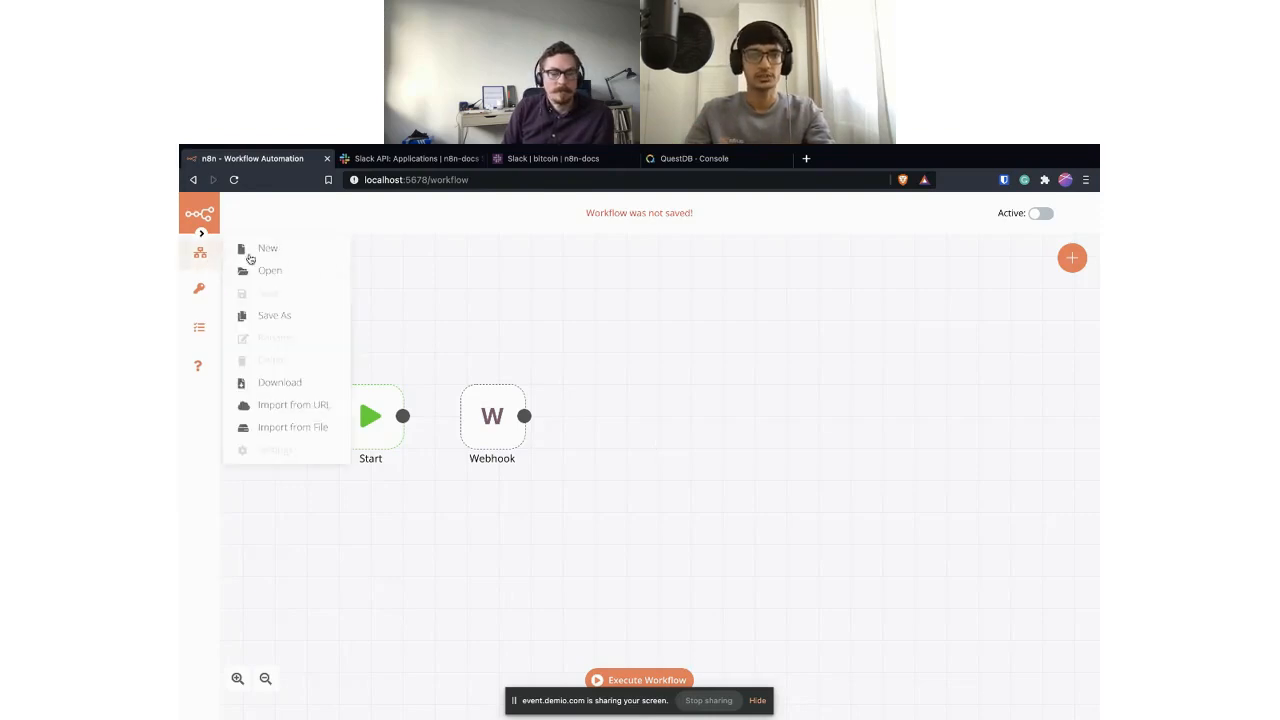
click(285, 316)
text(Hel)
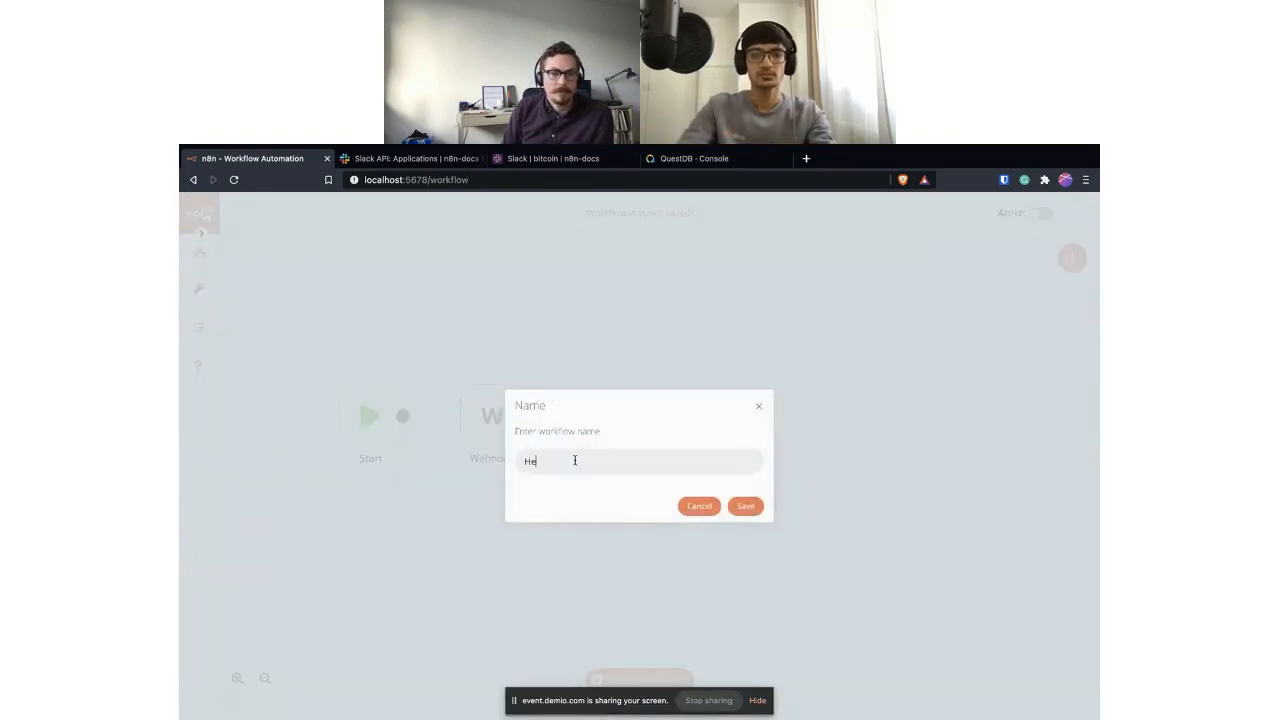
text(p me make decision)
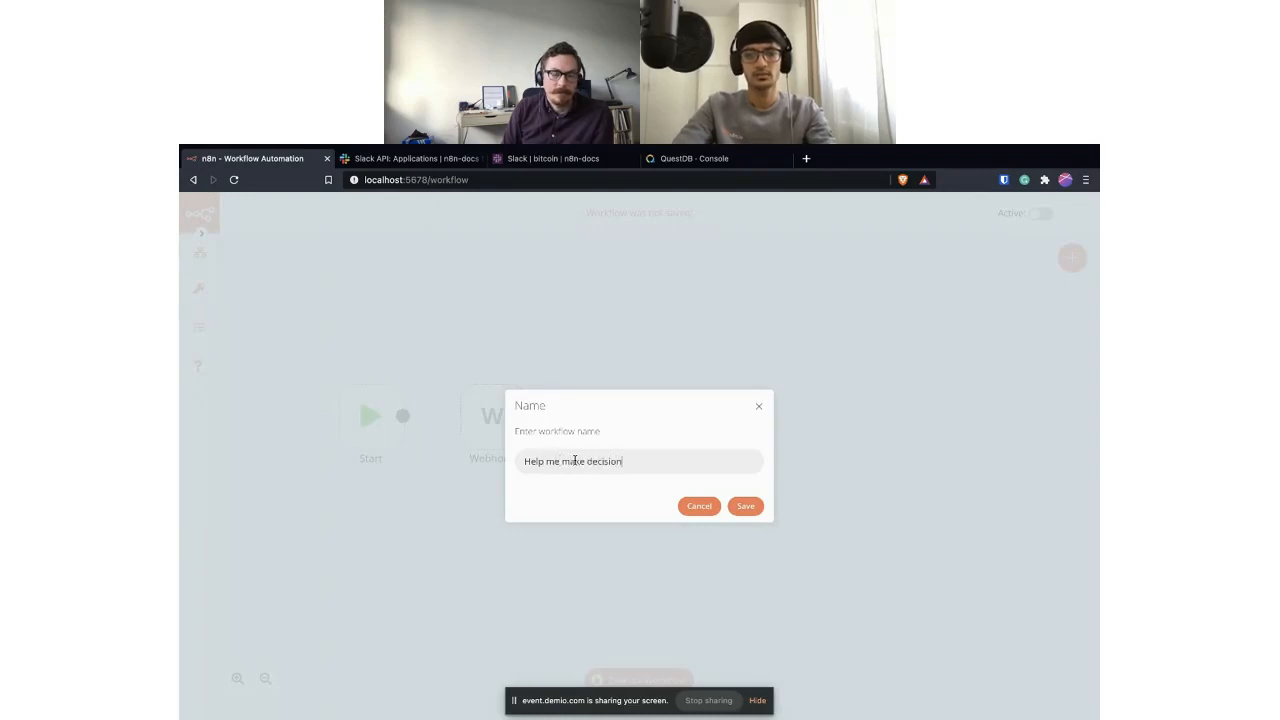
key(Return)
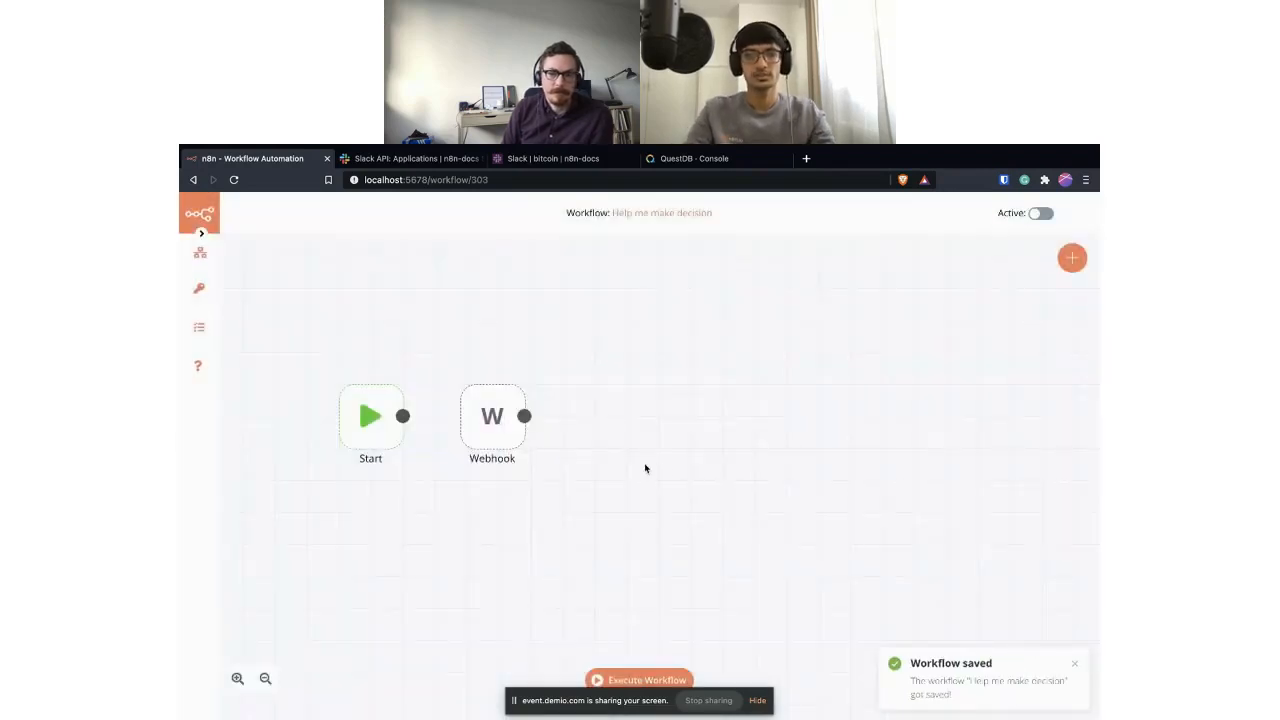
Execute the Webhook node so it listens for a request, and send /avg in Slack's #bitcoin channel.
double_click(507, 420)
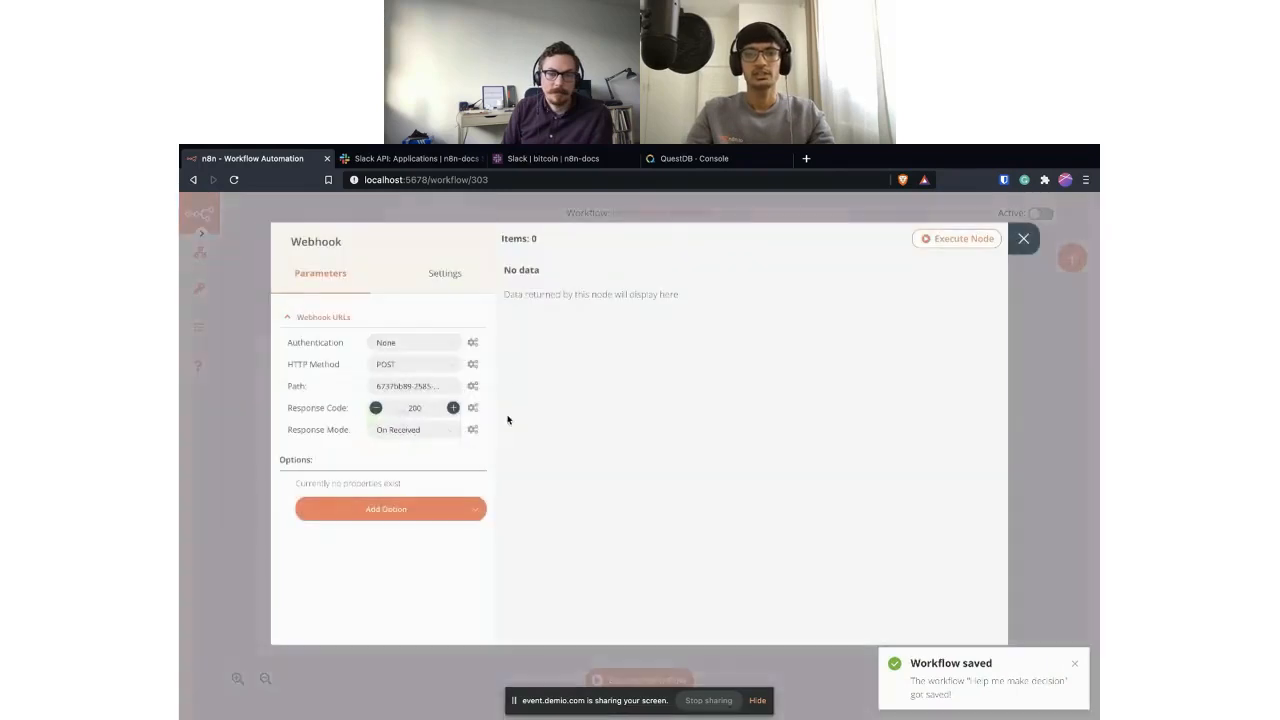
click(940, 241)
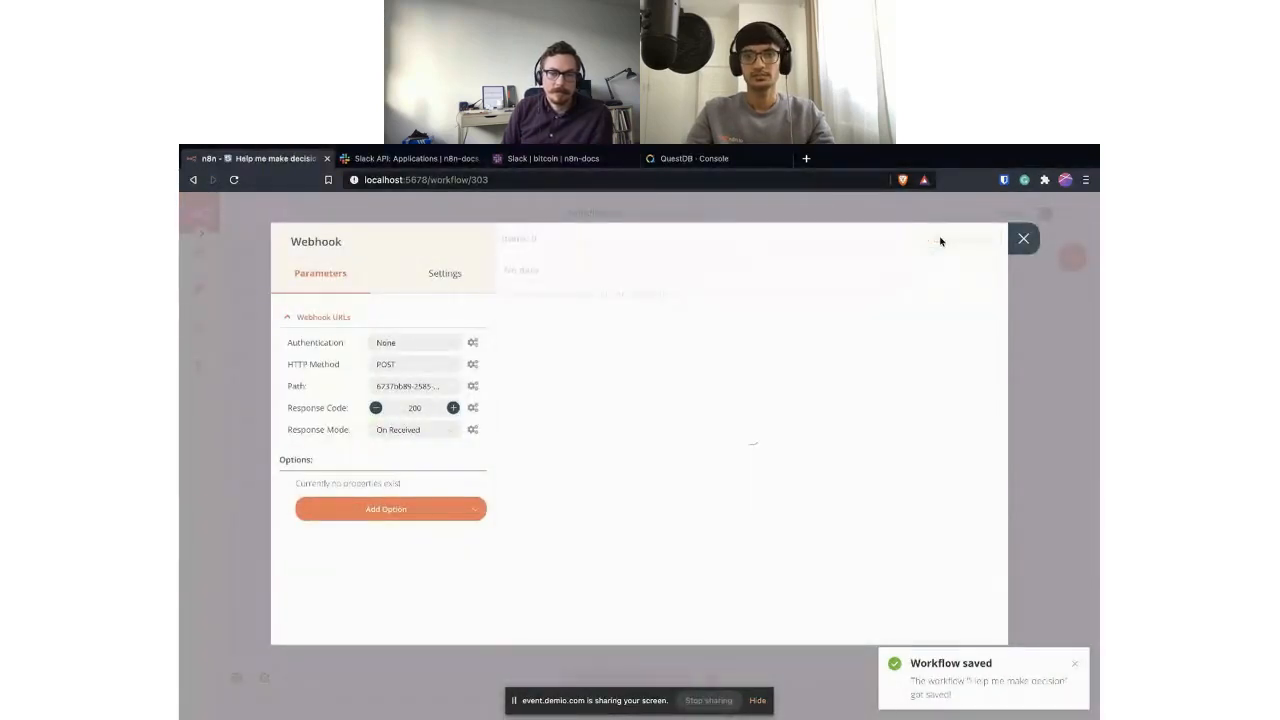
click(545, 160)
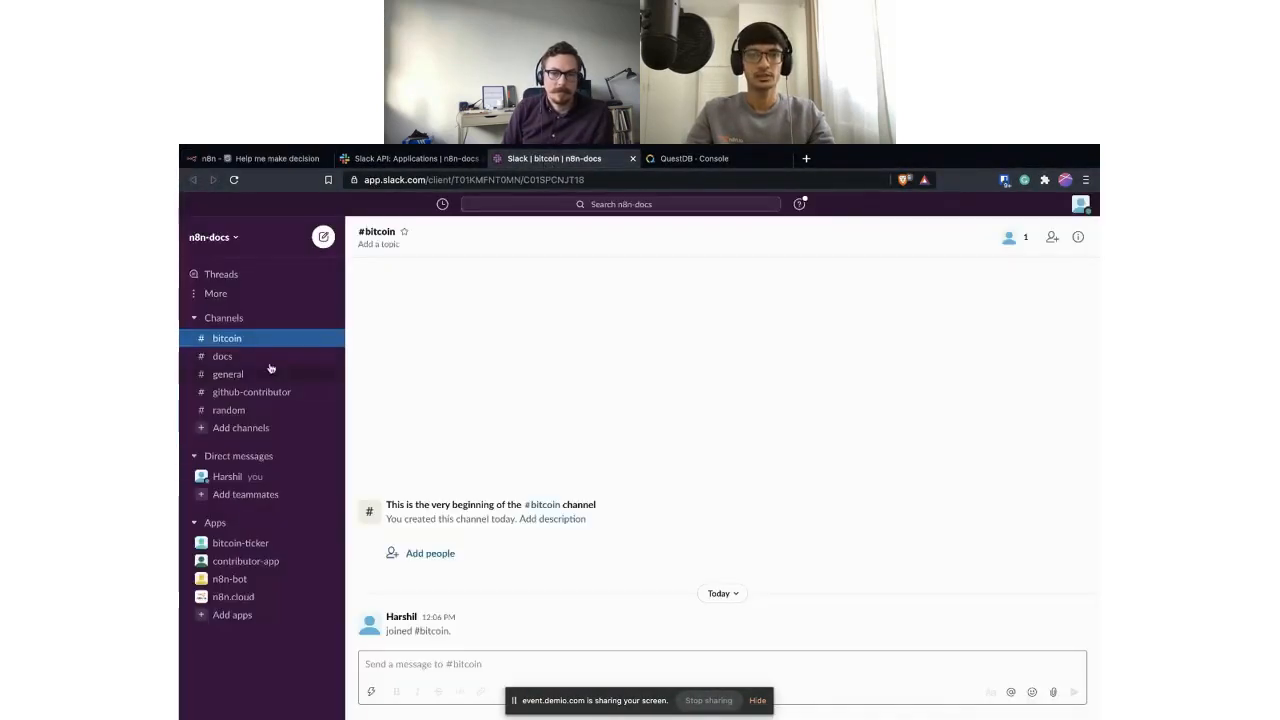
click(443, 663)
text(/avg)
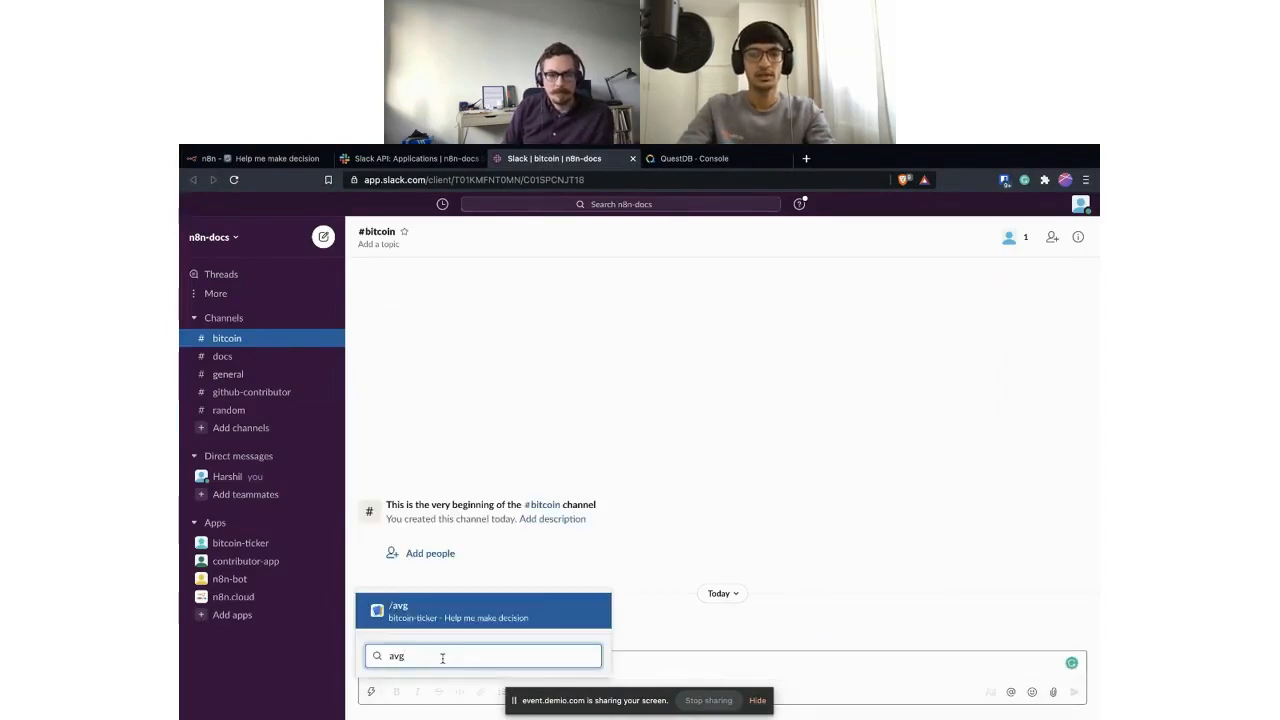
key(Return)
key(Return)
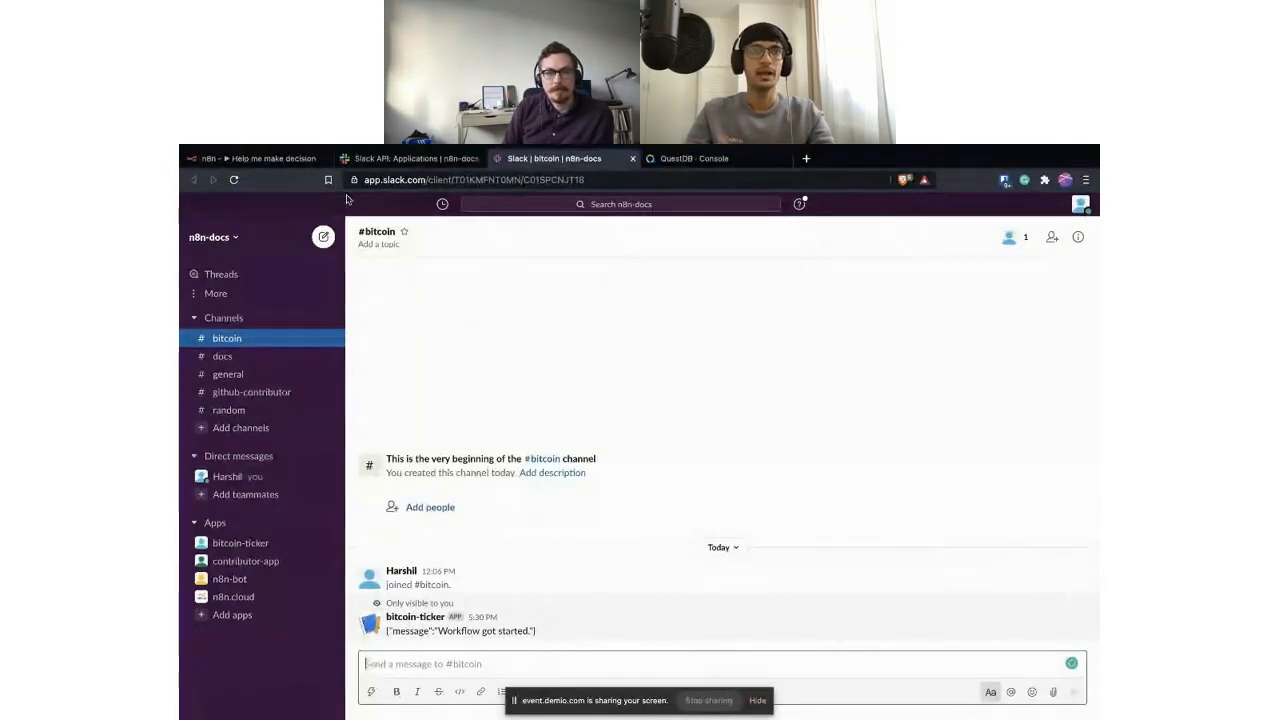
Return to n8n and examine the Webhook node's received data as a table and as JSON, down to the request body.
click(272, 158)
scroll(668, 354, right, 3)
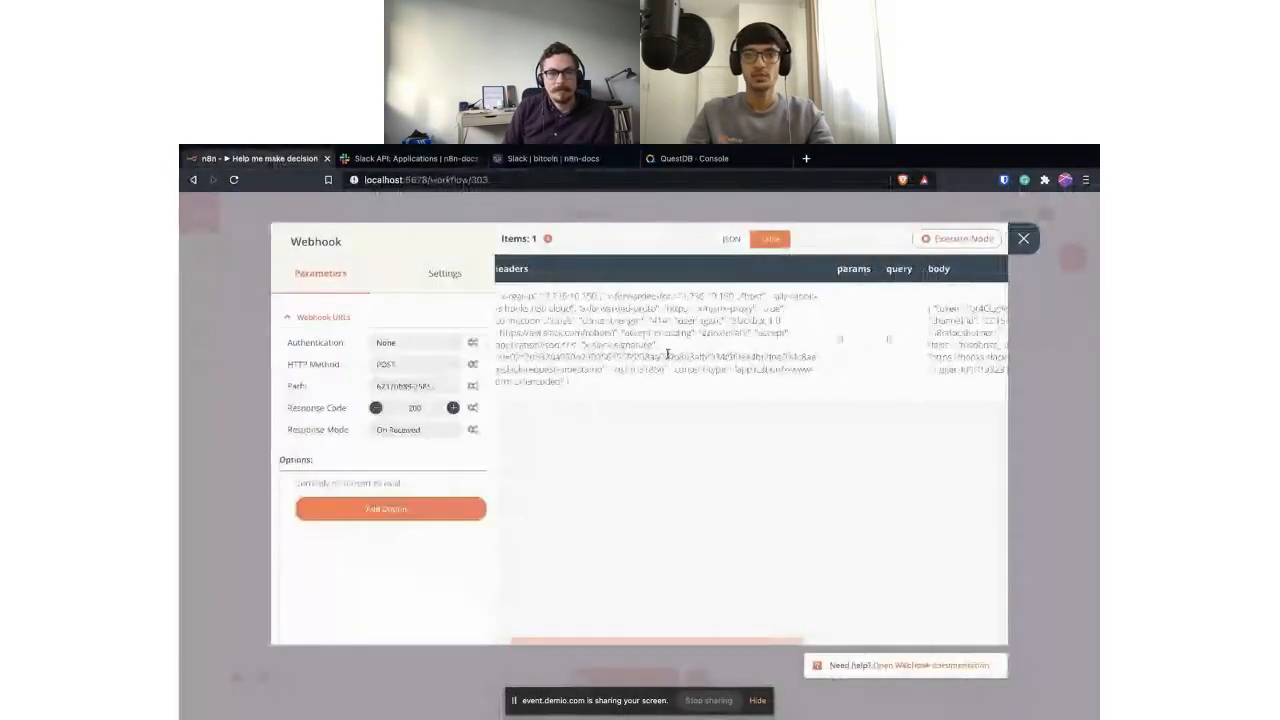
scroll(668, 354, left, 3)
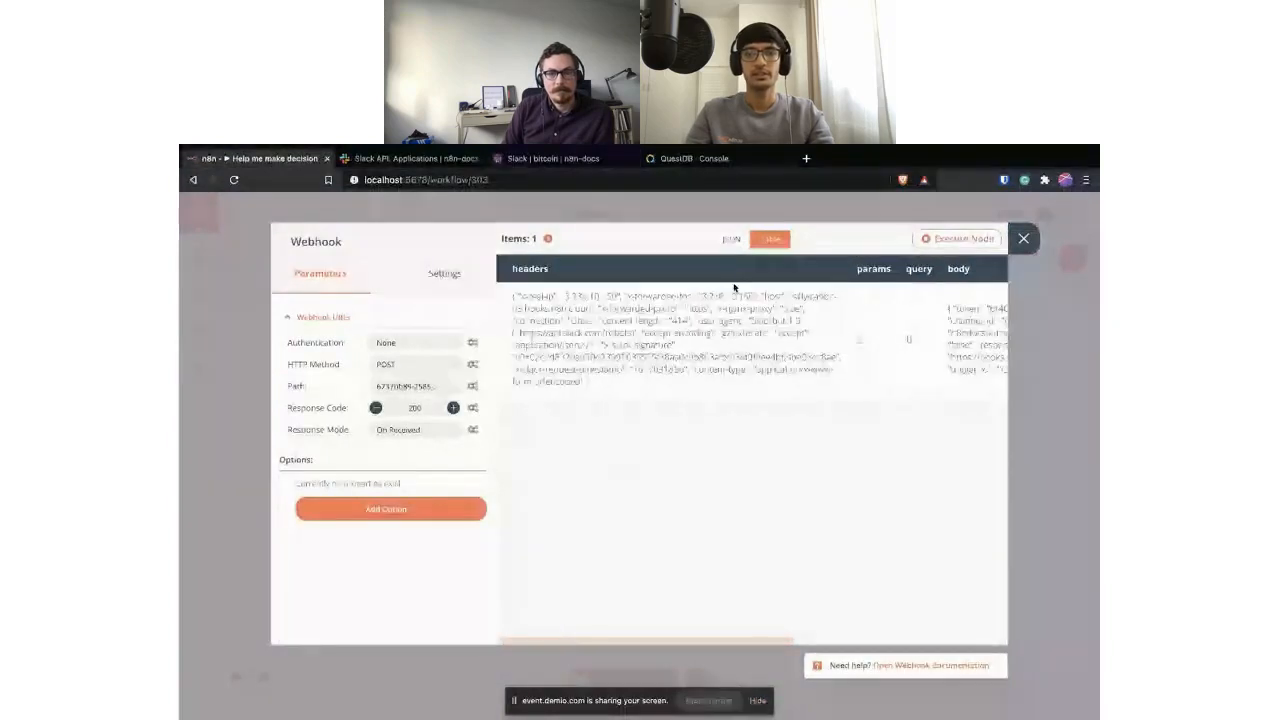
click(728, 244)
scroll(735, 355, down, 3)
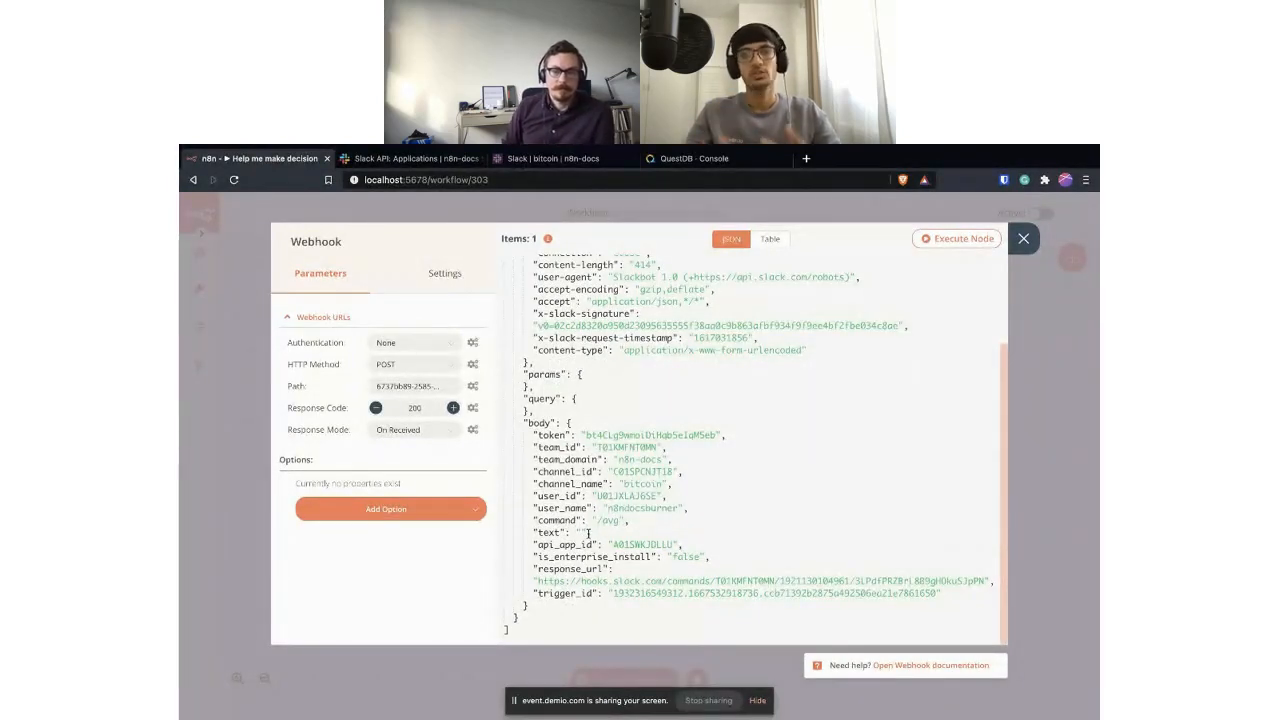
Execute the Webhook node again so it listens for a request, and send /avg 1m in Slack's #bitcoin channel.
click(941, 241)
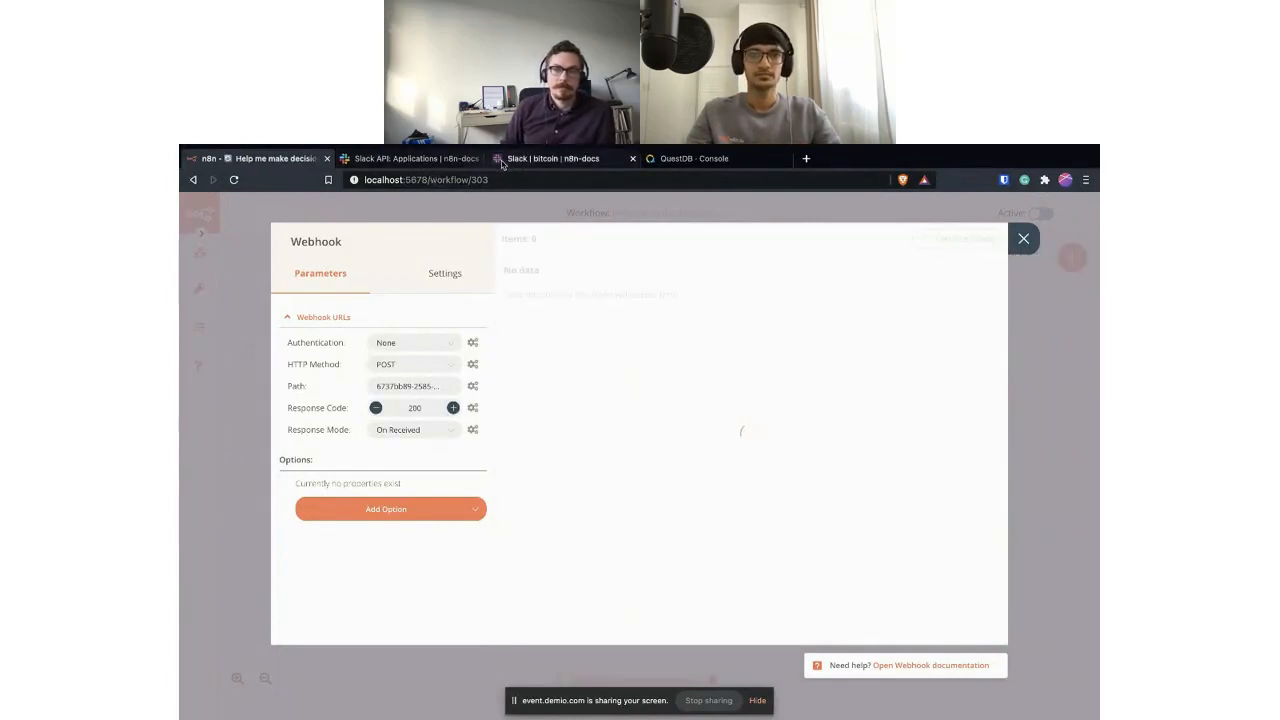
click(553, 158)
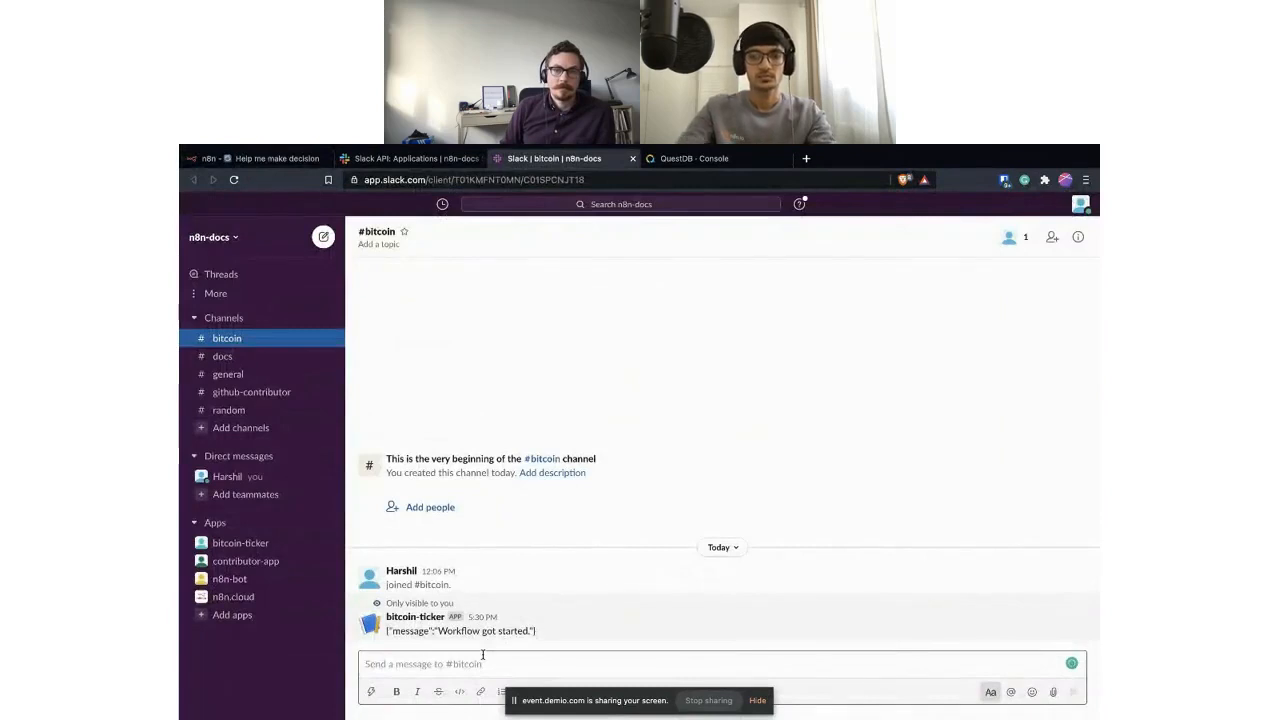
text(/a)
text(vg)
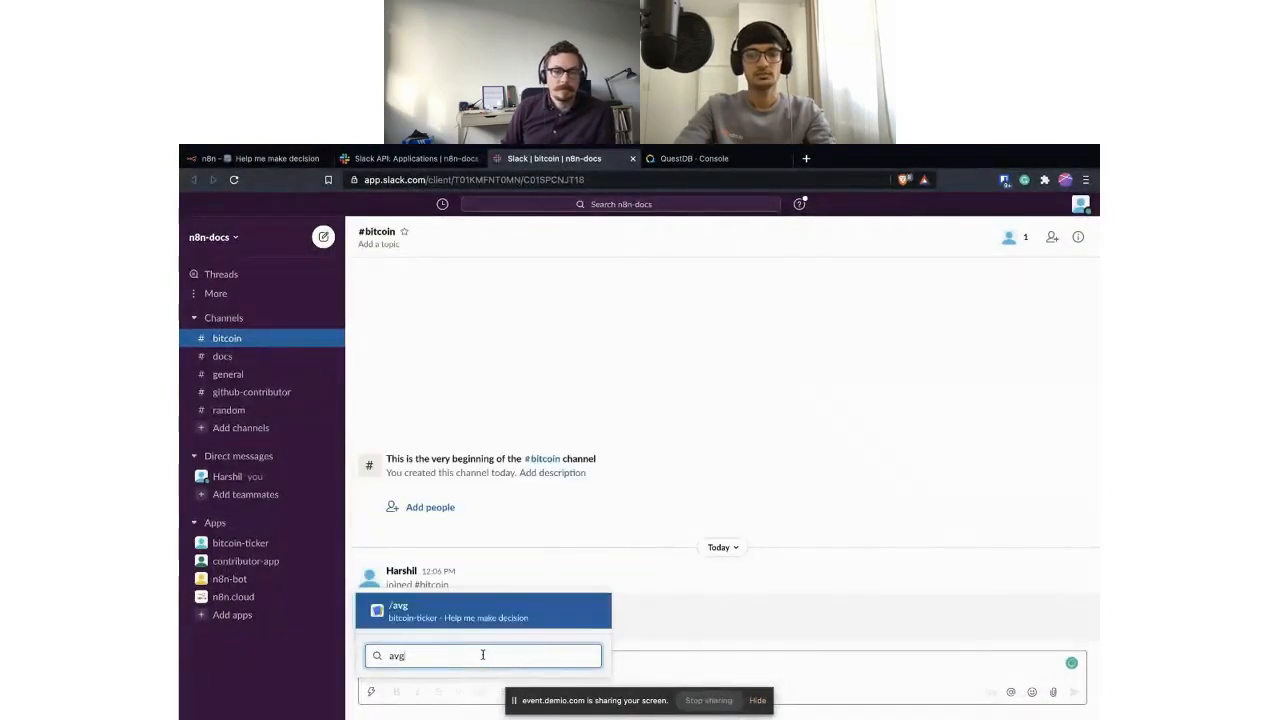
key(Return)
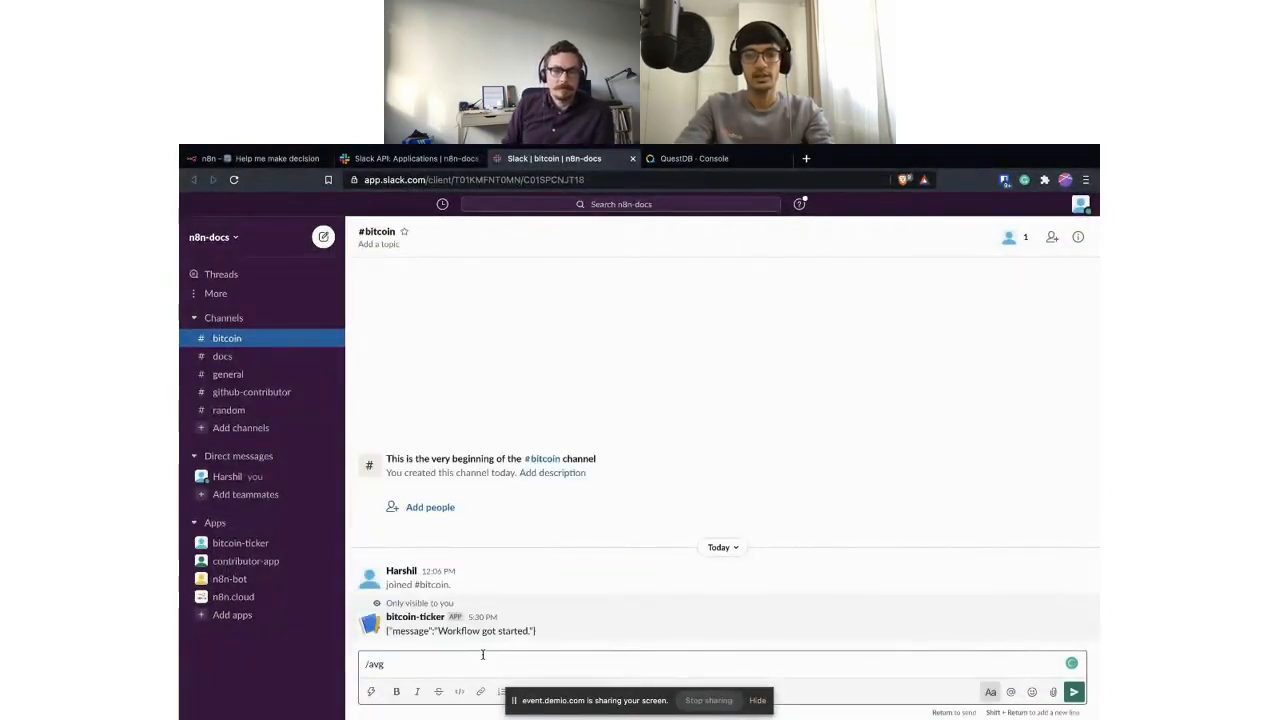
text(1d)
key(Return)
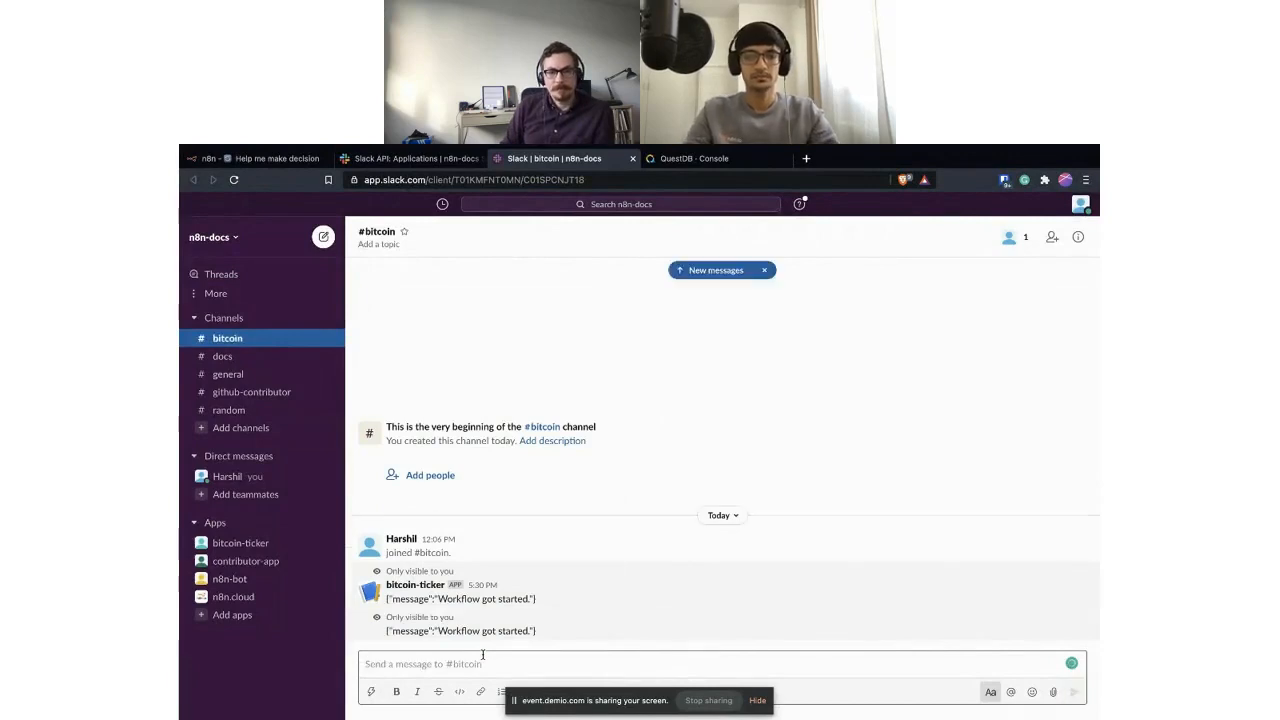
Return to n8n, examine the text value in the Webhook node's received request body, and leave the node's details.
click(285, 165)
scroll(582, 590, down, 5)
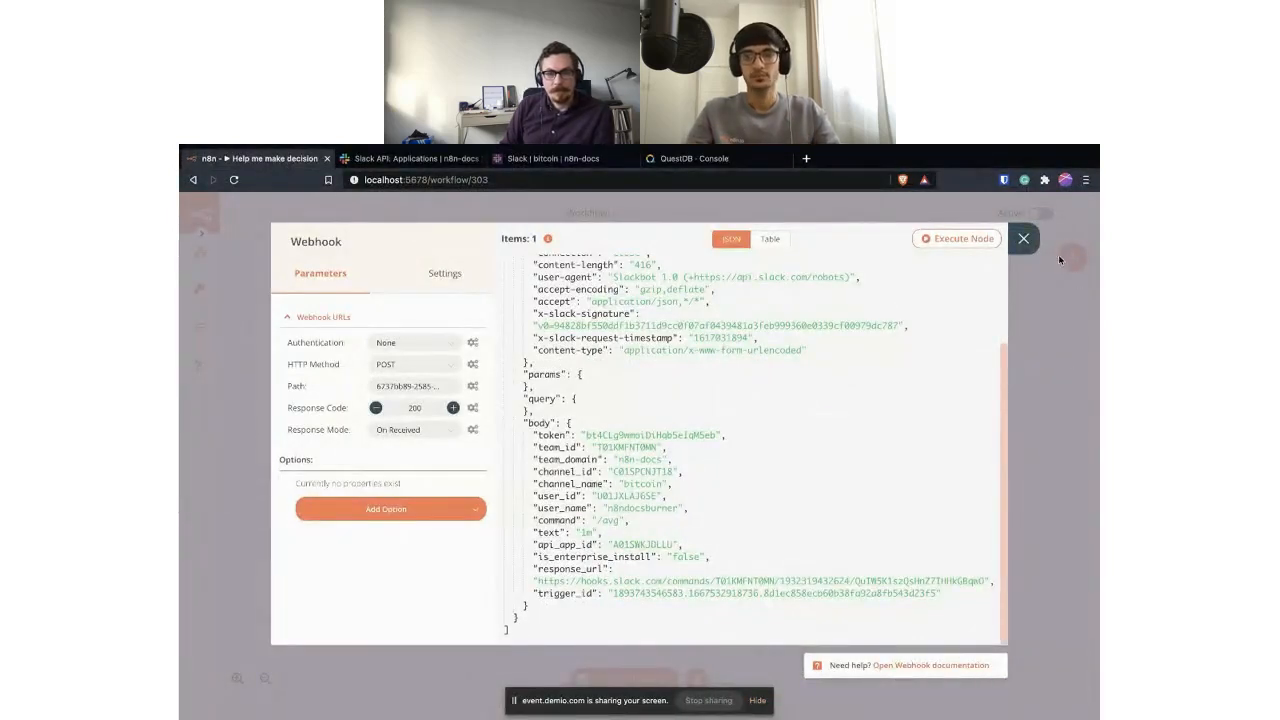
click(1023, 238)
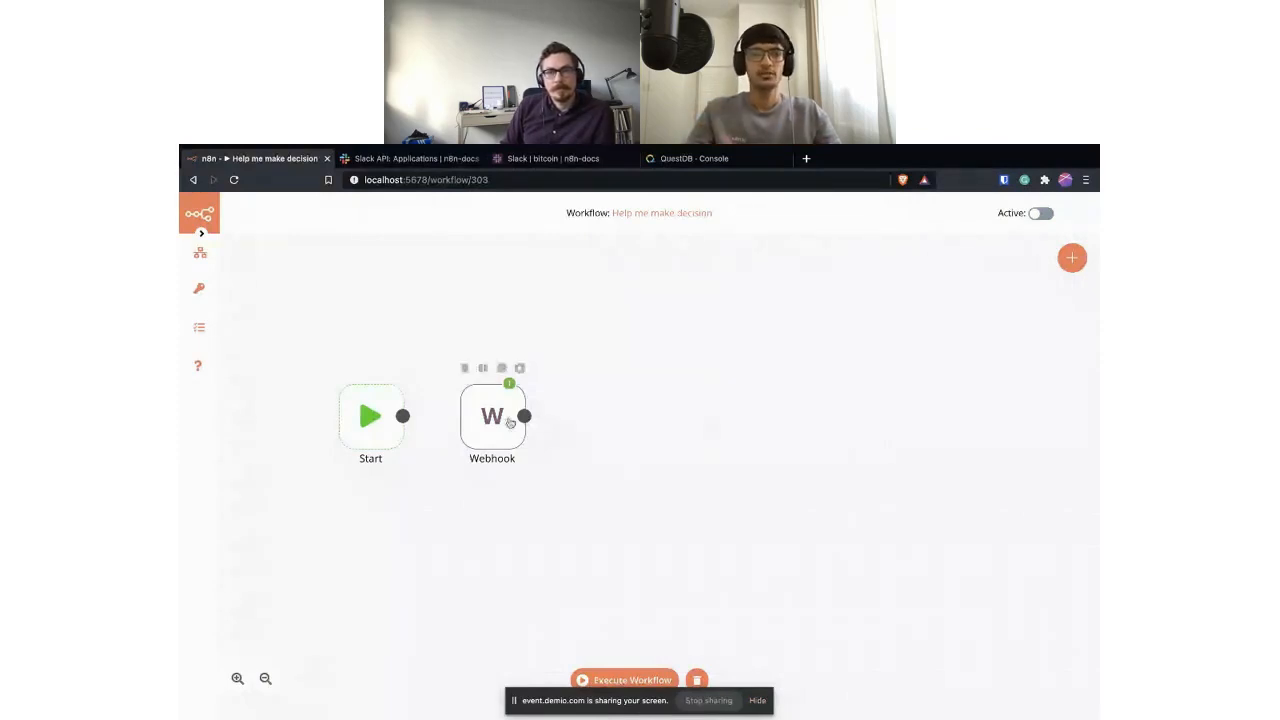
Shift the Webhook node slightly, connect a new IF node to its output, and add a String condition with the Is Empty operation.
drag(494, 421, 500, 421)
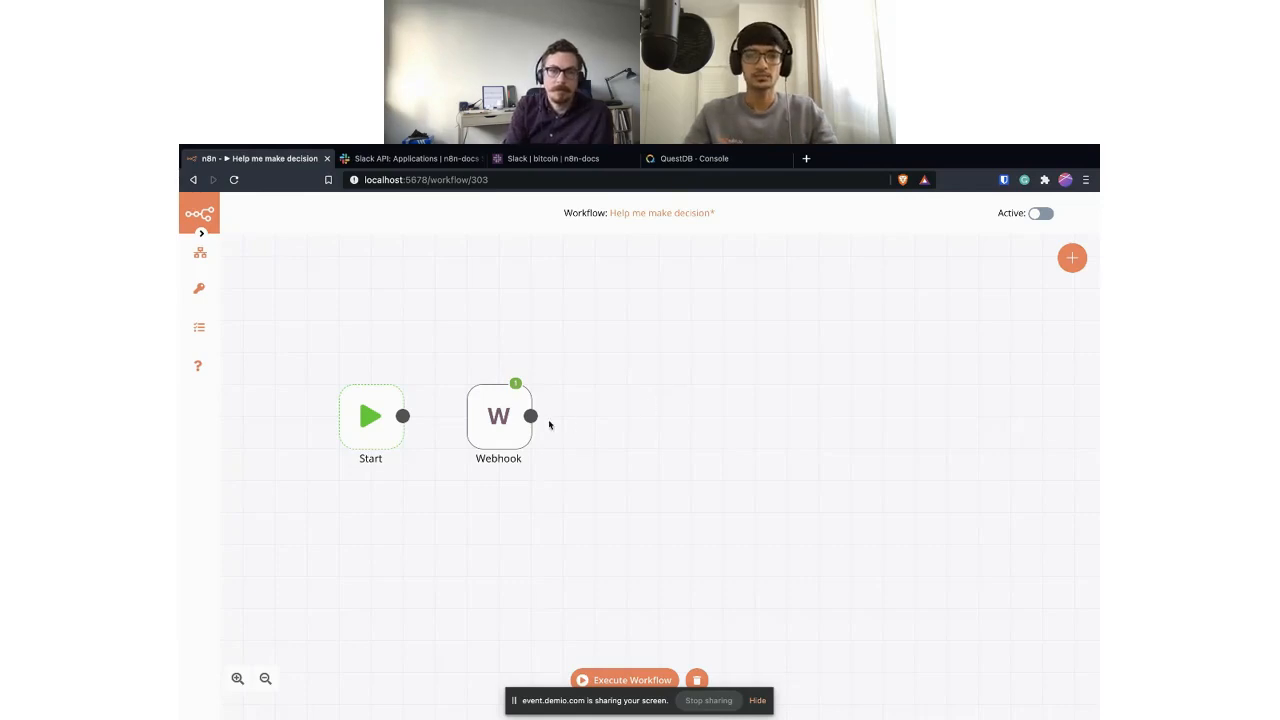
drag(531, 421, 569, 423)
text(if)
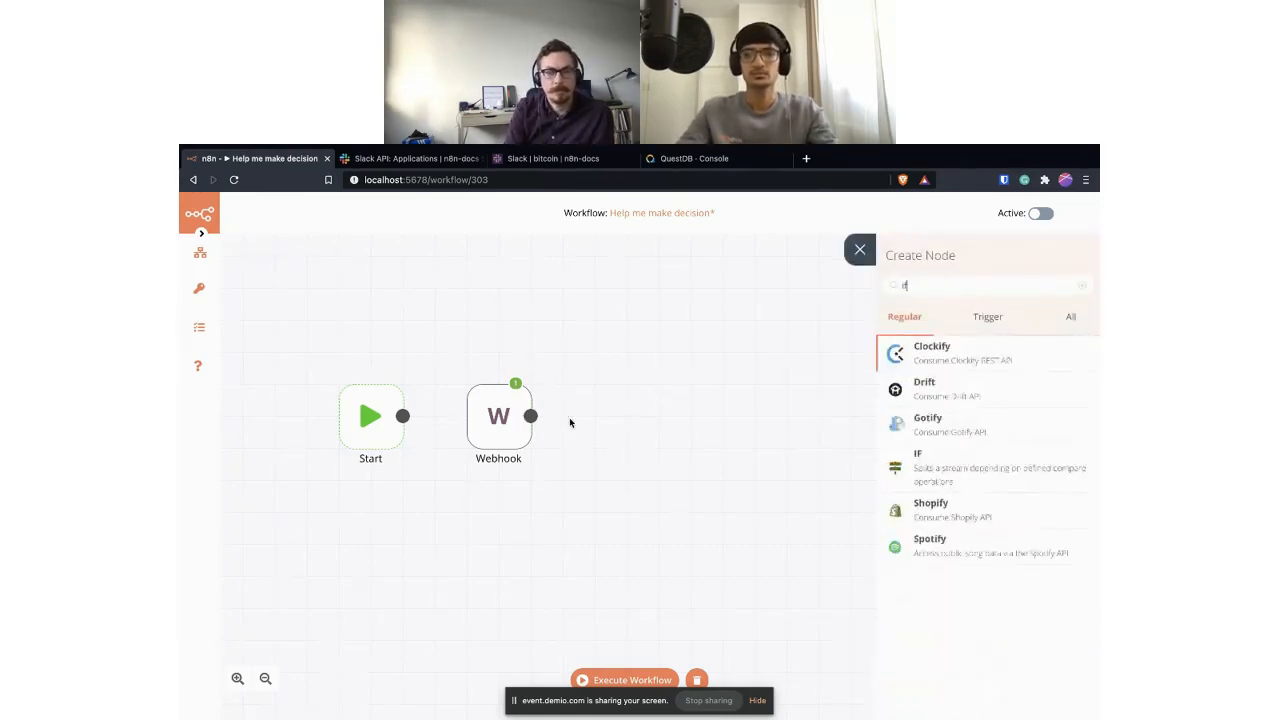
click(915, 462)
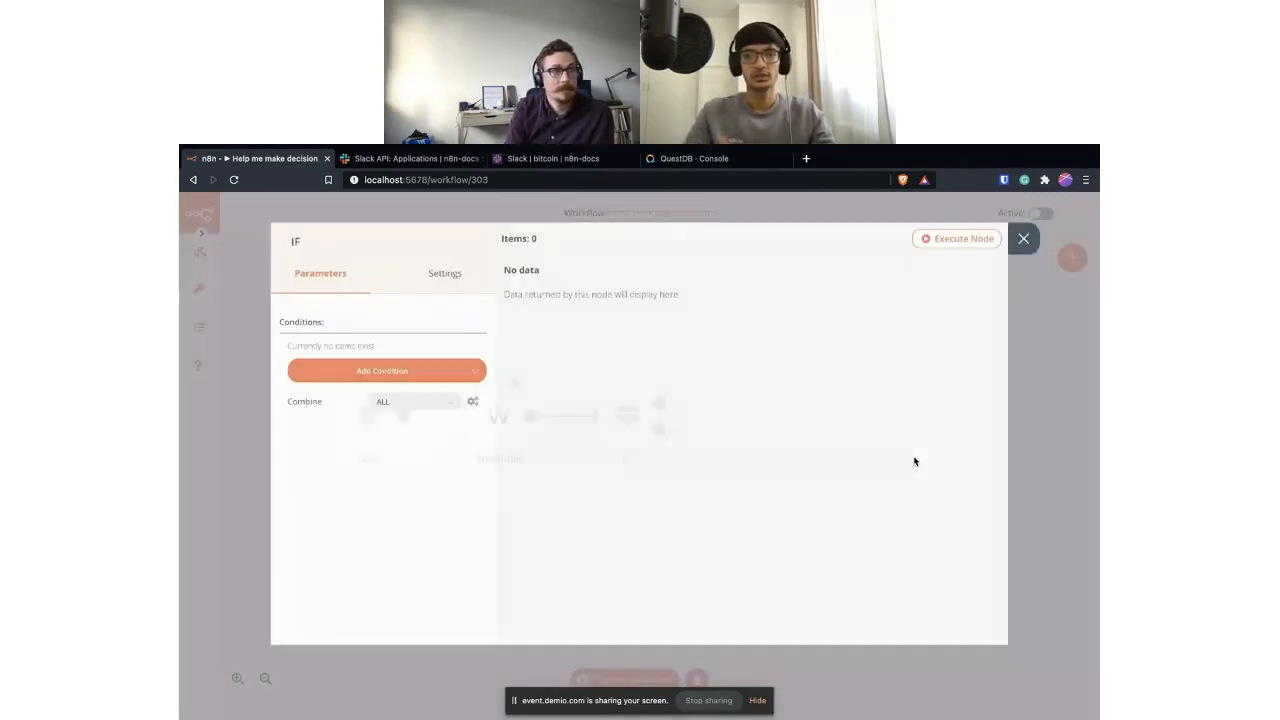
click(470, 374)
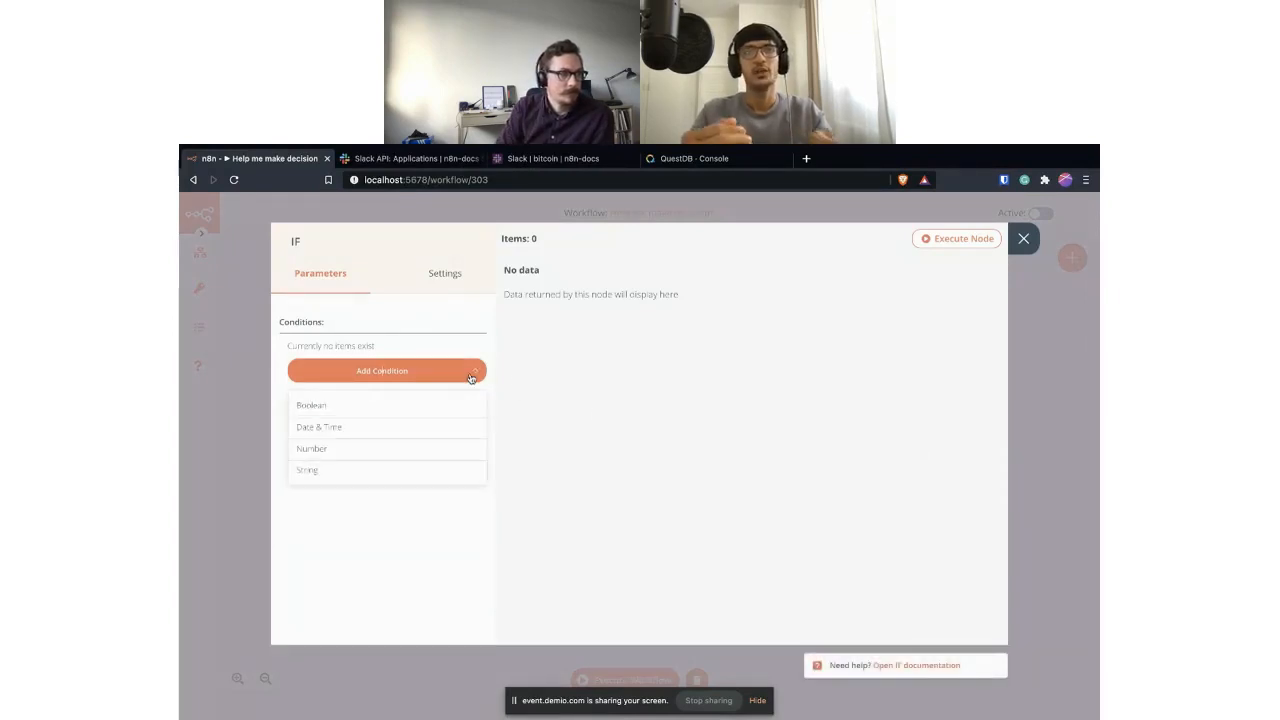
click(389, 469)
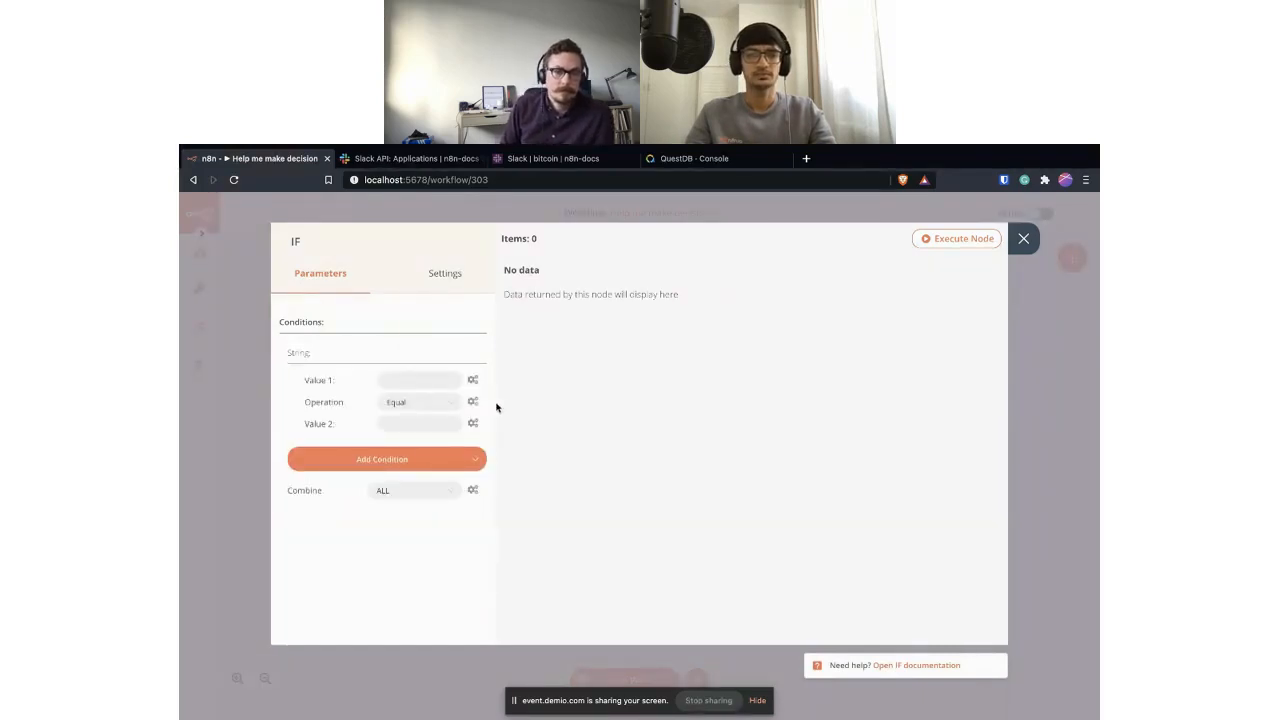
click(455, 405)
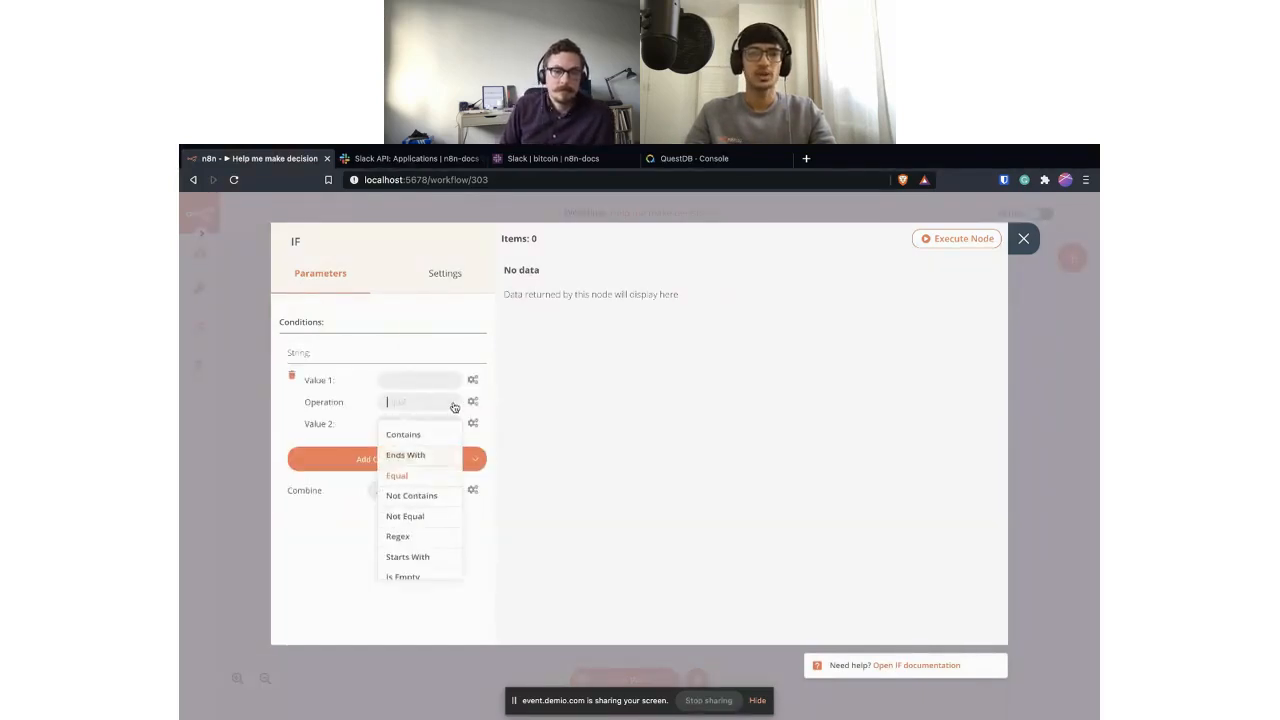
click(405, 584)
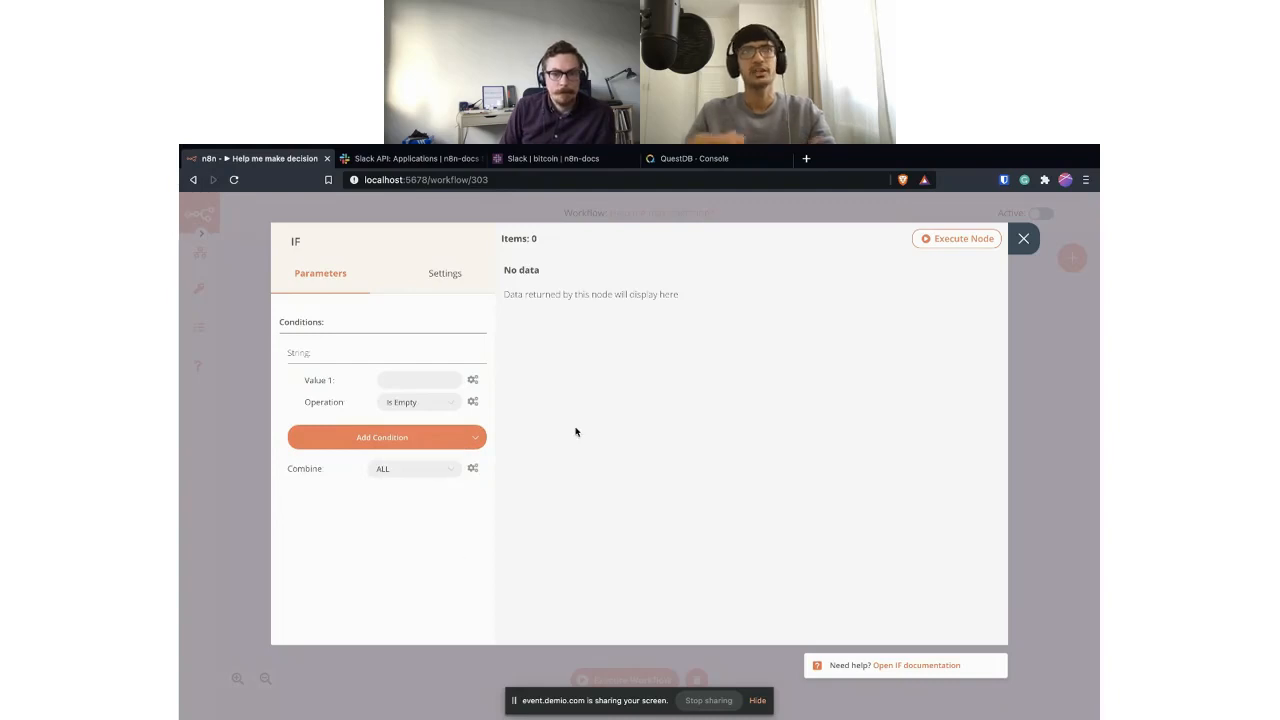
Set the condition's Value 1 to an expression referencing the text field in the body of the current node's input JSON.
click(471, 382)
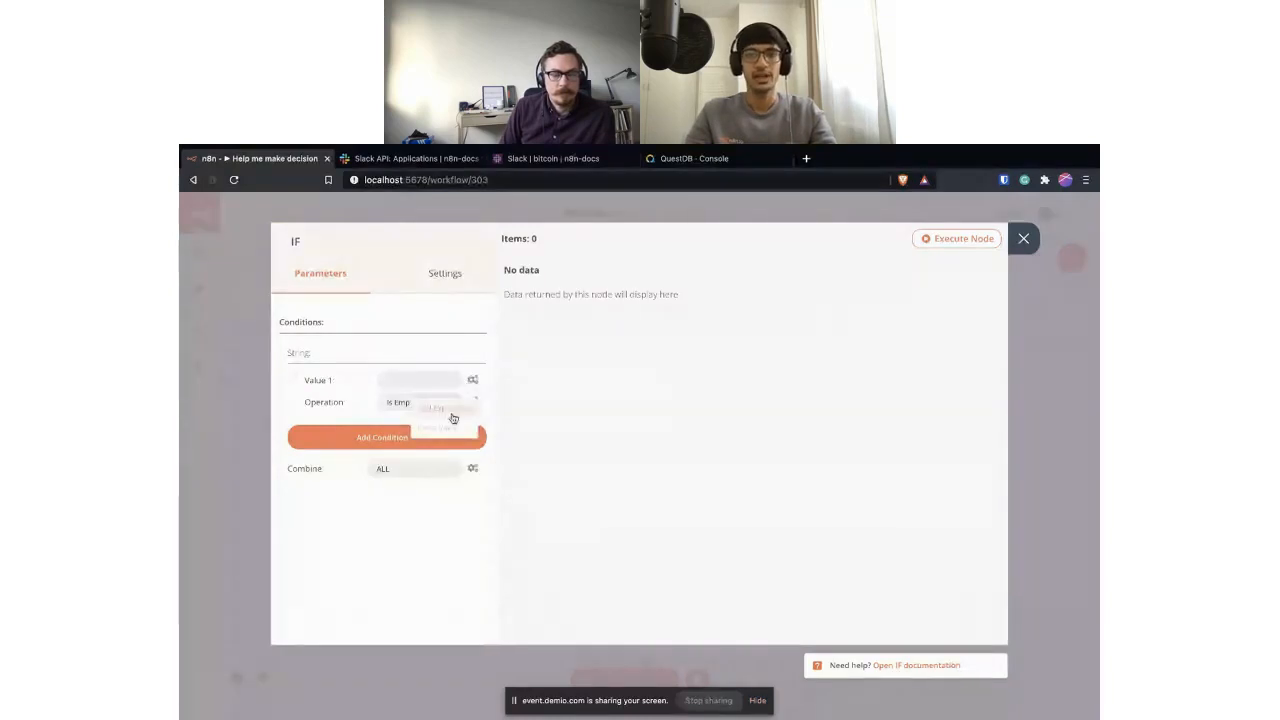
click(452, 418)
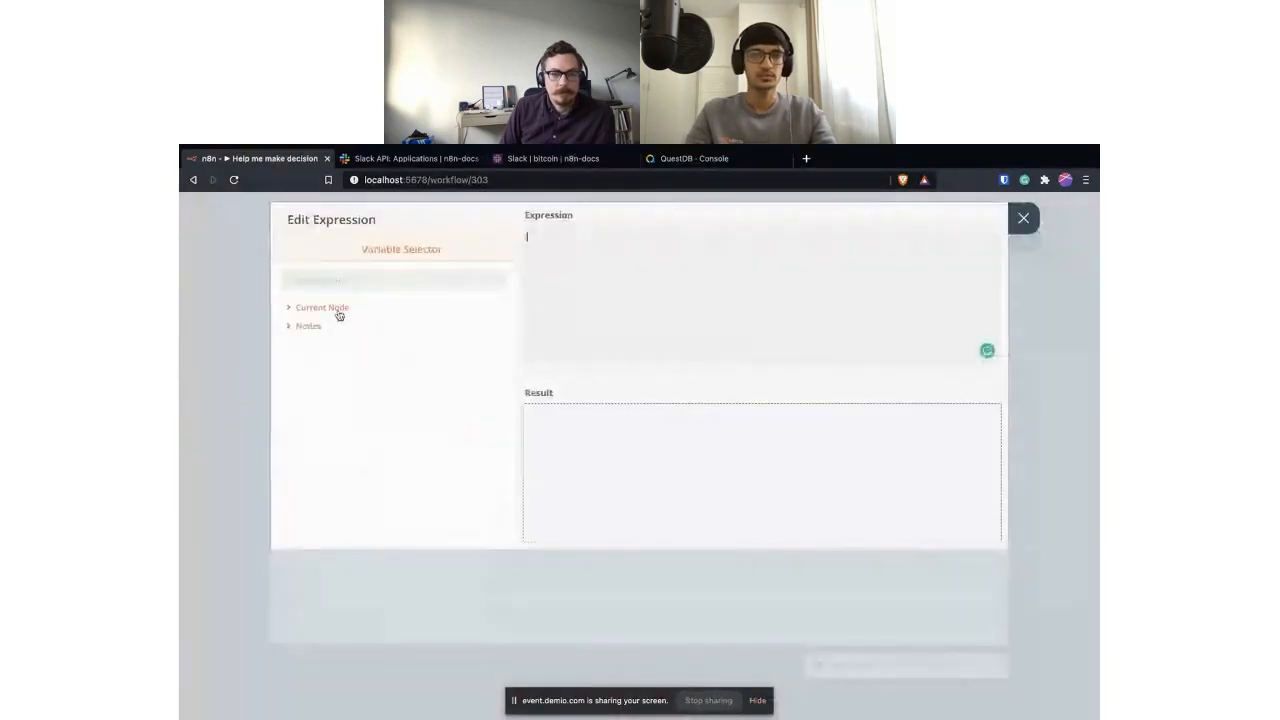
click(338, 312)
click(330, 327)
click(331, 345)
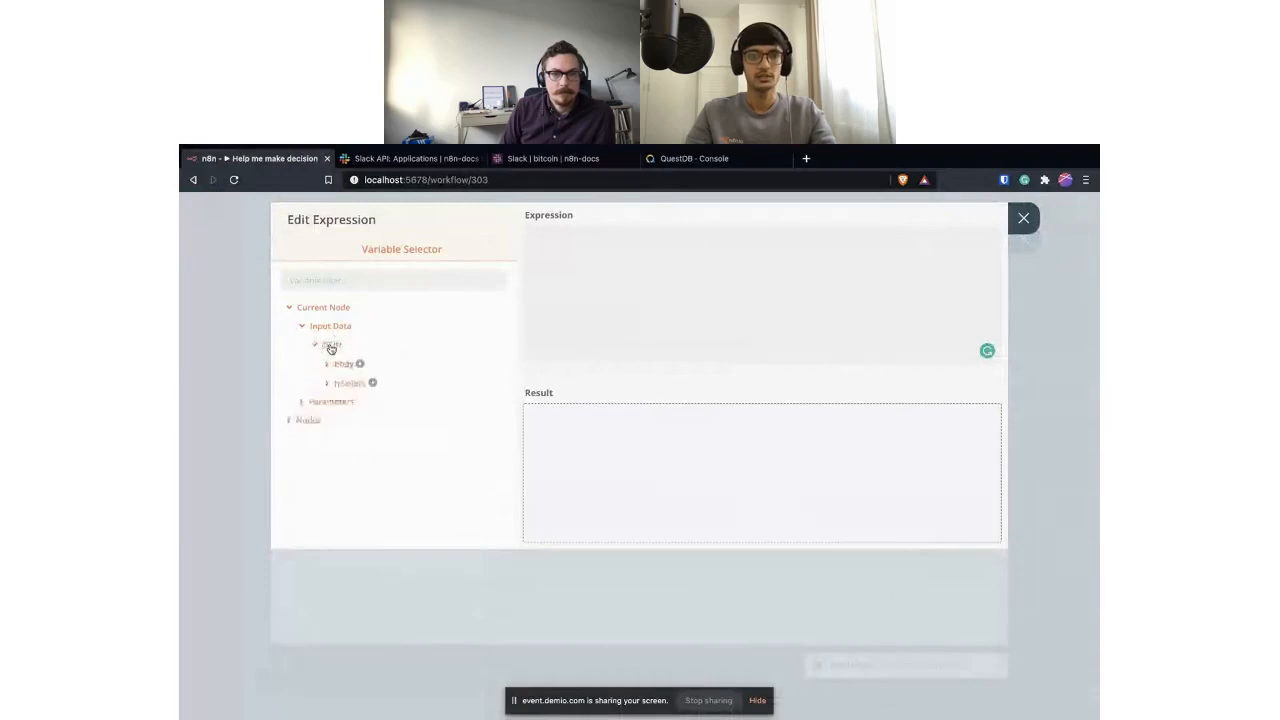
click(340, 364)
scroll(352, 390, down, 4)
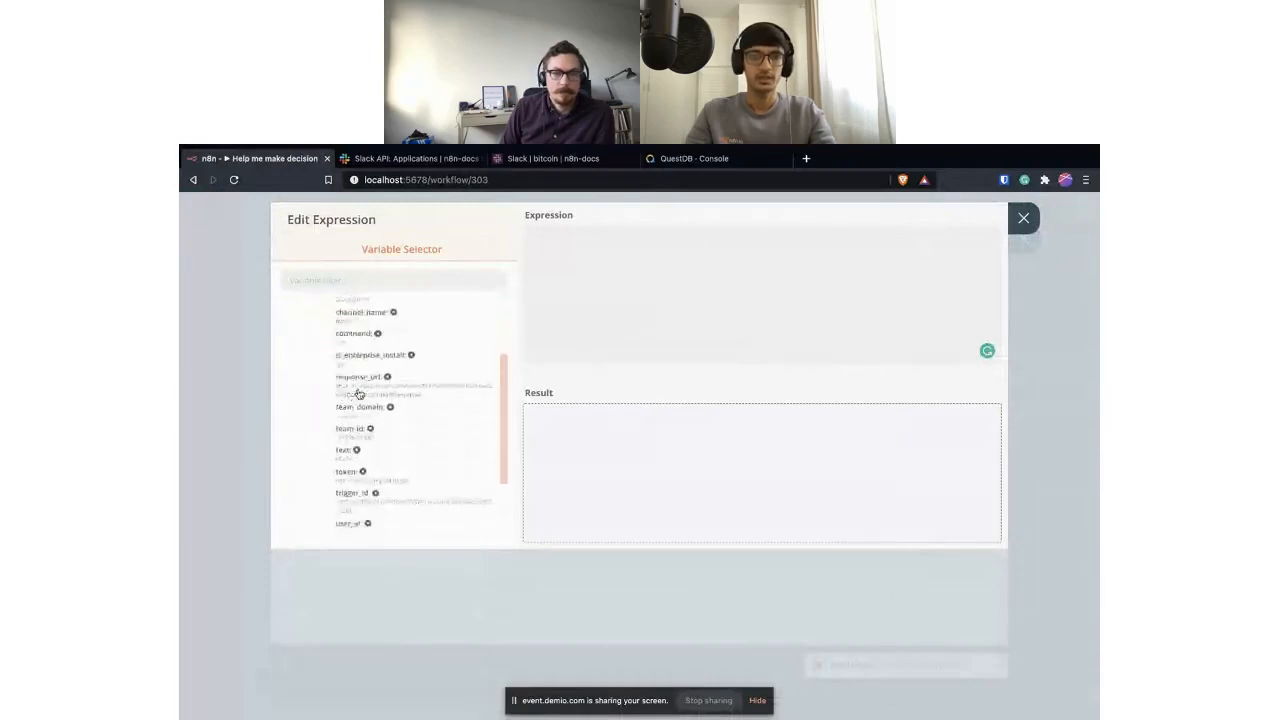
click(349, 443)
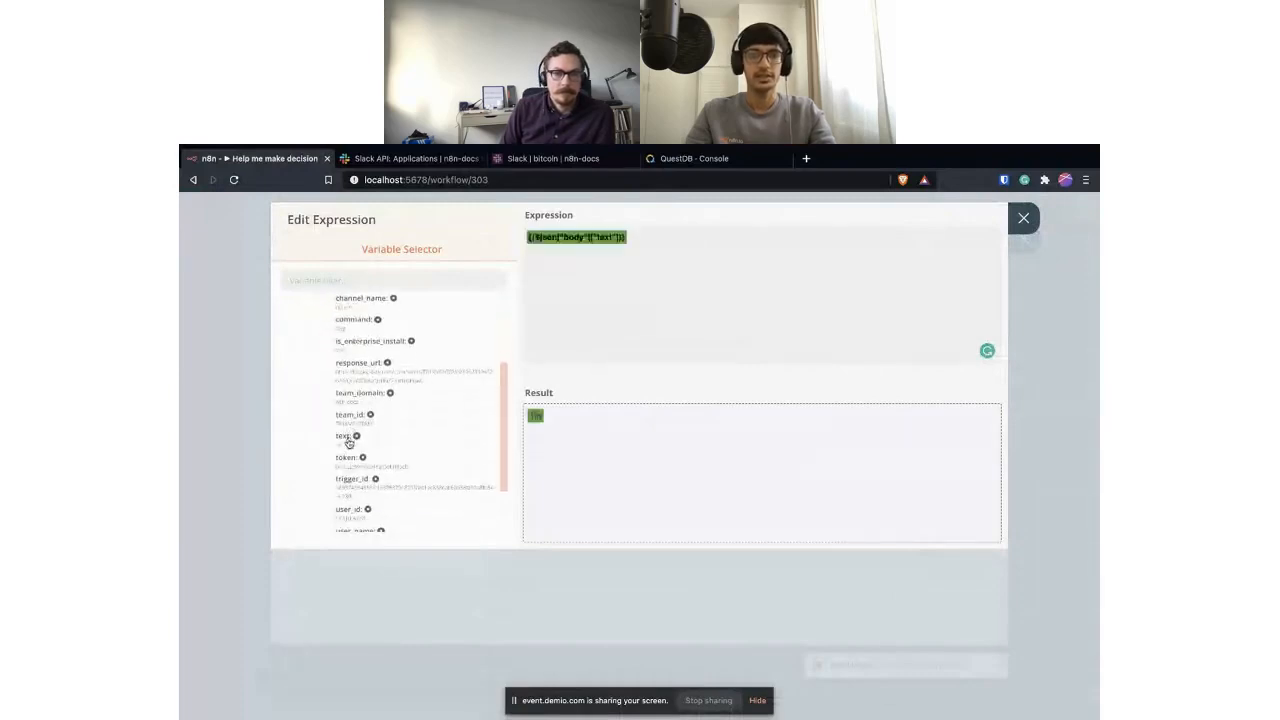
click(1016, 233)
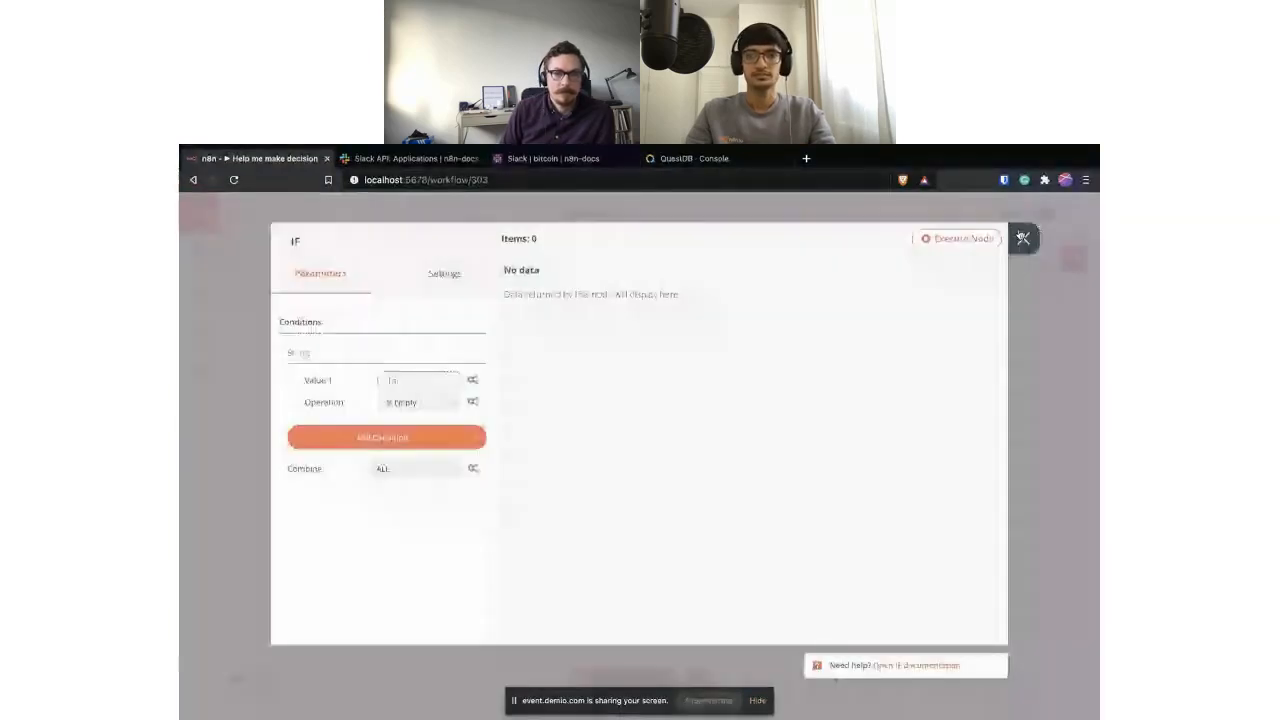
Execute the IF node and examine its false output as JSON.
click(943, 238)
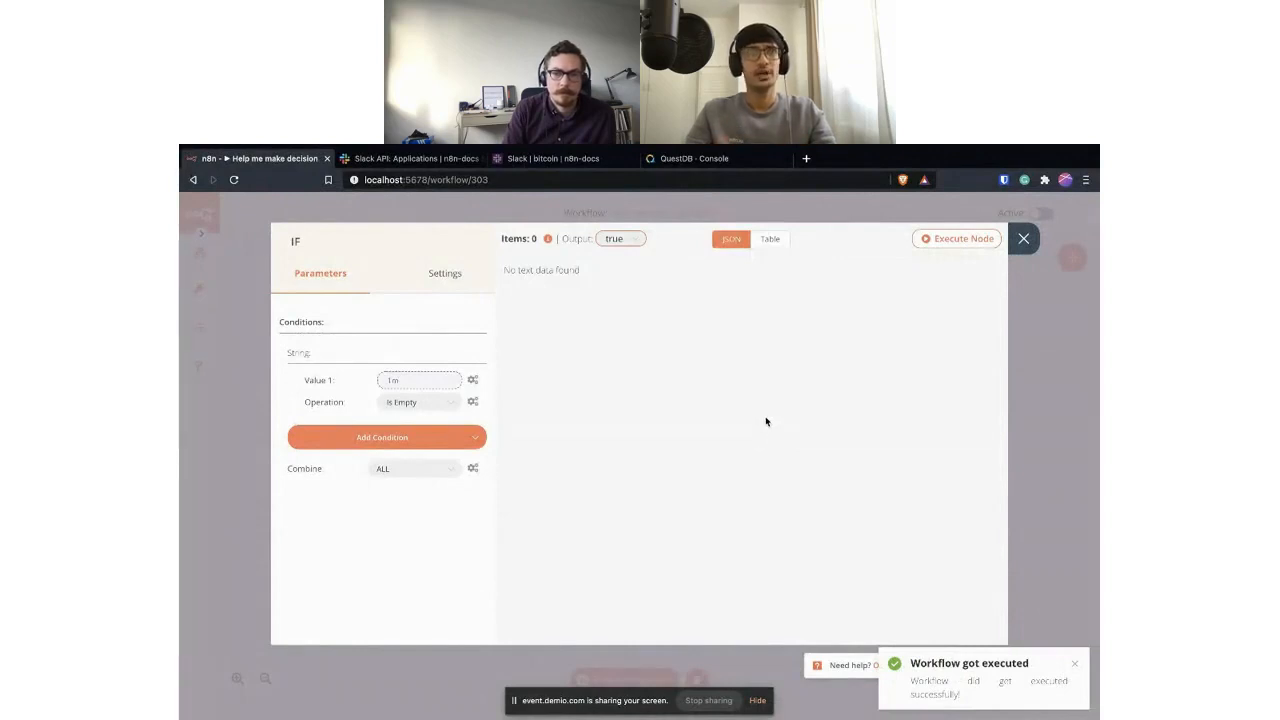
click(632, 238)
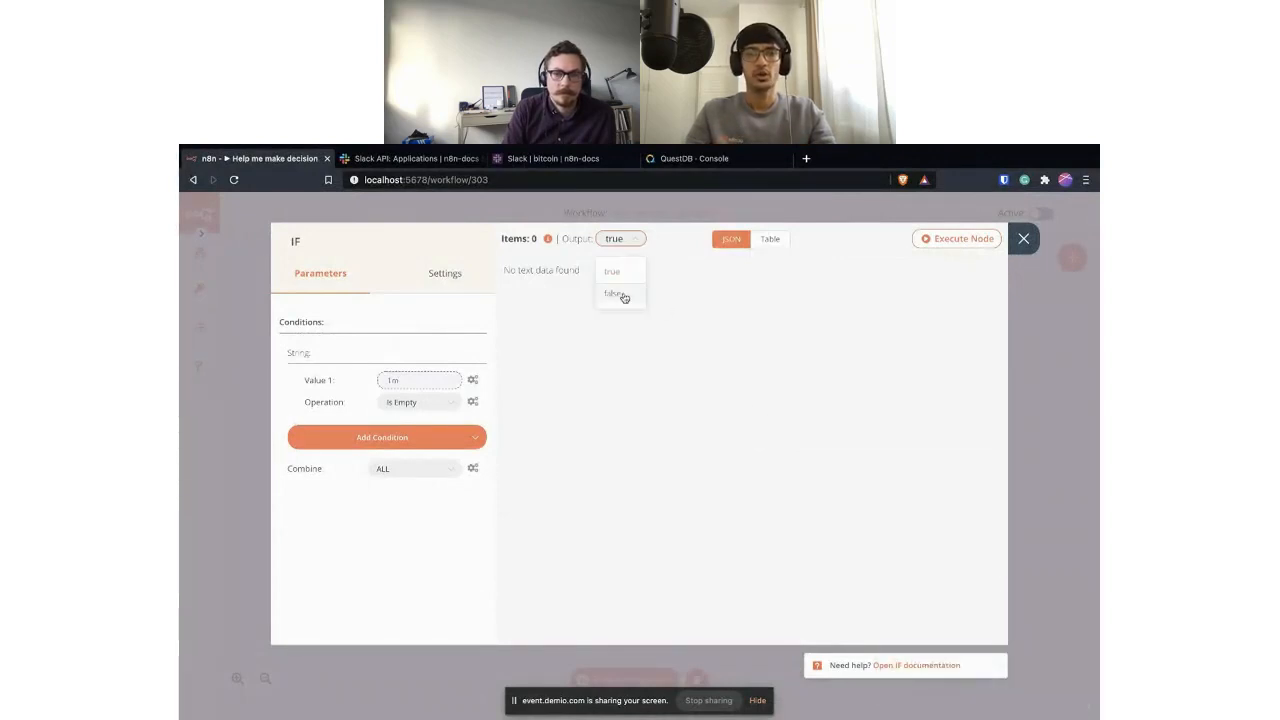
click(614, 294)
scroll(625, 440, down, 3)
scroll(625, 440, up, 3)
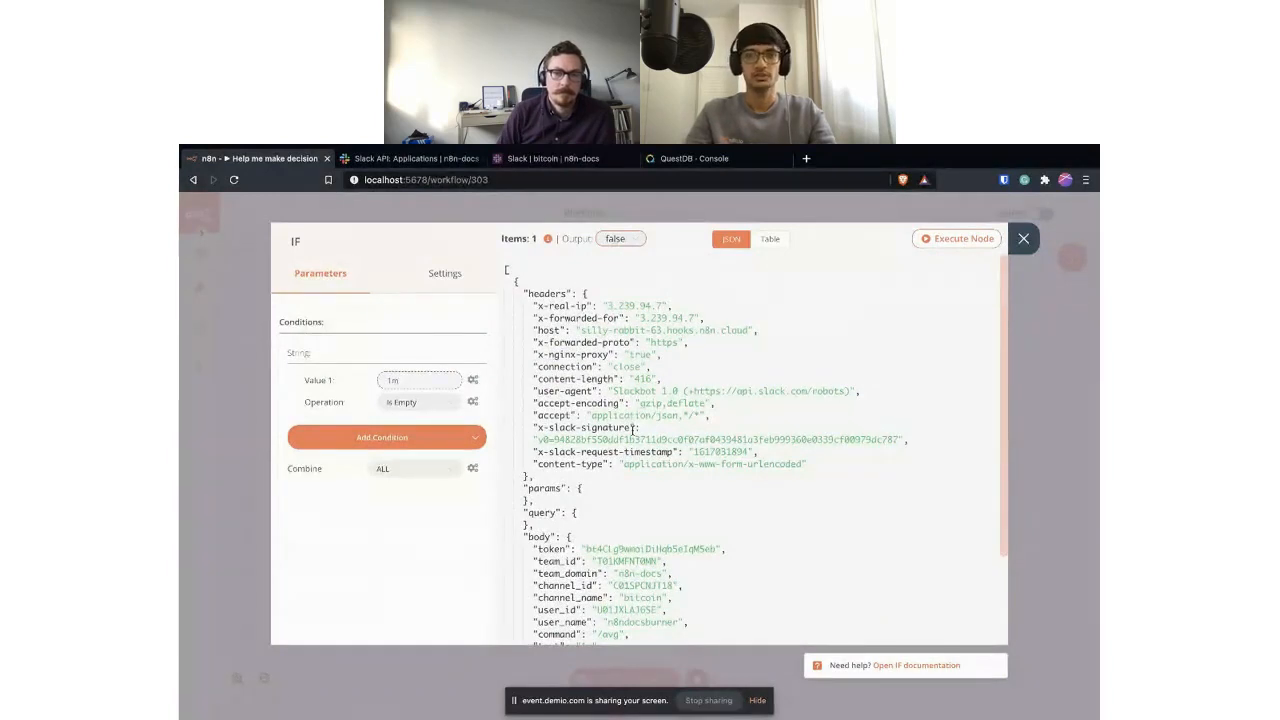
click(1023, 238)
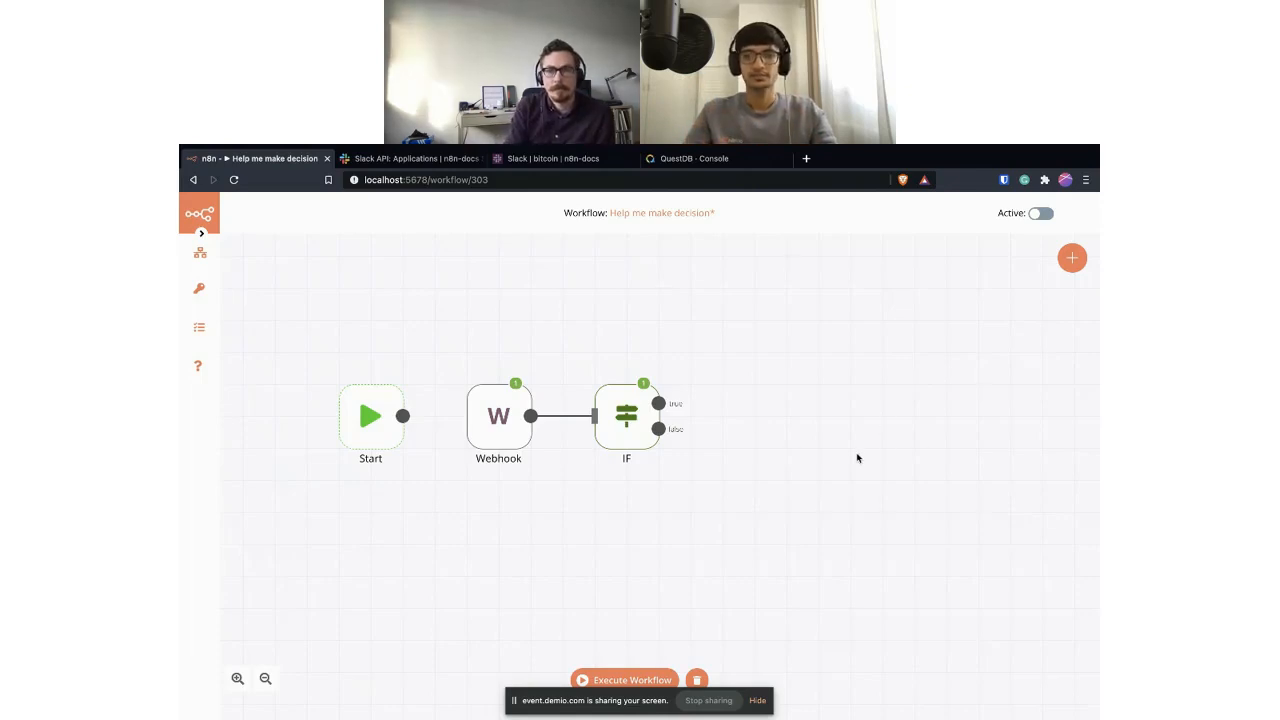
Connect a QuestDB node to the IF node's false output, using QuestDB Credentials and the Execute Query operation.
drag(659, 429, 730, 486)
text(que)
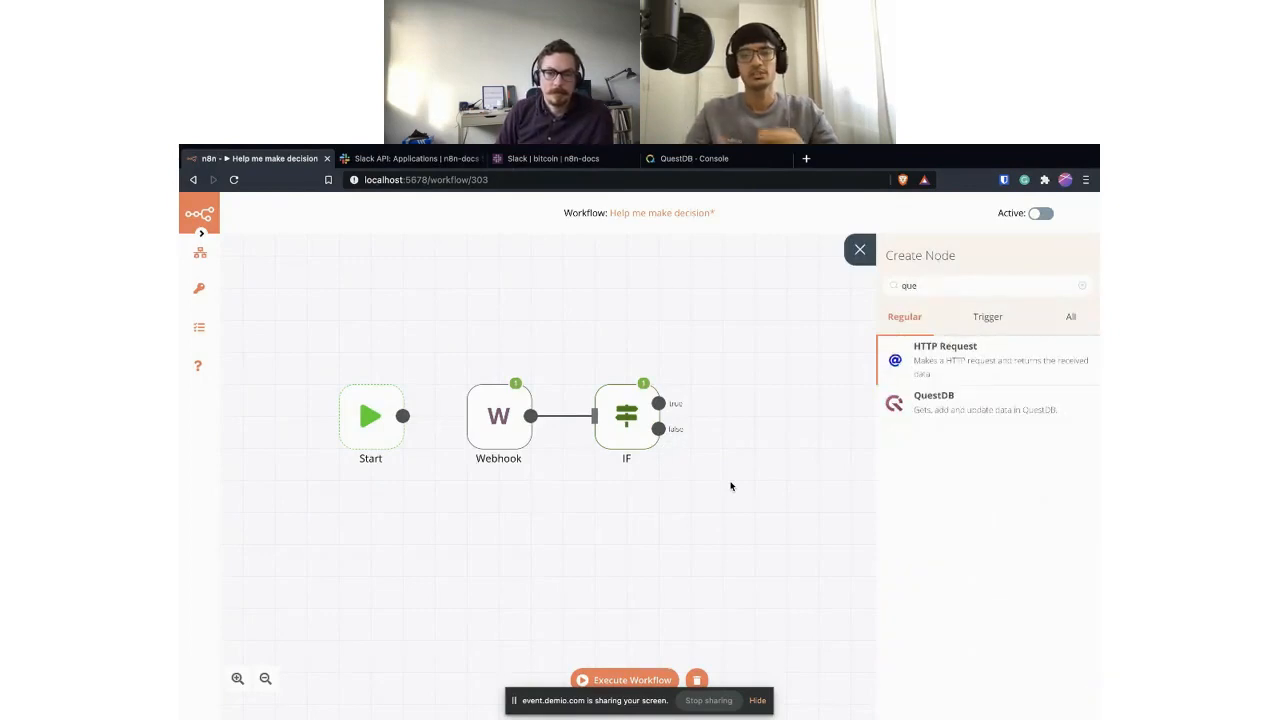
click(942, 412)
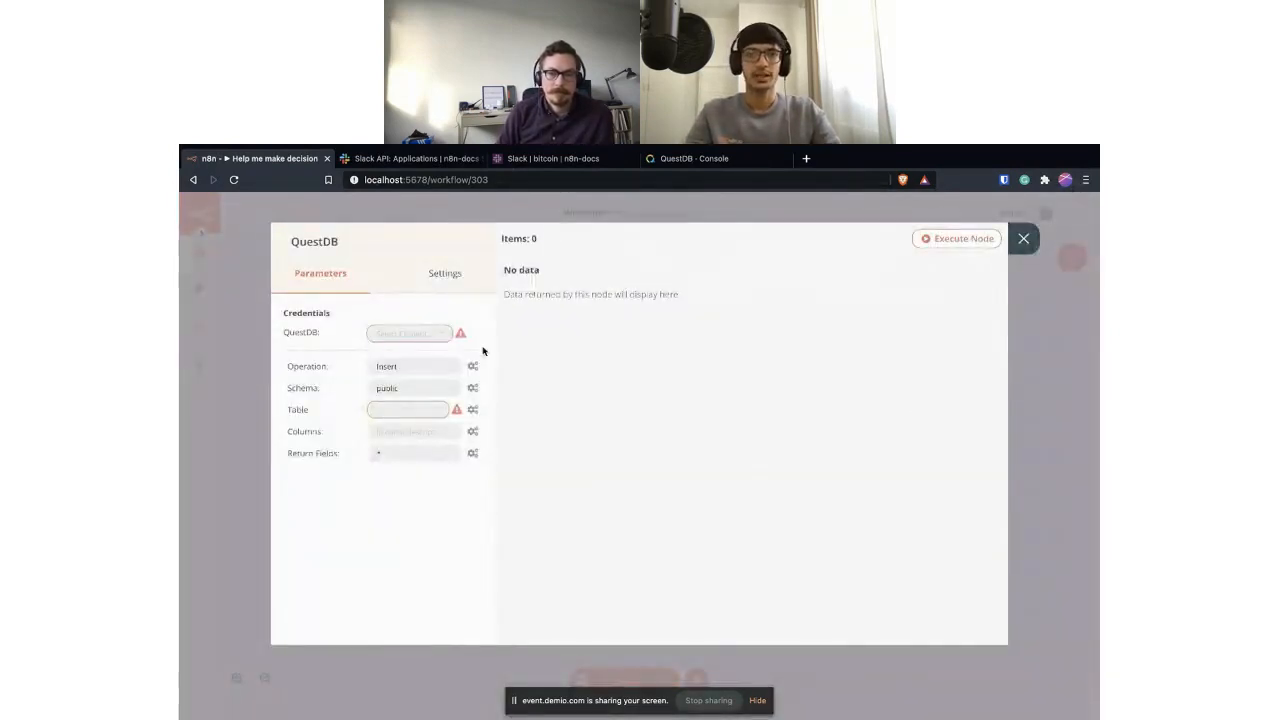
click(419, 333)
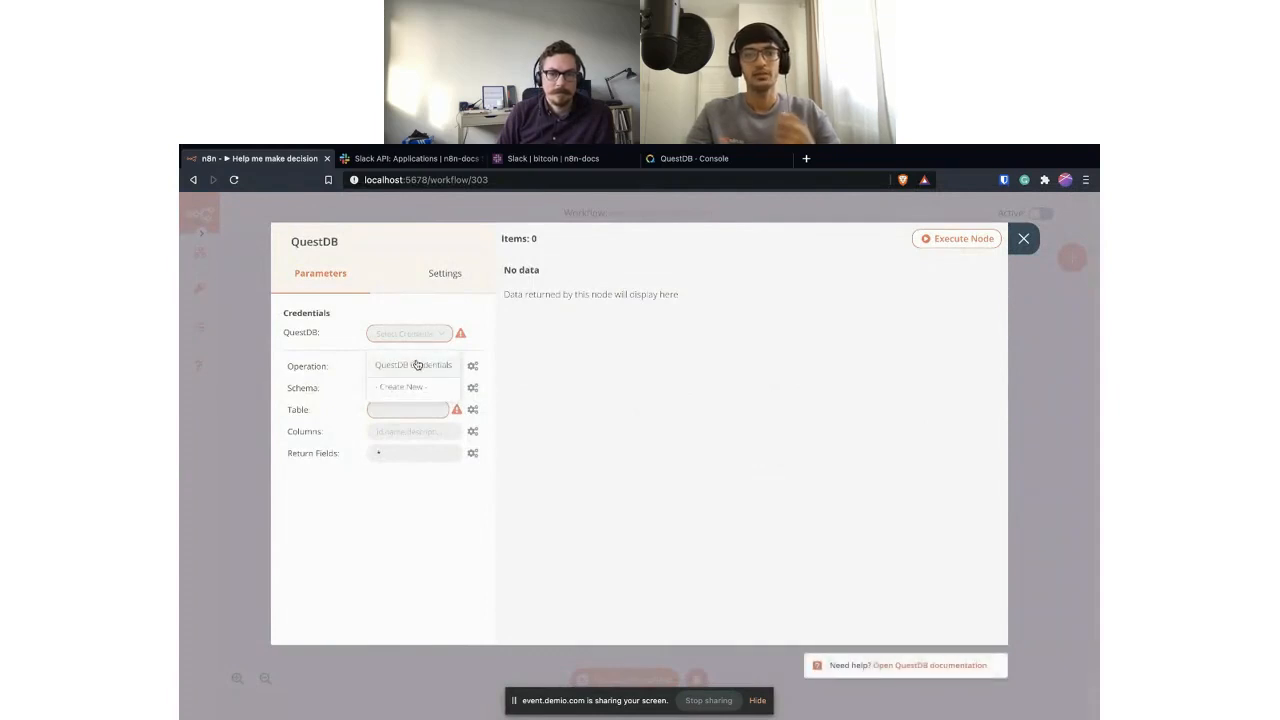
click(418, 365)
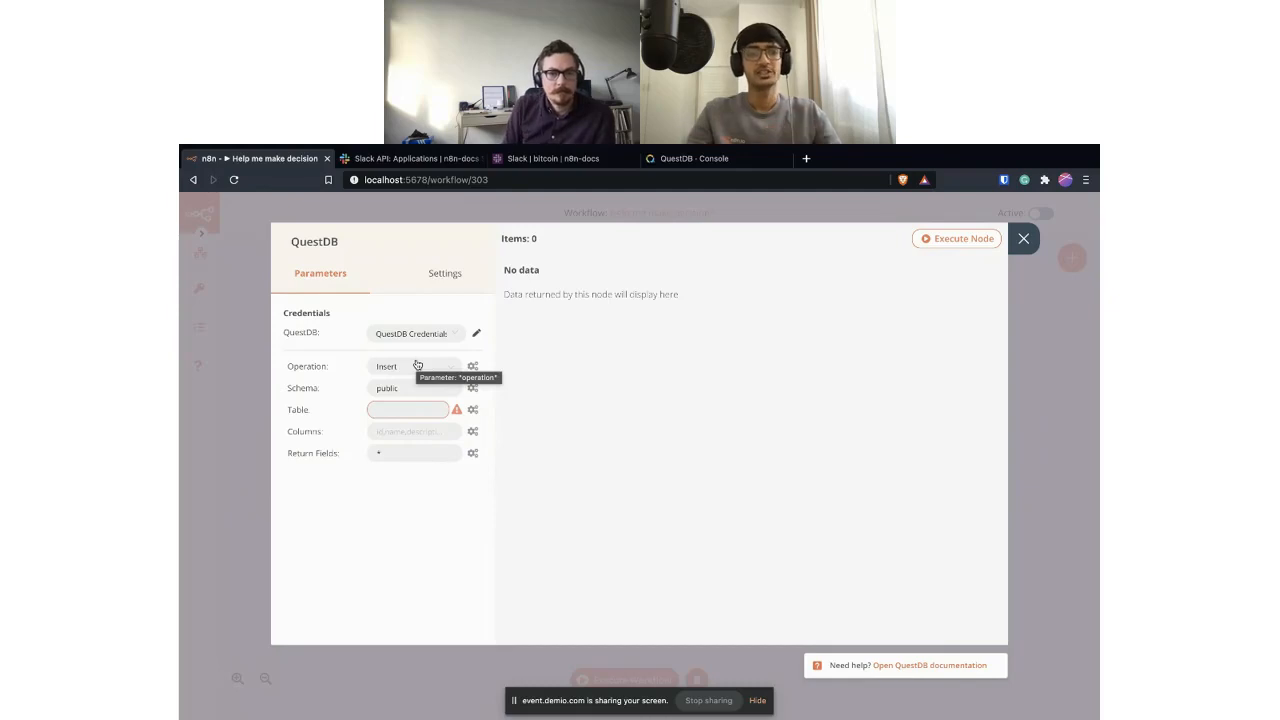
click(417, 365)
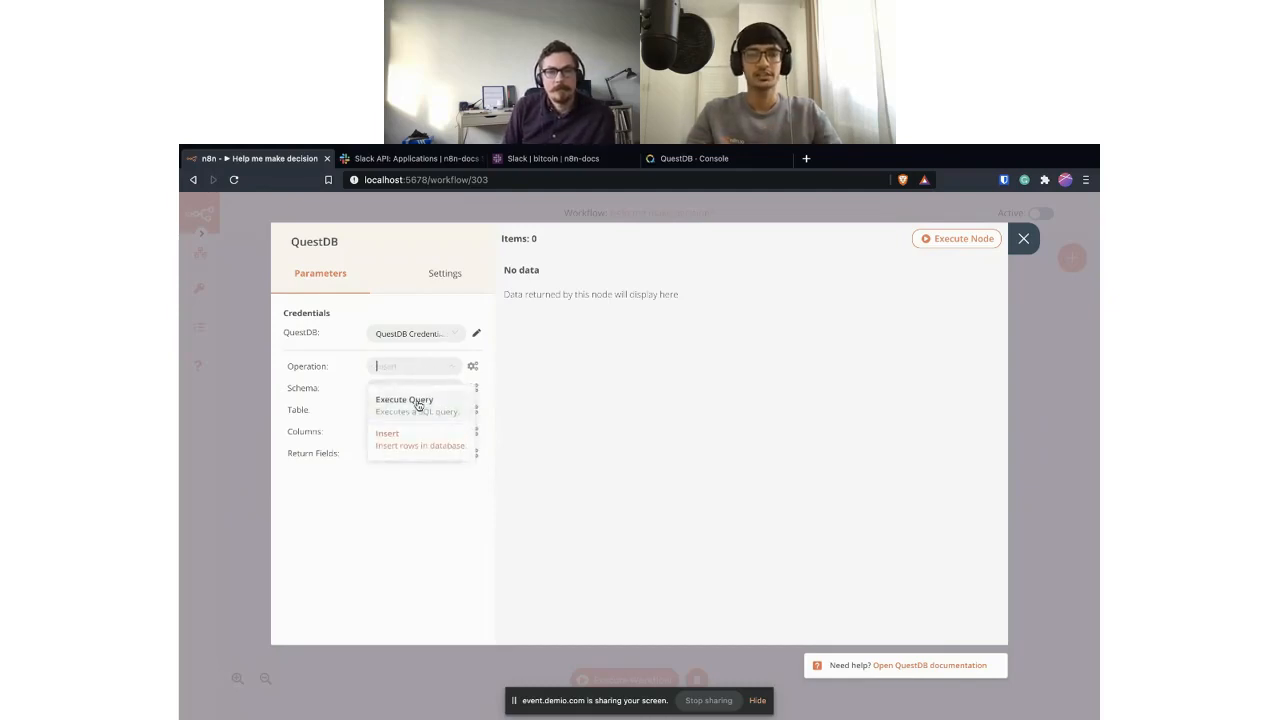
click(418, 403)
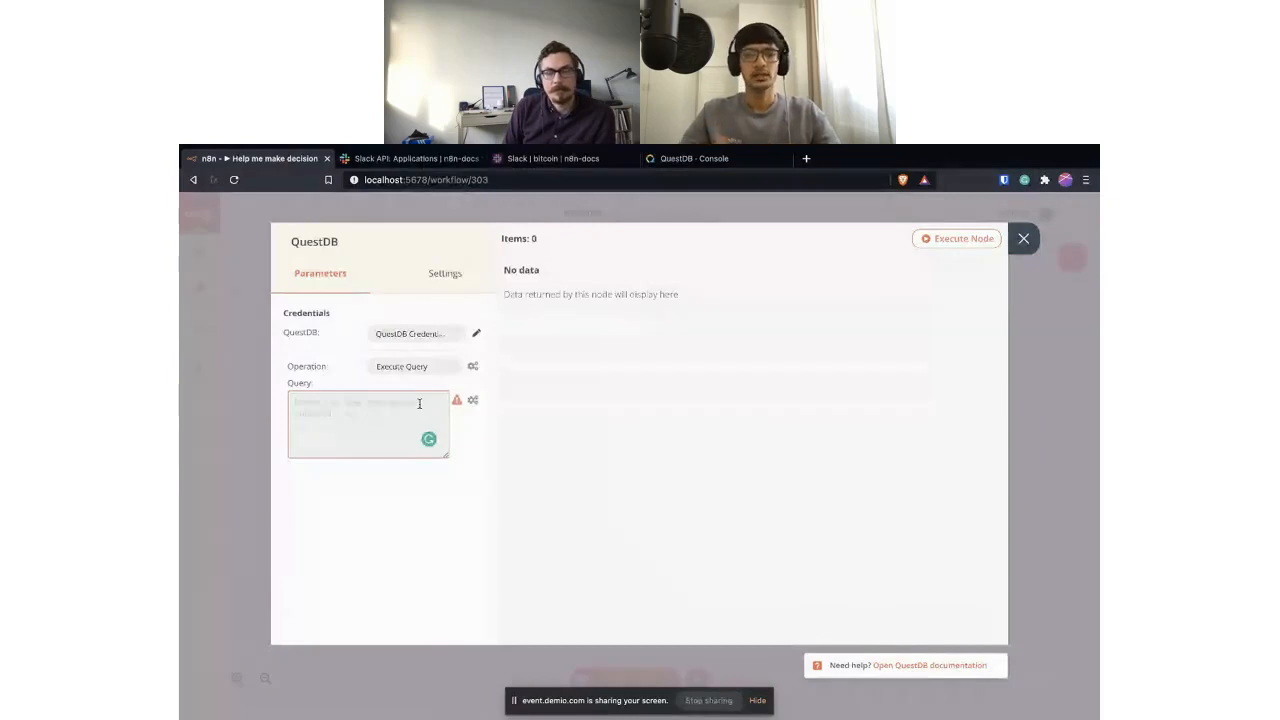
Enter the QuestDB console's query "select avg(usd), time_stamp from btc sample by 1m" as the QuestDB node's query expression.
click(473, 401)
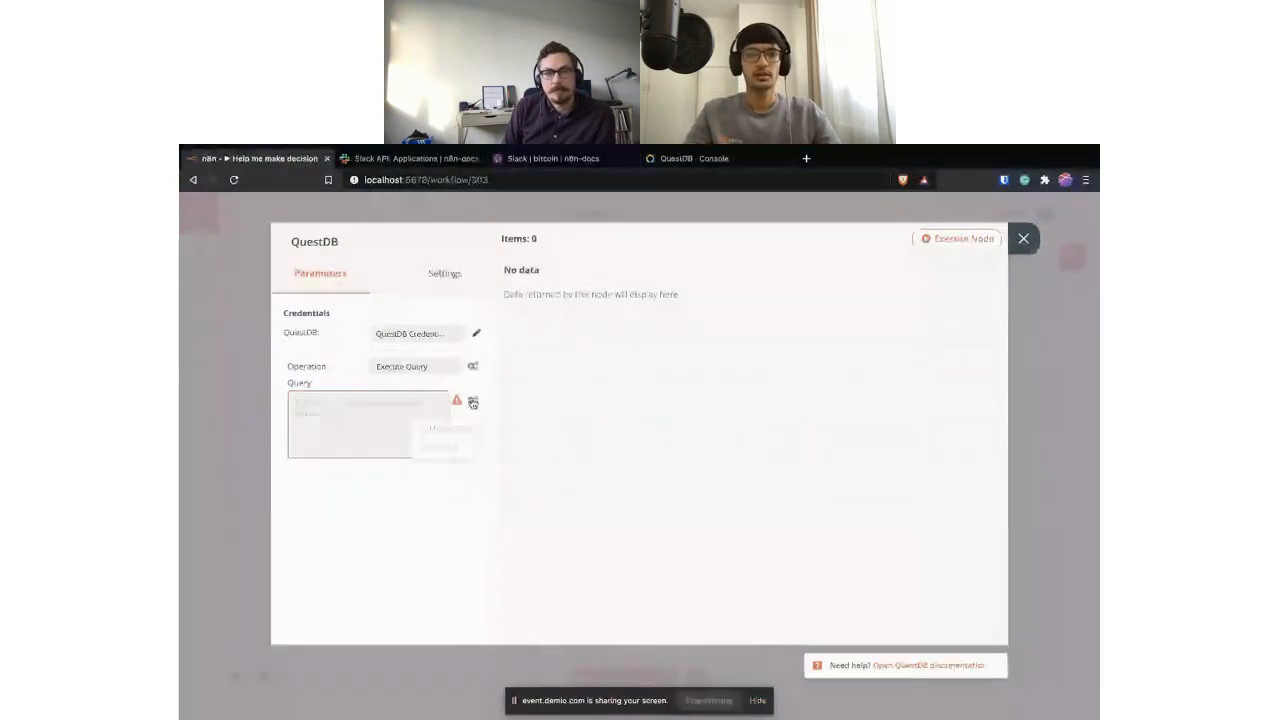
click(462, 430)
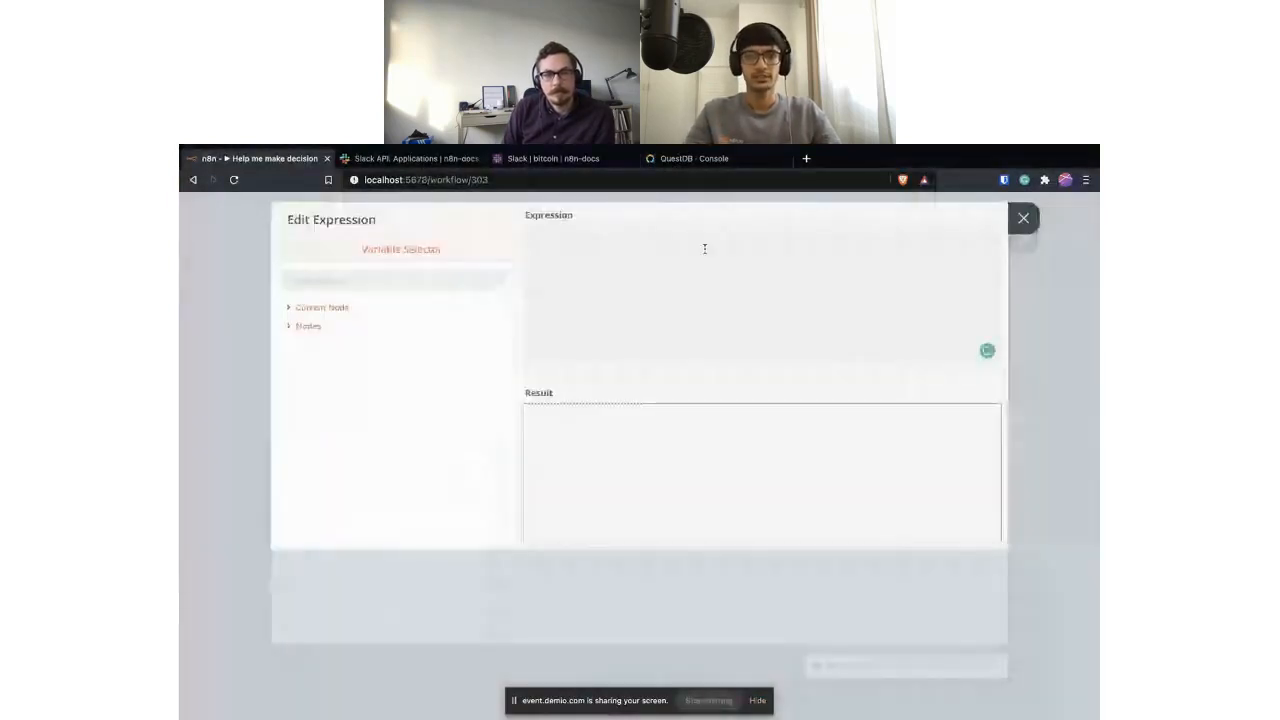
click(688, 158)
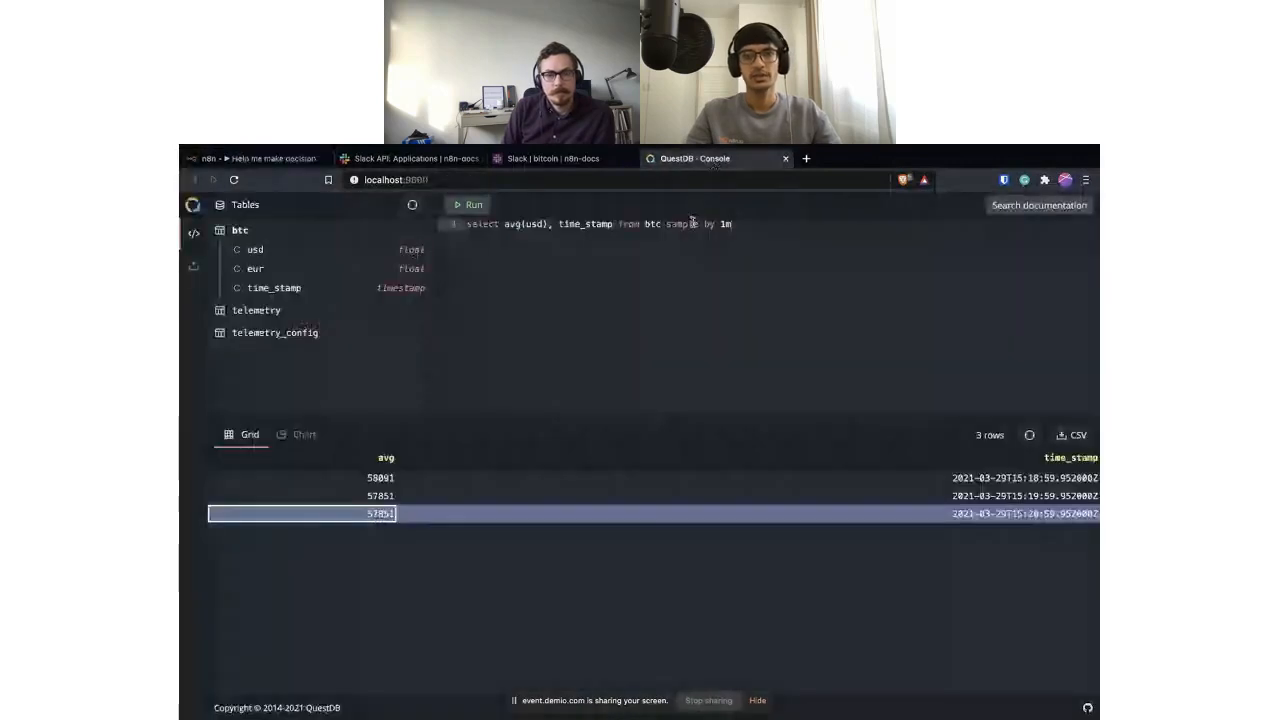
click(290, 158)
text(select avg(usd), time_stamp from btc sample by 1m)
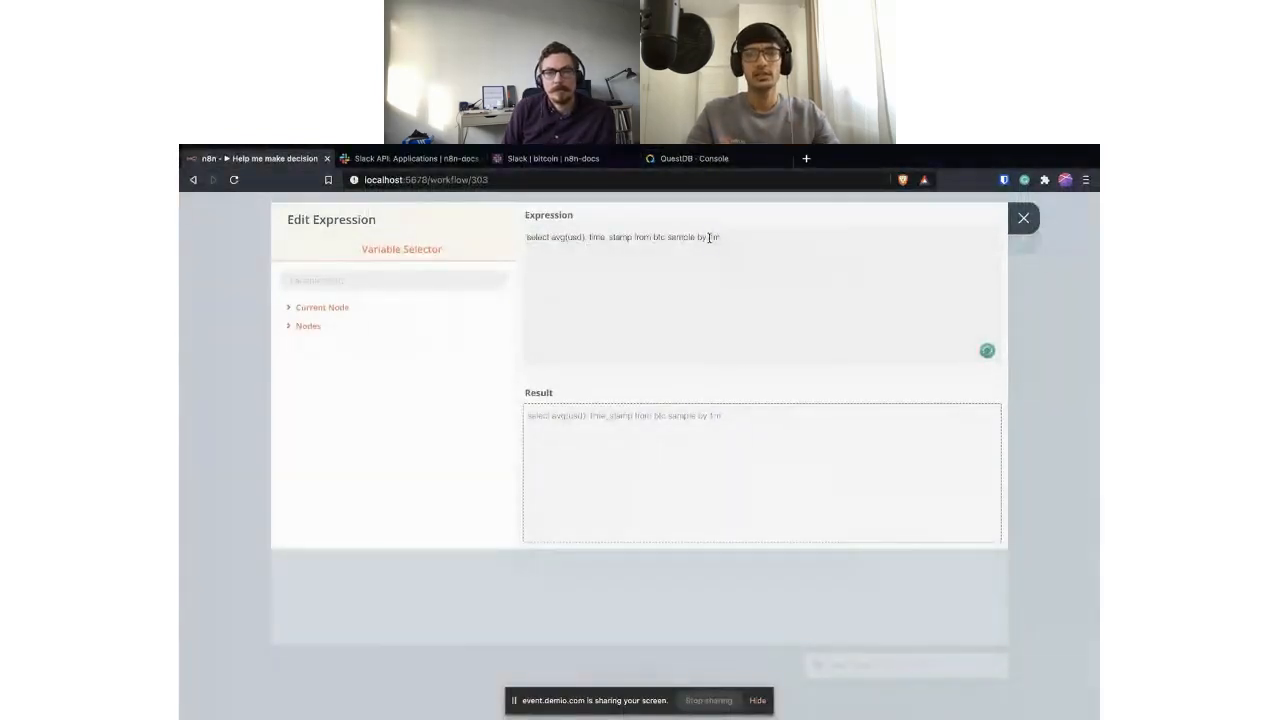
Replace the 1m interval in the QuestDB query expression with the text field from the body of the current node's input JSON.
drag(710, 238, 719, 238)
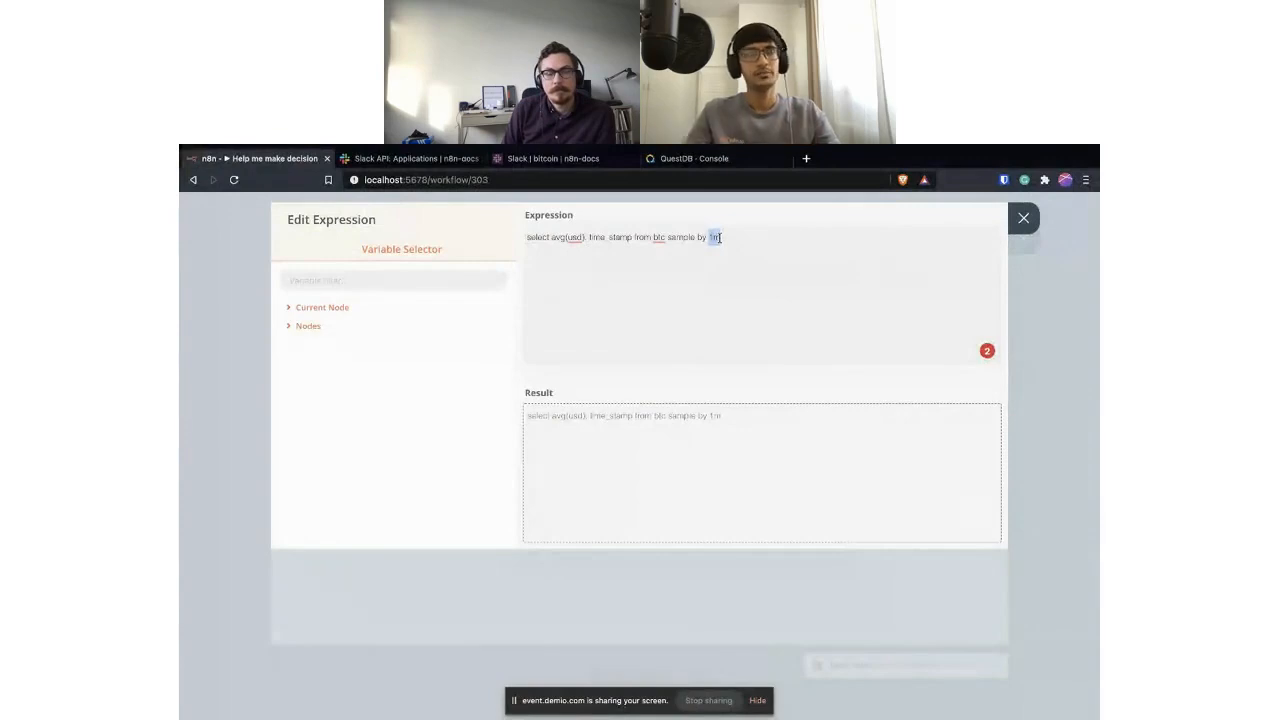
text(1)
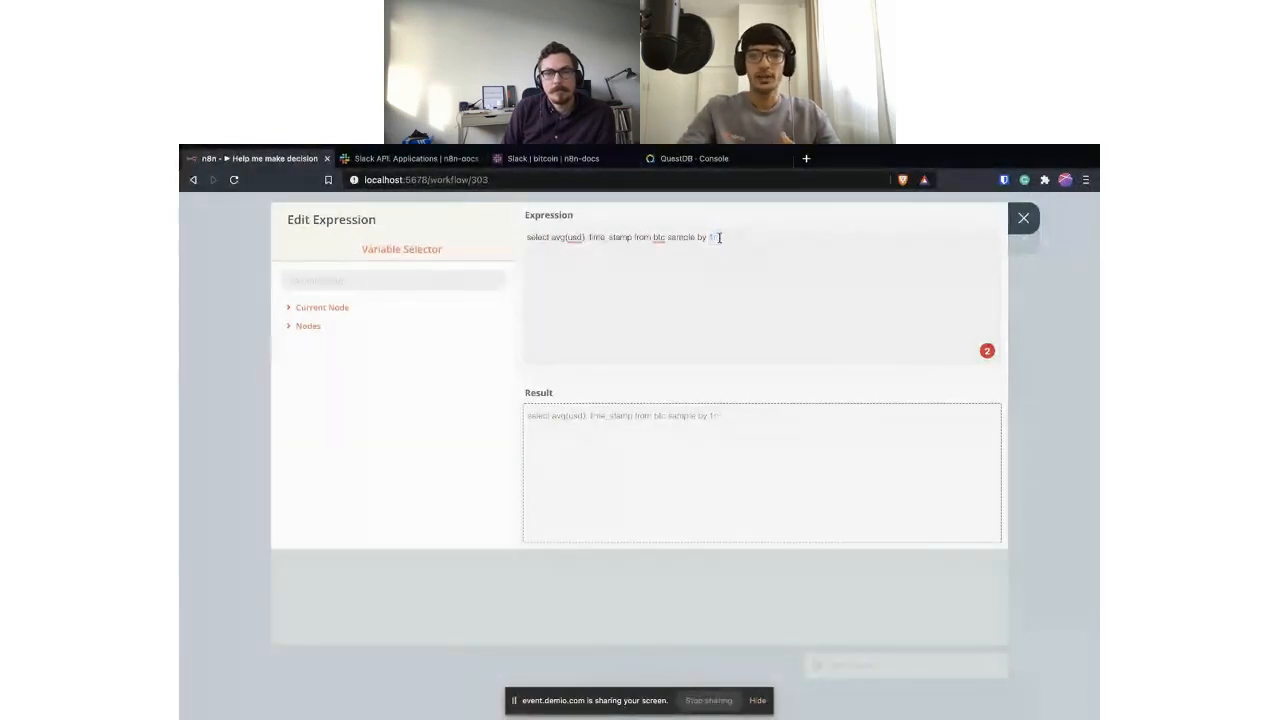
key(BackSpace)
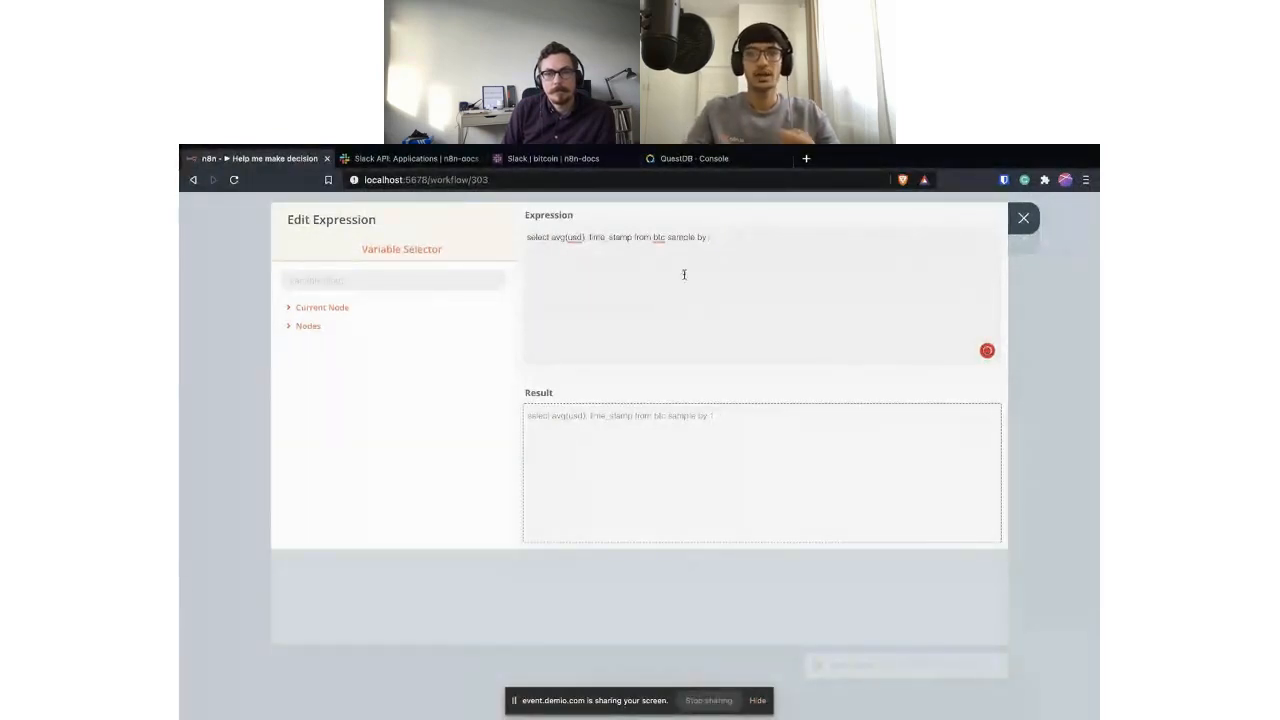
click(336, 312)
click(332, 327)
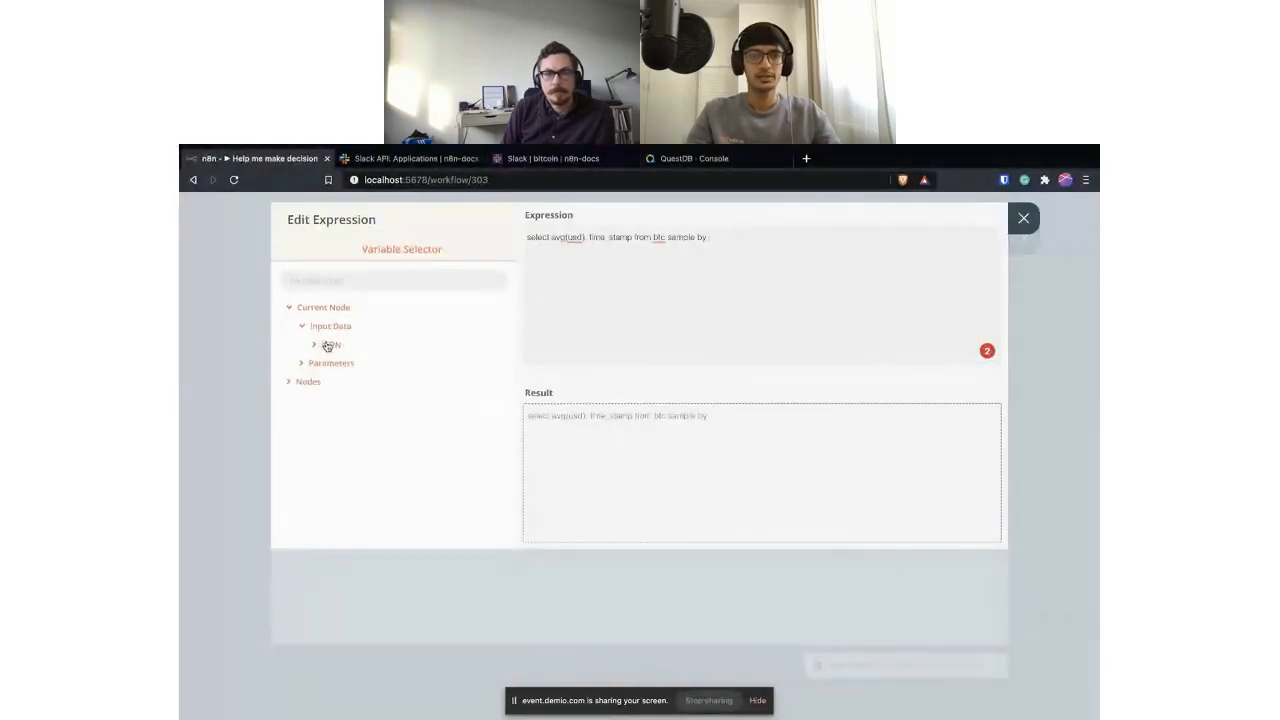
click(327, 345)
click(334, 363)
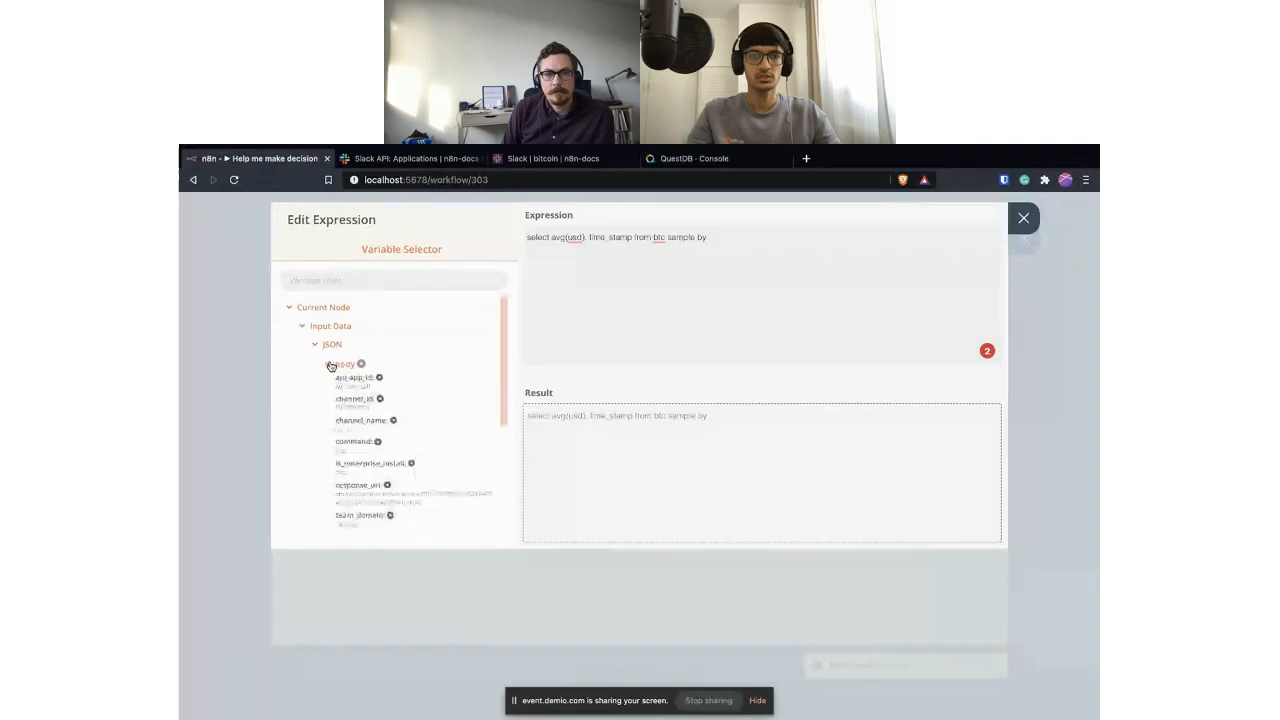
scroll(370, 419, down, 3)
click(350, 433)
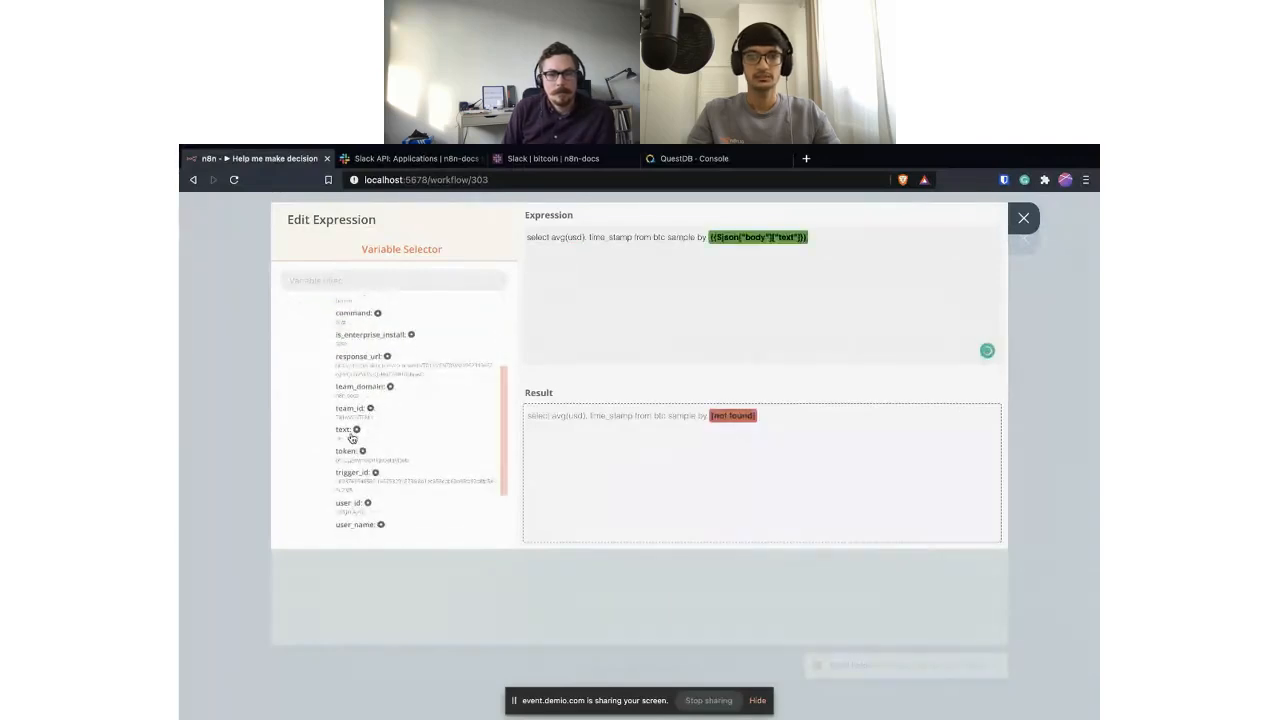
click(1023, 217)
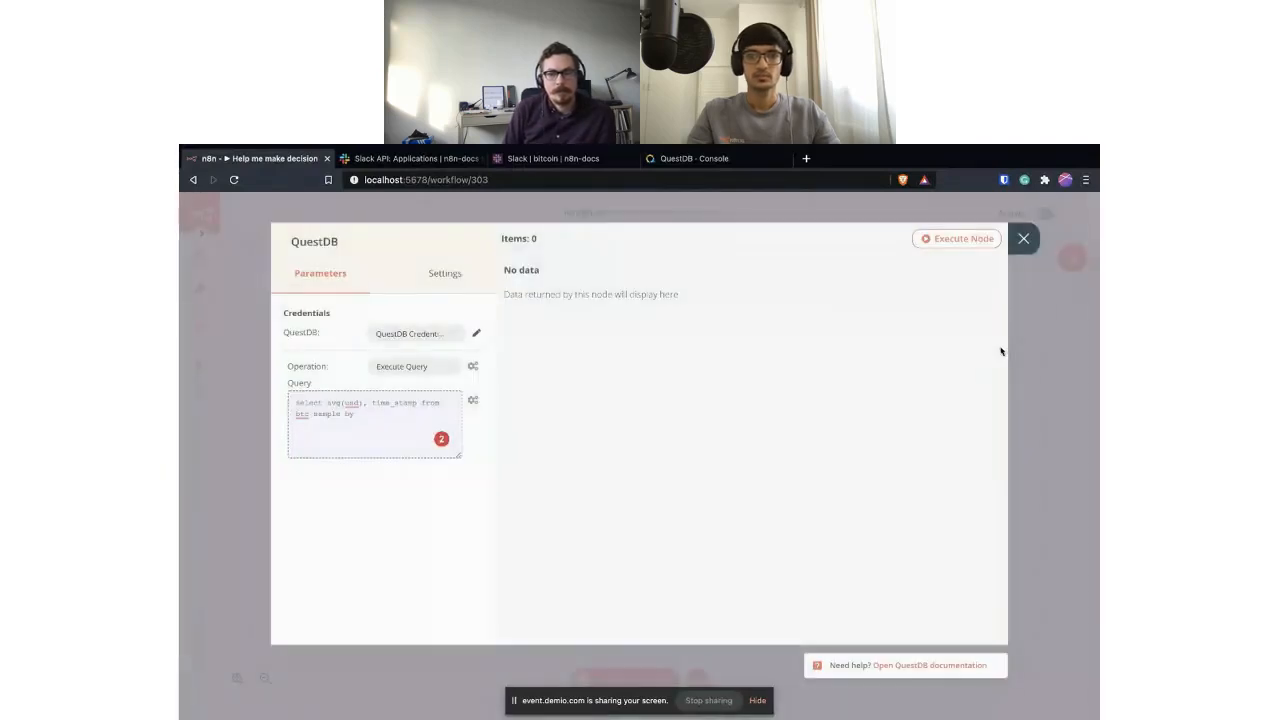
Execute the QuestDB node and examine its output as a table.
click(945, 243)
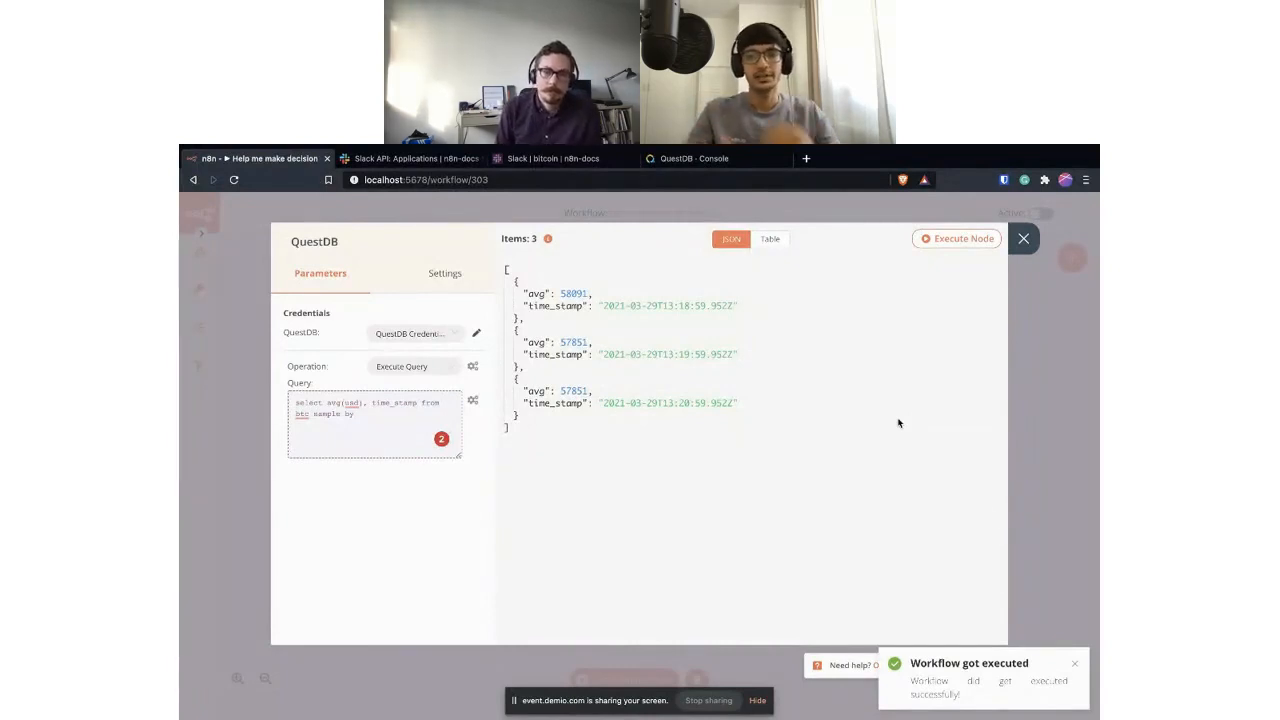
click(771, 240)
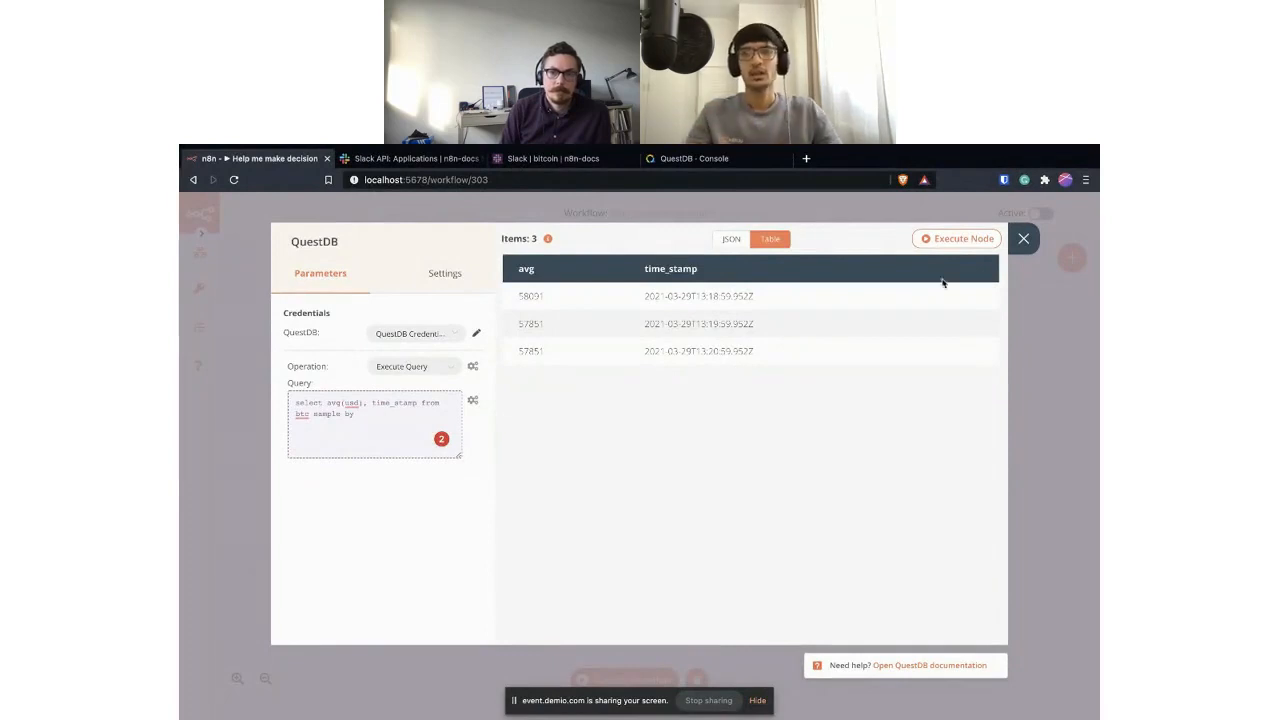
click(1030, 239)
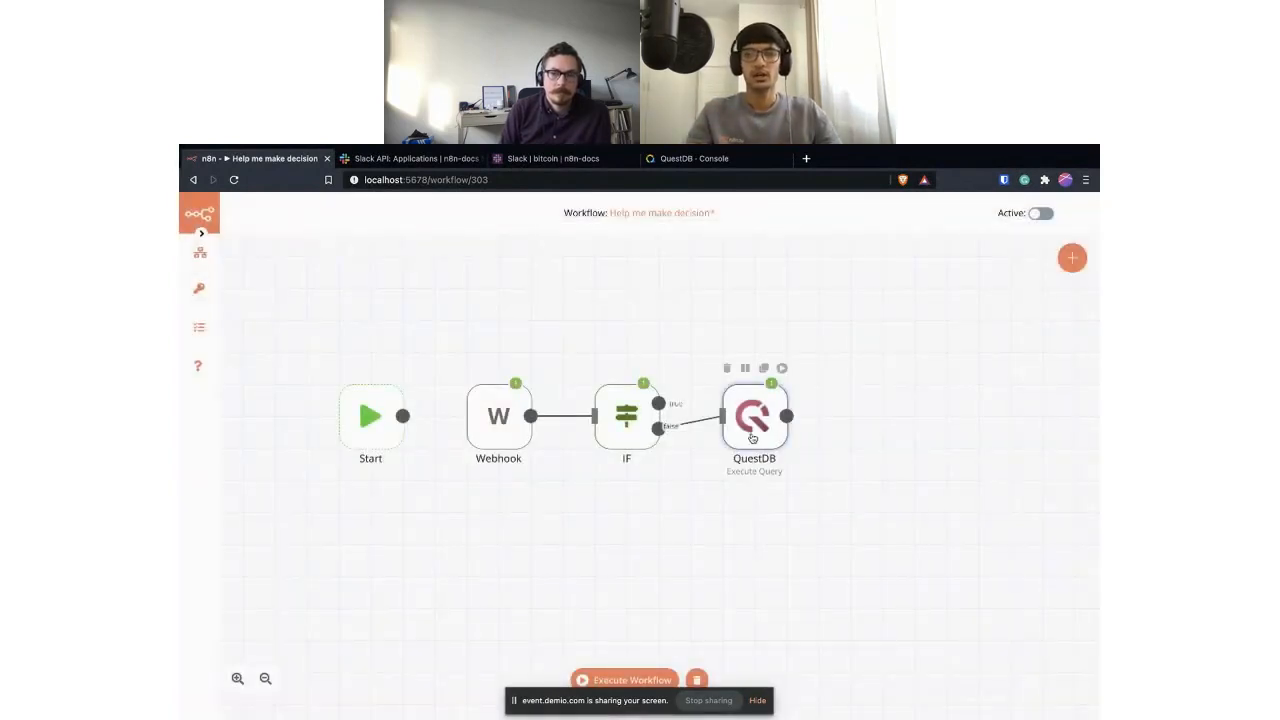
Move the QuestDB node lower on the canvas and connect a Date & Time node to its output.
drag(752, 437, 871, 487)
text(date)
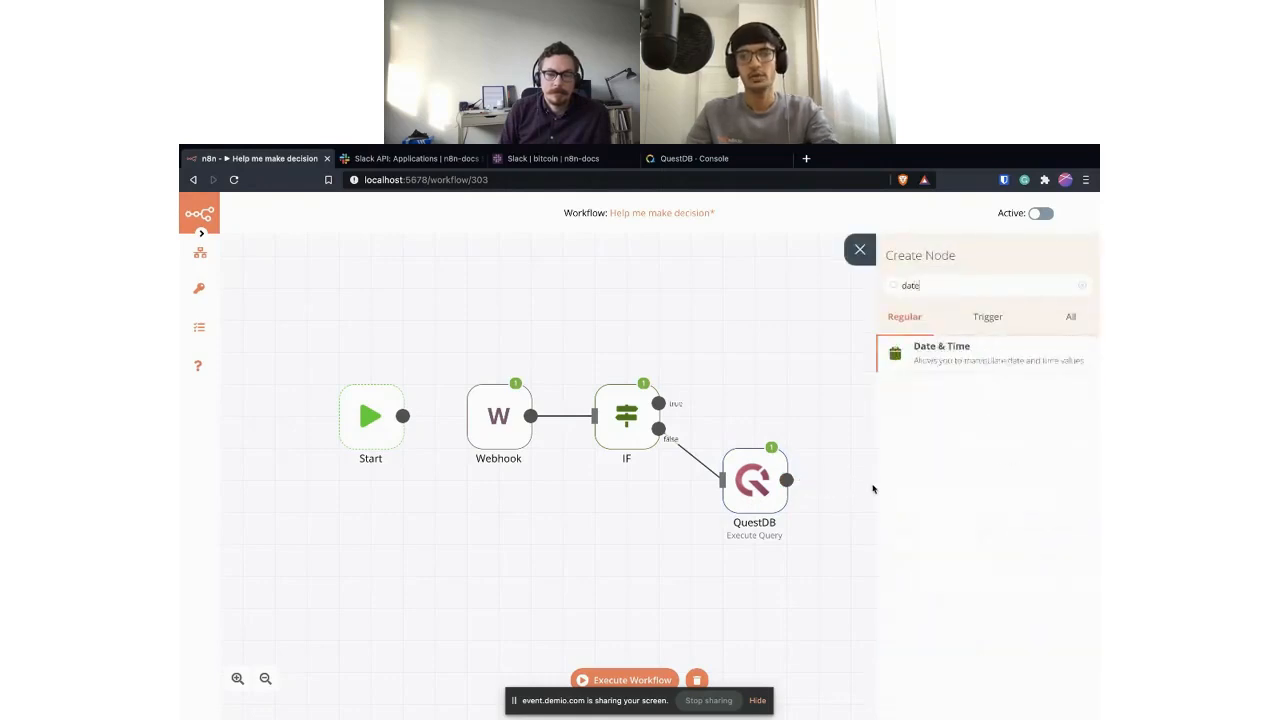
click(944, 363)
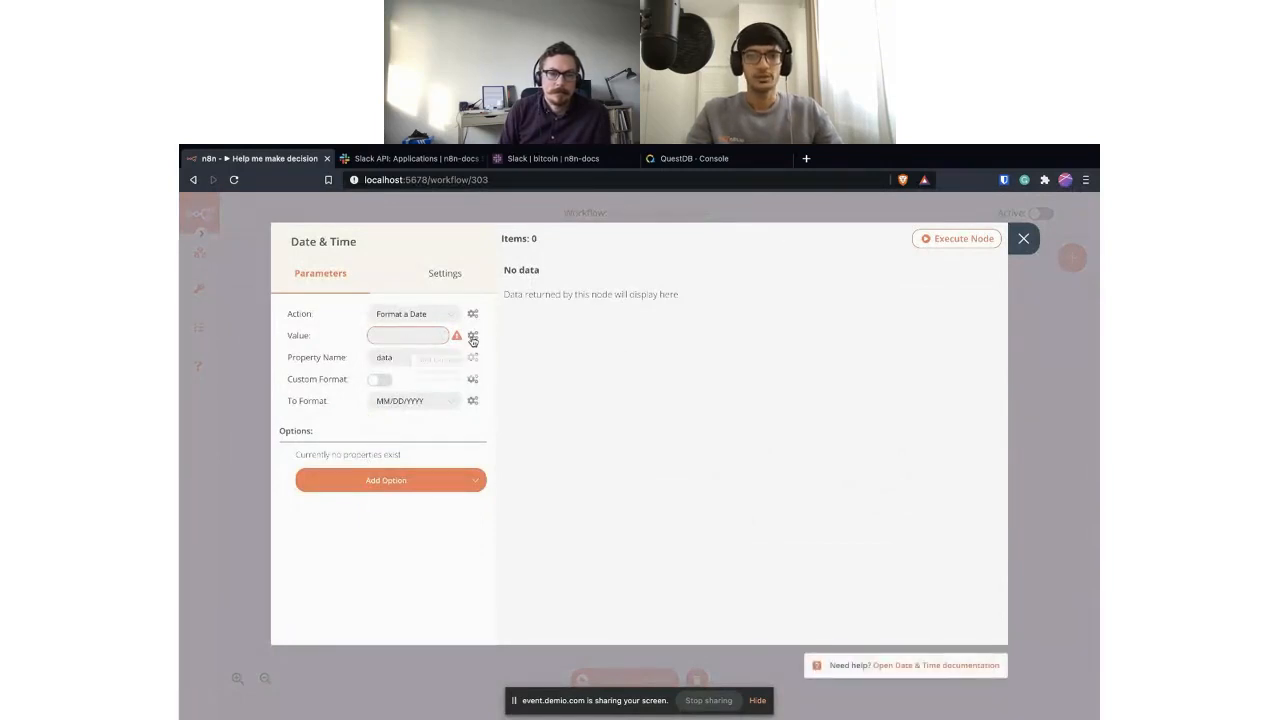
Set the Date & Time node's value to an expression referencing time_stamp in the current node's input JSON.
click(462, 365)
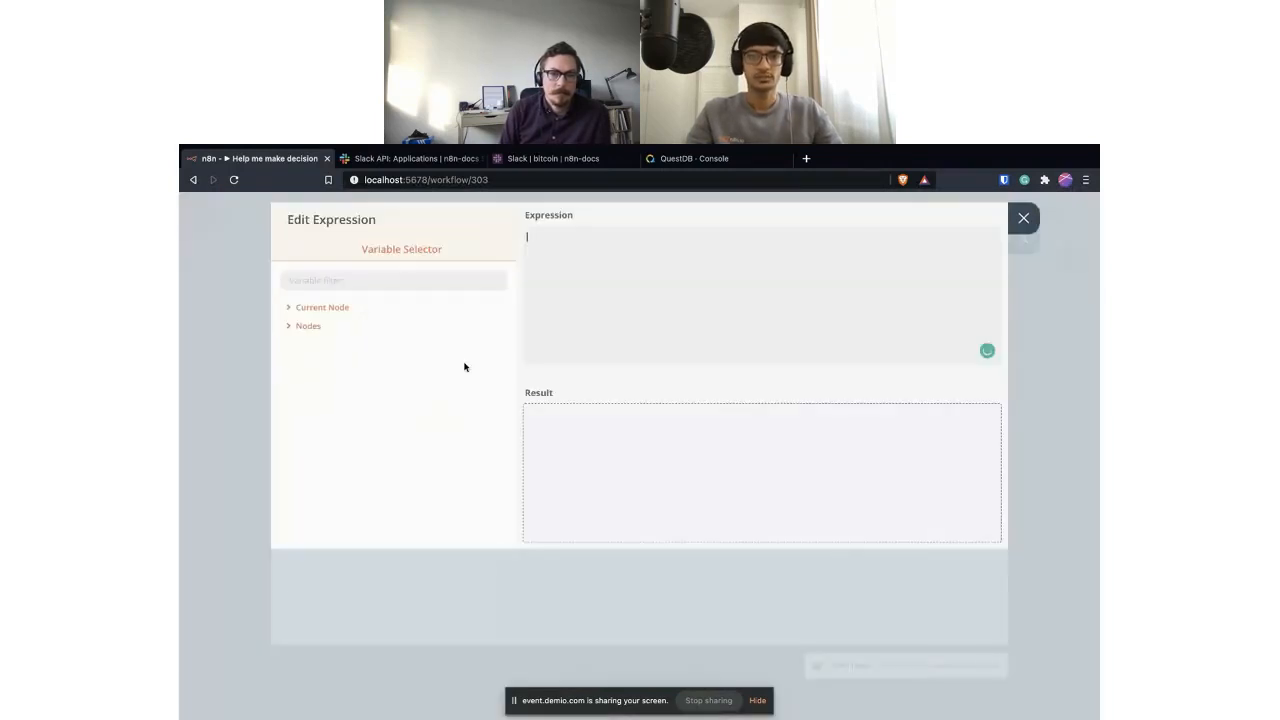
click(333, 309)
click(331, 326)
click(332, 345)
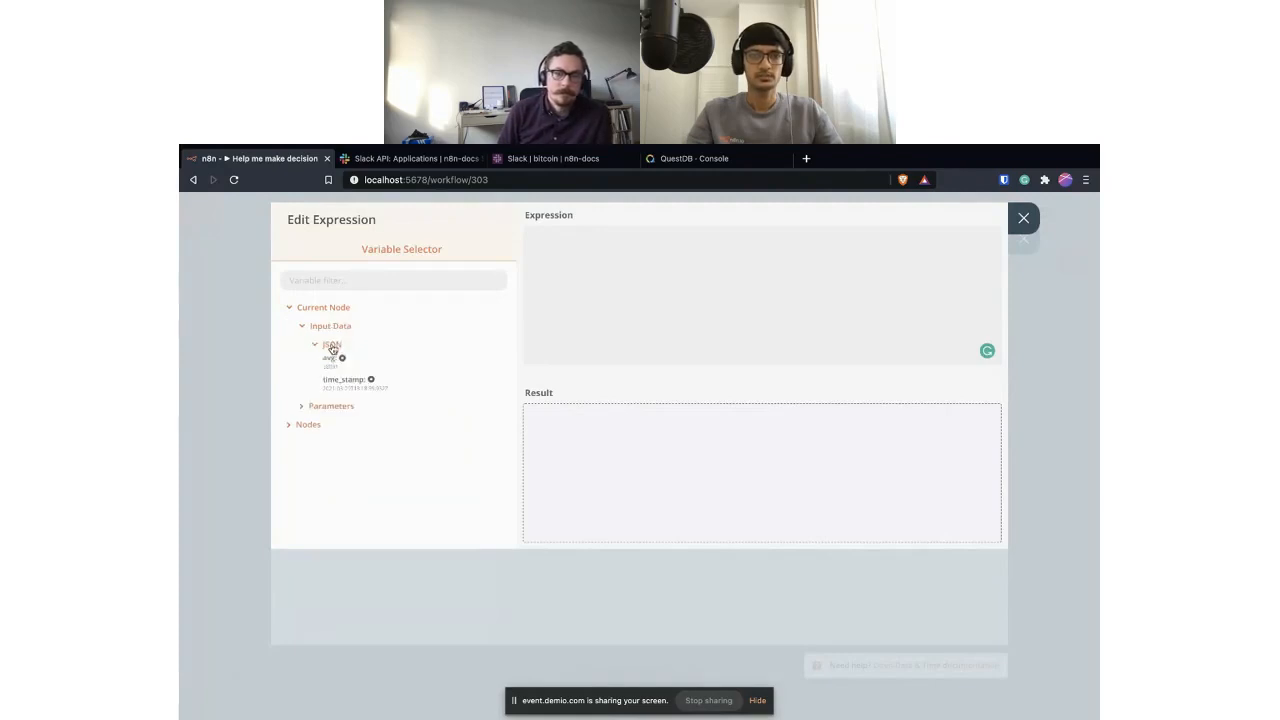
click(359, 387)
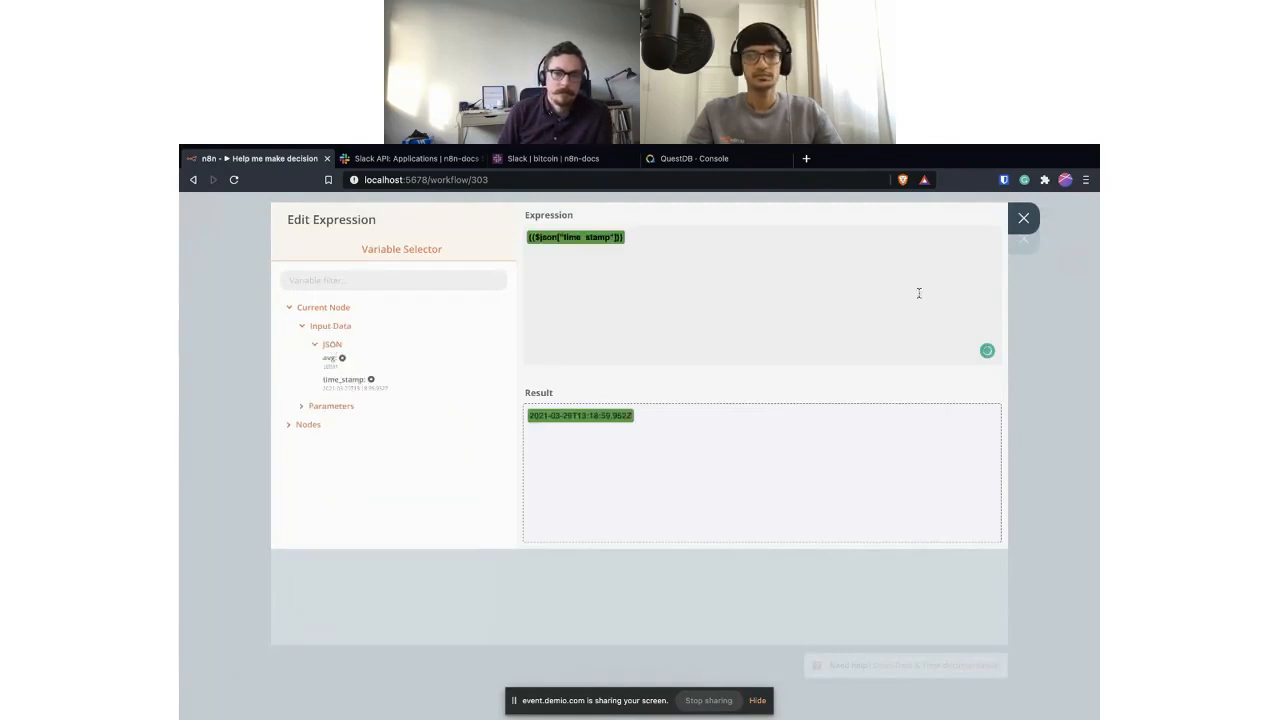
click(1021, 226)
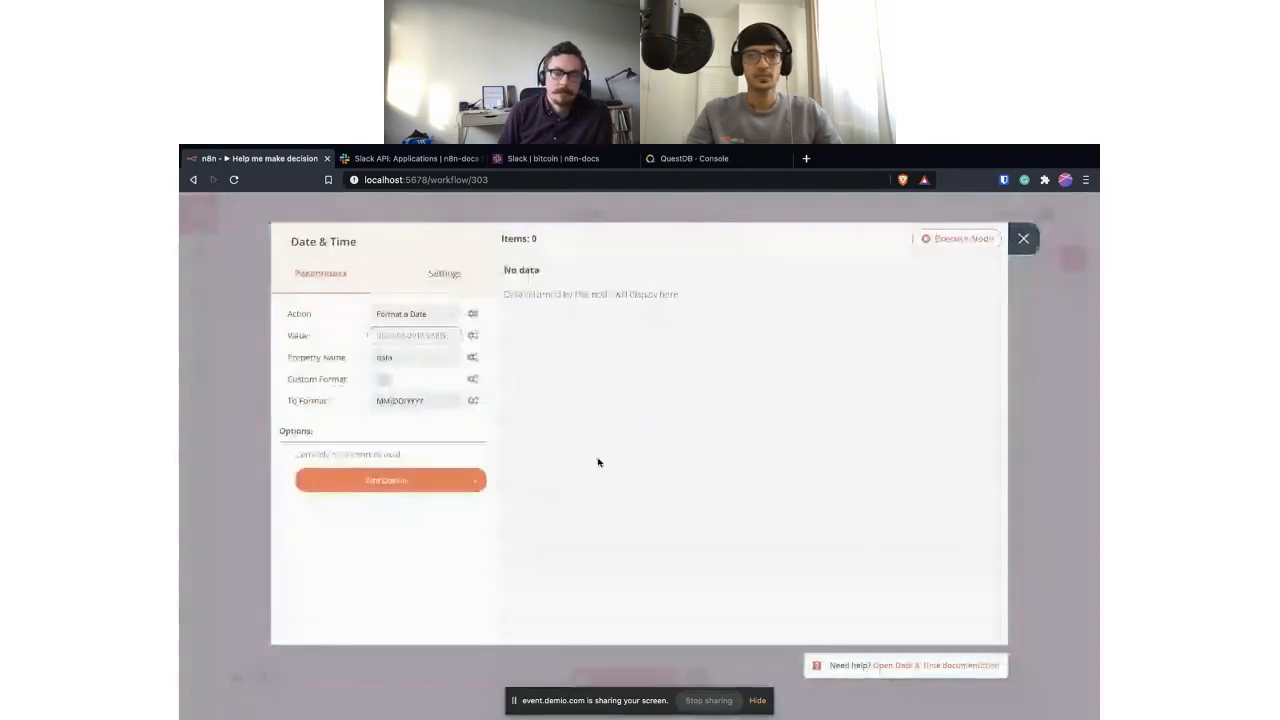
Set the Date & Time node's property name to time_stamp.
double_click(422, 358)
text(time)
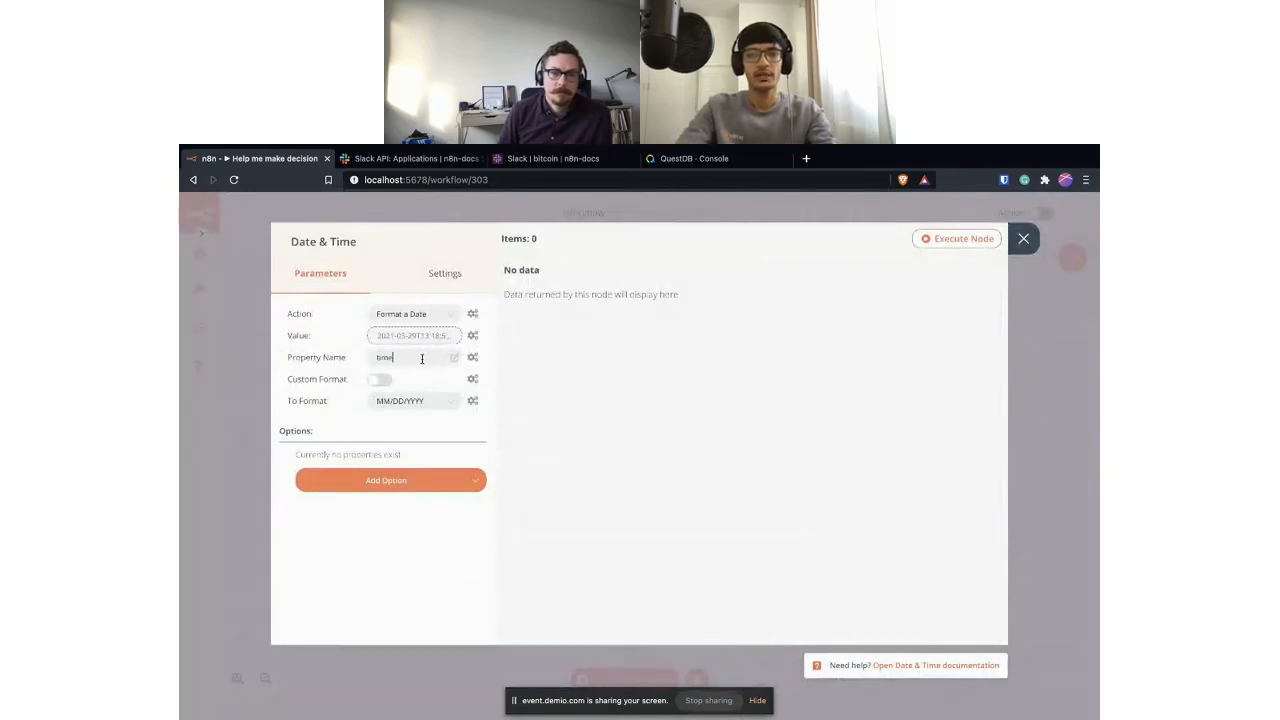
text(_stamp)
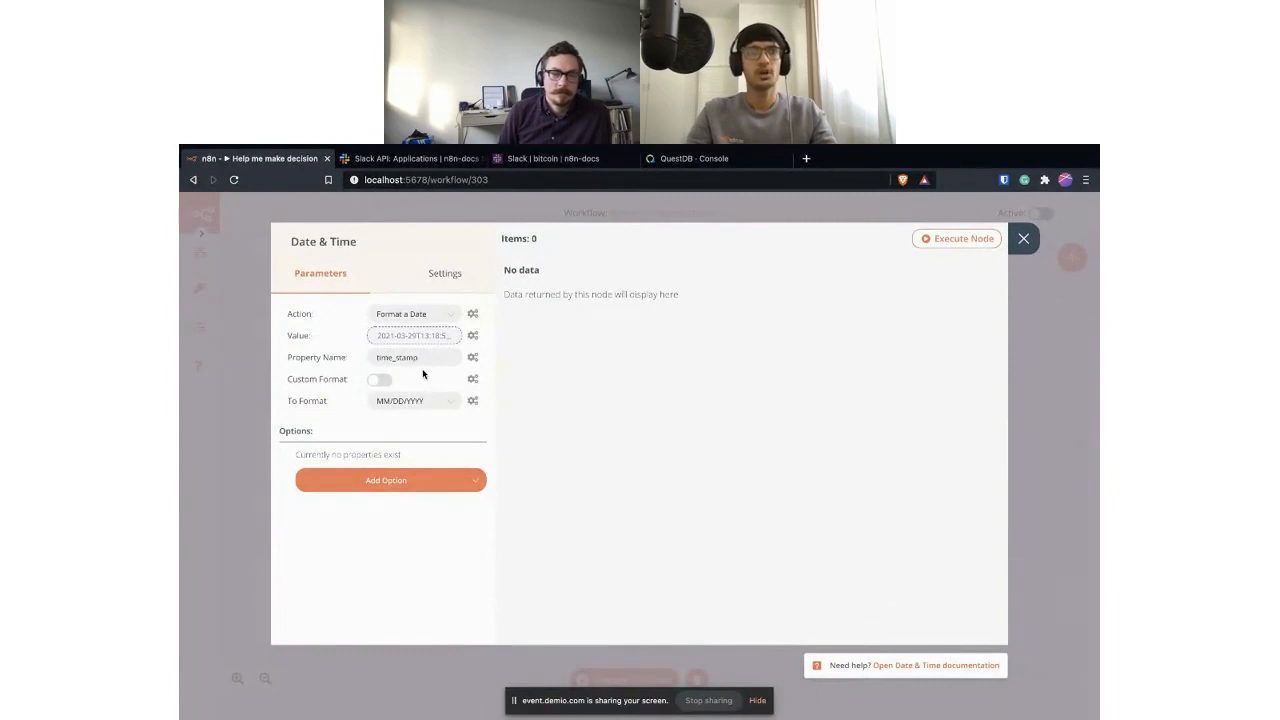
Enable a custom format of DD.MM HH:MM:SS for the formatted date and execute the Date & Time node.
click(382, 381)
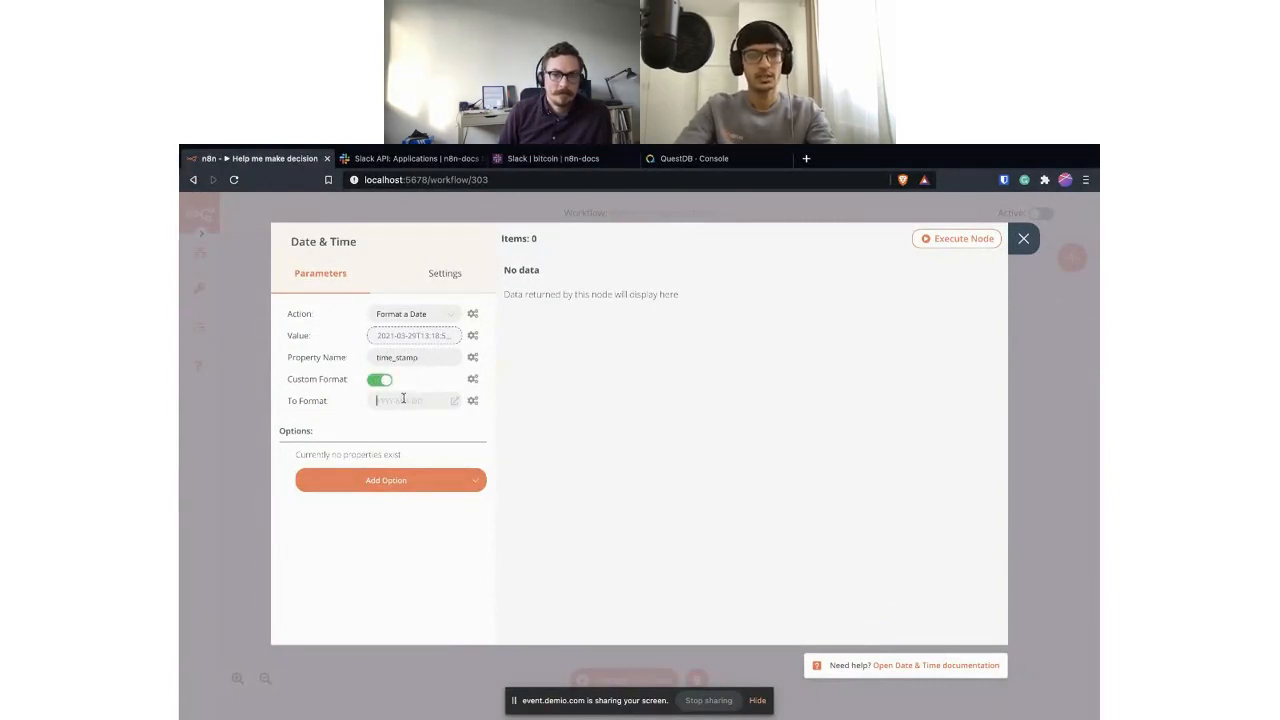
click(403, 399)
text(DD)
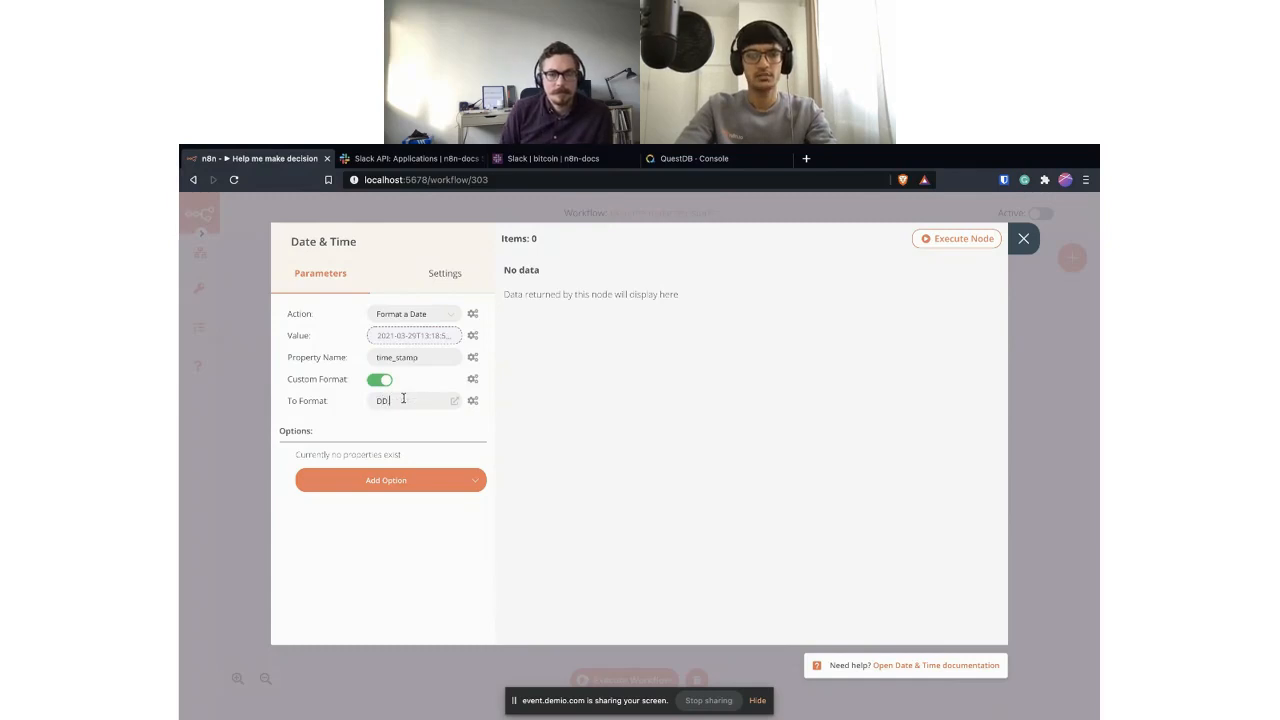
text(.MM HH)
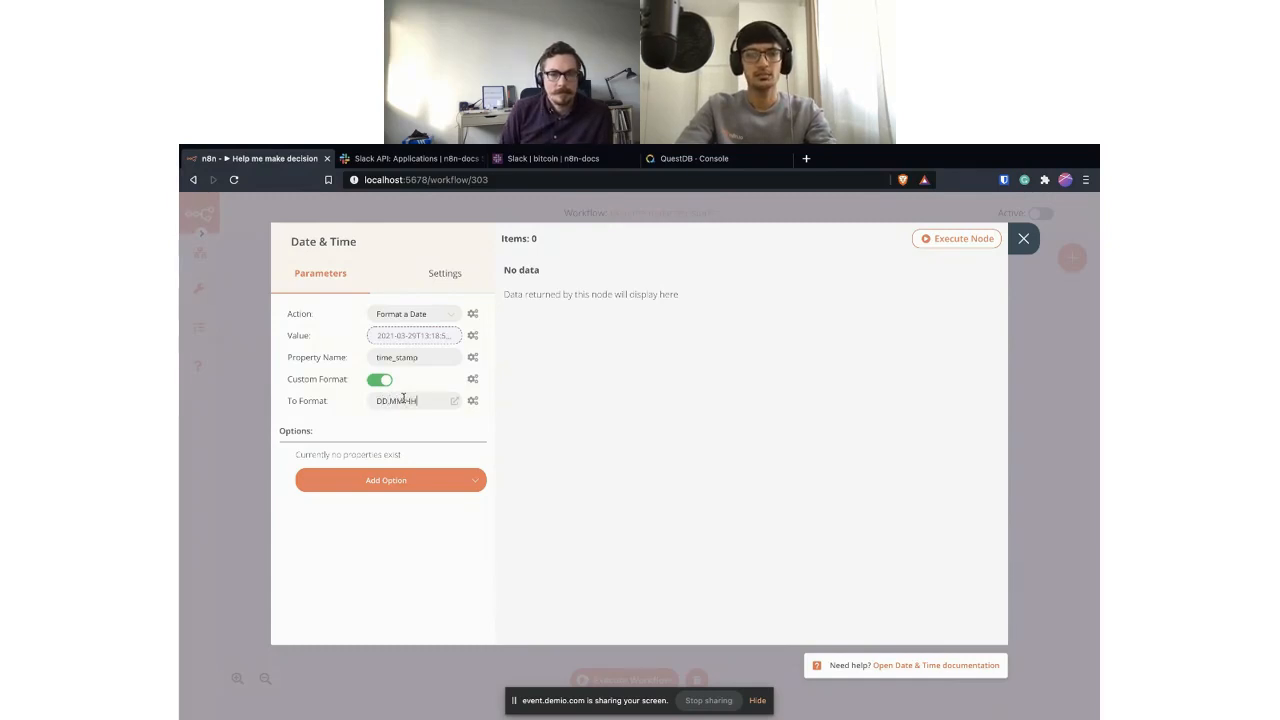
text(-HH:MM:S)
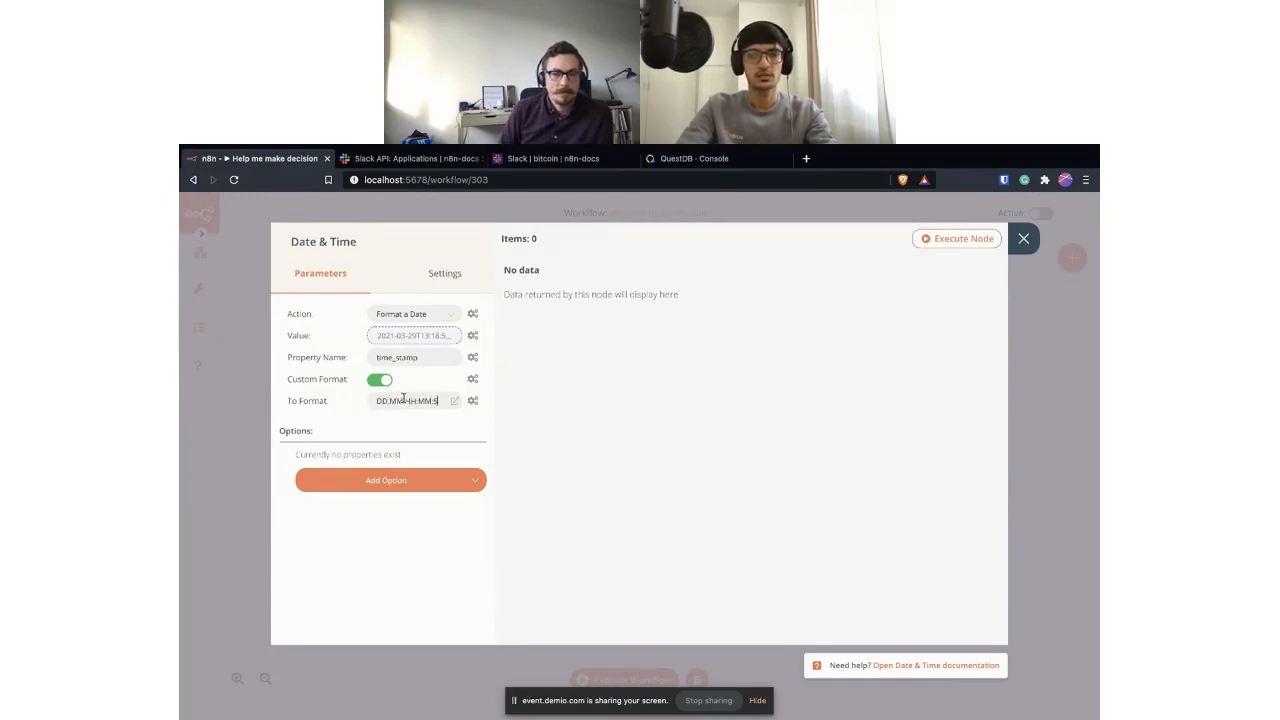
text(S)
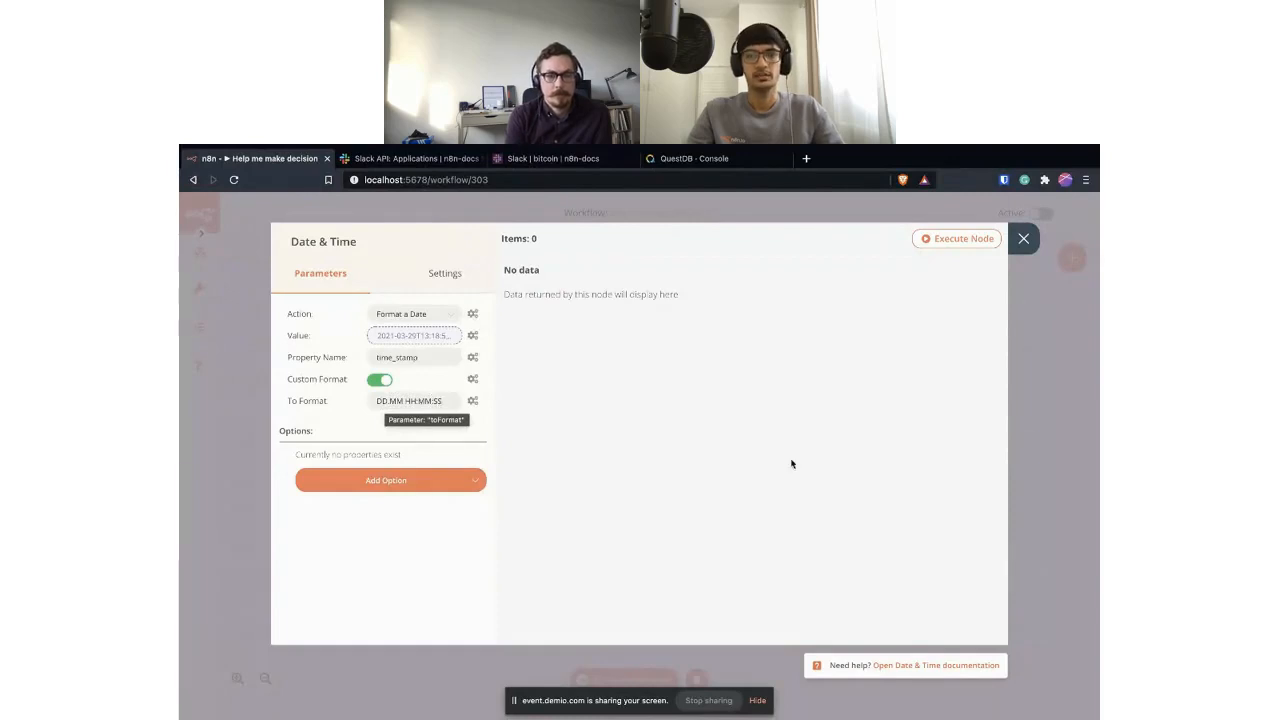
click(945, 238)
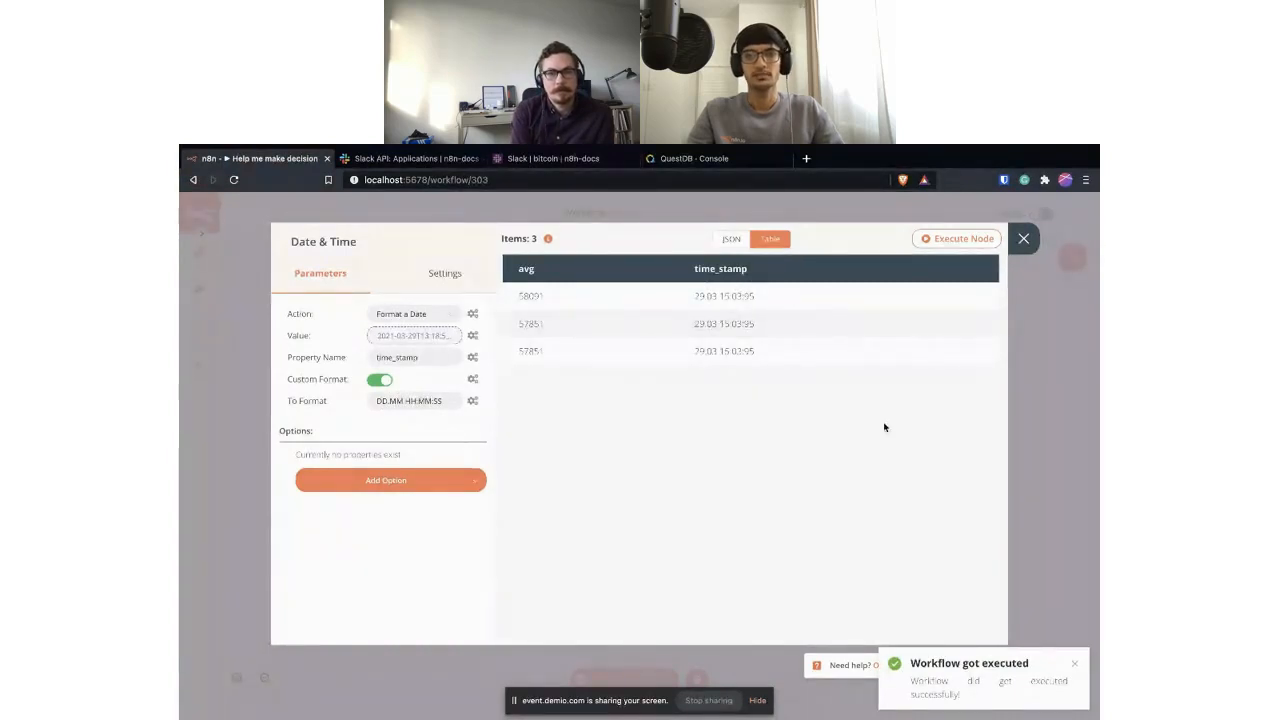
click(1026, 238)
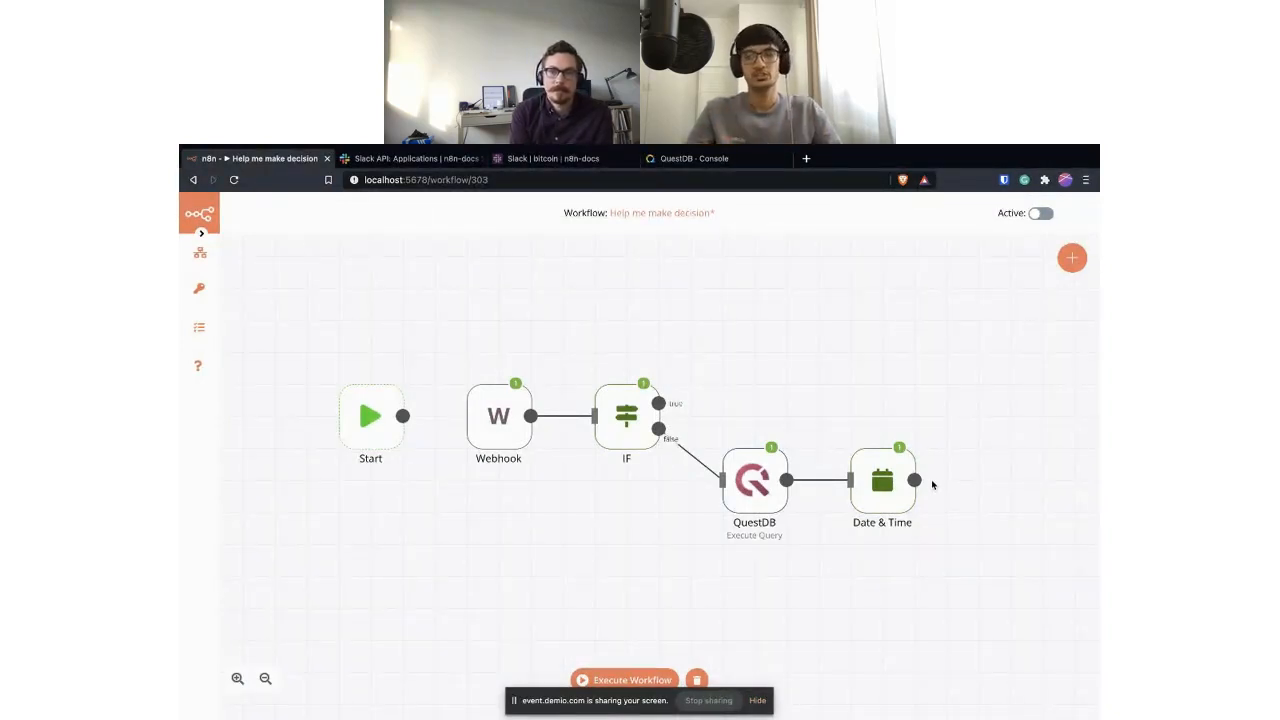
Connect a Slack node to the Date & Time node's output.
drag(915, 480, 977, 488)
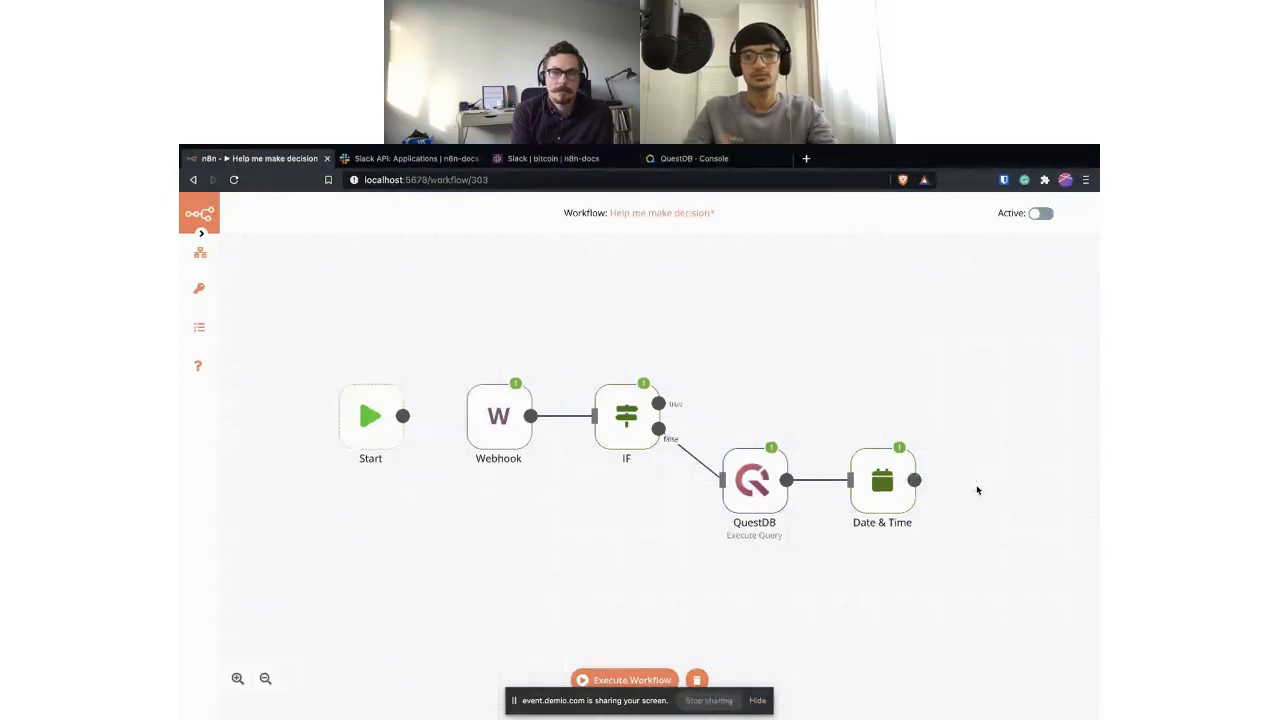
text(slac)
click(930, 352)
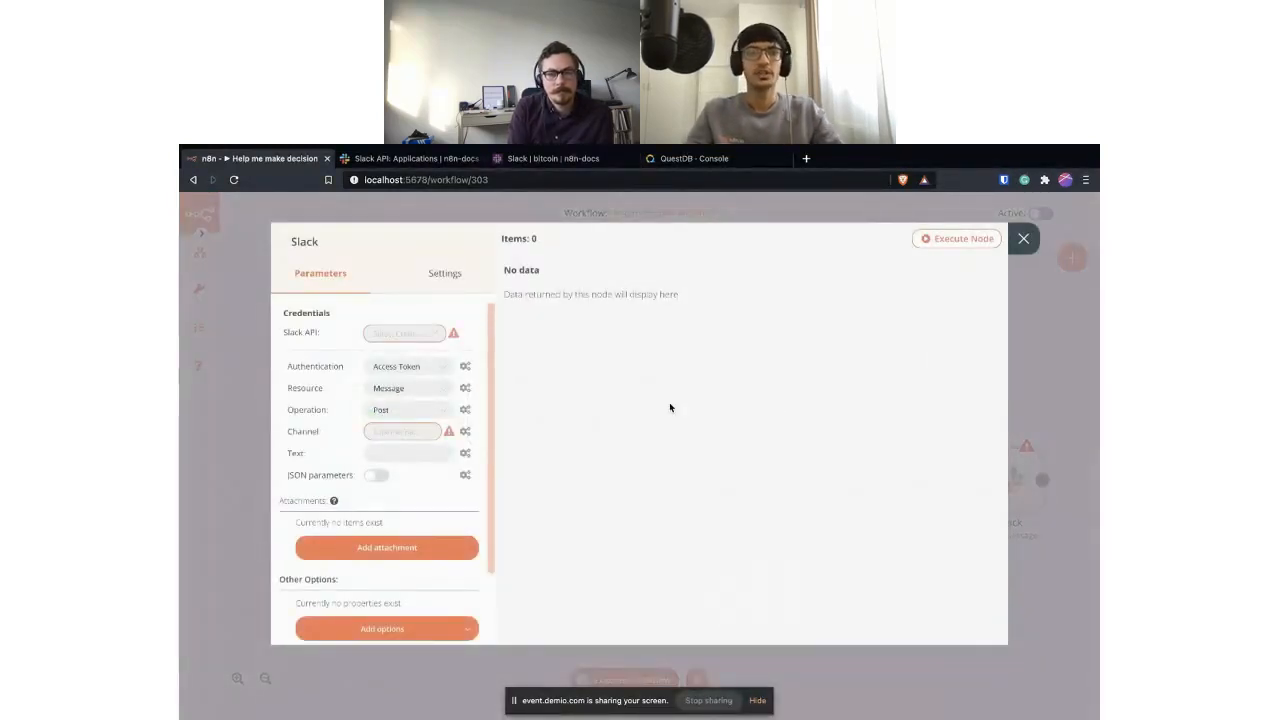
Start new Slack API credentials for the Slack node and paste the bitcoin-ticker app's Bot User OAuth Token as the access token.
click(437, 334)
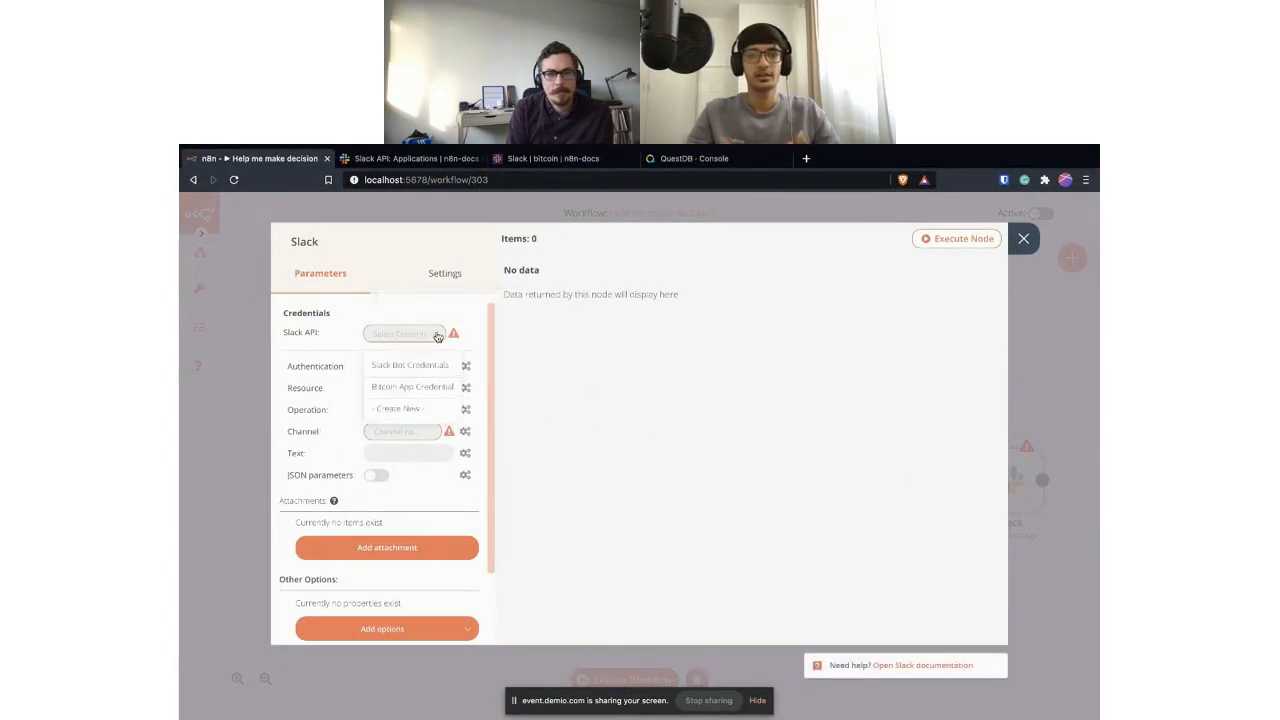
click(415, 410)
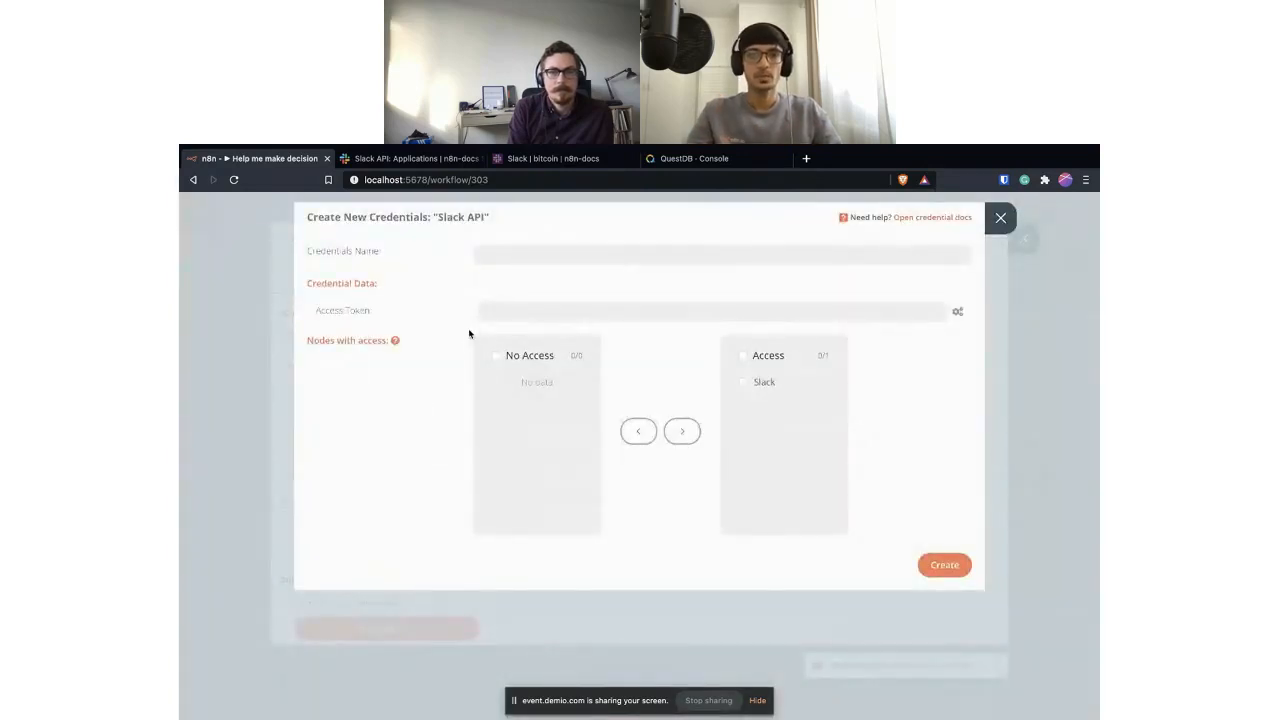
click(420, 159)
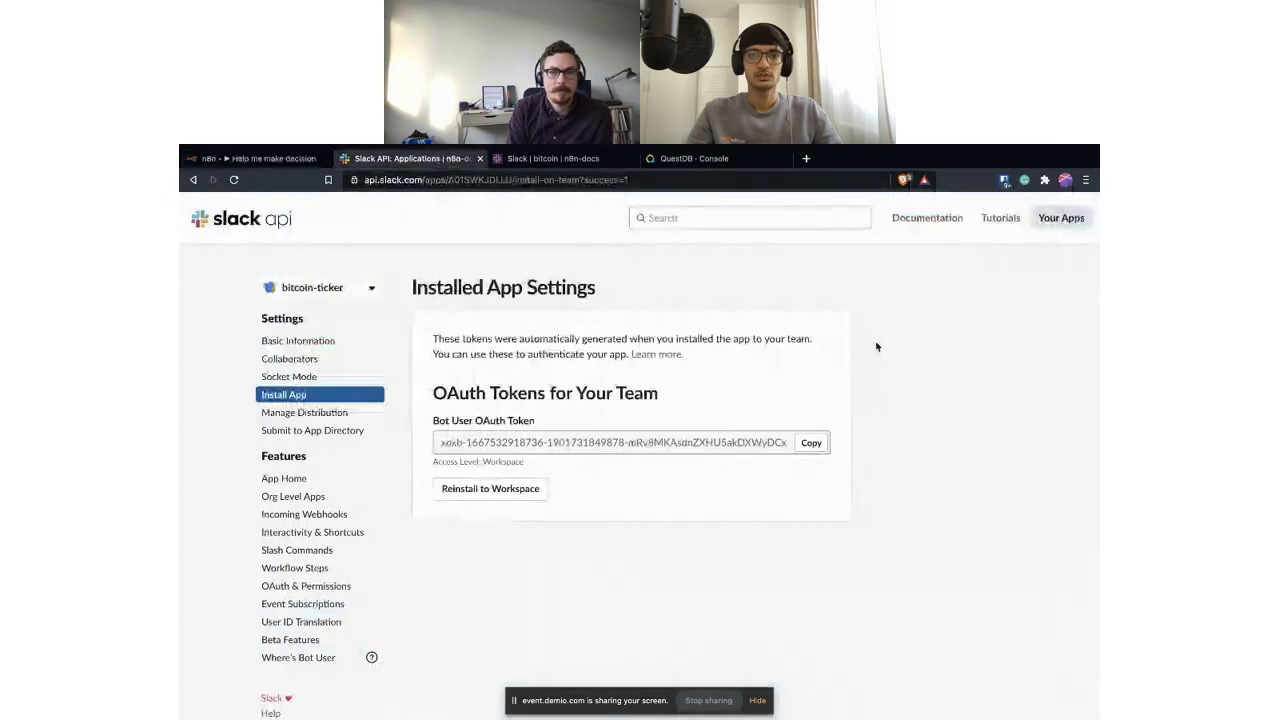
click(810, 444)
click(265, 158)
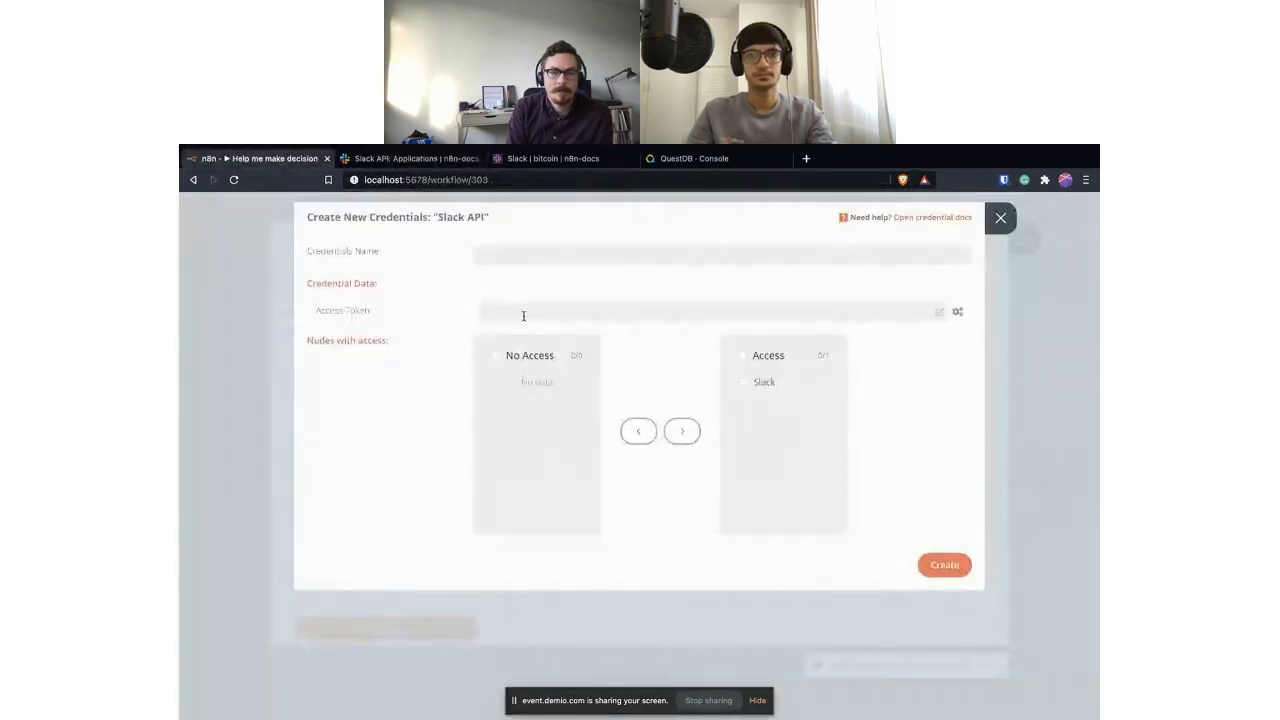
key(ctrl+v)
Name the new Slack API credentials Bitcoin Slack App and create them.
click(522, 252)
text(B)
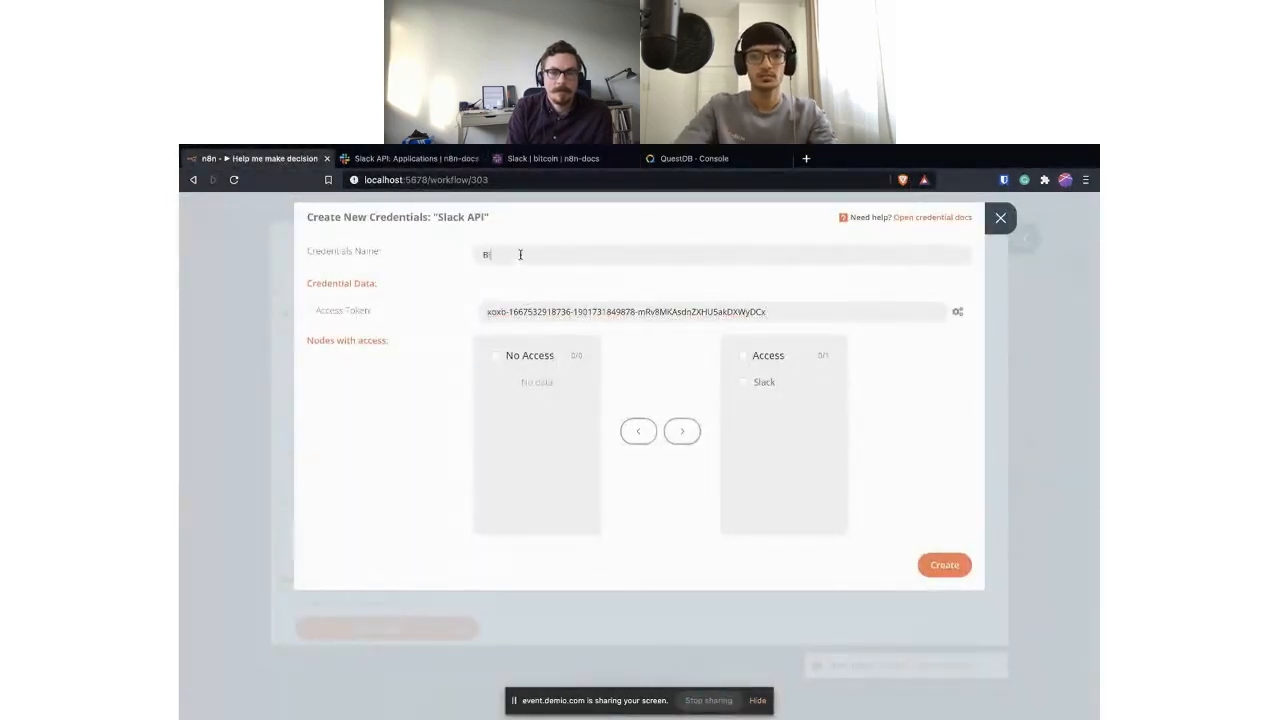
text(itcoin Slack)
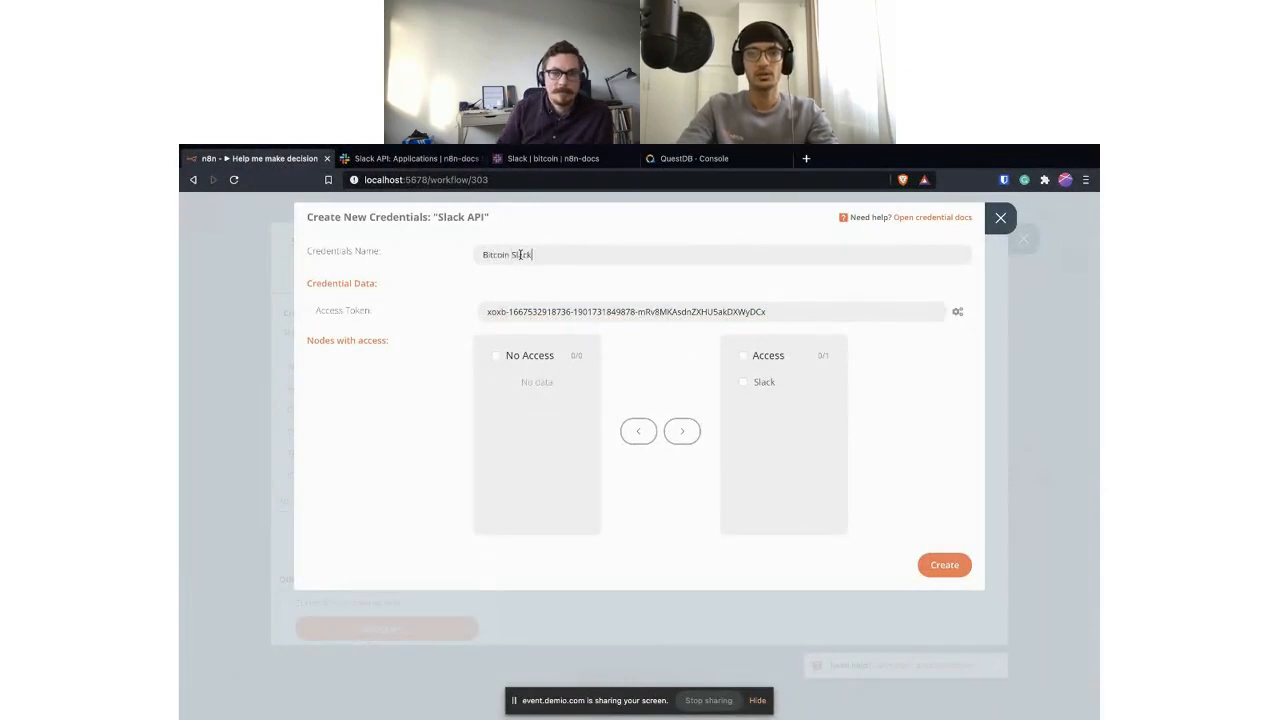
text( Appp)
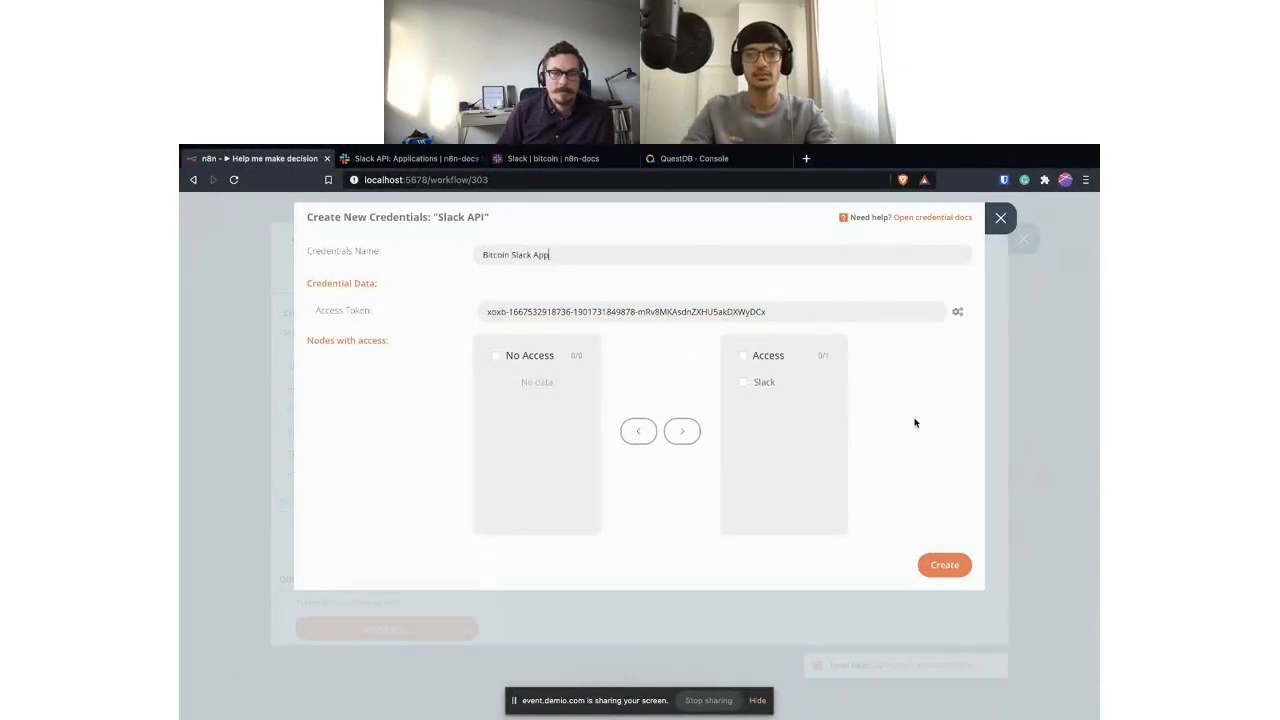
click(946, 566)
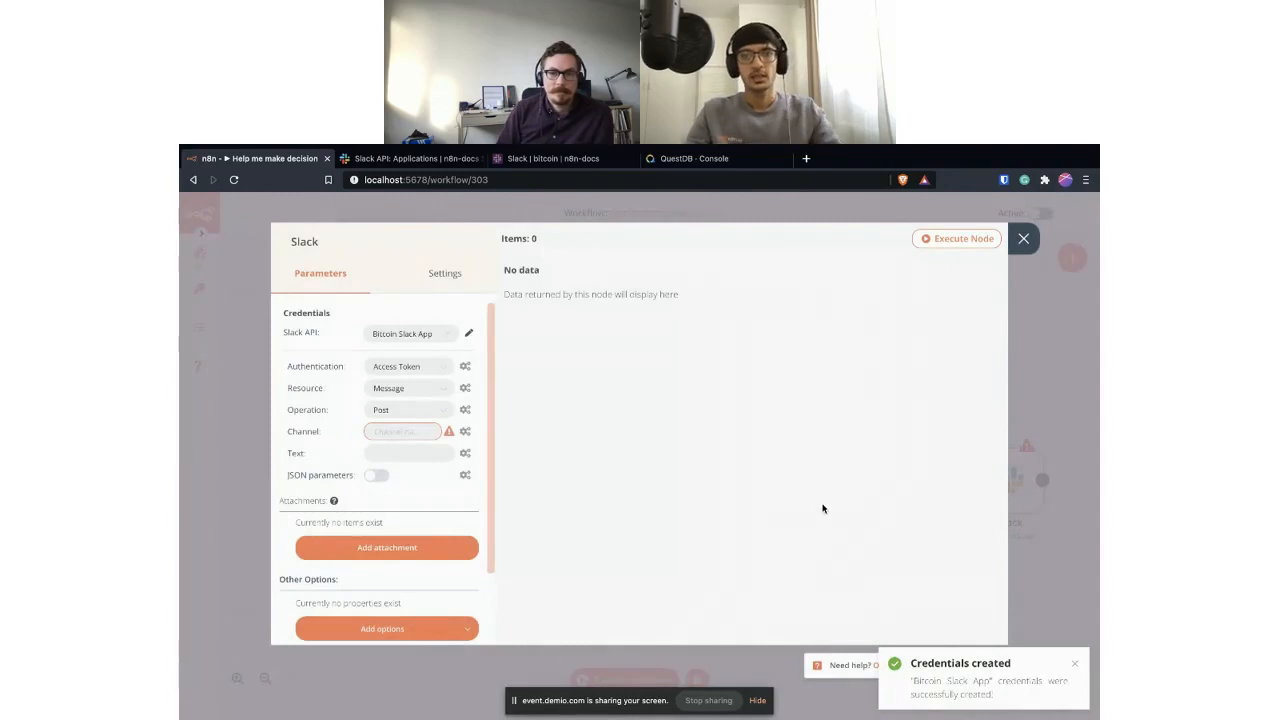
In the bitcoin-ticker app's OAuth & Permissions settings on Slack API, add the chat:write bot token scope.
click(433, 167)
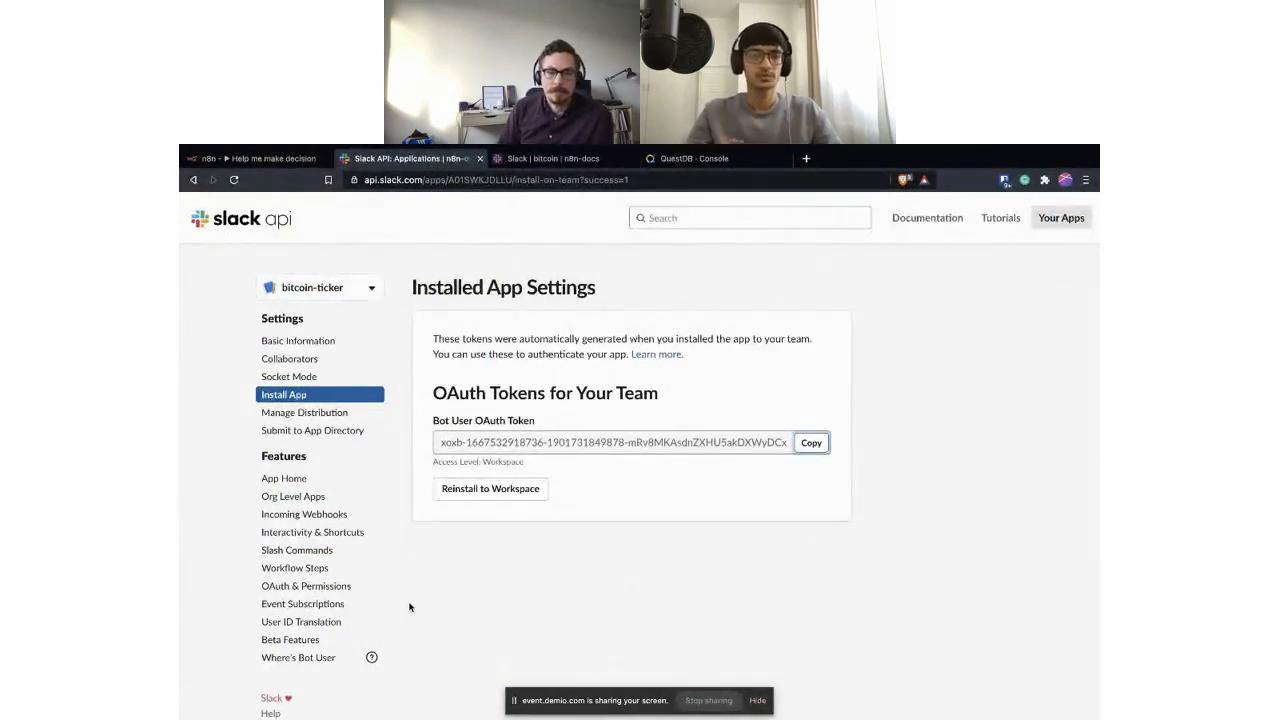
click(322, 590)
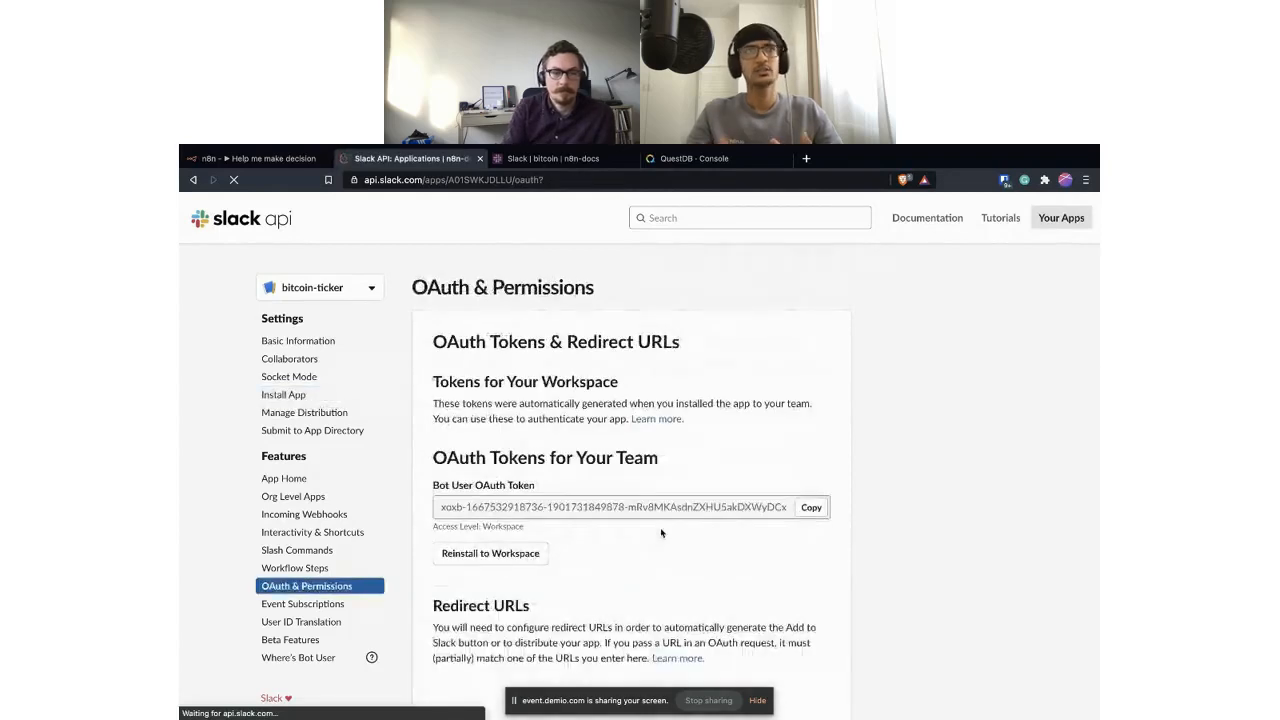
scroll(661, 533, down, 5)
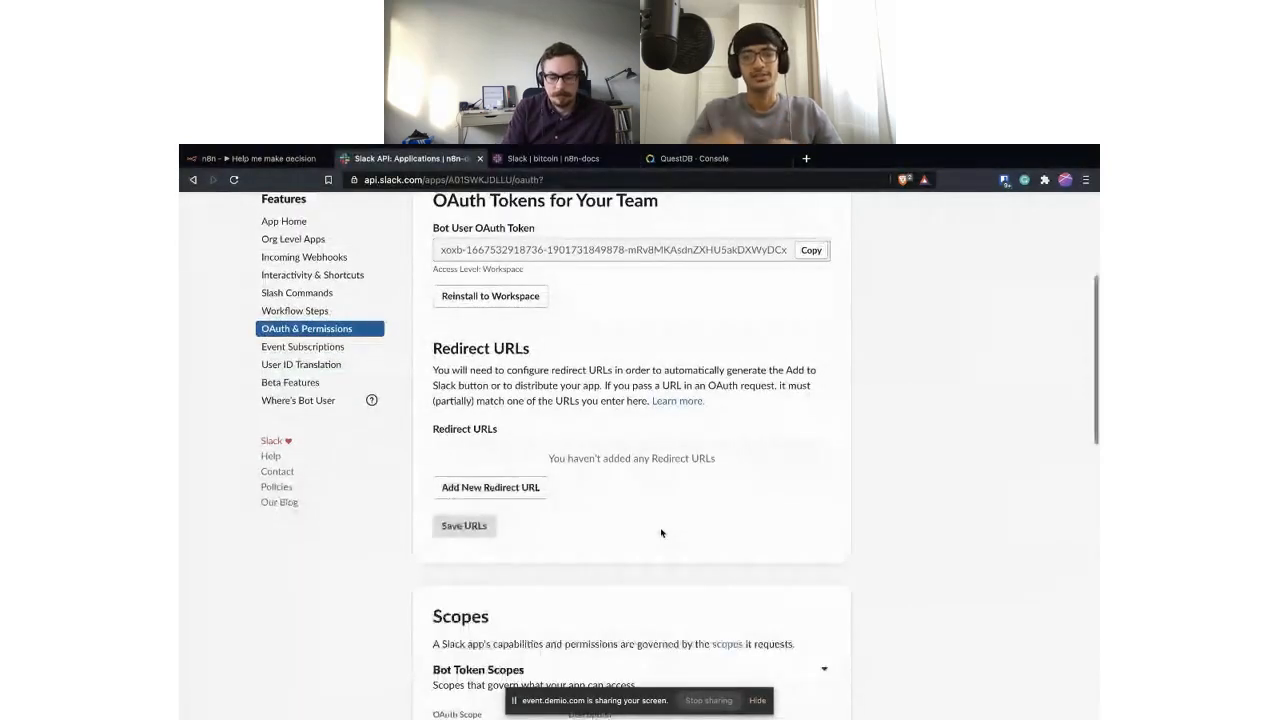
scroll(661, 533, down, 5)
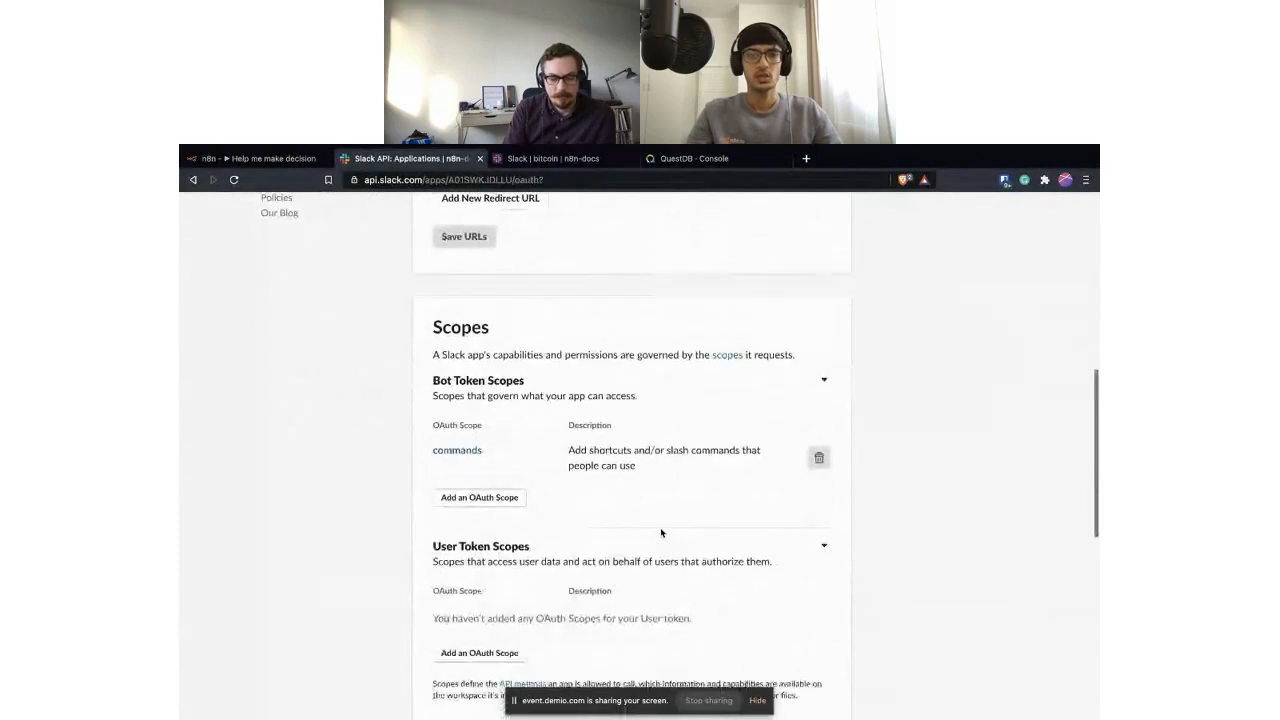
click(492, 497)
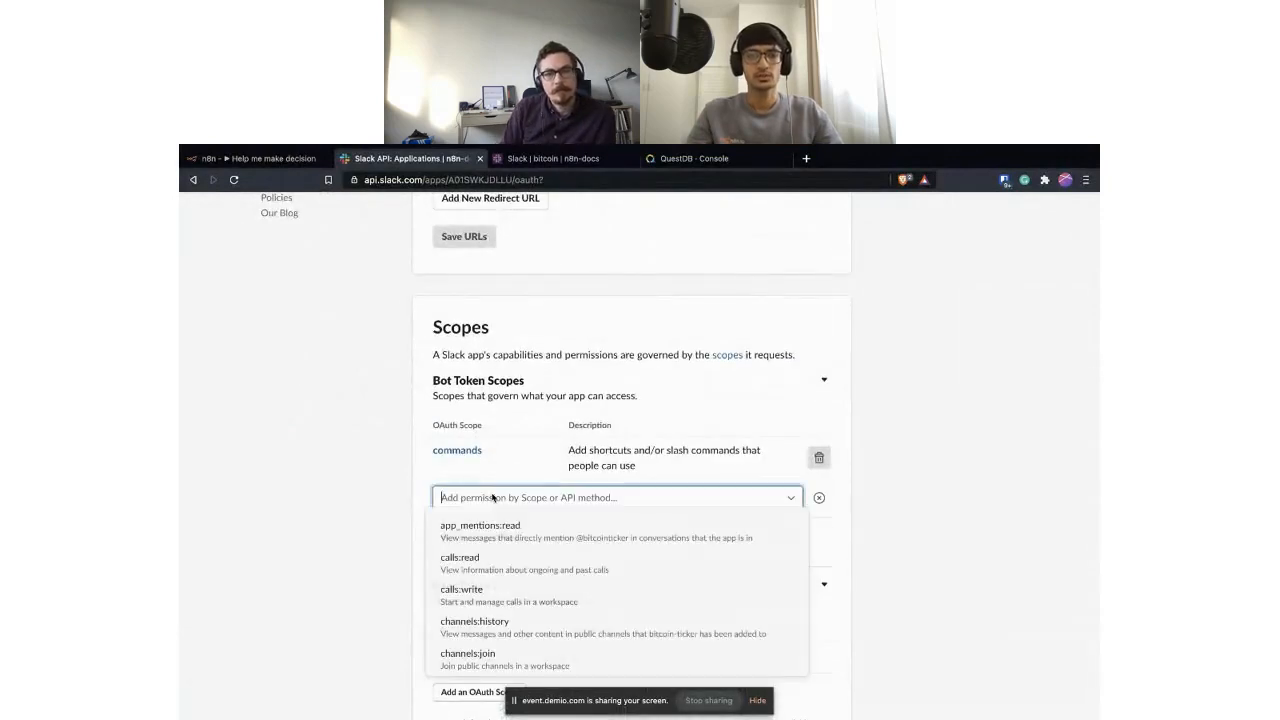
text(chat)
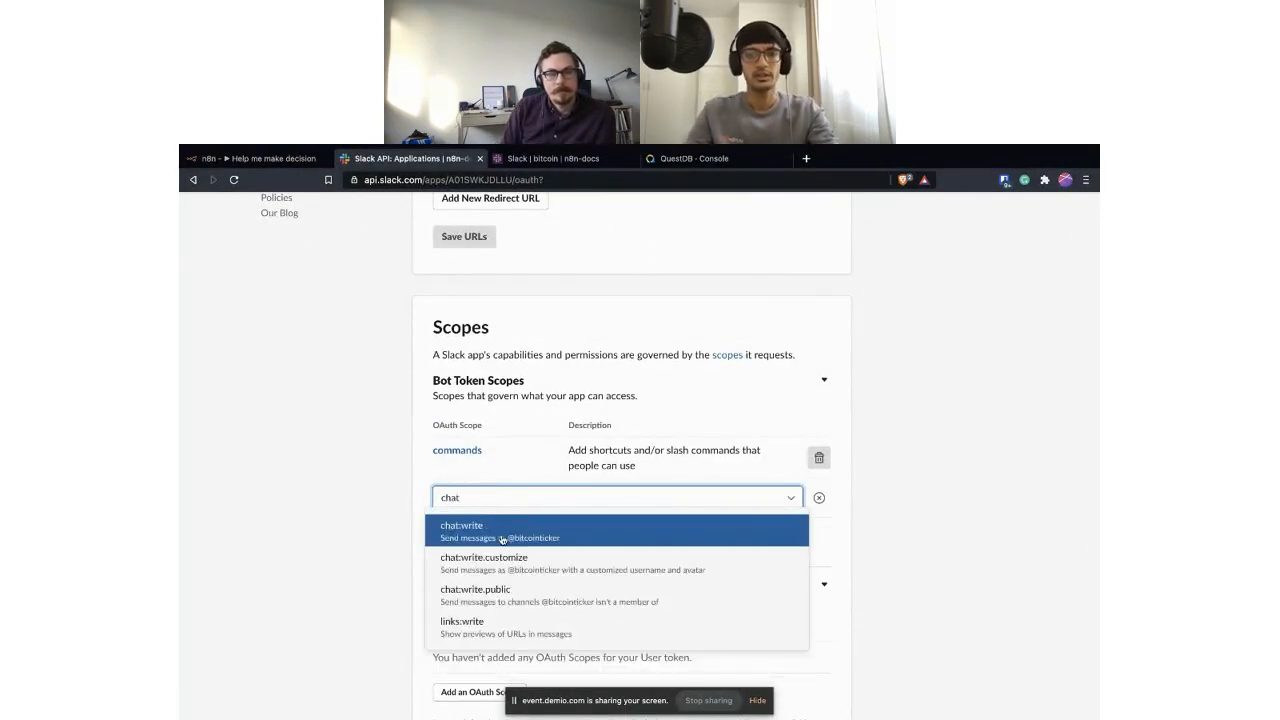
click(502, 531)
Add the chat:write.public bot token scope and reinstall bitcoin-ticker to the n8n-docs workspace, allowing its requested permissions.
click(499, 557)
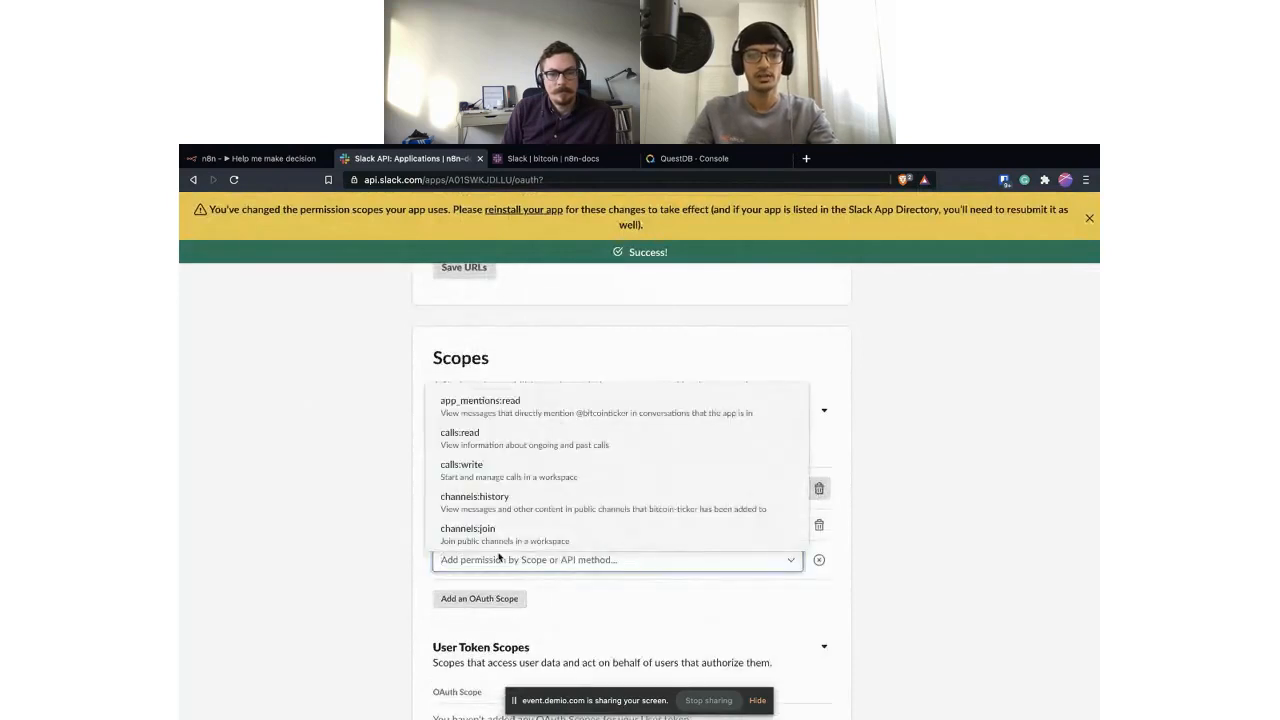
text(chat)
click(505, 621)
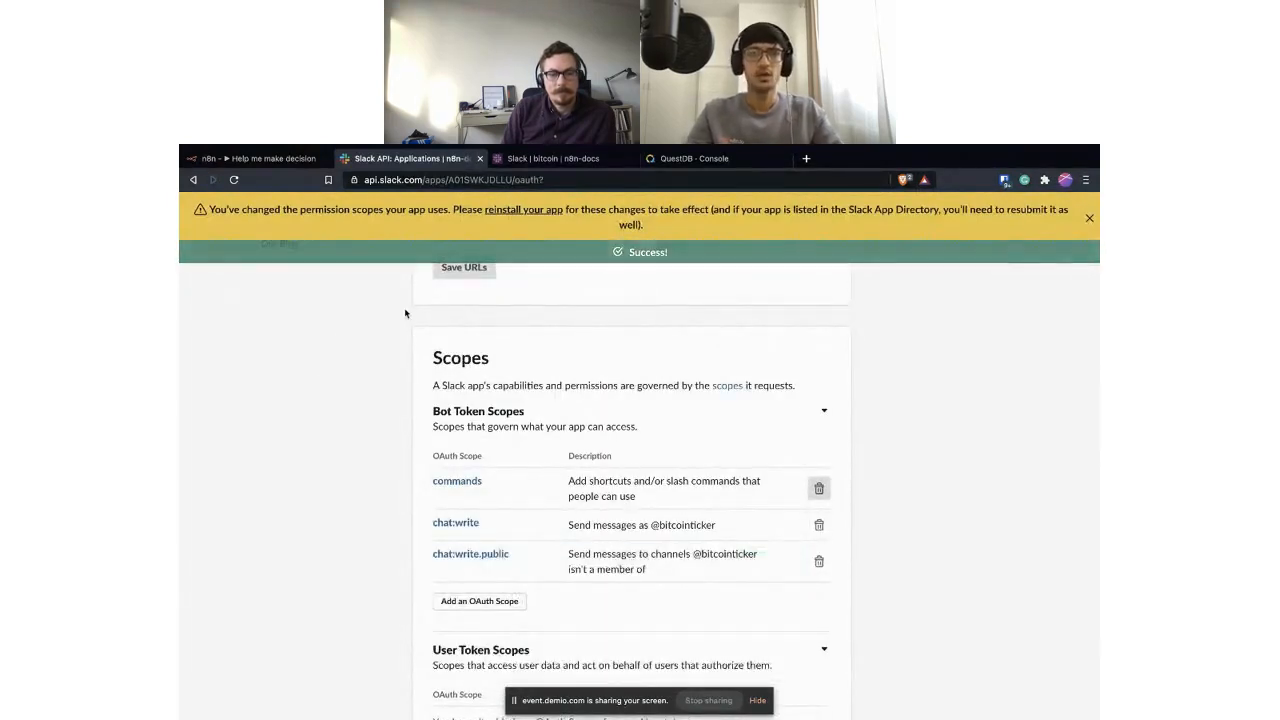
click(512, 209)
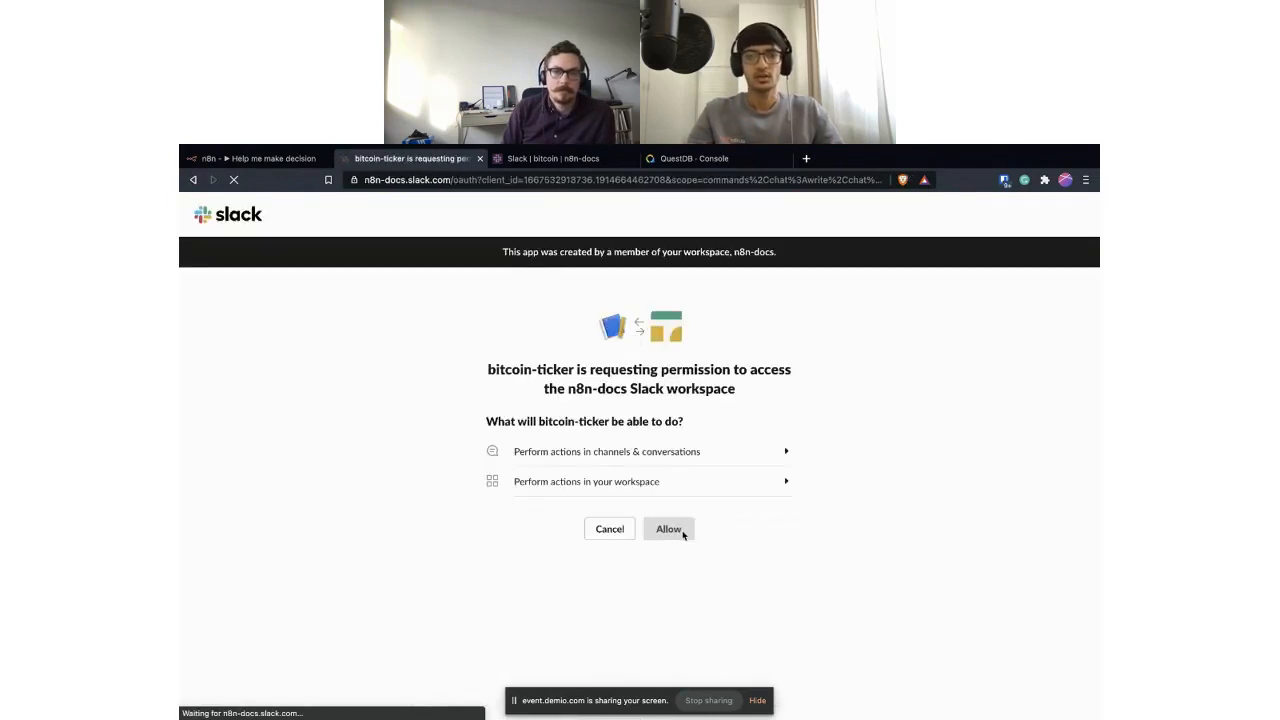
click(668, 529)
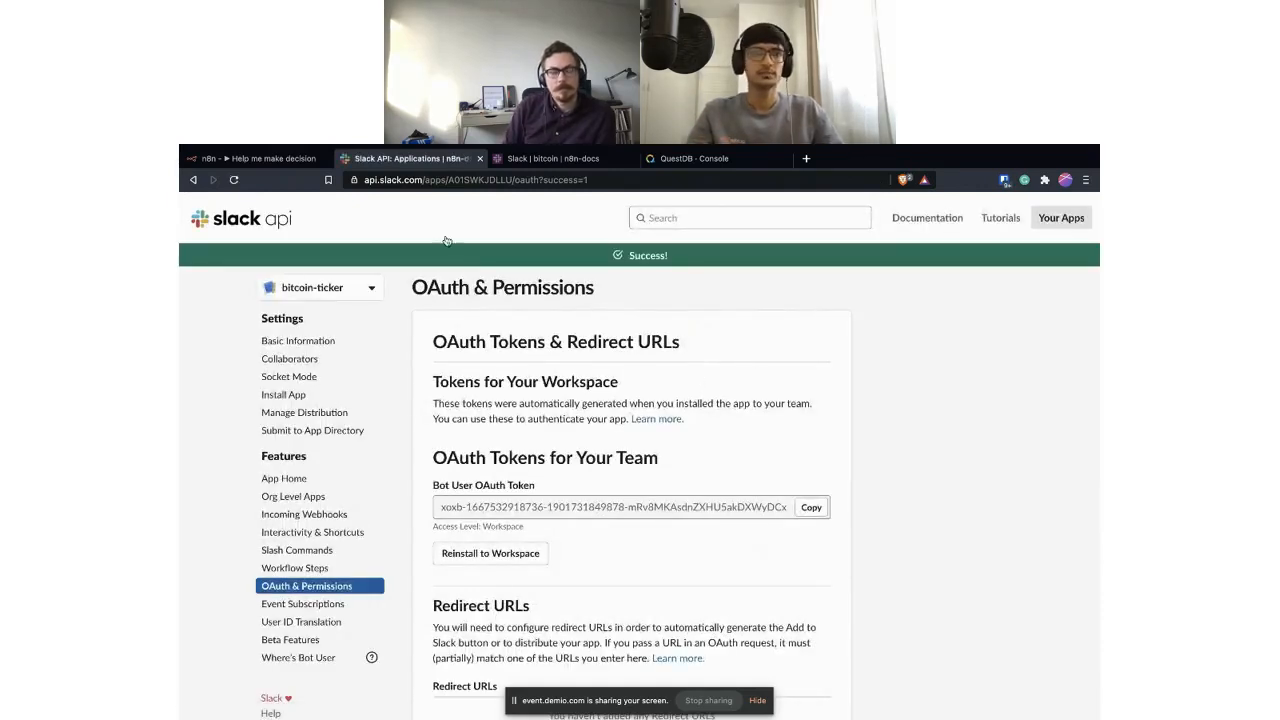
Back in n8n, set the Slack node's Channel to the expression {{$item(0).$node["Webhook"].json["body"]["channel_id"]}}.
click(278, 158)
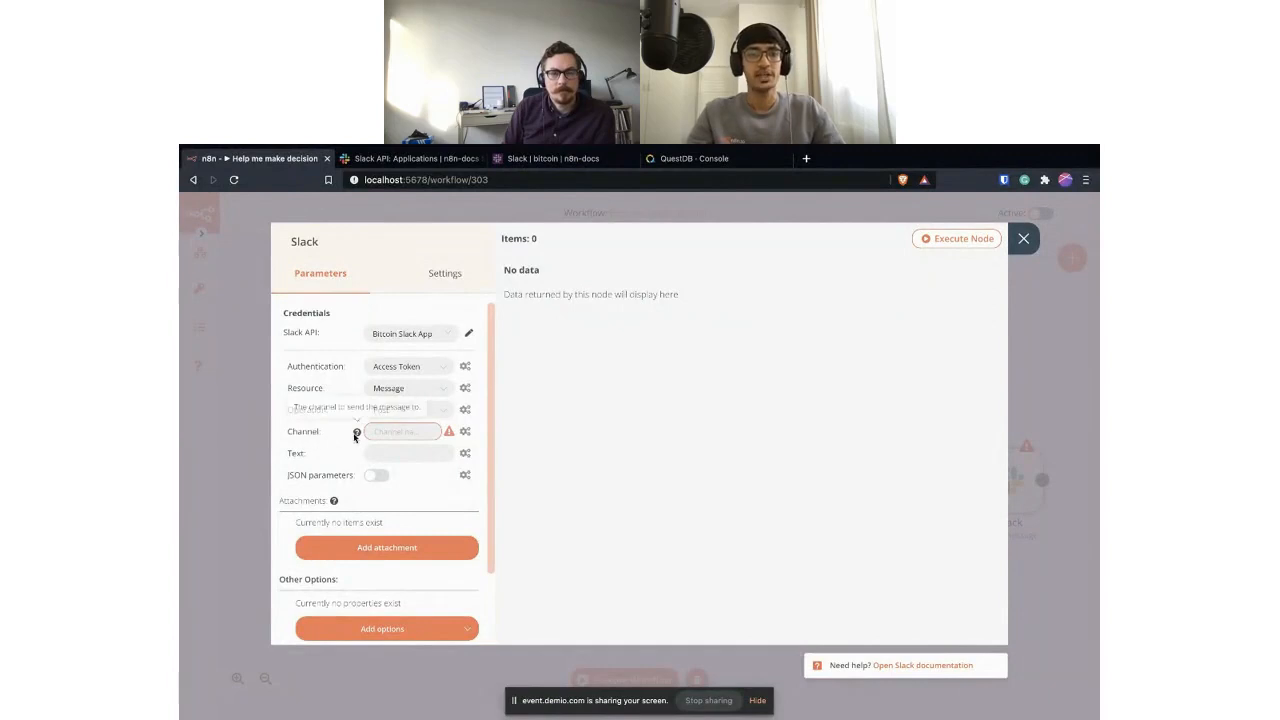
click(463, 434)
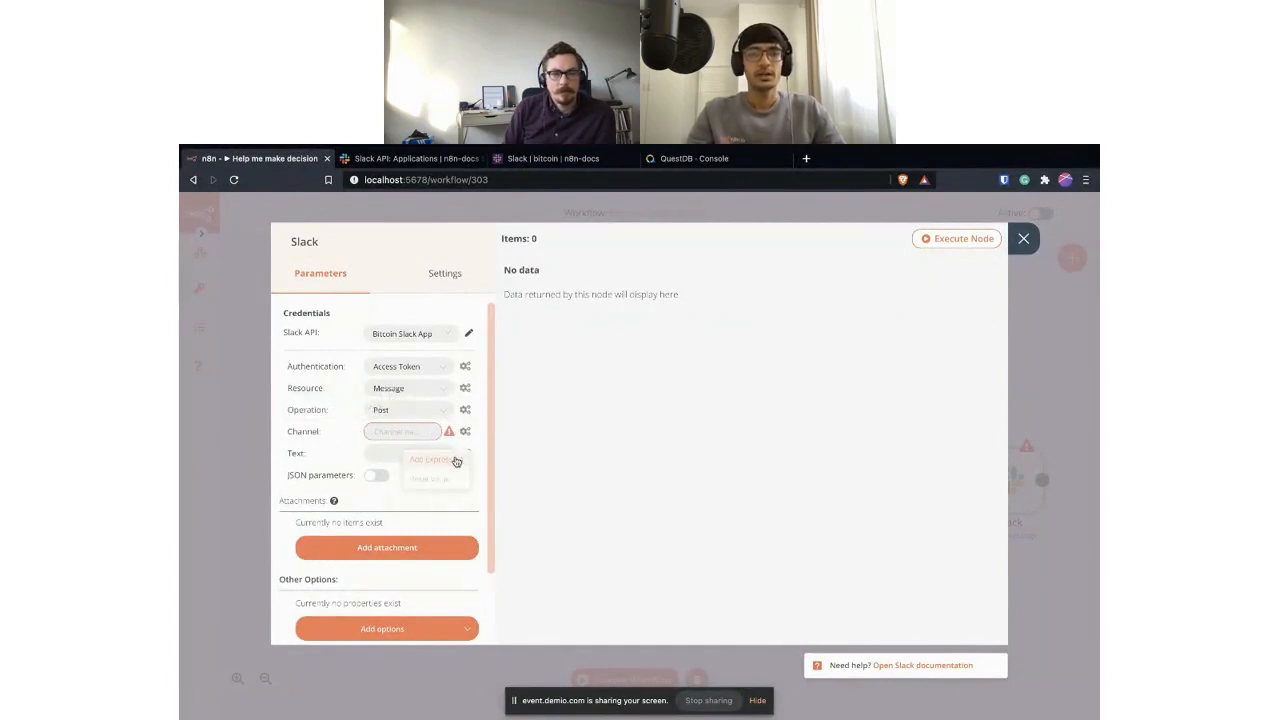
click(456, 461)
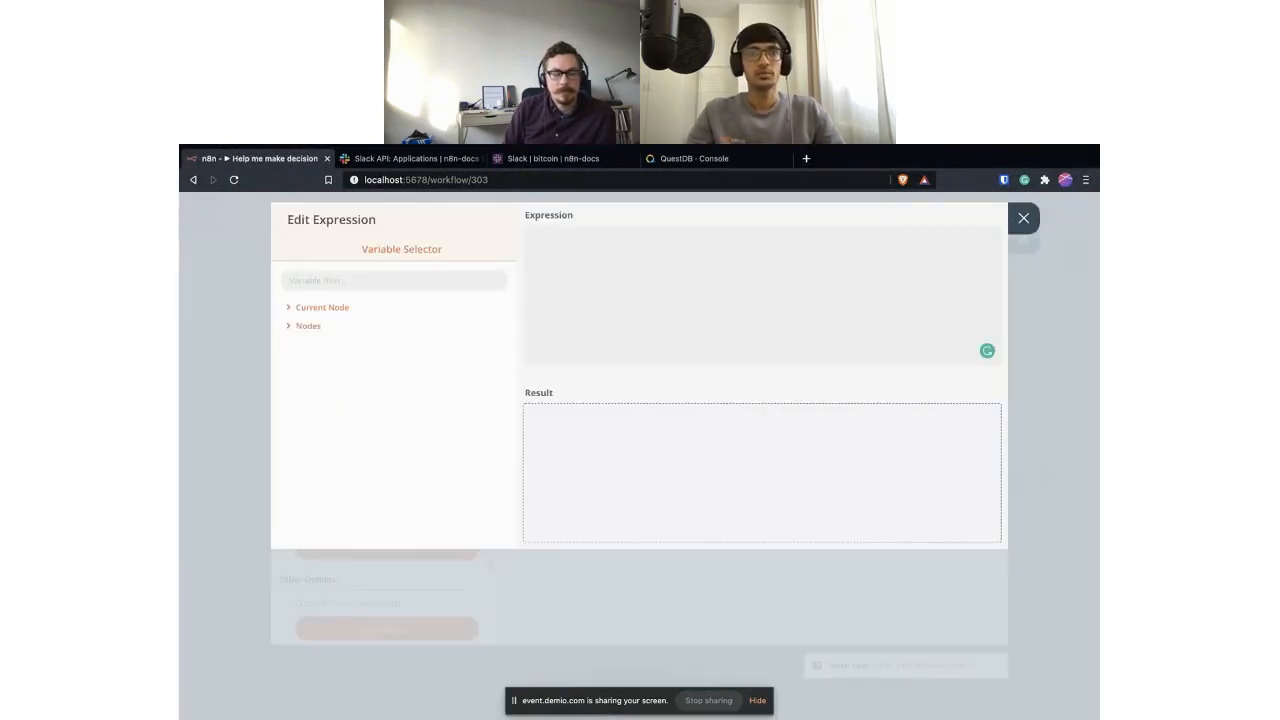
key(super+Tab)
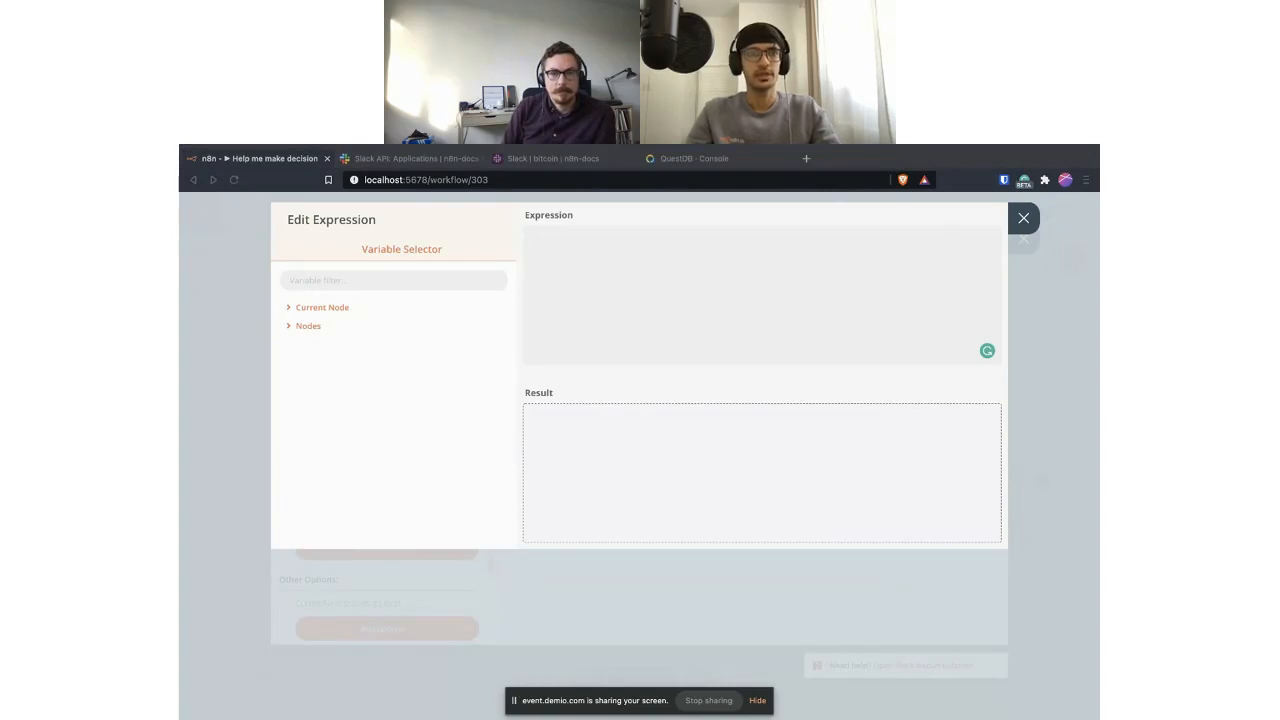
click(579, 253)
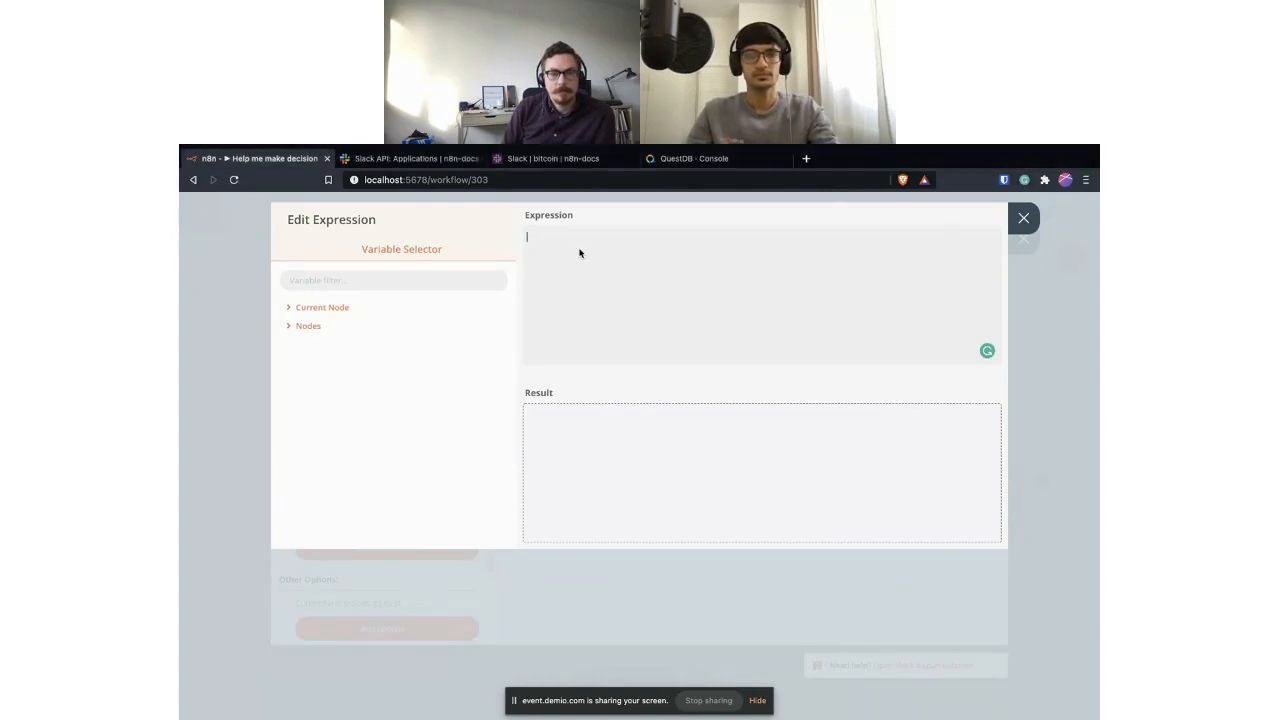
key(ctrl+v)
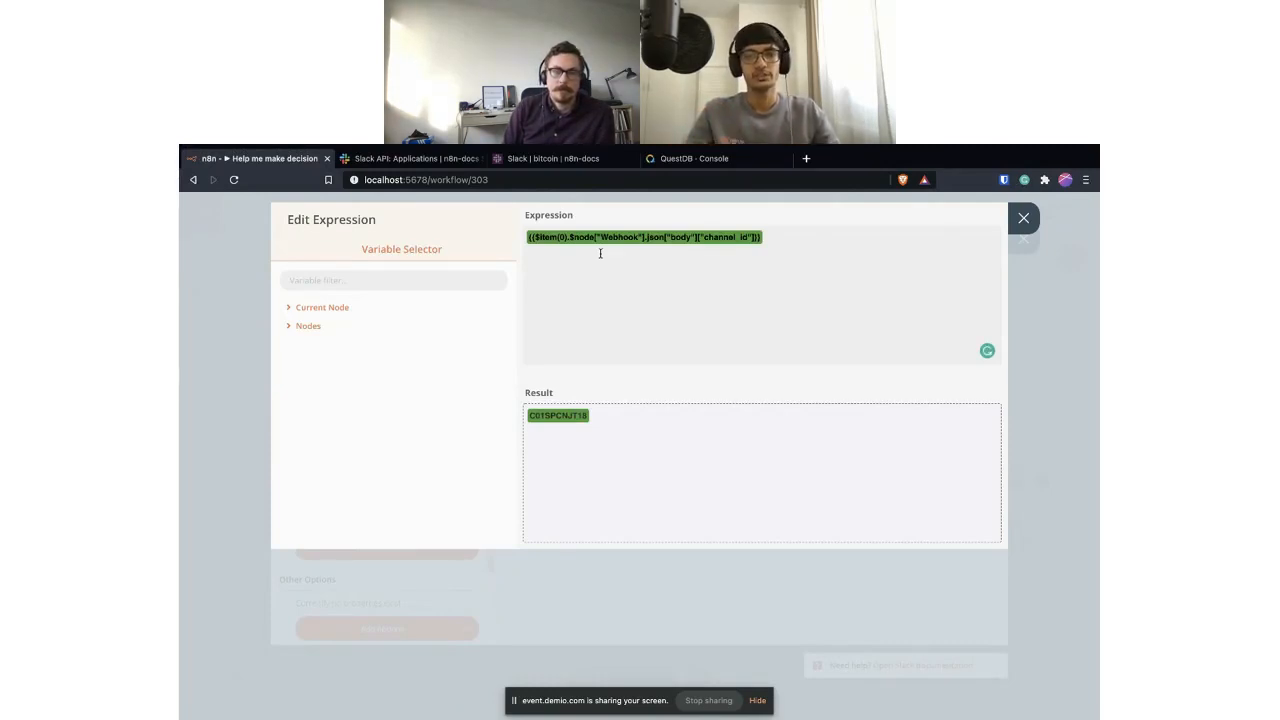
click(1023, 219)
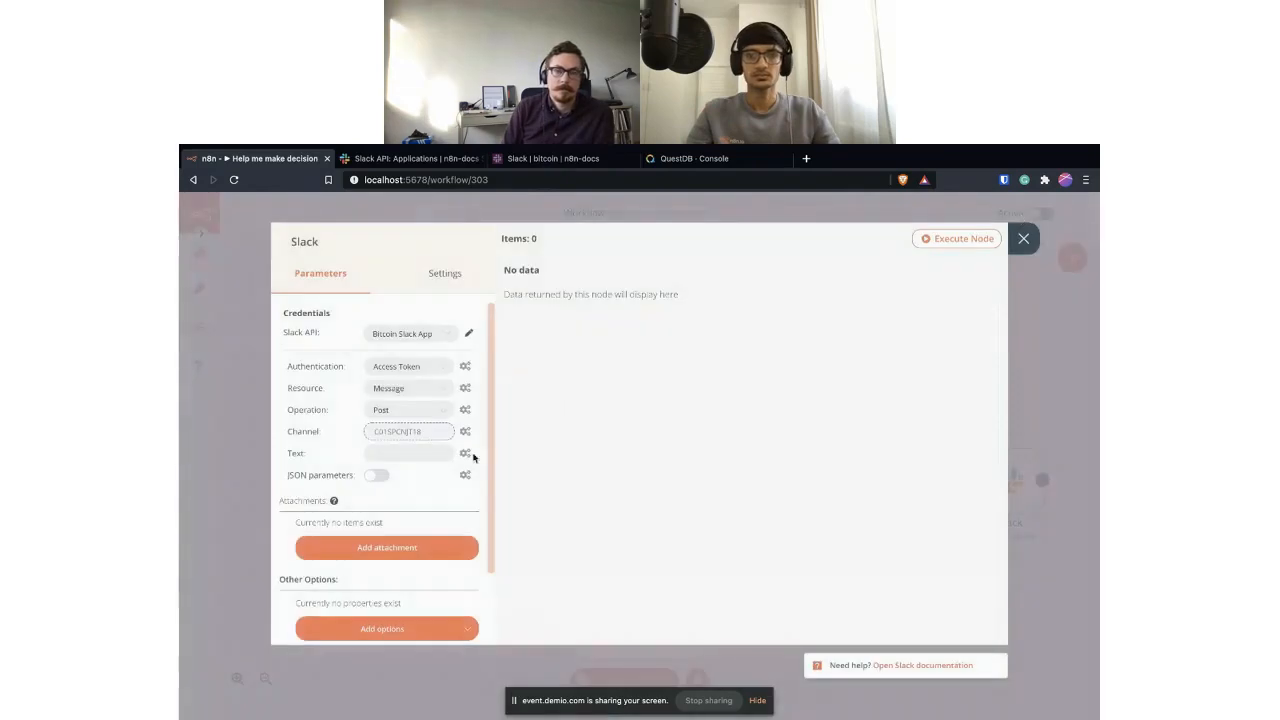
Add an attachment with a Fields item to the Slack message and title its first field Time.
scroll(456, 492, down, 2)
click(422, 470)
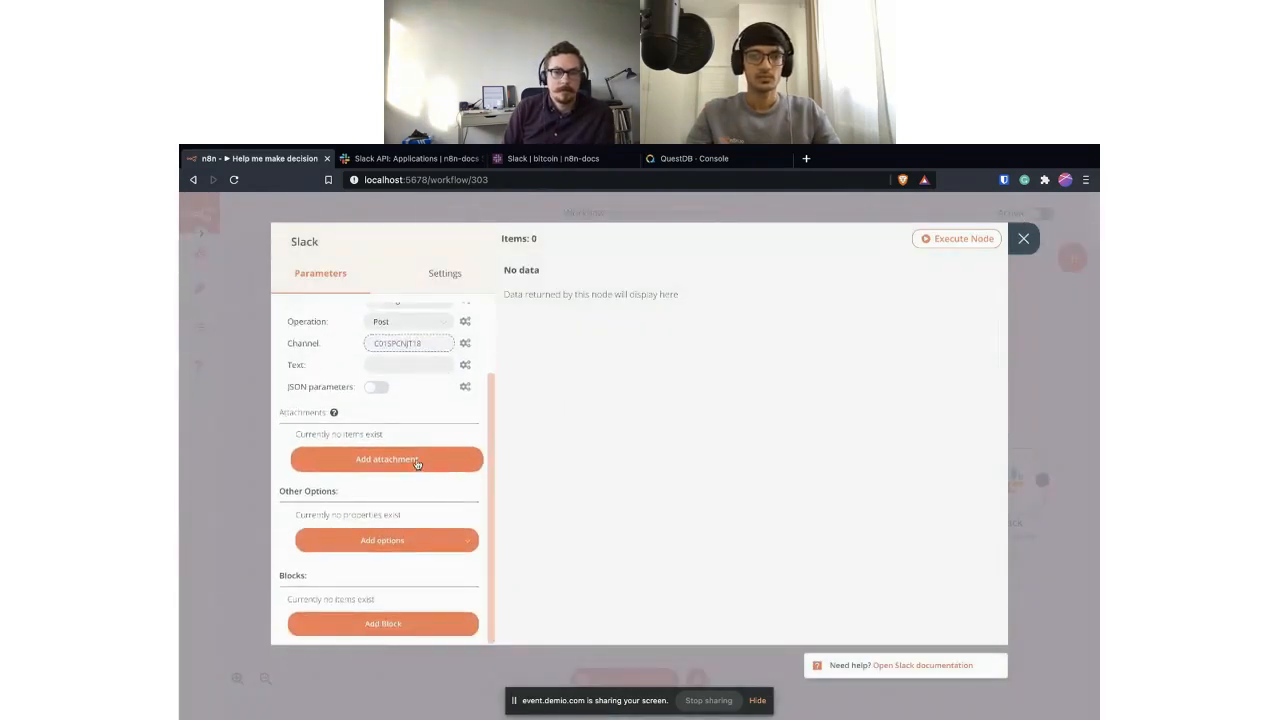
click(418, 468)
scroll(409, 561, down, 2)
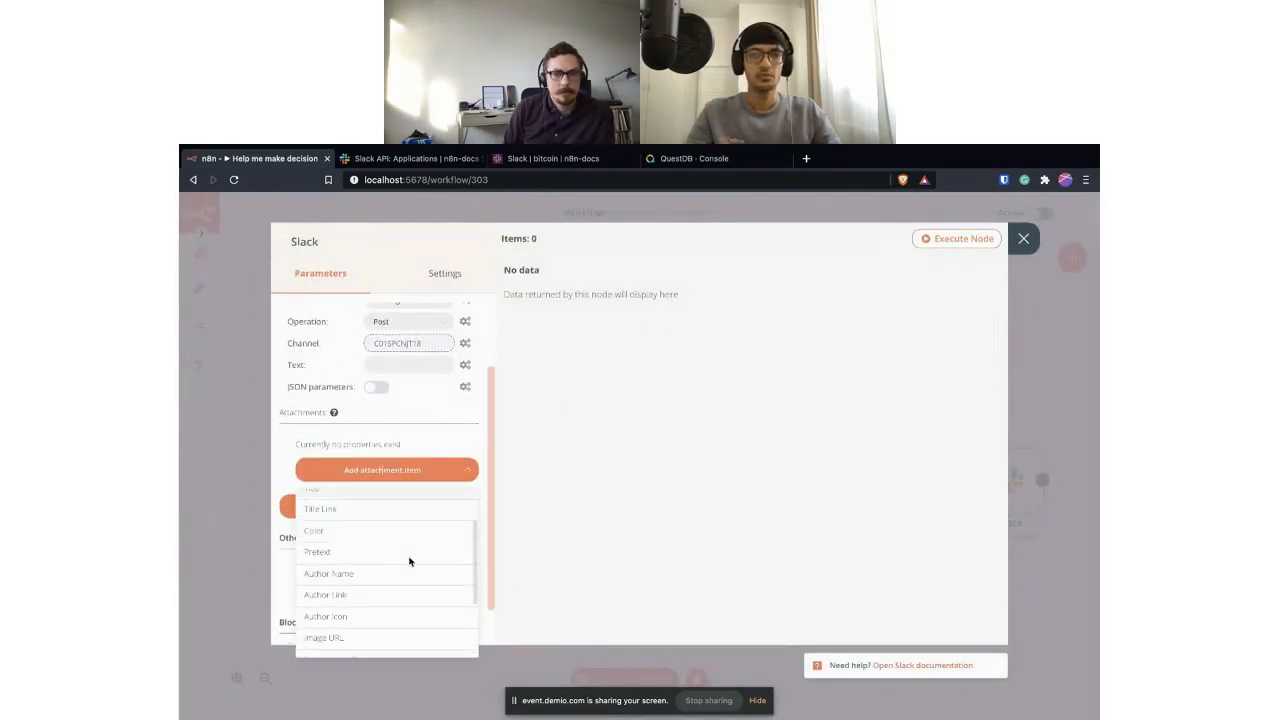
scroll(410, 563, down, 2)
scroll(410, 563, down, 2)
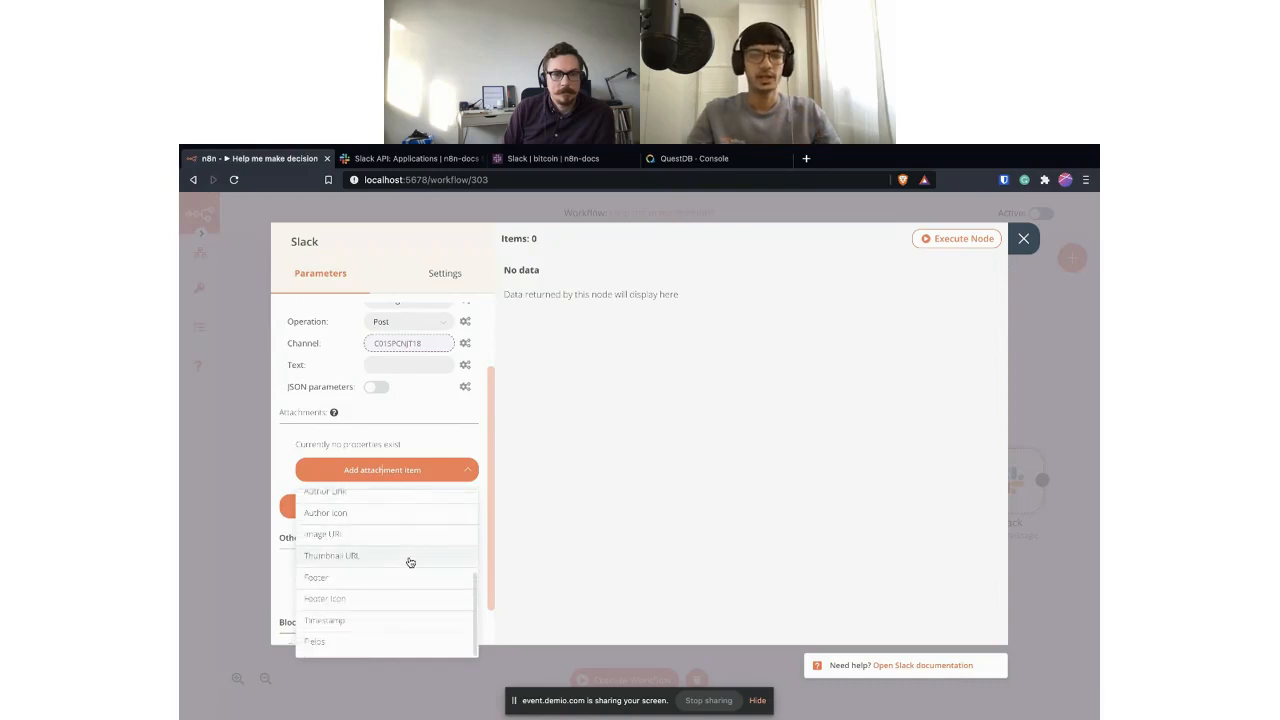
click(383, 640)
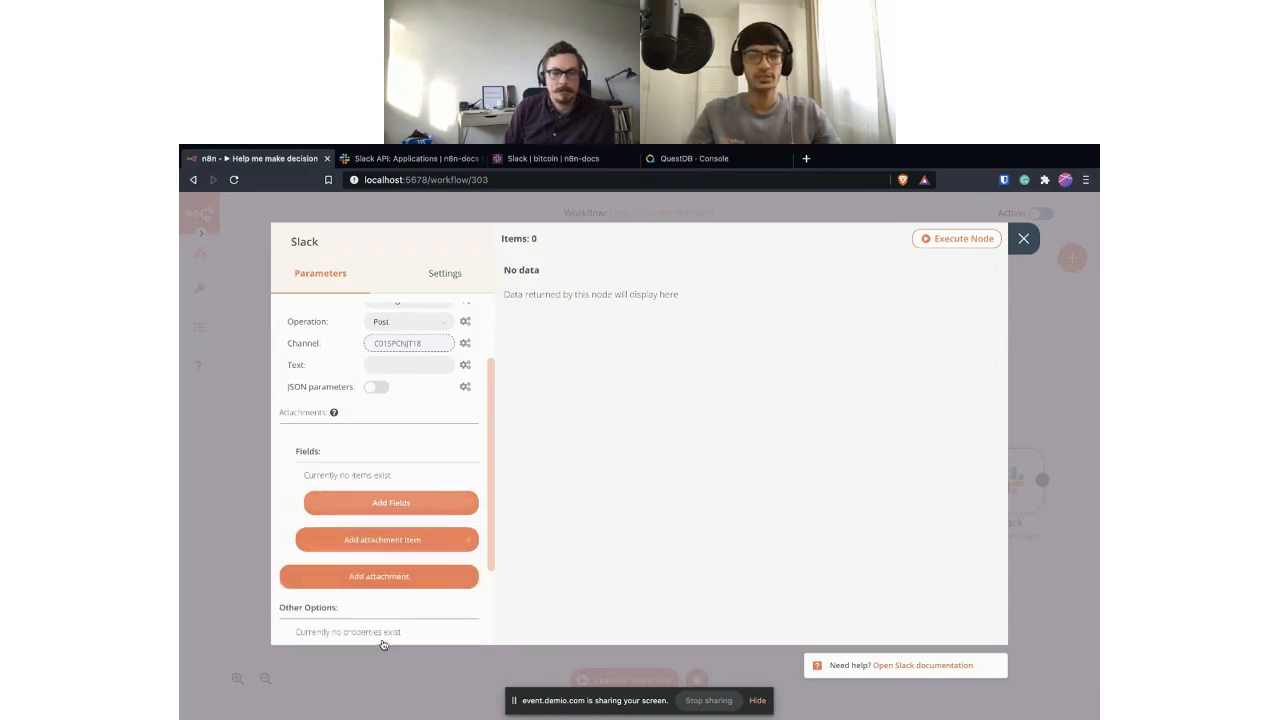
click(418, 506)
text(Time)
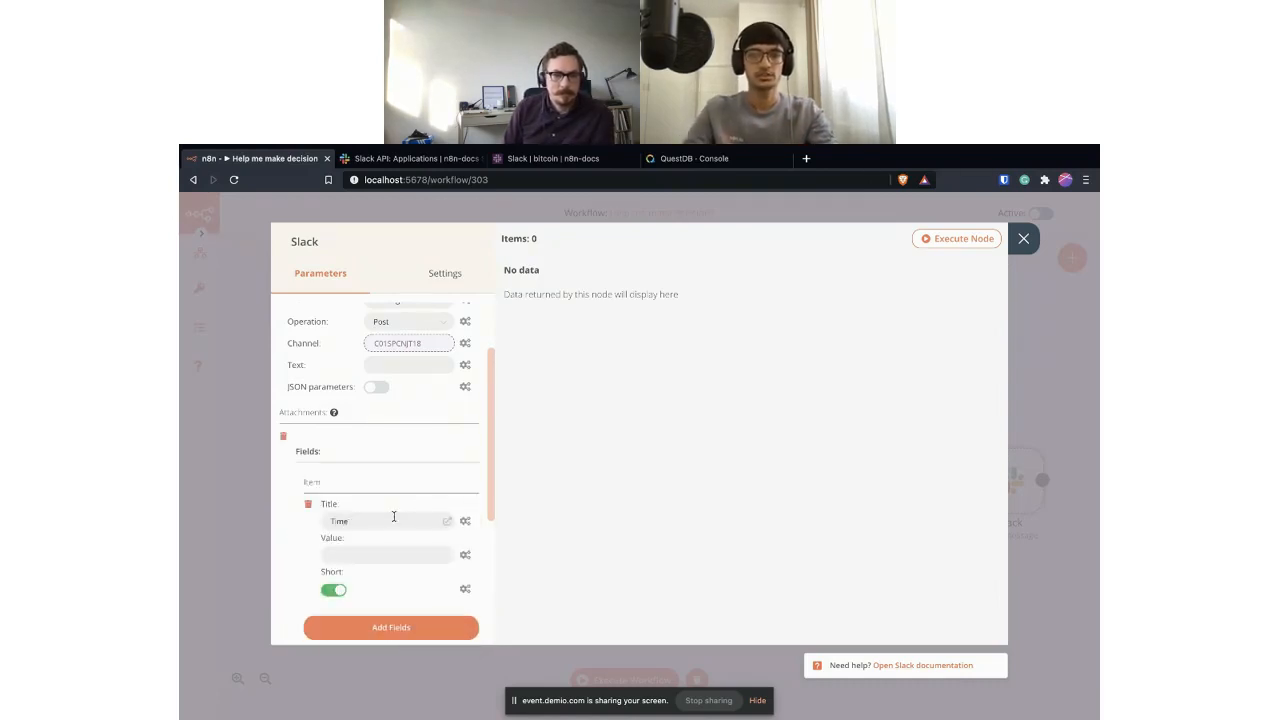
Set the Time field's value to an expression using time_stamp from the current node's input JSON.
mouse_move(465, 558)
click(436, 582)
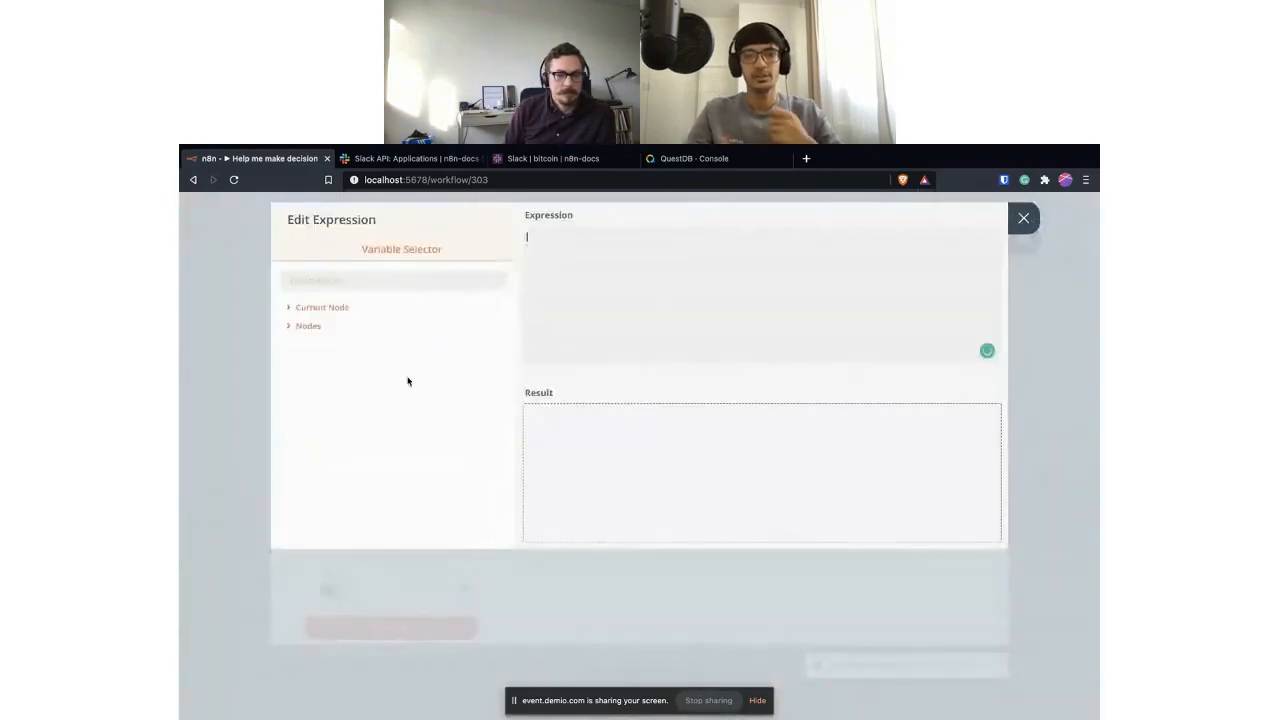
click(334, 312)
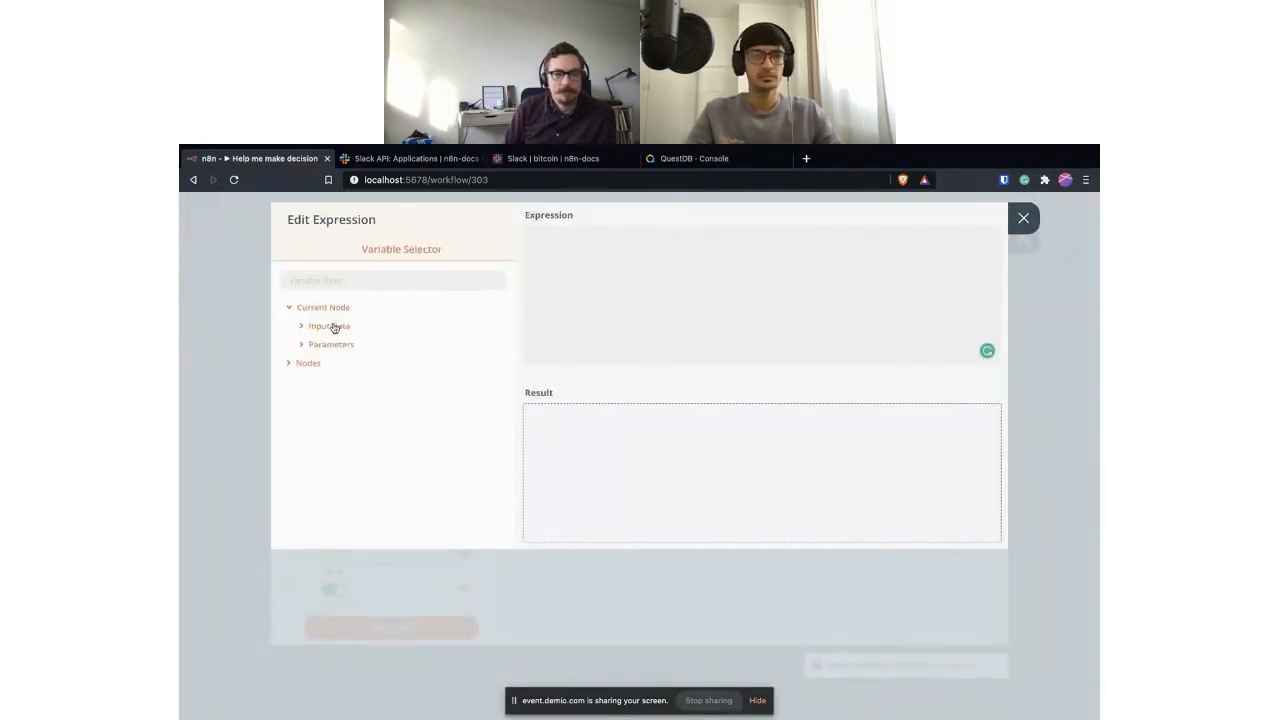
click(333, 326)
click(333, 344)
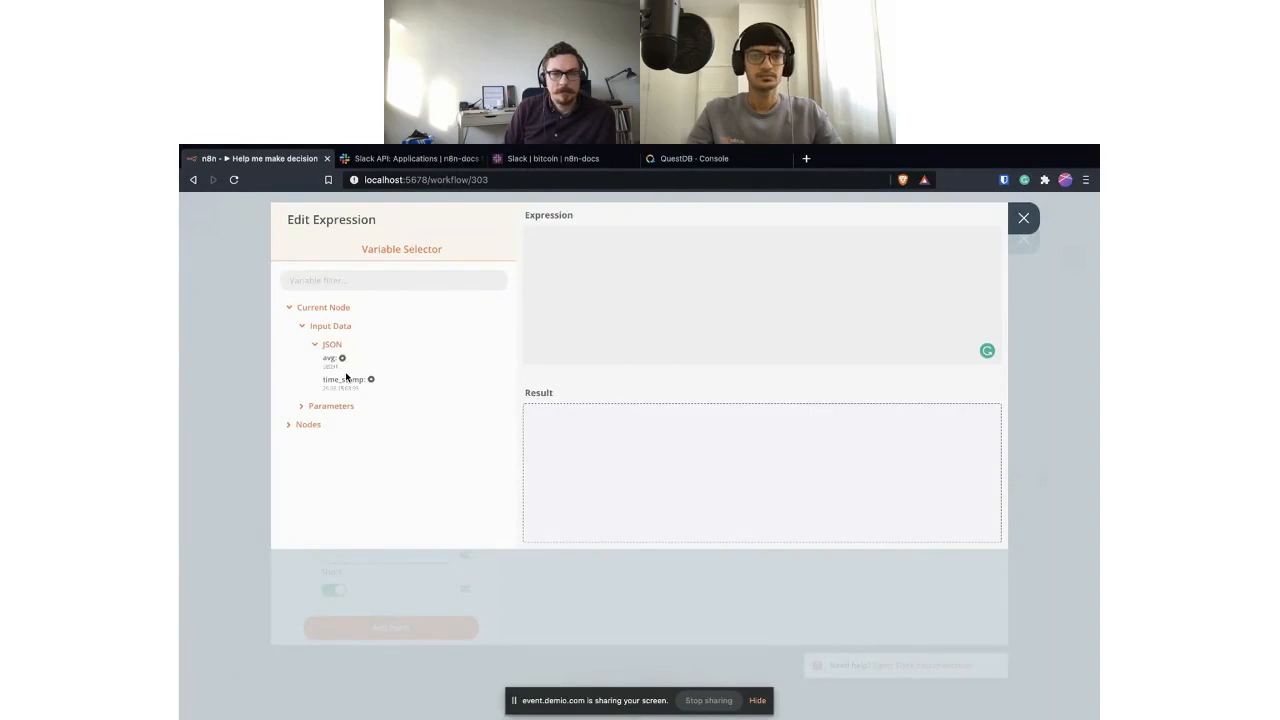
click(351, 382)
click(1025, 218)
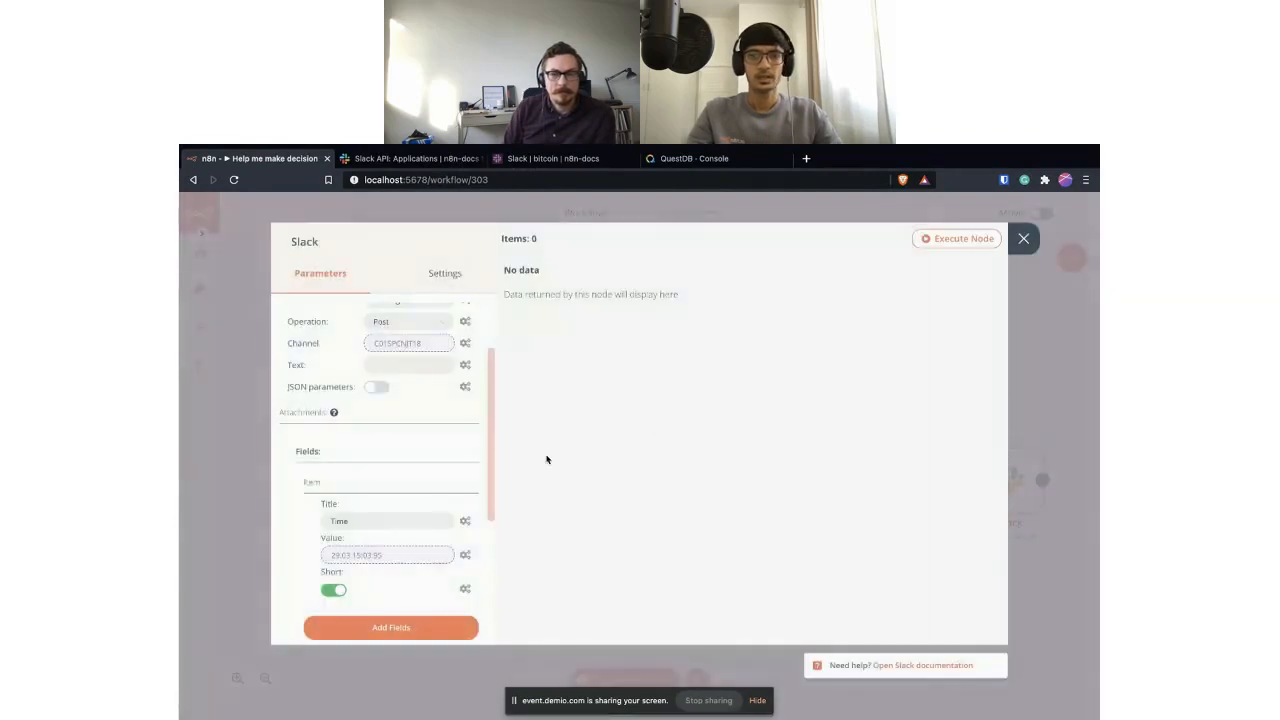
Add a second field to the Slack attachment and title it Value in USD.
click(423, 622)
scroll(410, 600, down, 1)
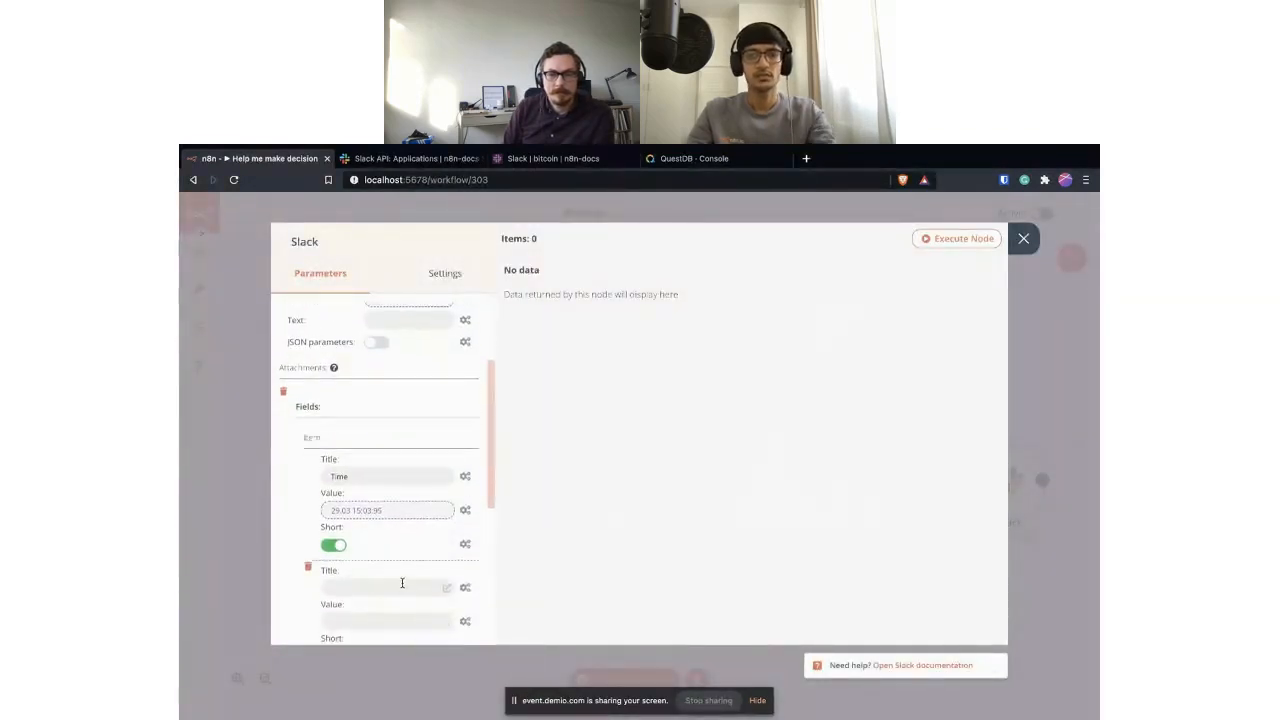
text(Value)
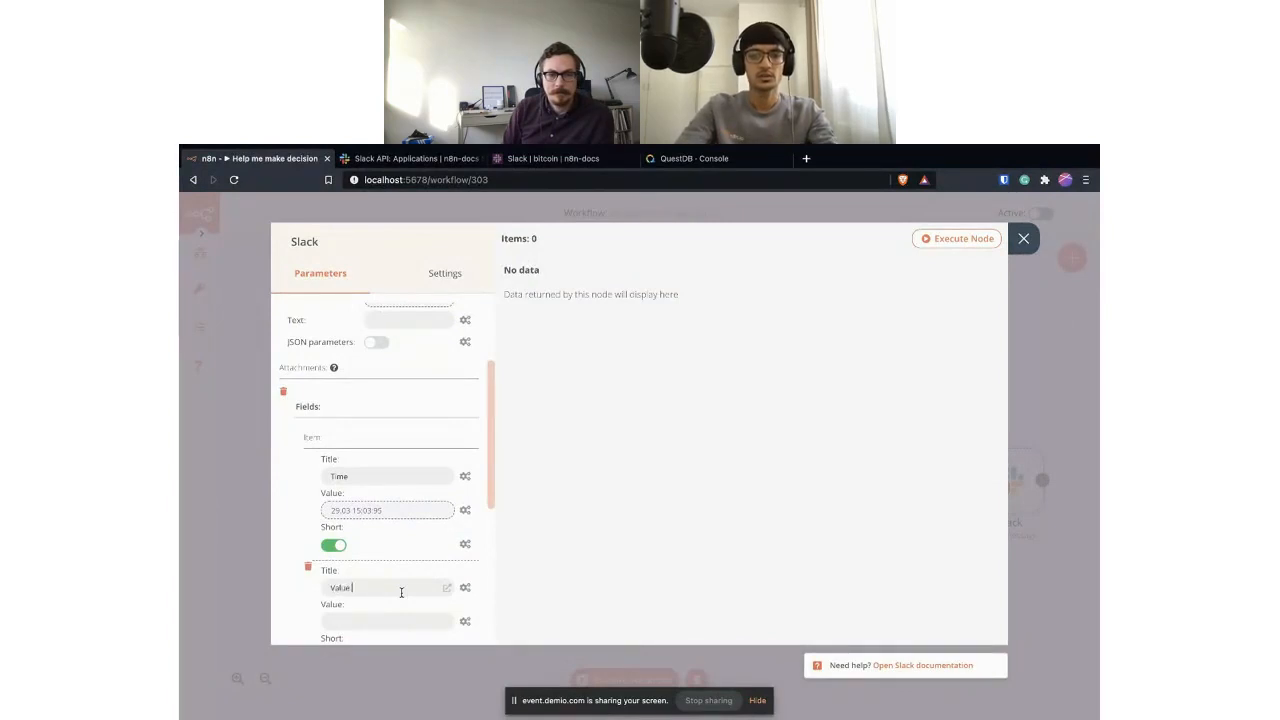
text( in USD)
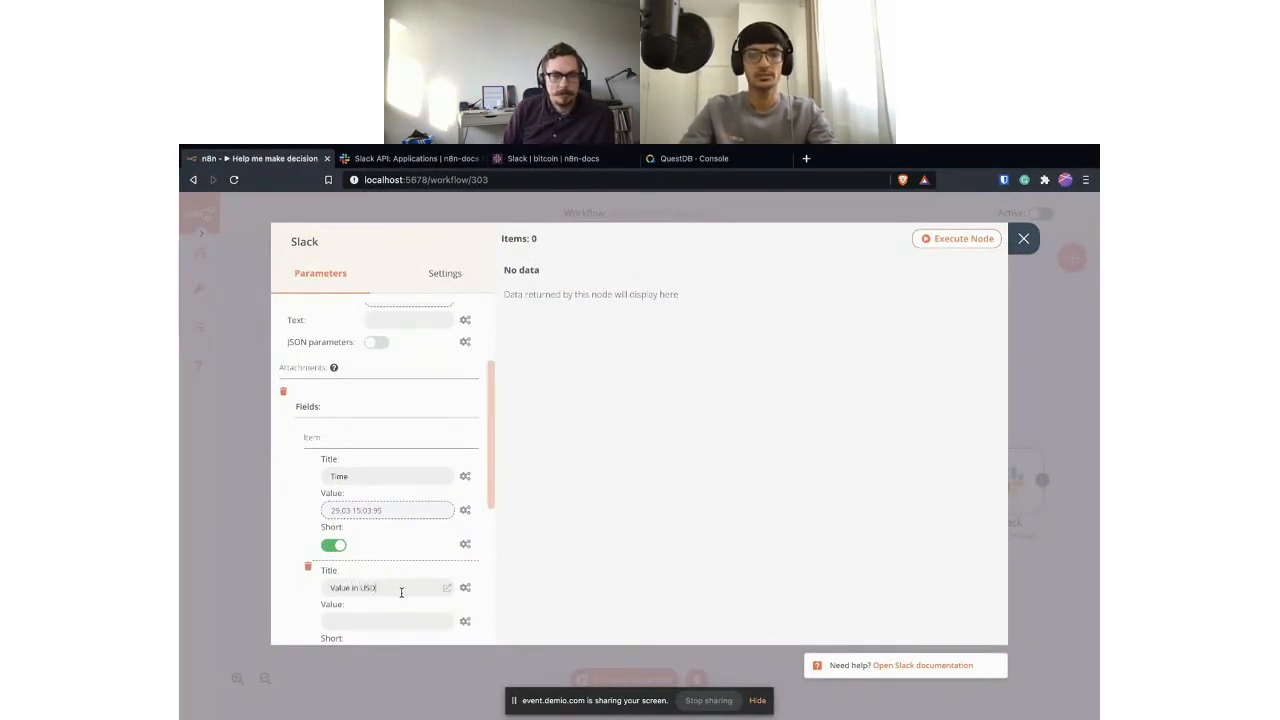
Set the Value in USD field's value to the expression {{$json["avg"]}} from the current node's input data.
scroll(401, 592, down, 2)
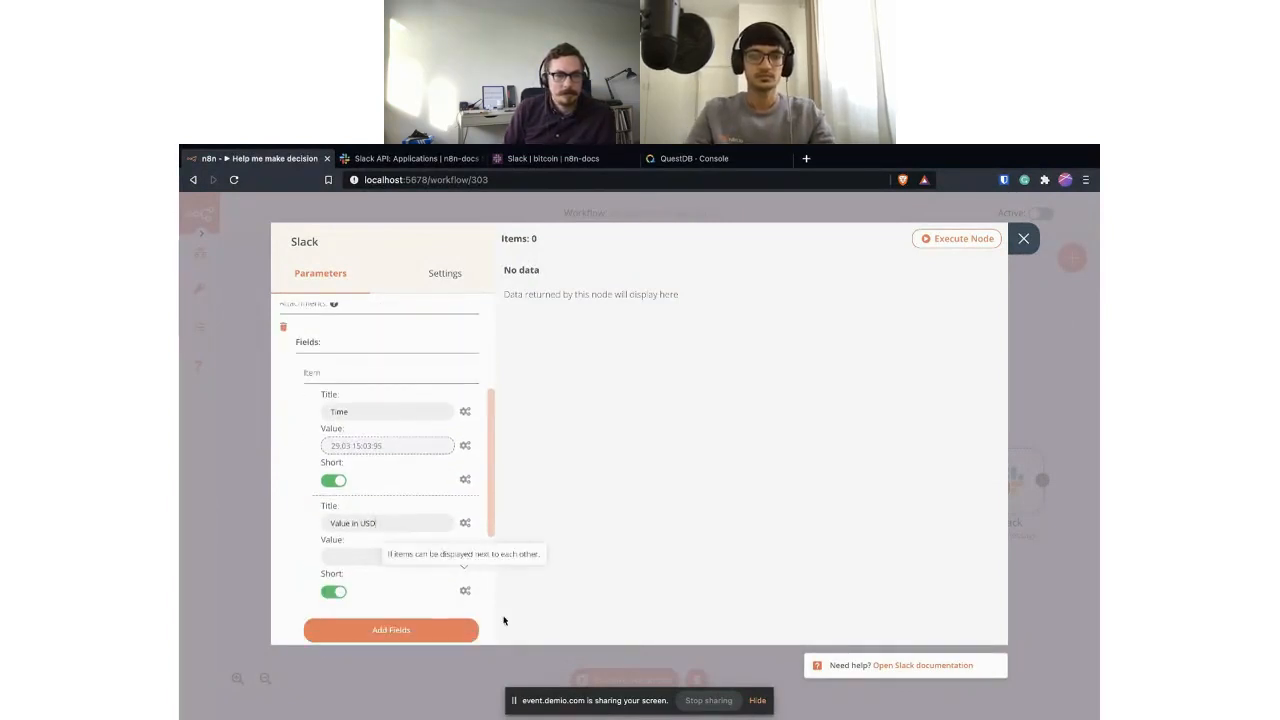
click(455, 587)
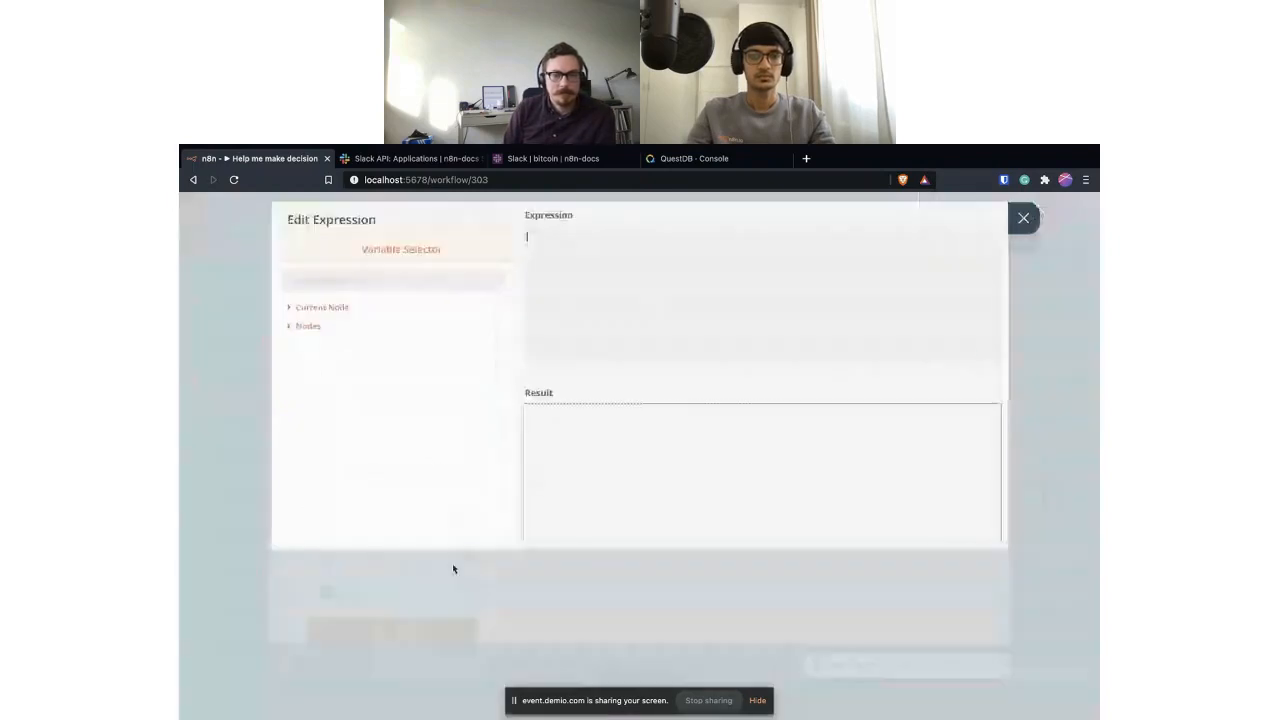
click(336, 308)
click(335, 328)
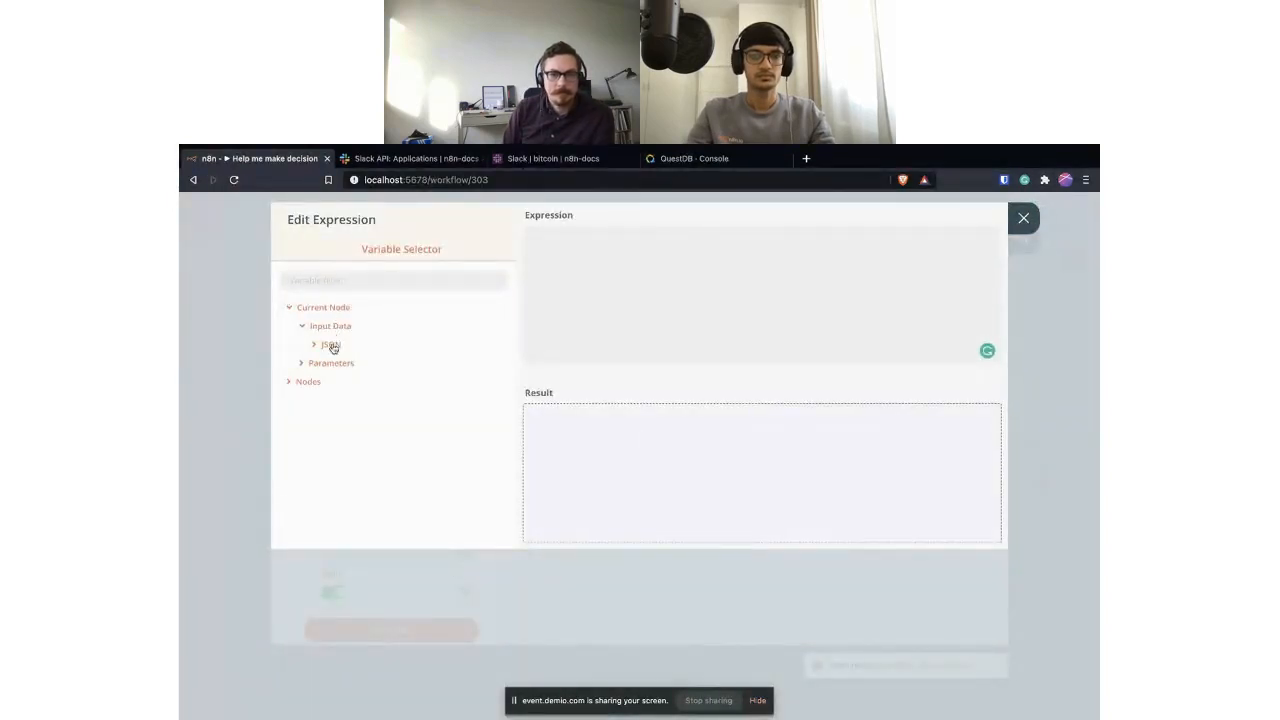
click(332, 345)
click(332, 358)
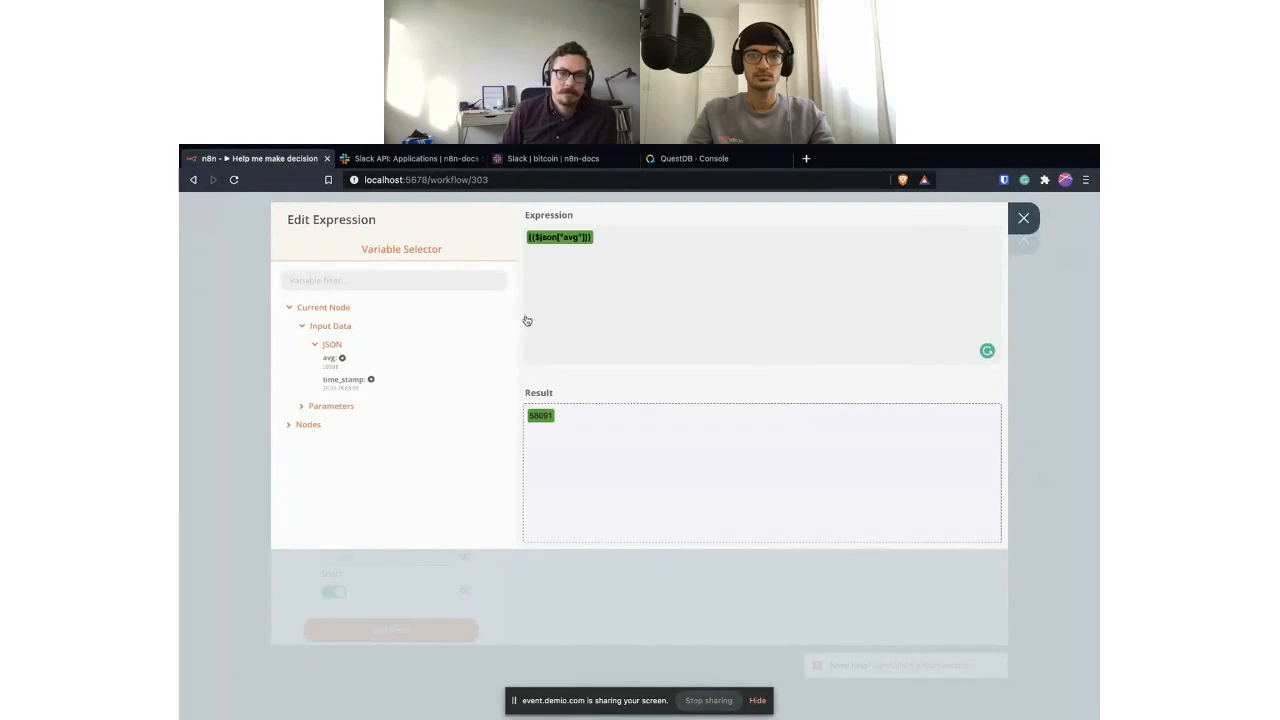
click(1012, 229)
Execute the Slack node to post the average price message to the channel.
scroll(405, 465, up, 3)
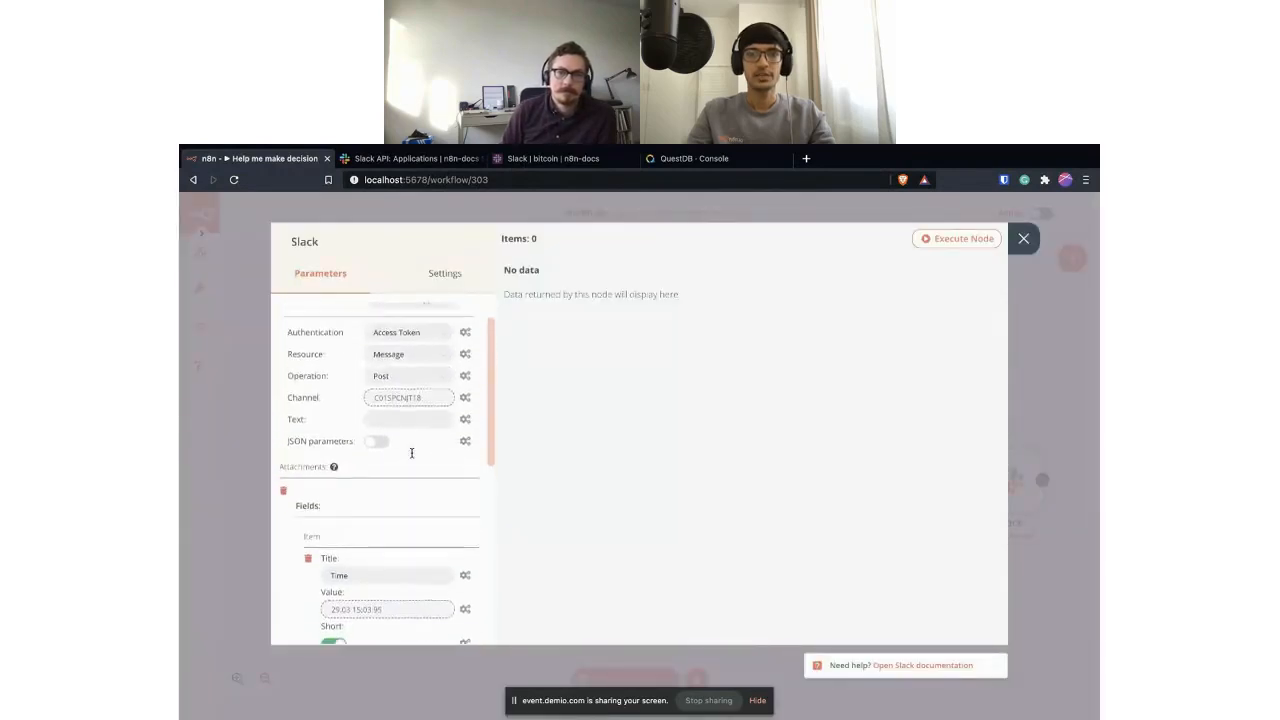
scroll(411, 453, up, 1)
click(927, 251)
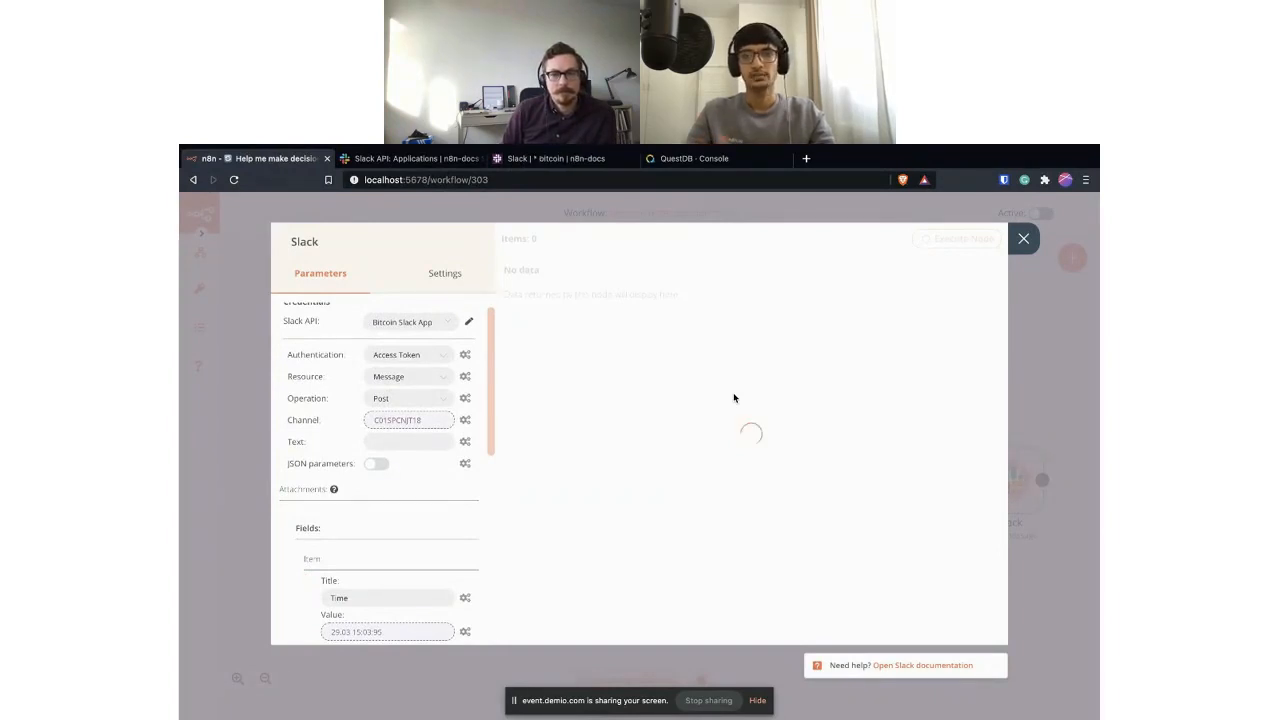
Check the price messages posted in Slack's #bitcoin channel, then return to n8n and close the Slack node.
scroll(734, 394, down, 3)
scroll(734, 394, up, 3)
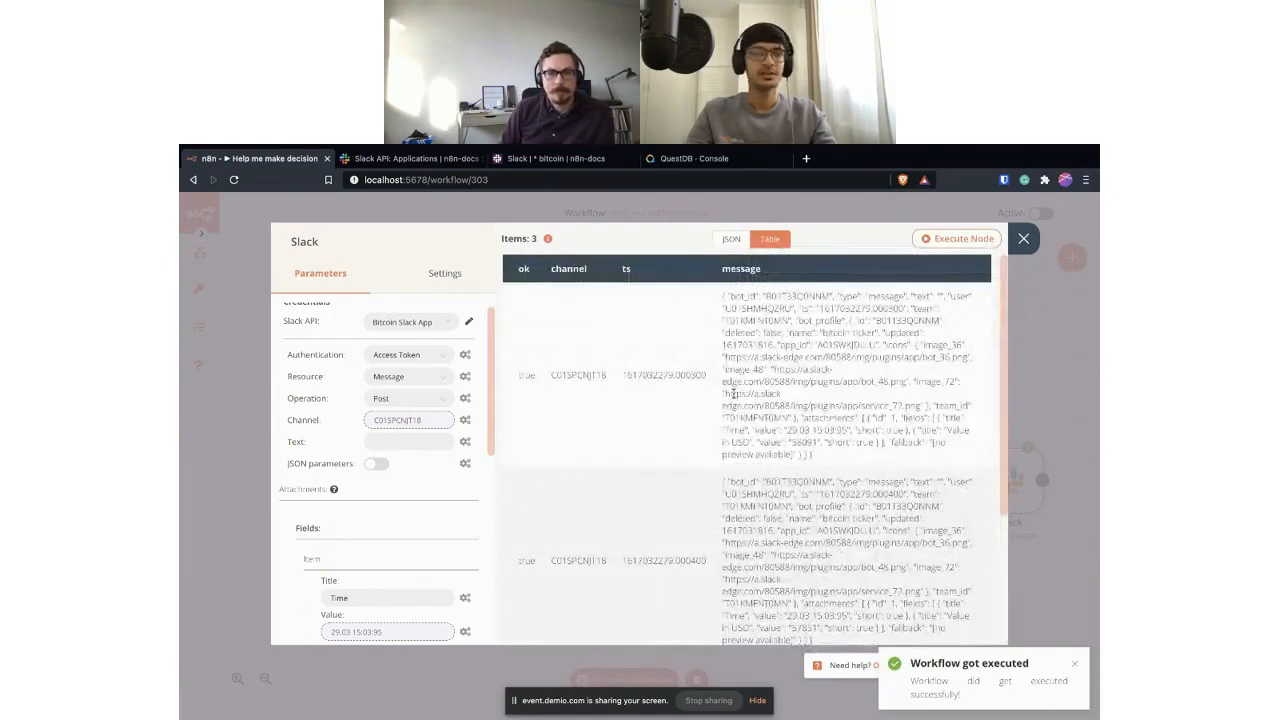
click(555, 158)
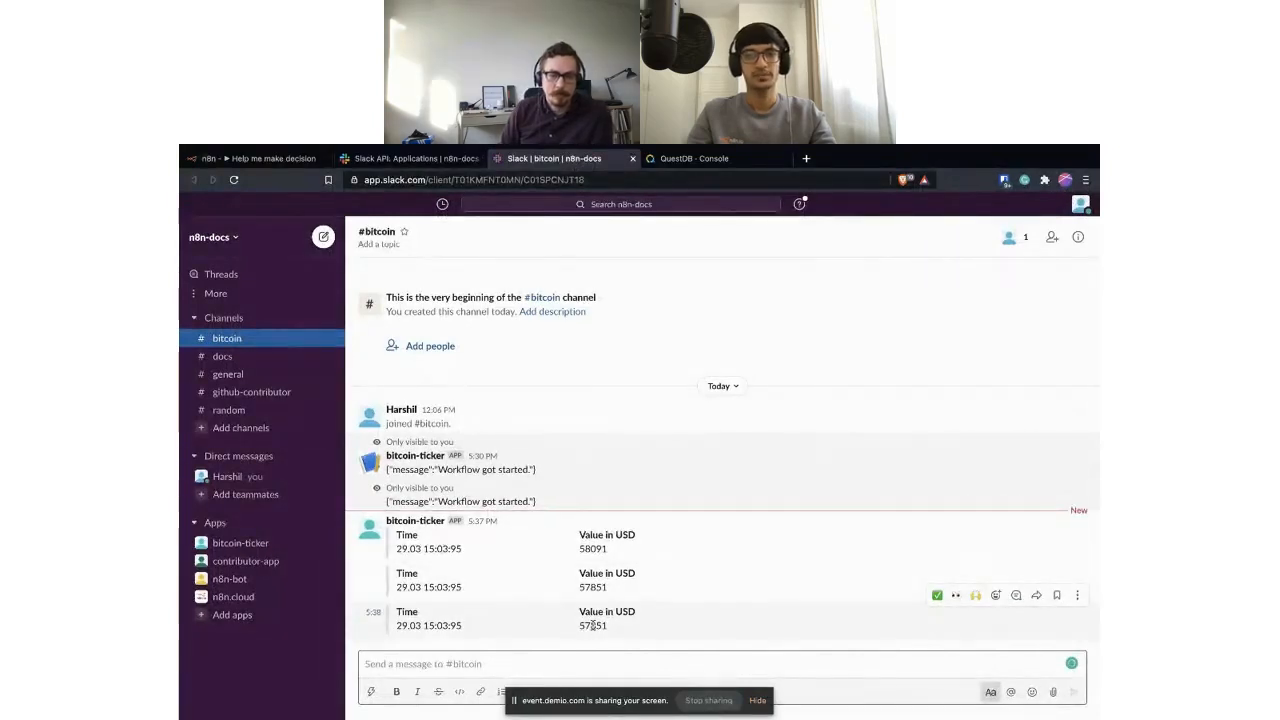
click(285, 159)
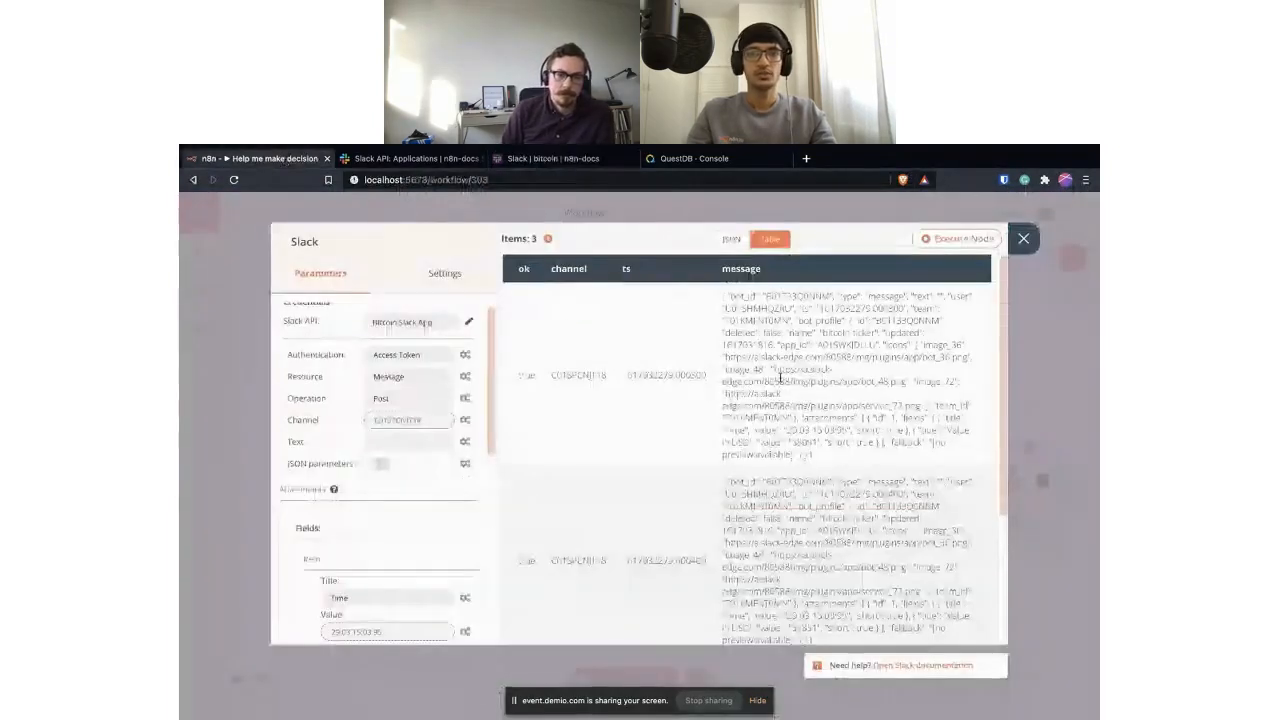
click(1023, 240)
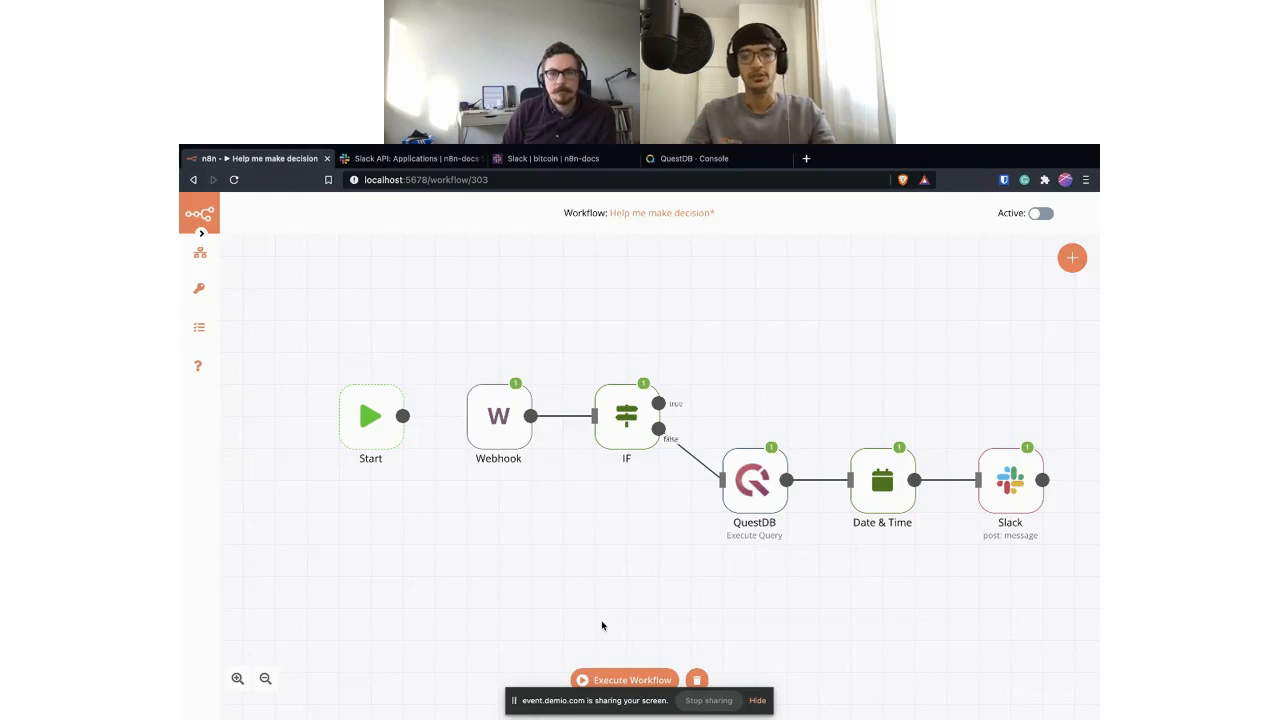
Execute the whole workflow and trigger it from Slack's #bitcoin channel with the command /avg 30s.
click(620, 678)
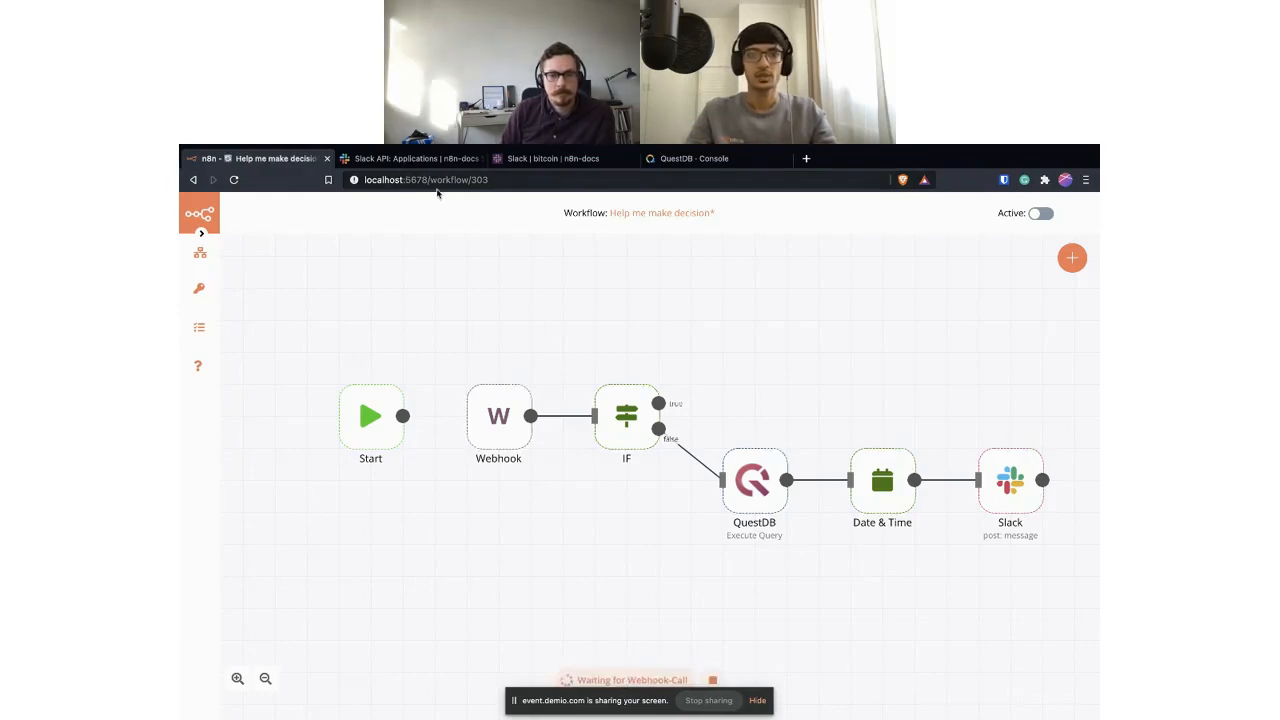
click(548, 158)
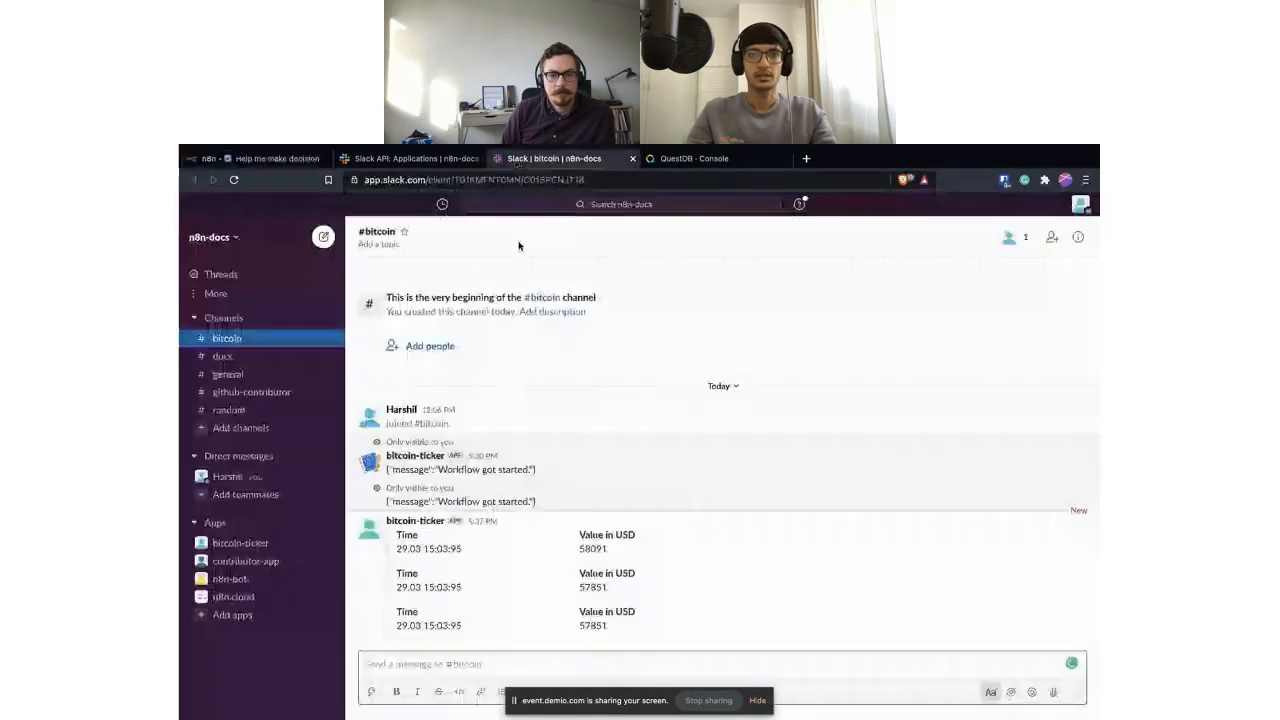
click(428, 663)
text(/a)
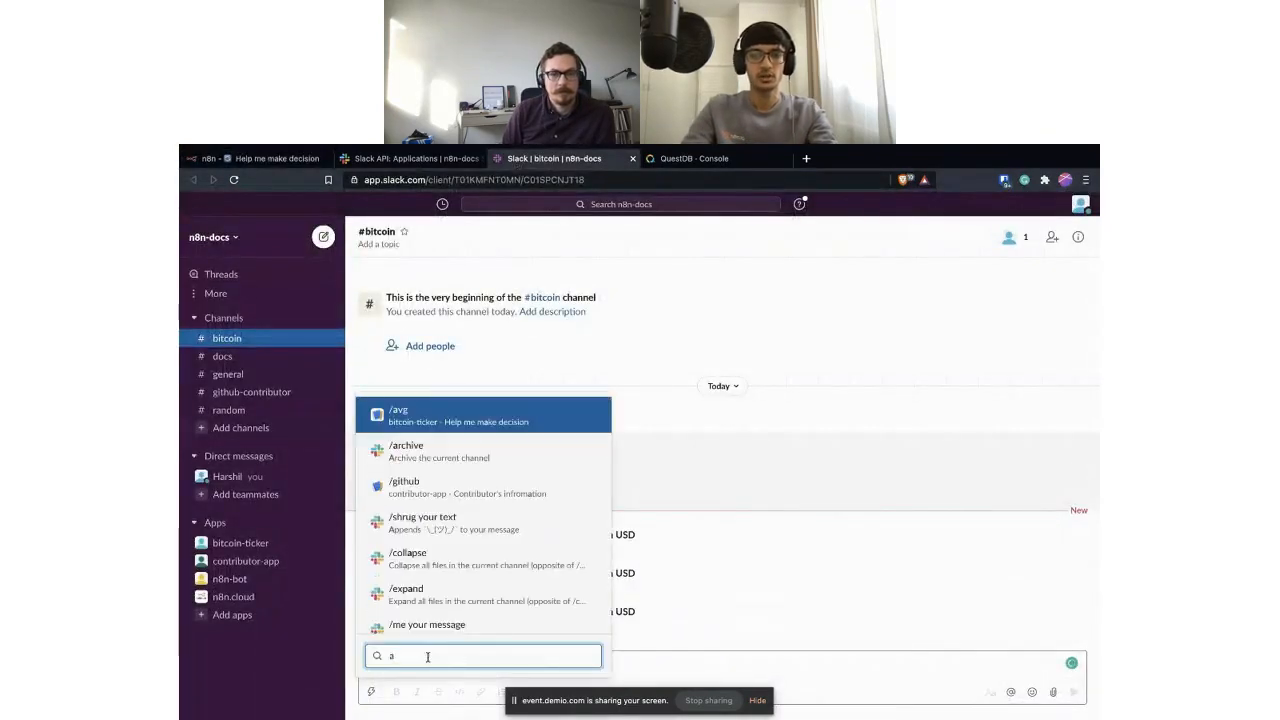
key(Return)
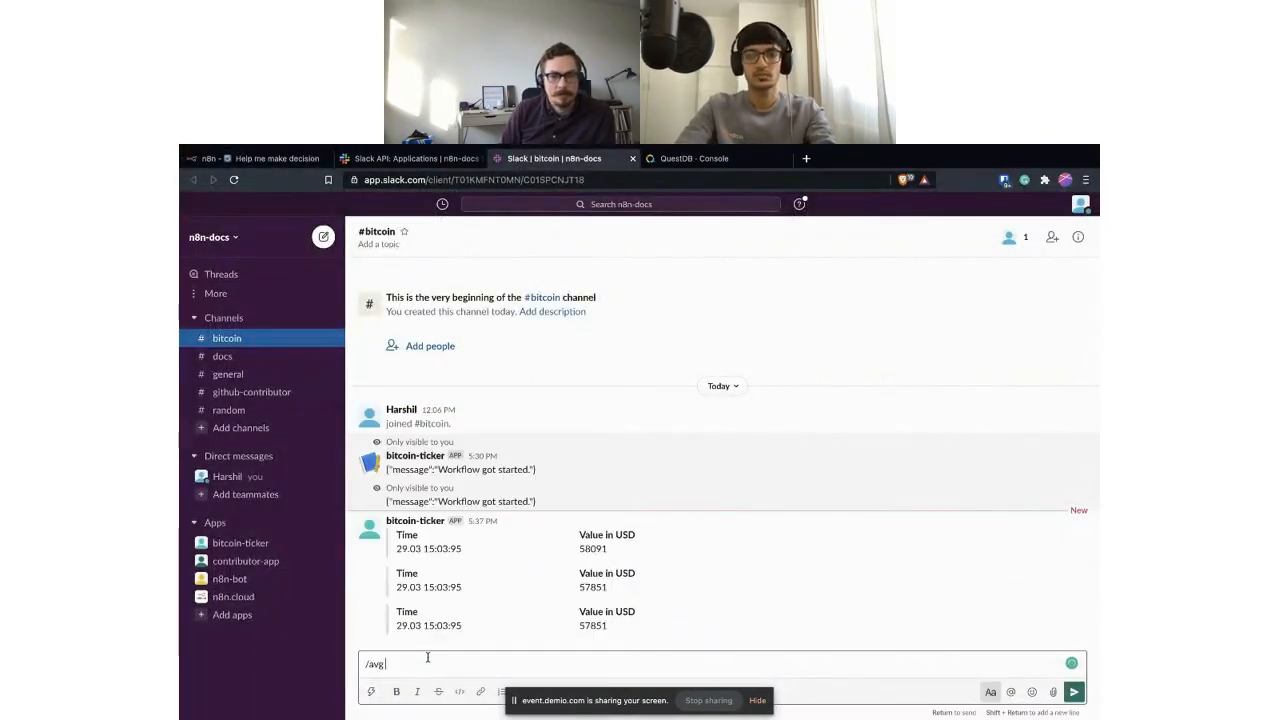
text(30s)
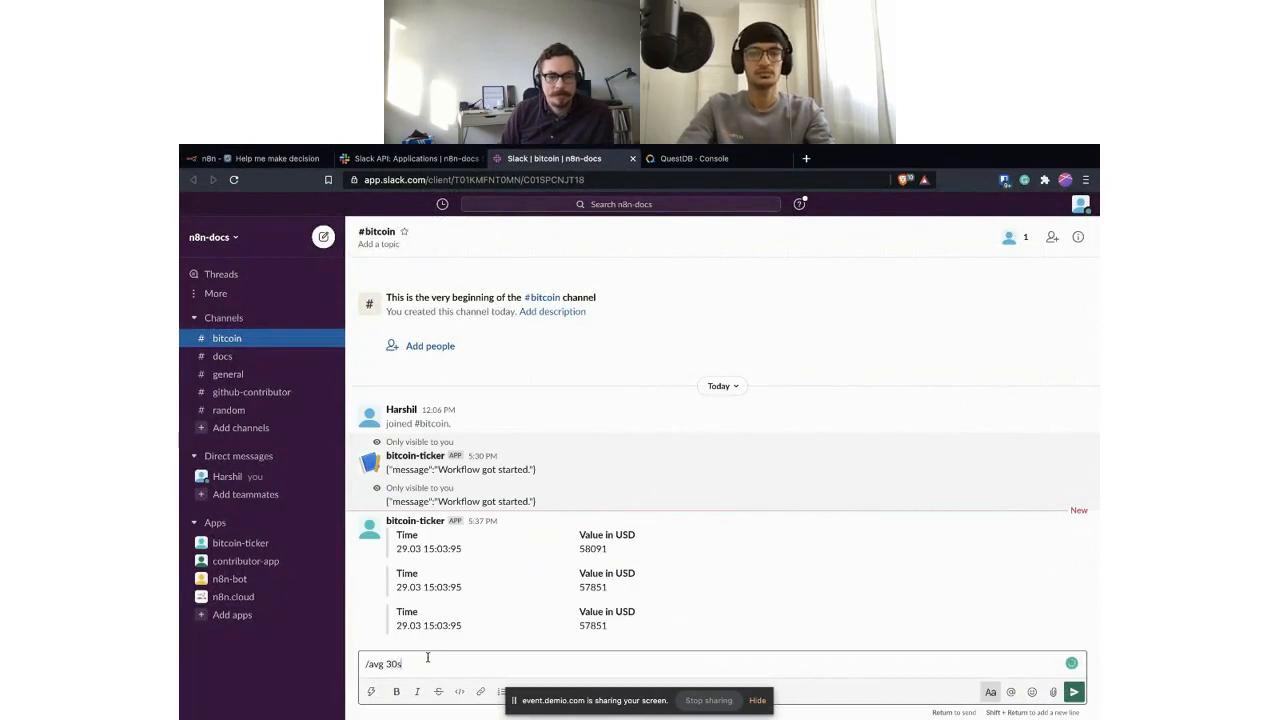
key(Return)
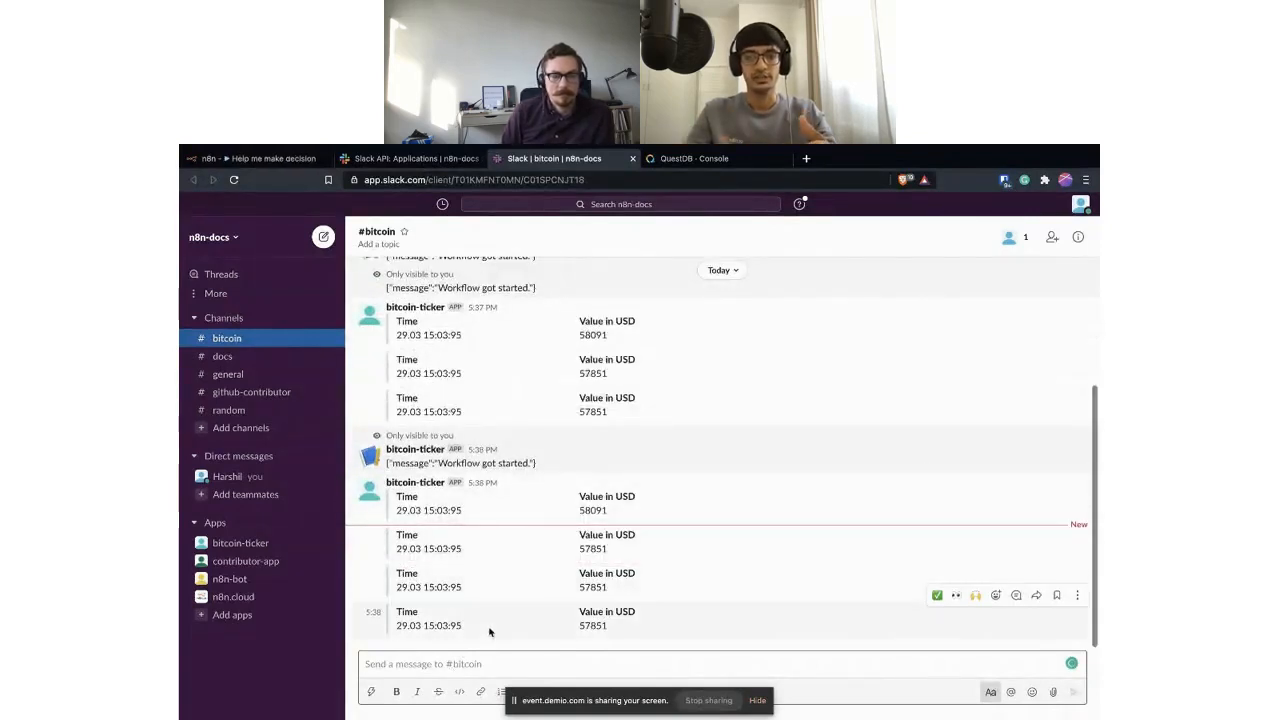
Back in n8n, duplicate the QuestDB node, place the copy above the original, and connect the IF node's true output to it.
click(280, 156)
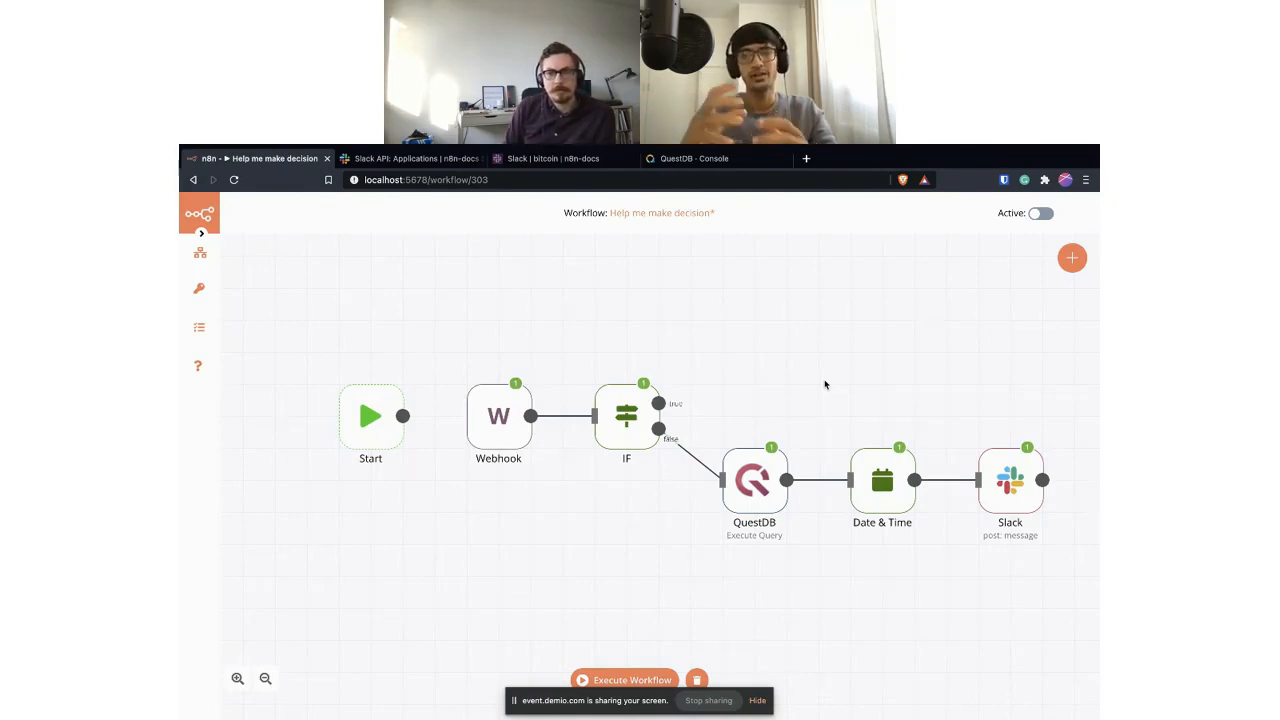
mouse_move(773, 453)
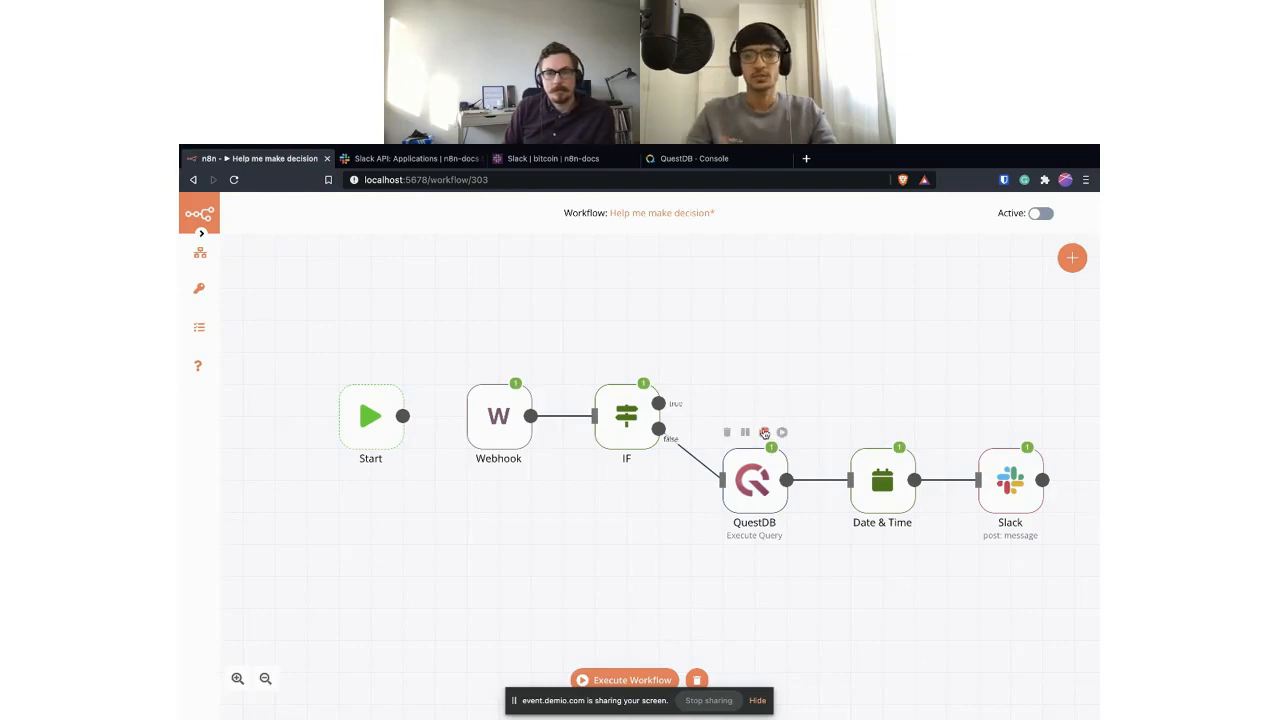
click(764, 432)
key(Escape)
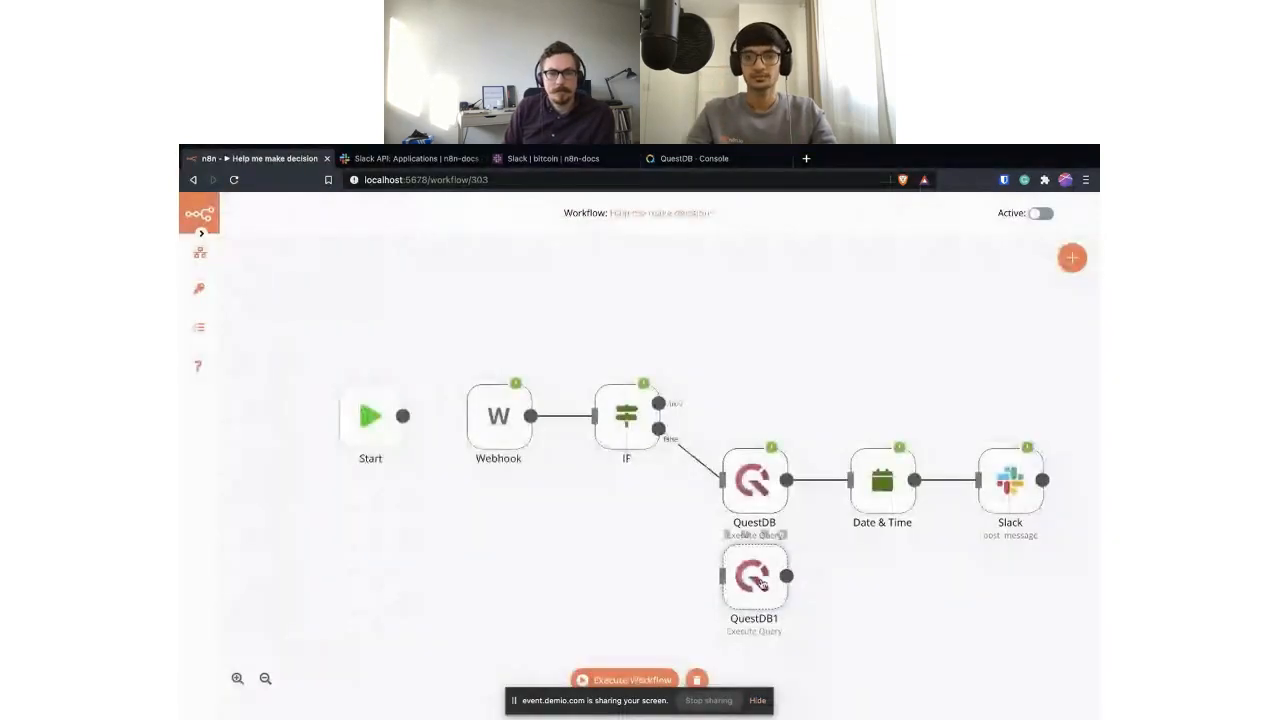
drag(762, 583, 762, 359)
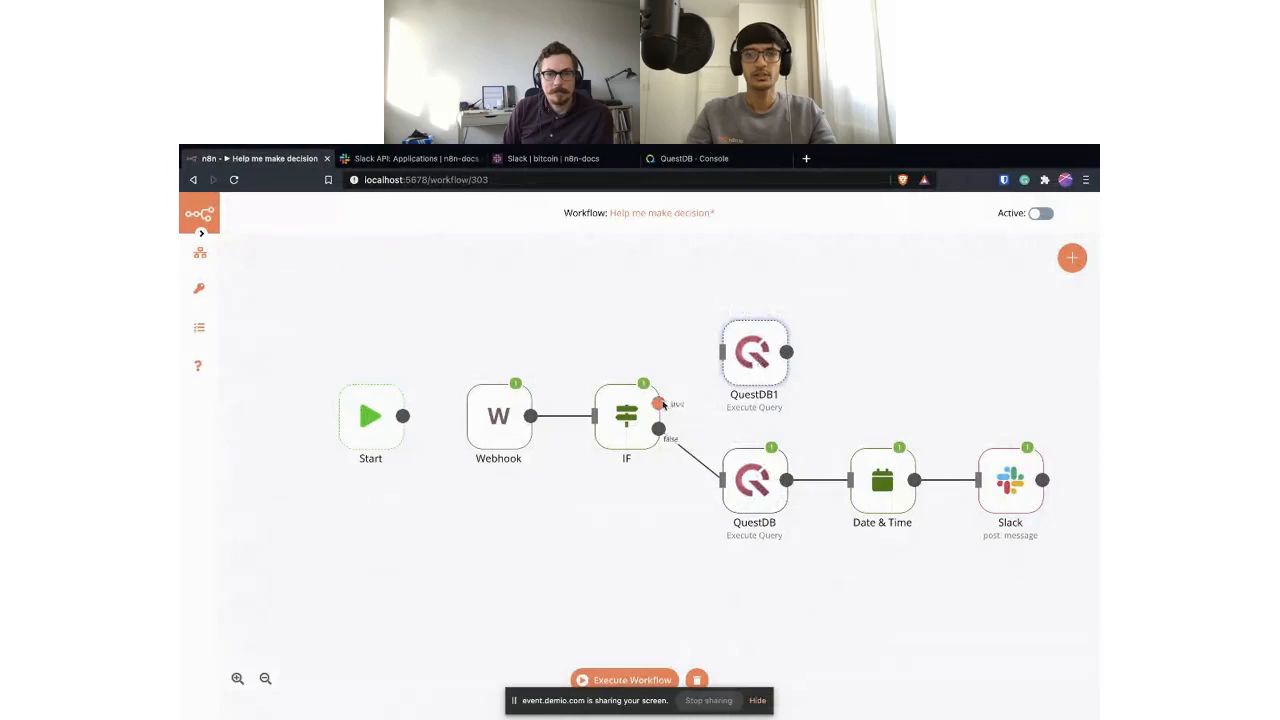
drag(658, 403, 739, 356)
Make the duplicated QuestDB node's query the fixed text "select avg(usd), time_stamp from btc sample by 1m" and execute the node.
double_click(745, 356)
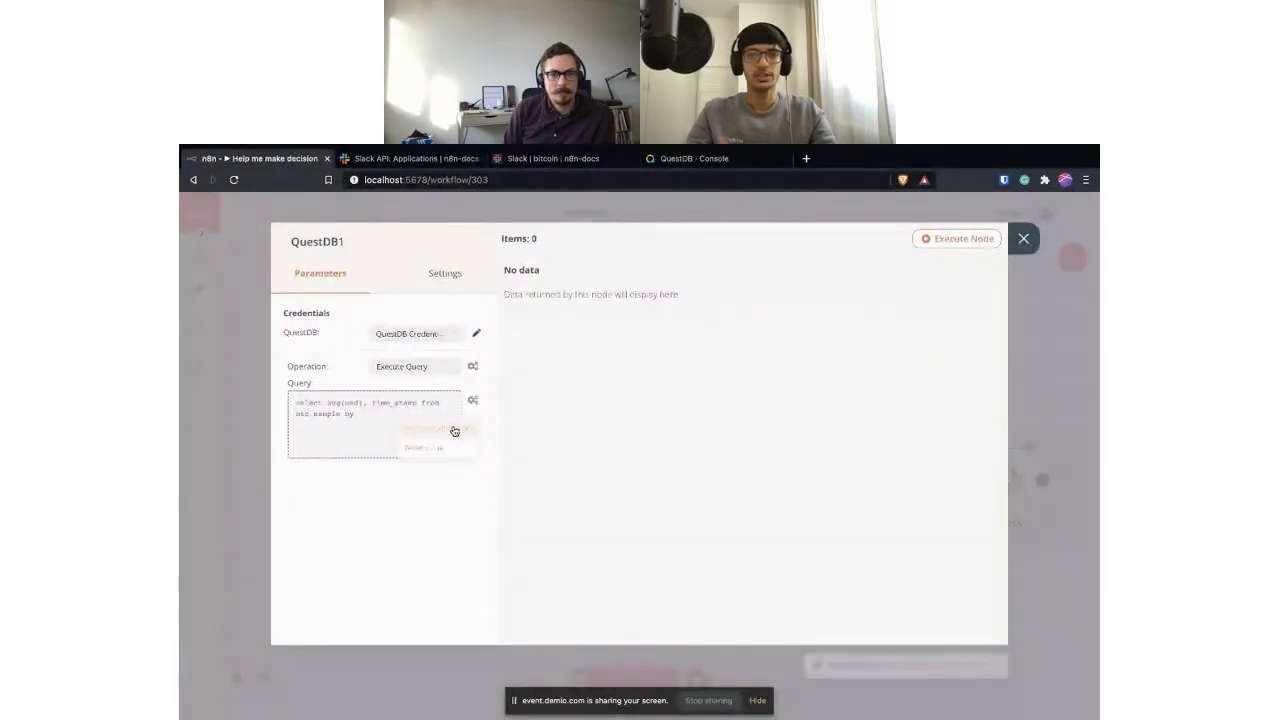
click(413, 425)
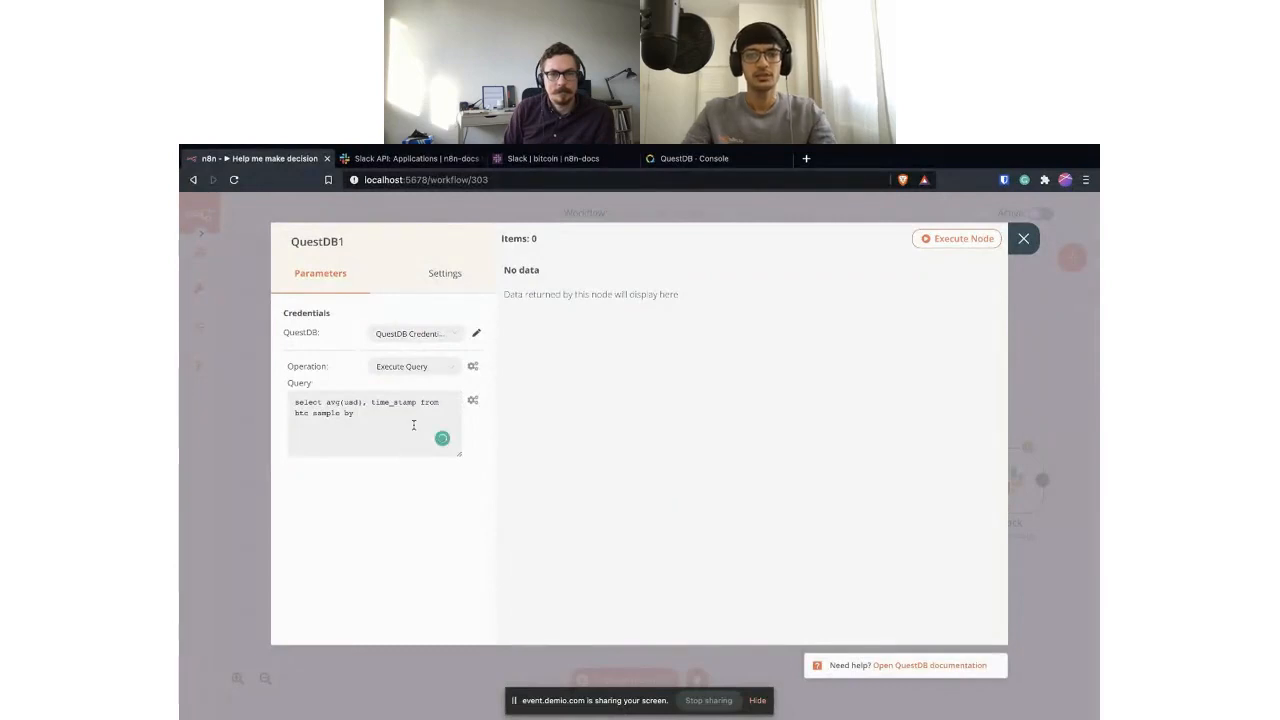
text(1m)
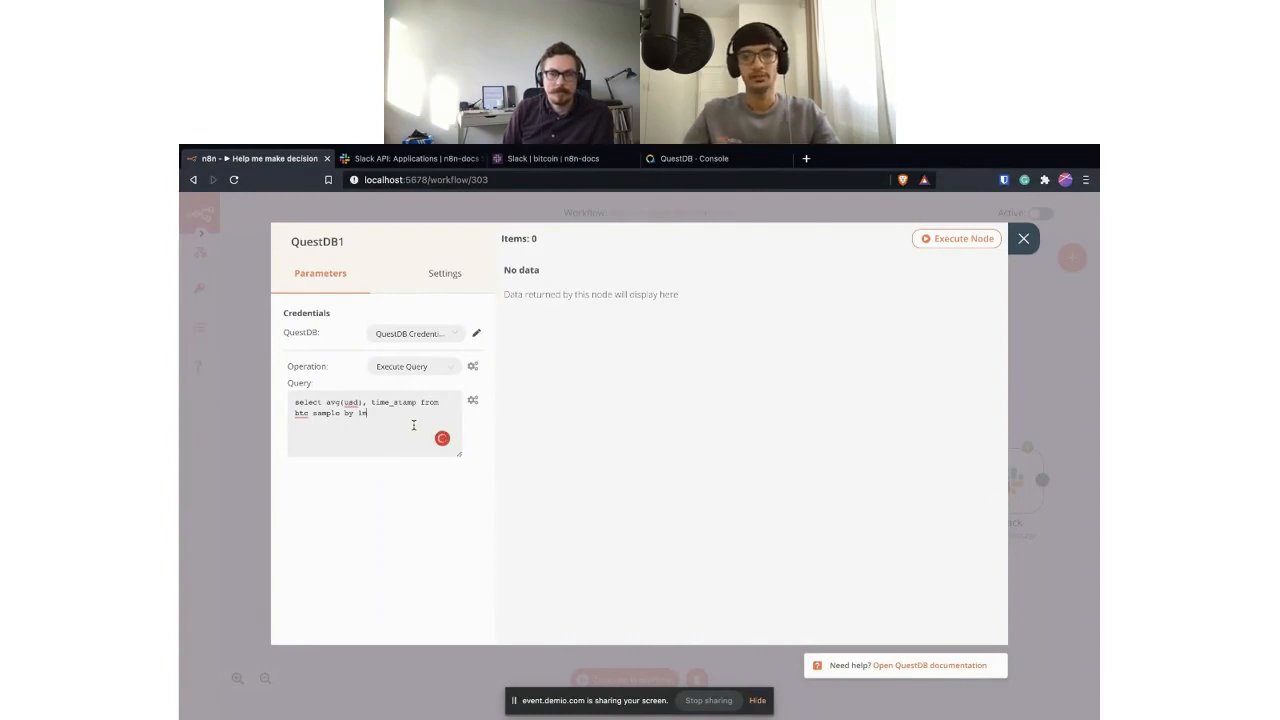
click(937, 243)
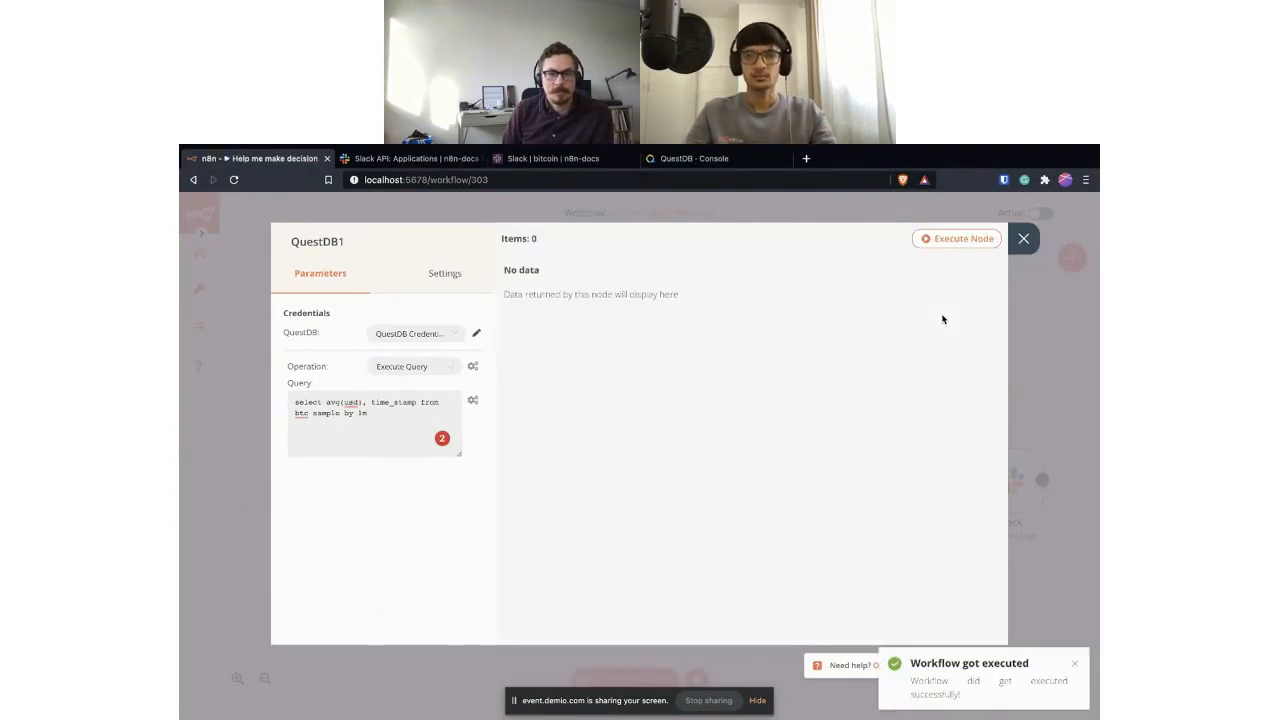
click(1023, 238)
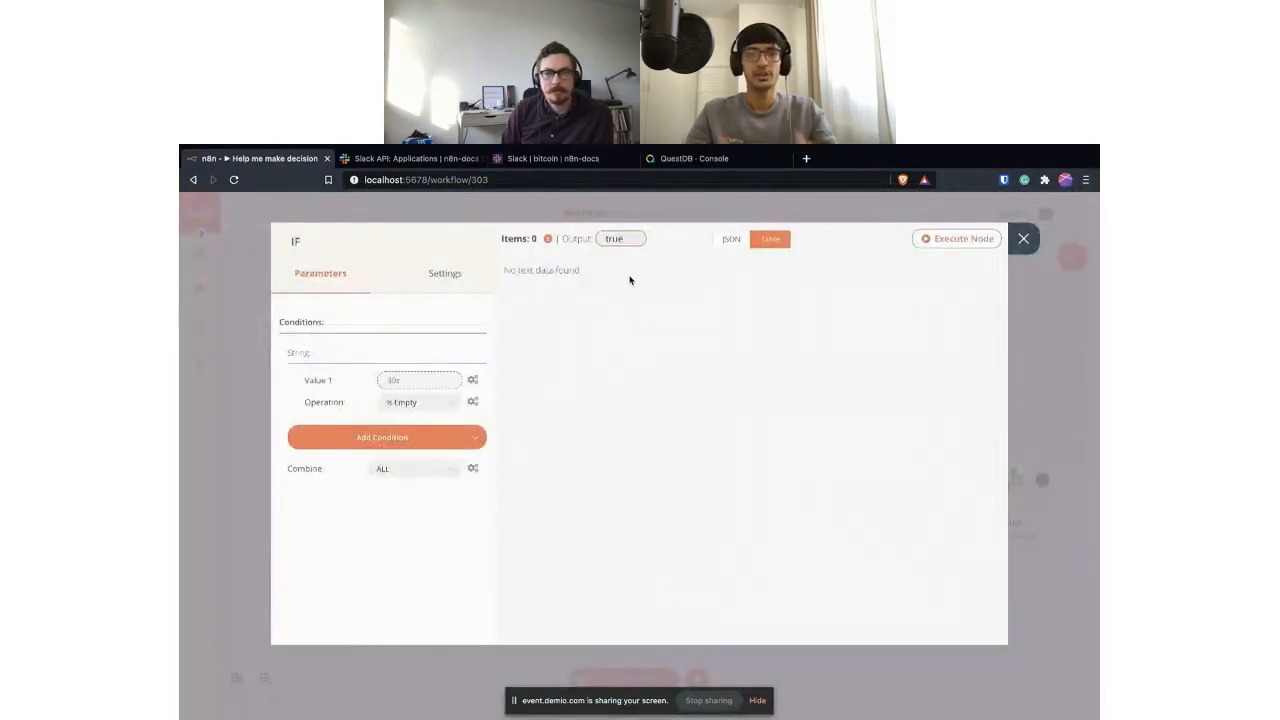
click(1023, 239)
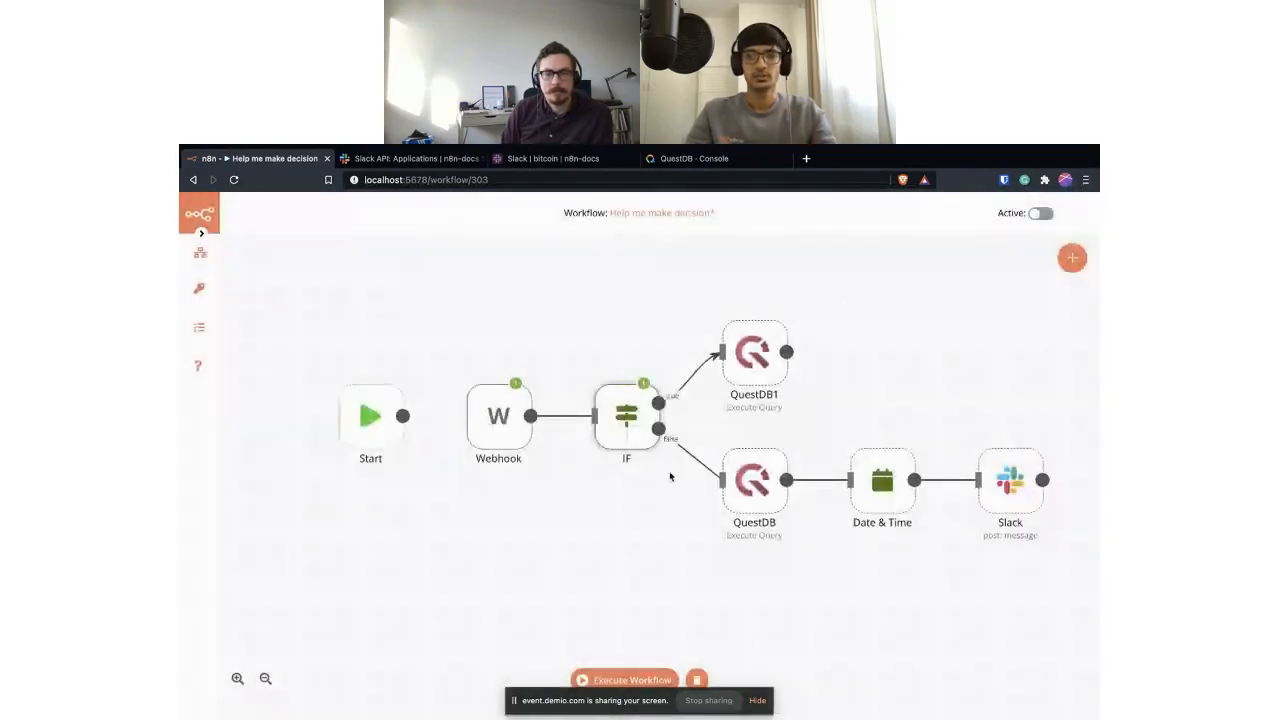
Execute the workflow again and trigger it from Slack's #bitcoin channel with /avg and no interval.
click(618, 677)
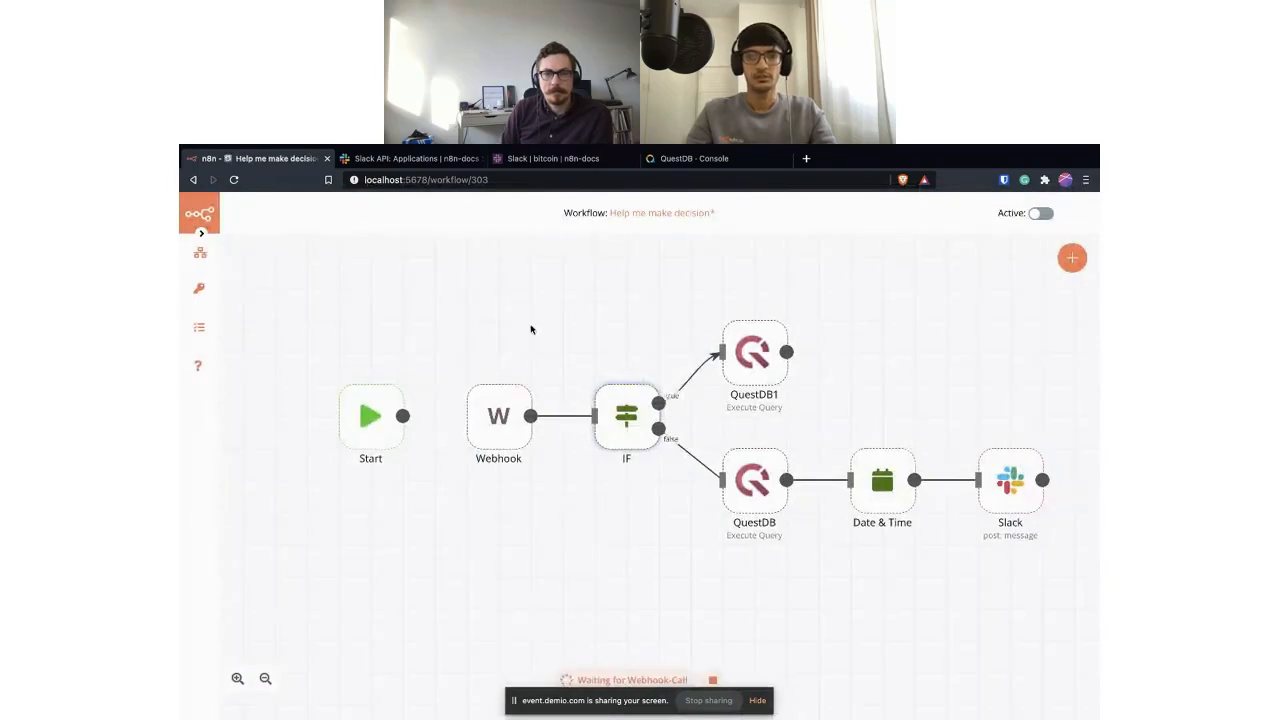
click(421, 160)
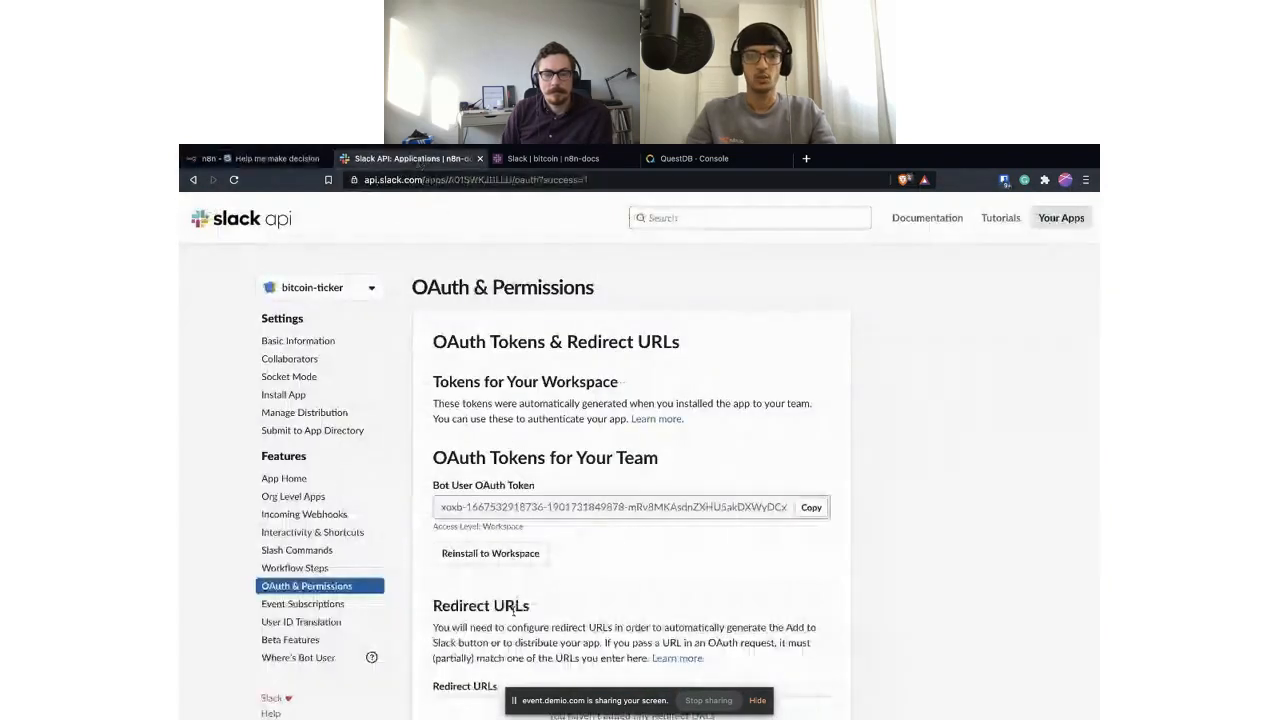
click(565, 160)
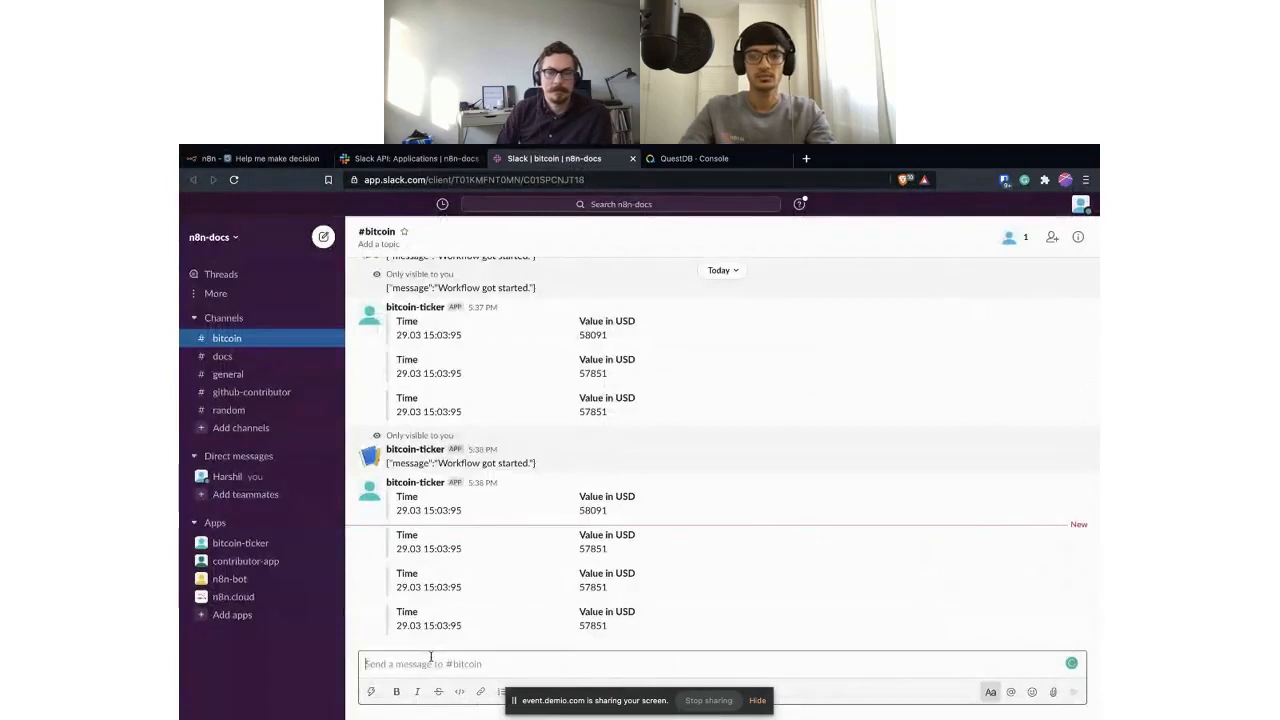
click(370, 691)
text(avg)
key(Return)
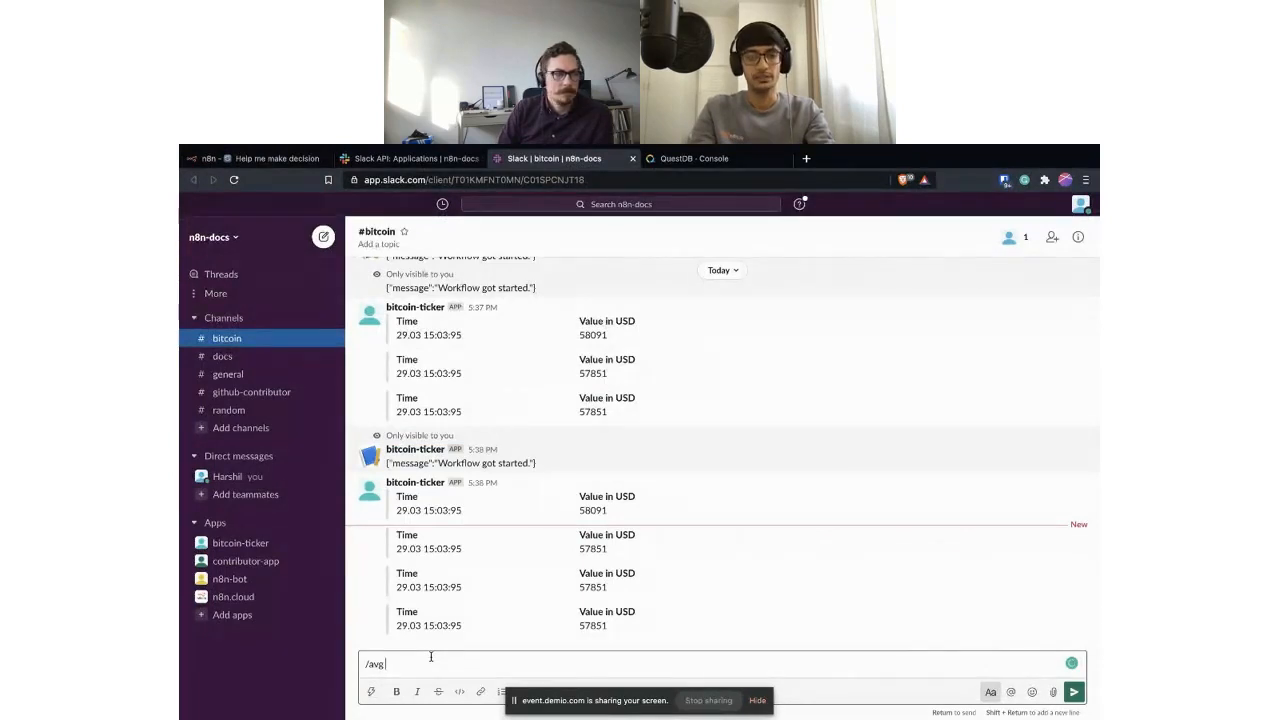
key(Return)
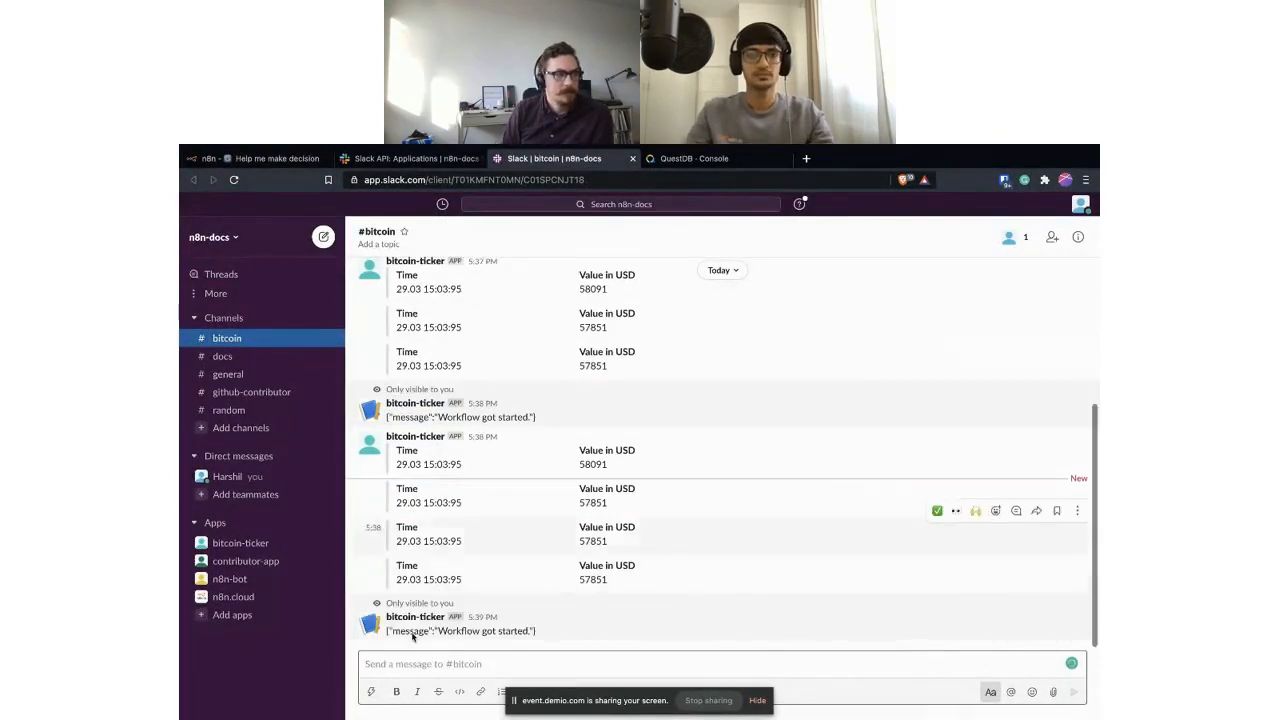
Return to n8n and examine the QuestDB1 node's output data.
click(272, 158)
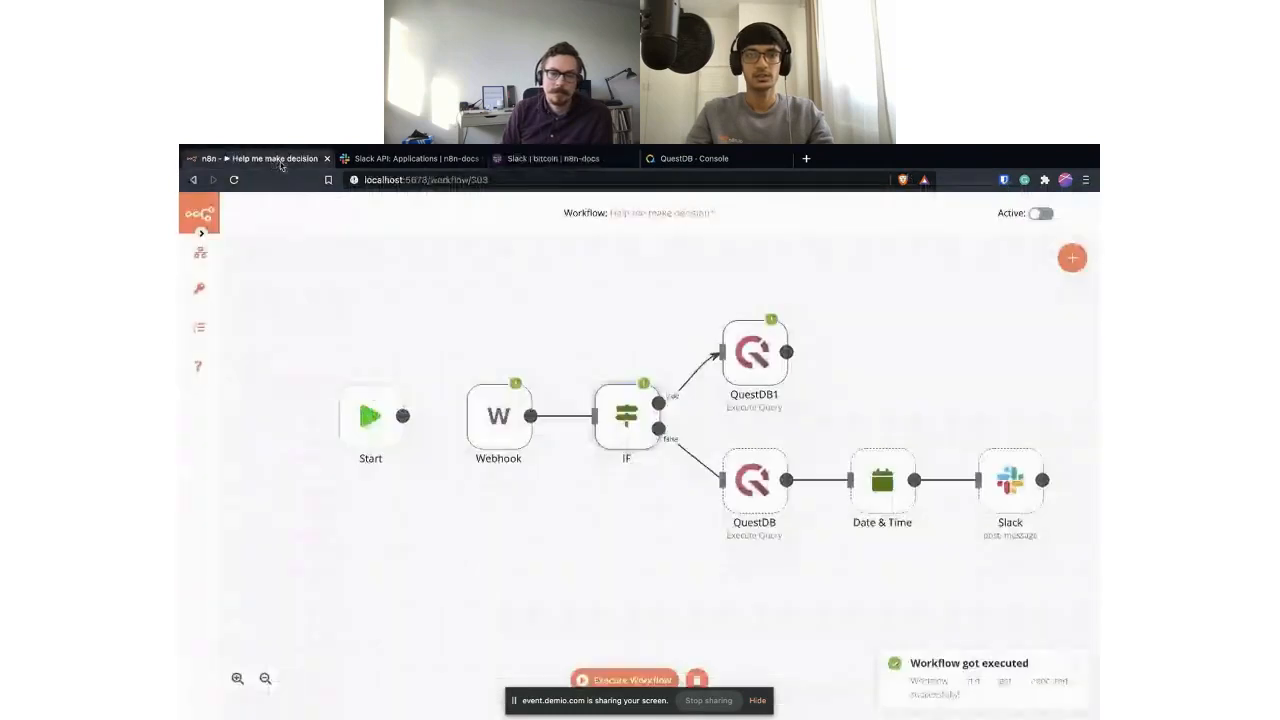
double_click(756, 350)
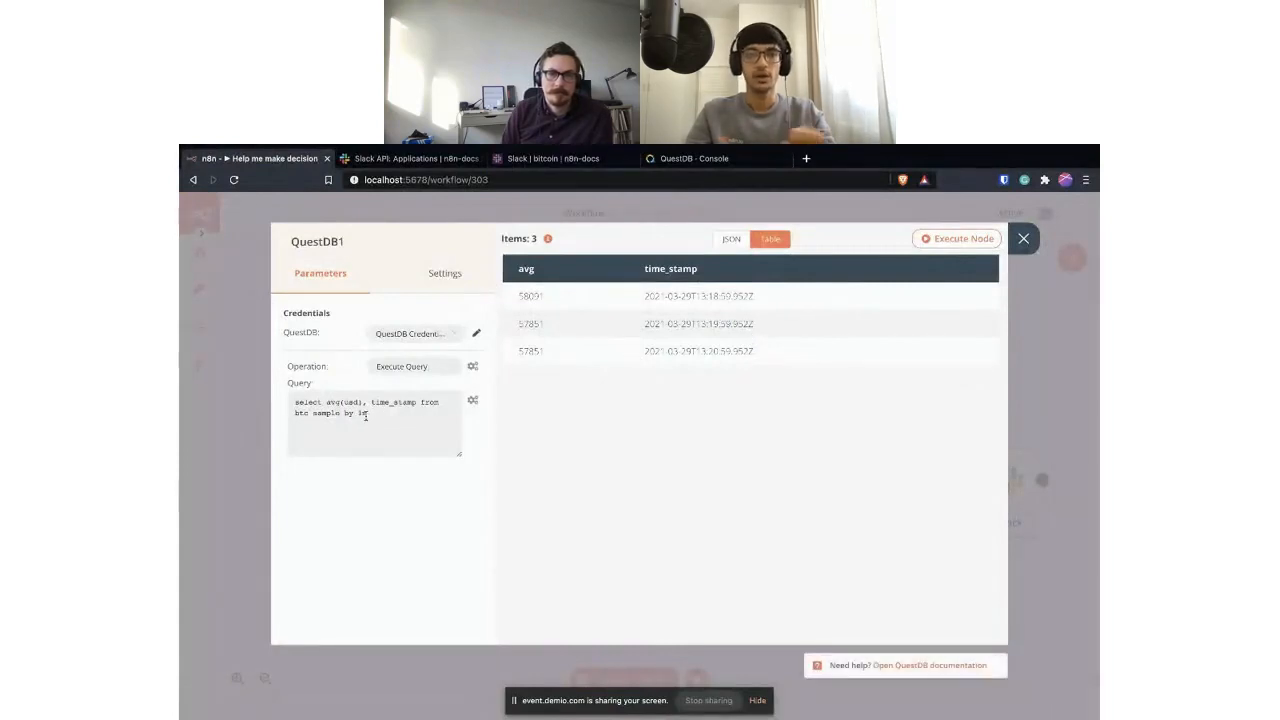
click(1023, 238)
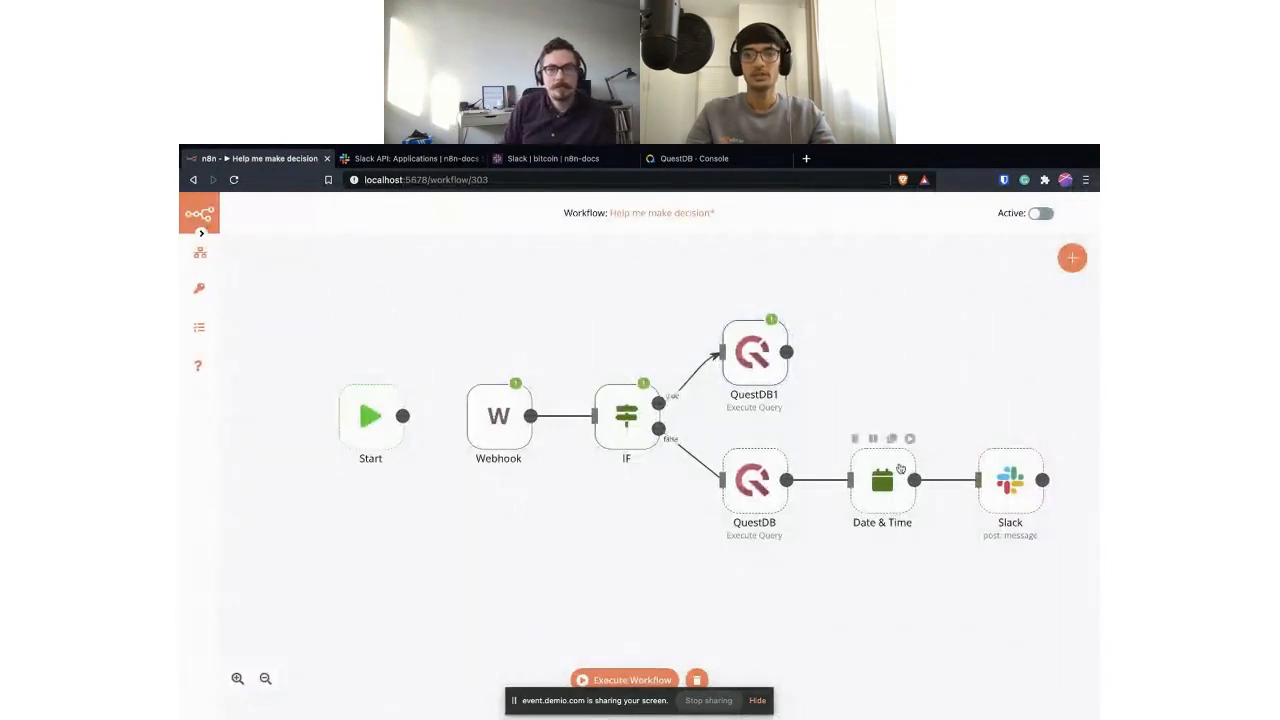
Duplicate the Date & Time node, place the copy beside QuestDB1, and connect QuestDB1's output to it.
click(891, 438)
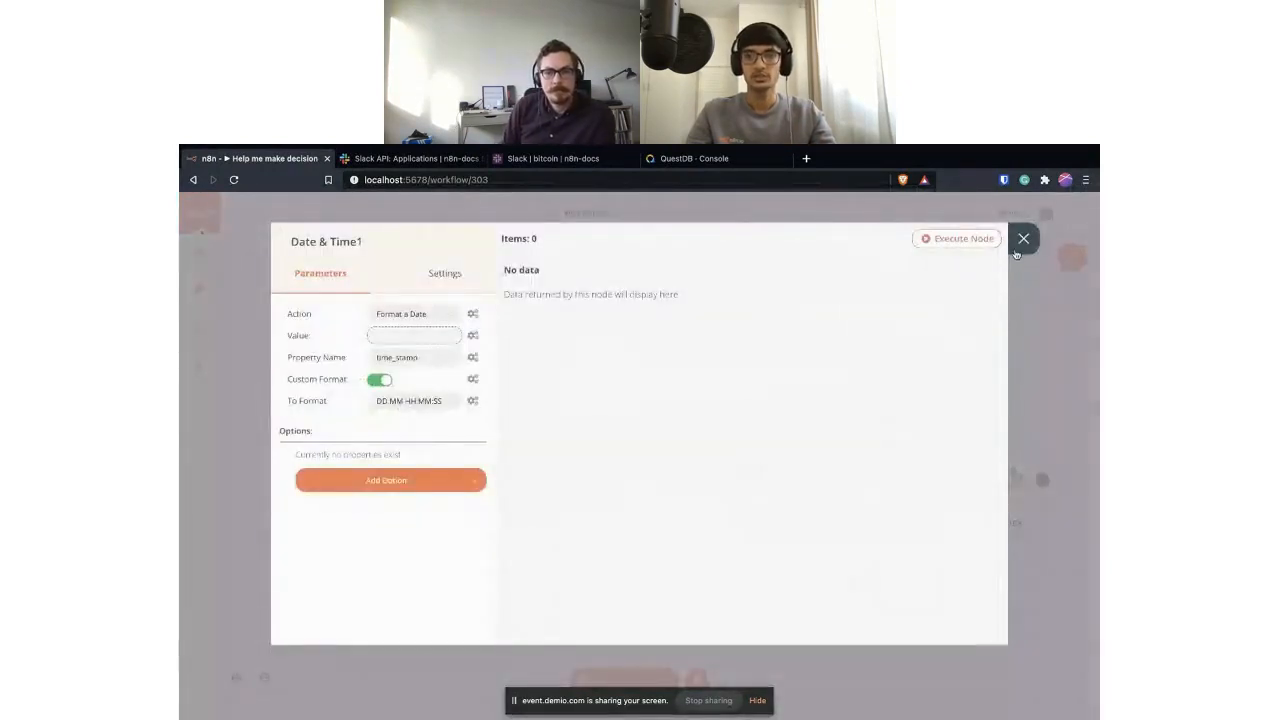
click(1022, 240)
drag(883, 580, 882, 362)
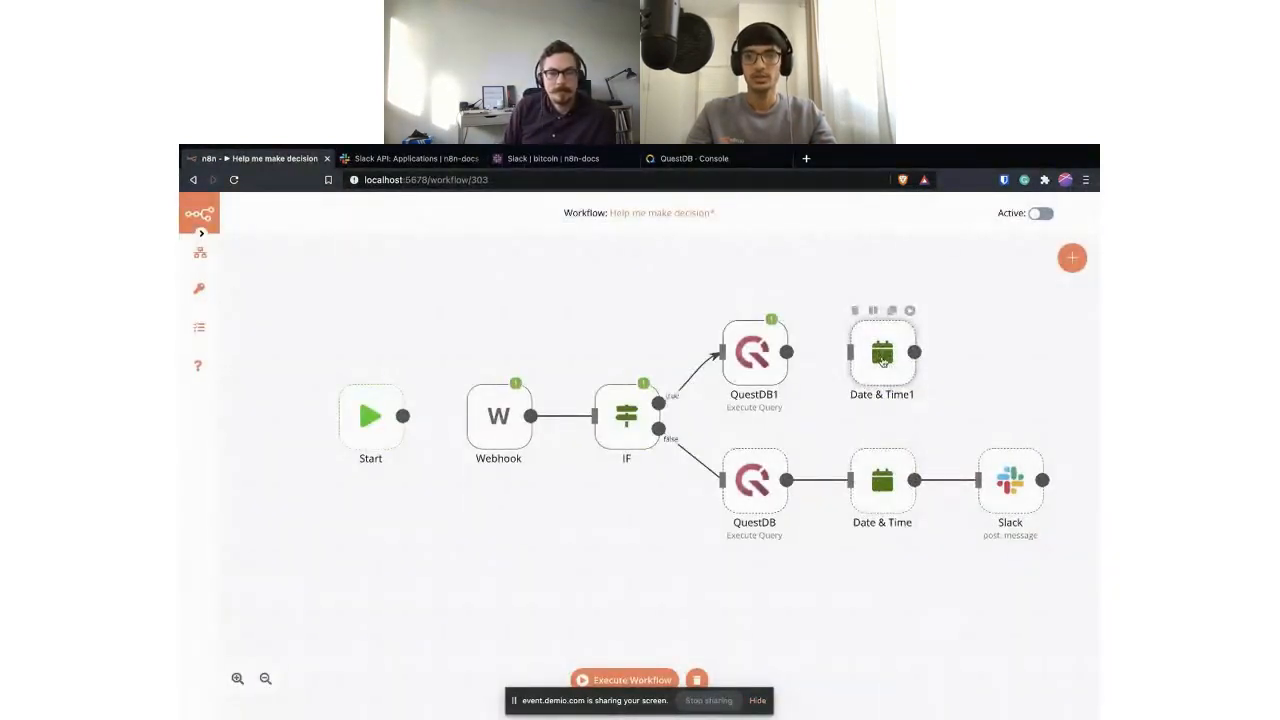
drag(786, 352, 880, 369)
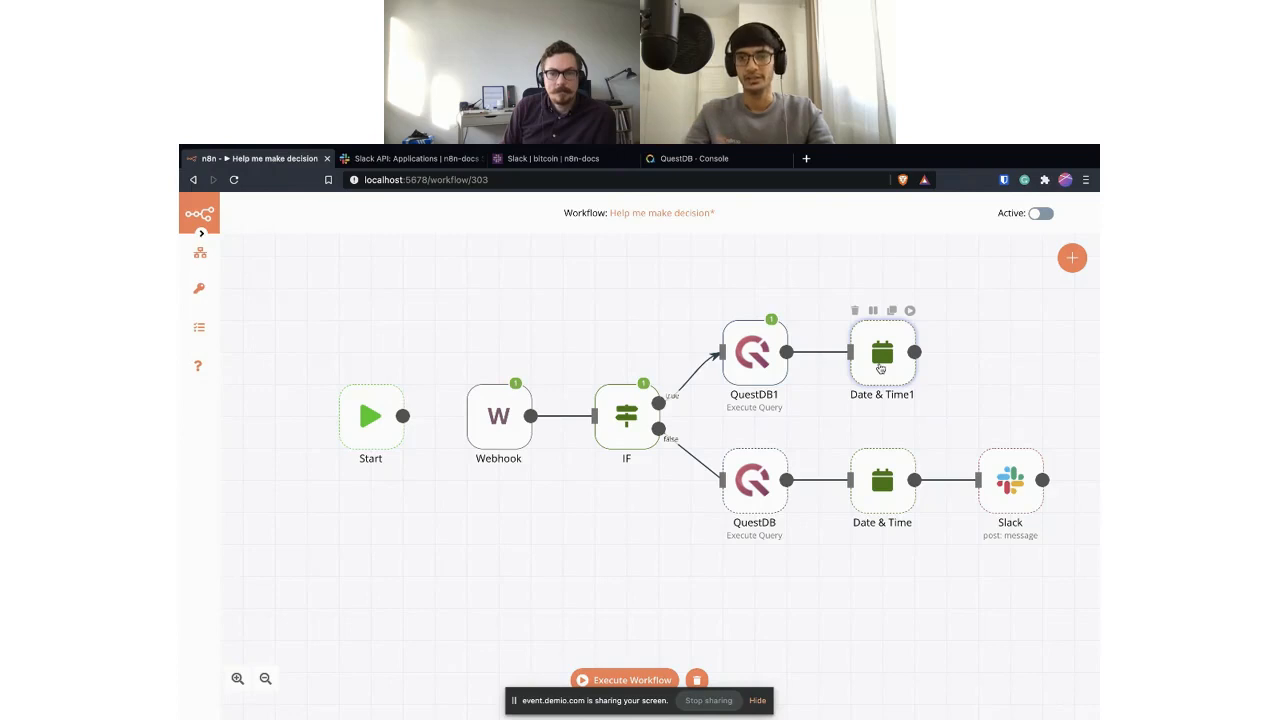
Execute the Date & Time1 node to format the true branch's timestamps.
double_click(885, 354)
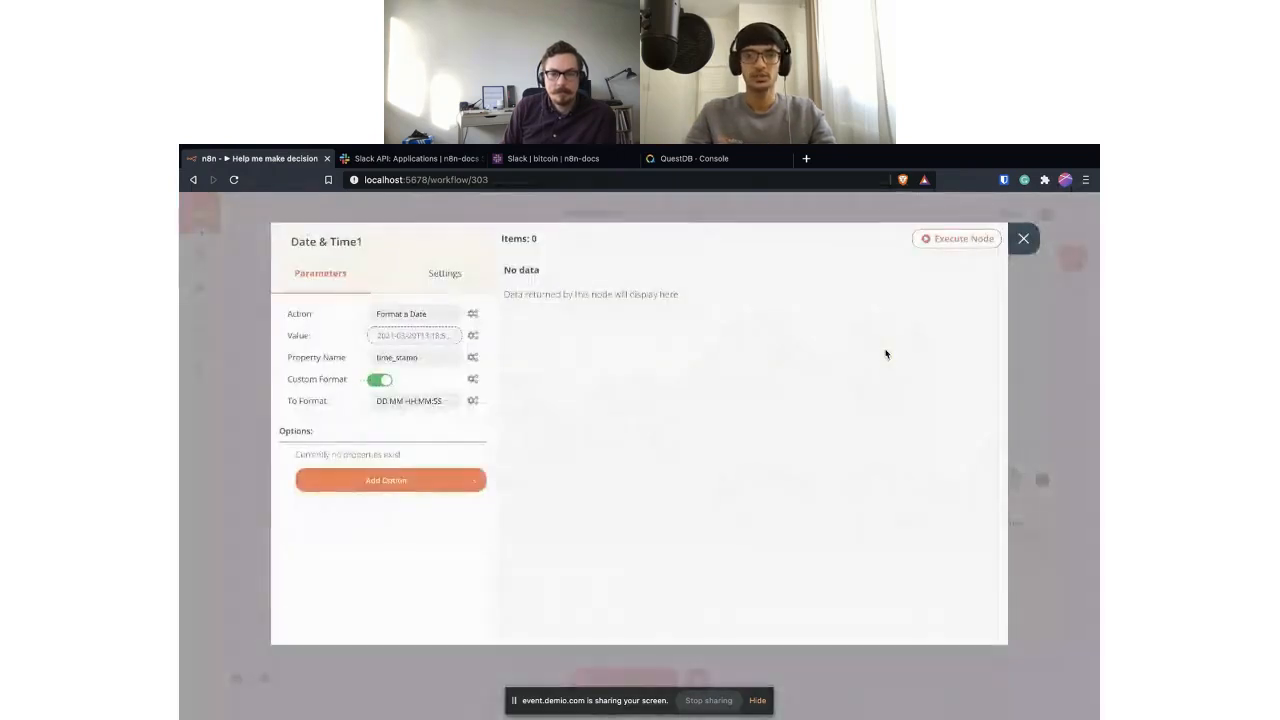
click(933, 240)
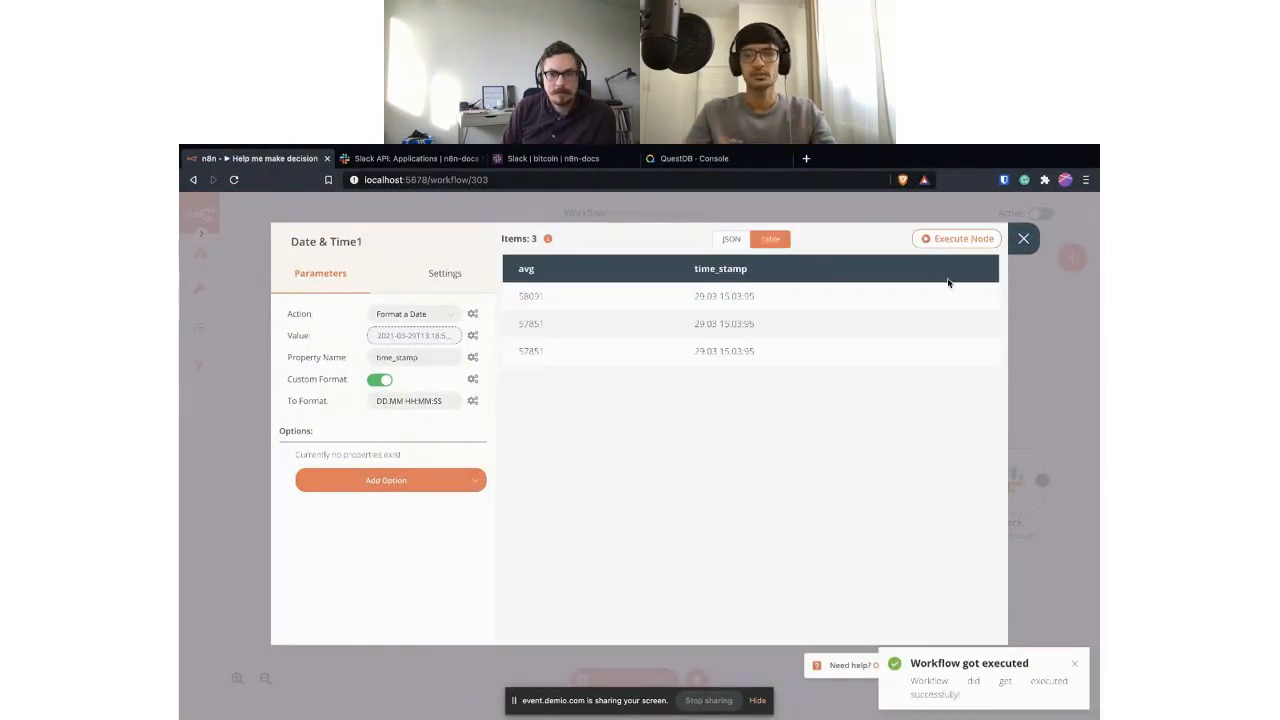
click(1021, 244)
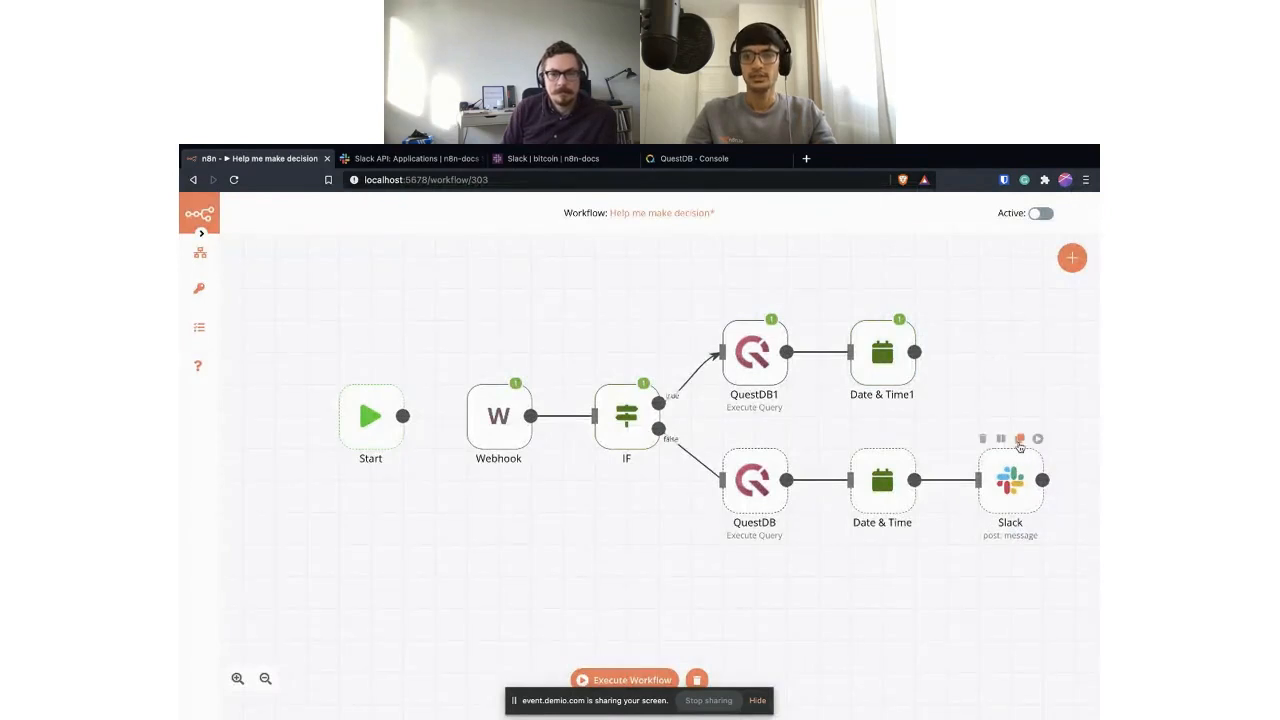
Duplicate the Slack node, place the copy beside Date & Time1, and connect Date & Time1's output to it.
double_click(1012, 478)
click(1023, 239)
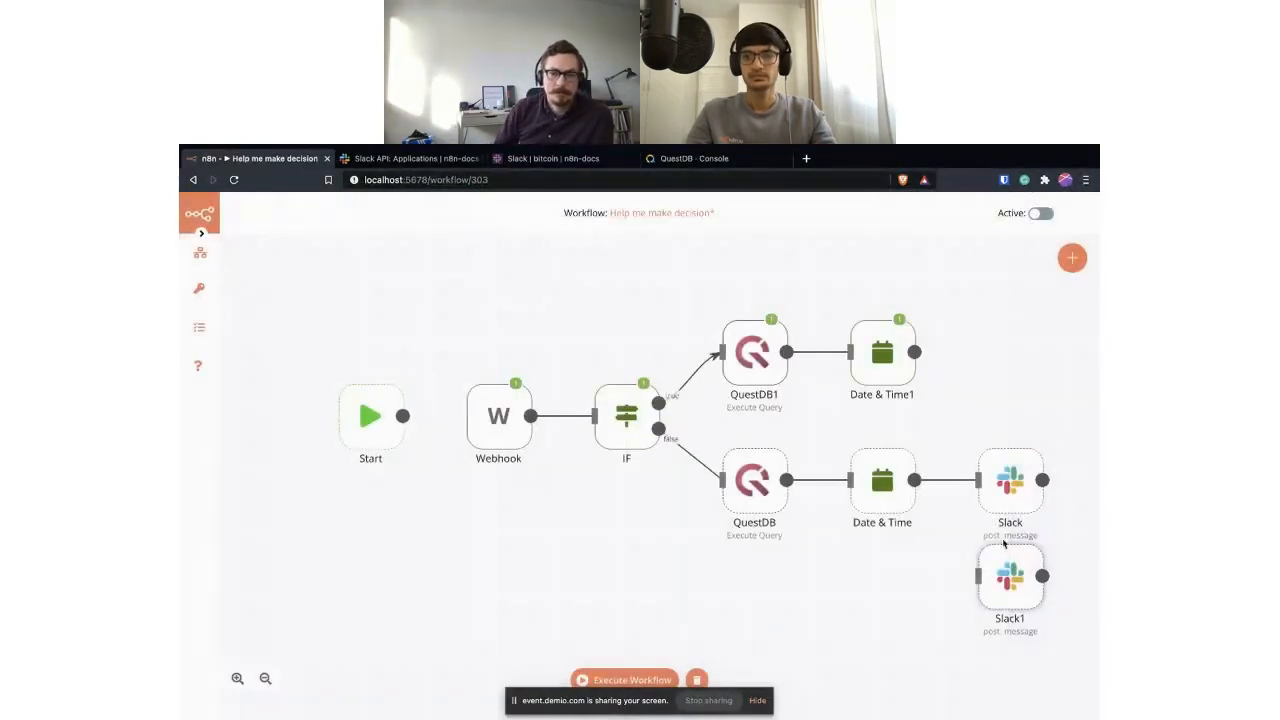
drag(1008, 577, 1005, 352)
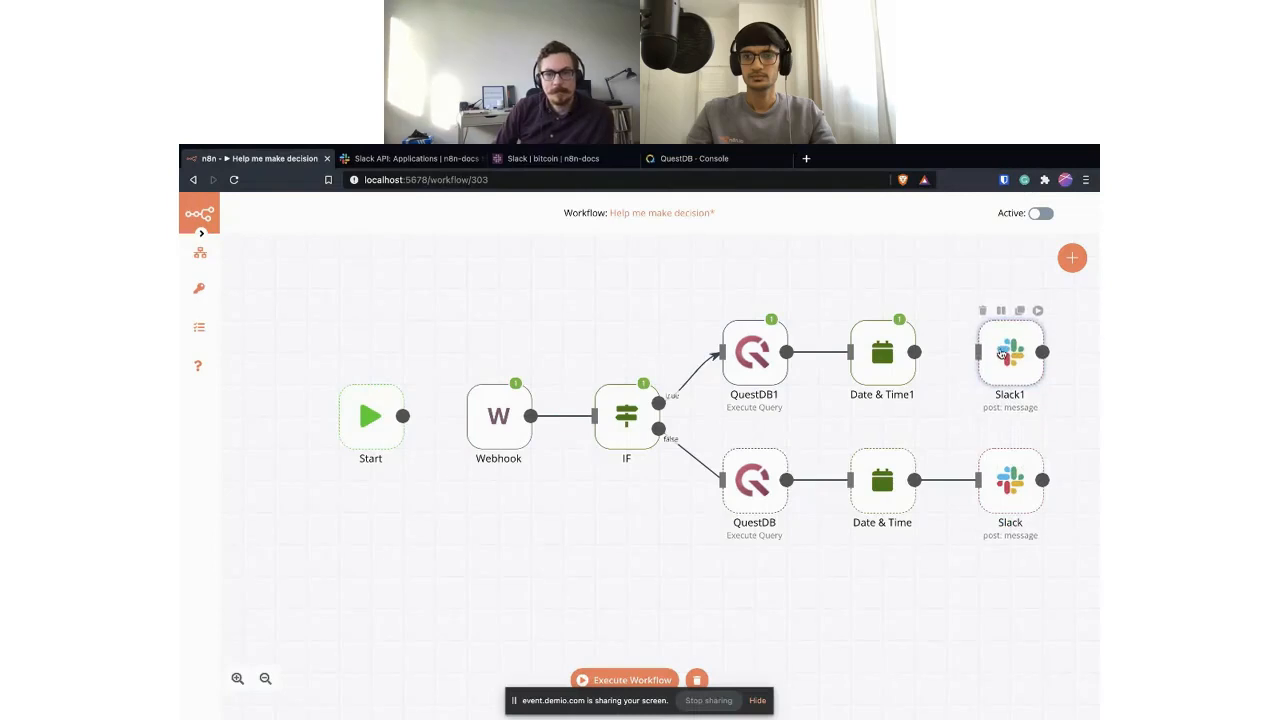
drag(914, 352, 978, 352)
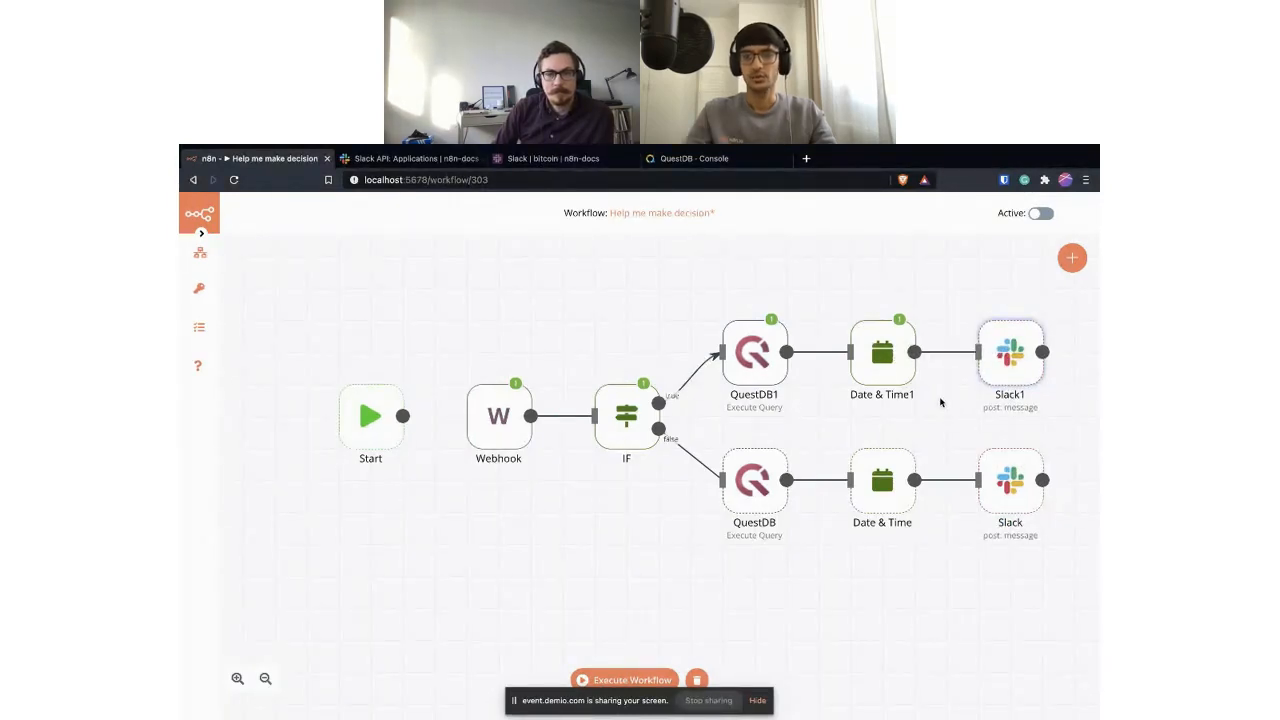
Execute the complete workflow and send /avg without an interval in Slack's #bitcoin channel to test the true branch.
click(624, 678)
click(525, 158)
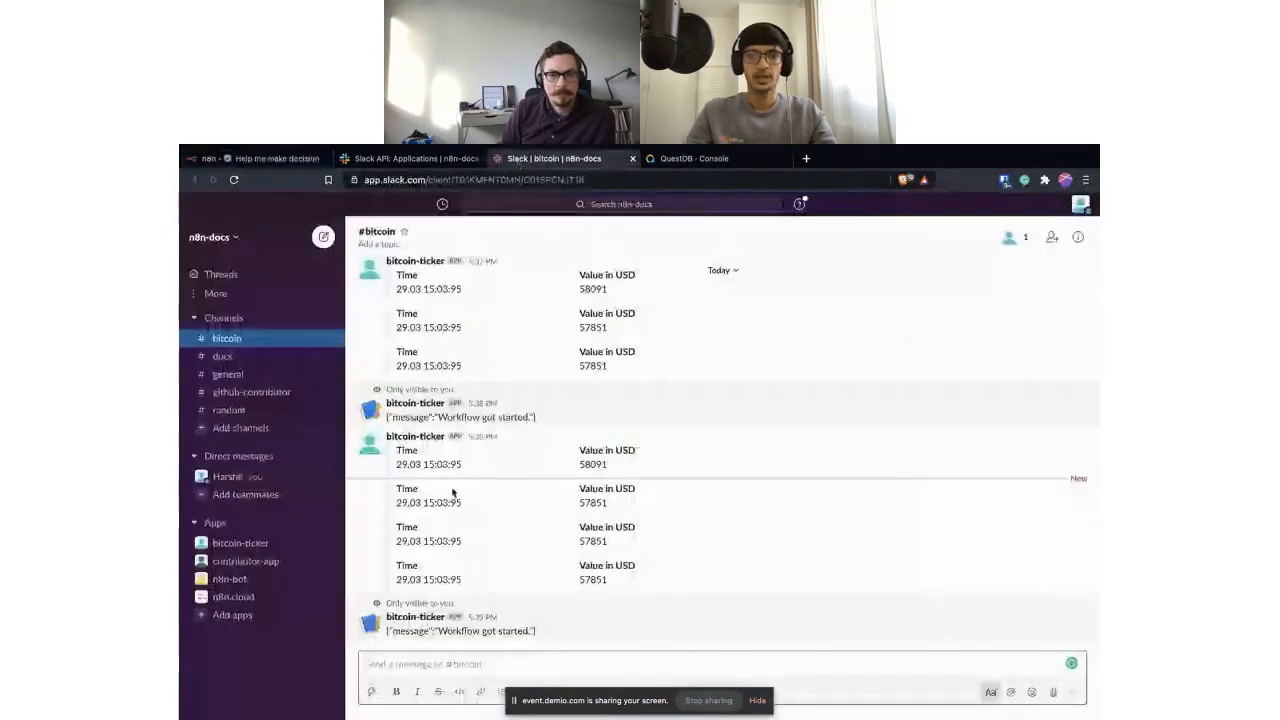
click(400, 656)
text(/a)
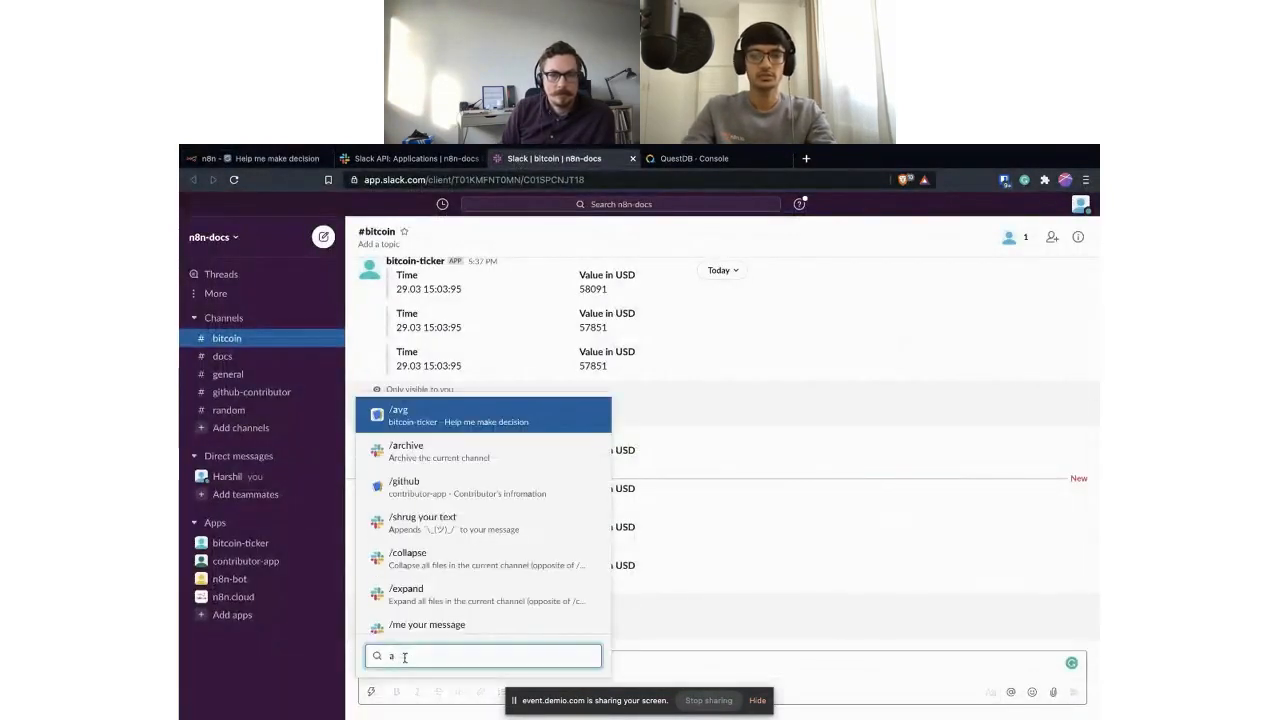
key(Return)
key(Return)
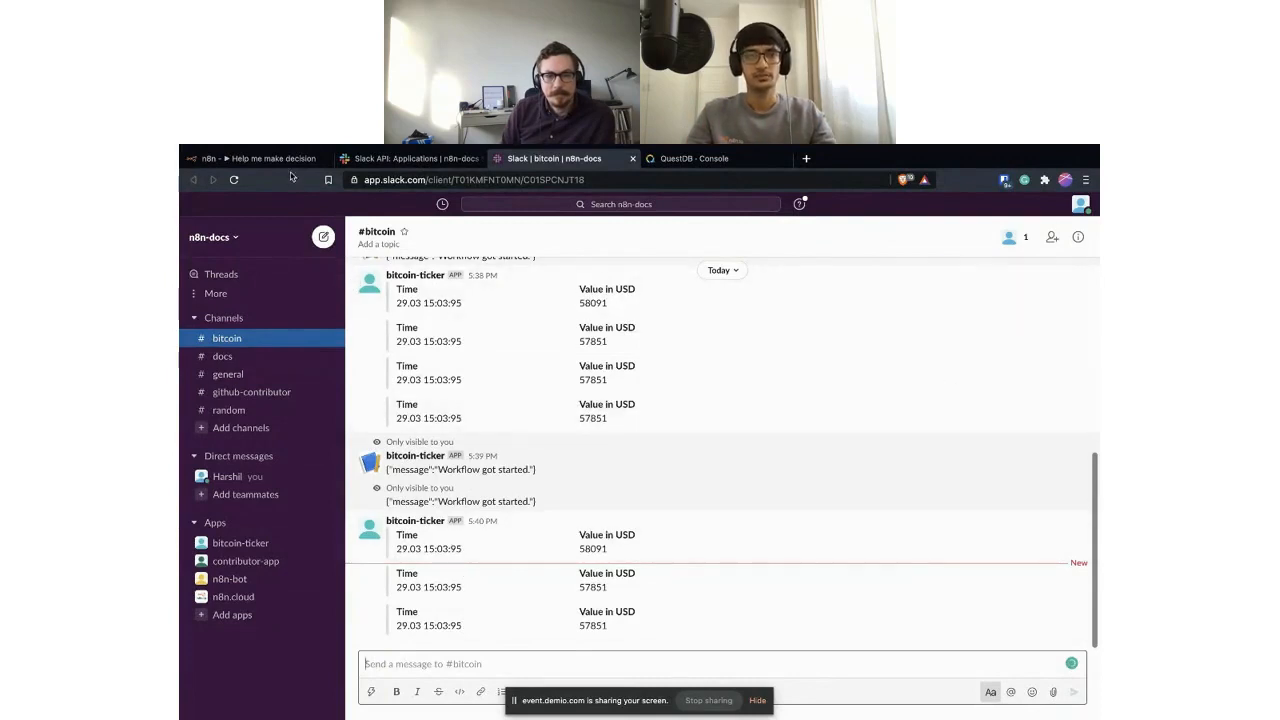
Return to n8n and rename the IF node as "IF no parameter?".
click(250, 158)
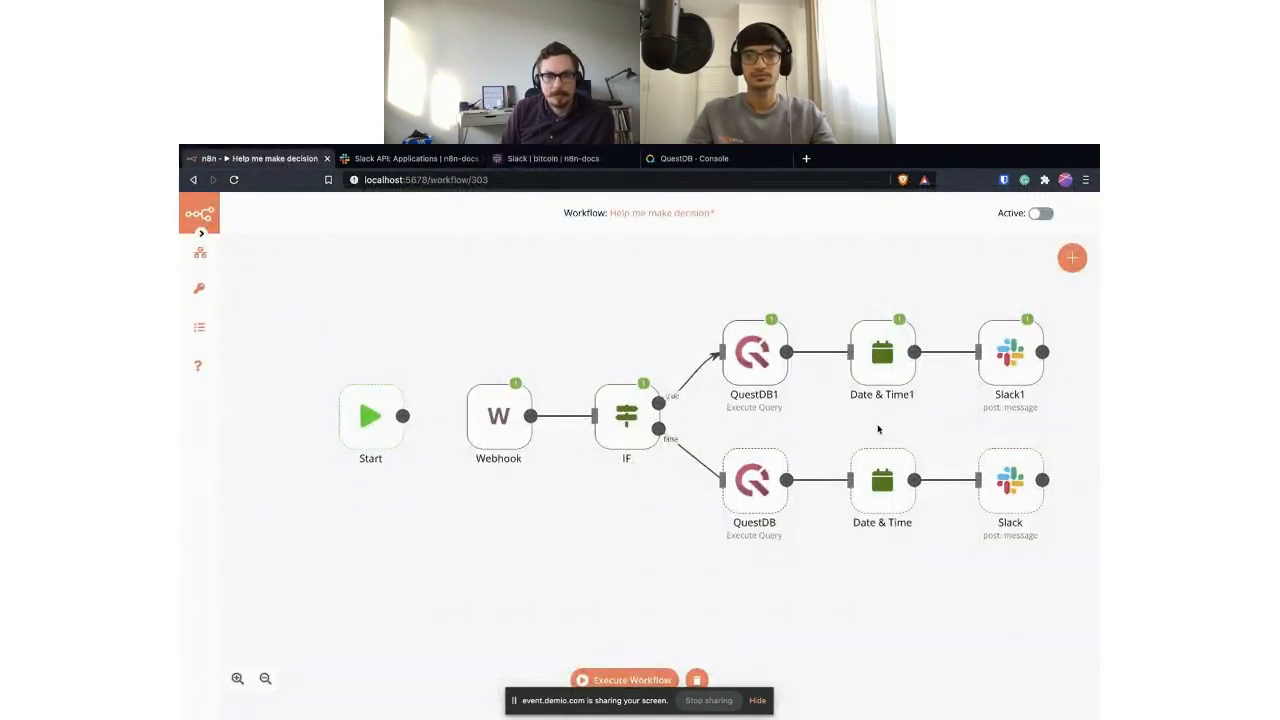
scroll(879, 430, right, 1)
scroll(879, 430, up, 1)
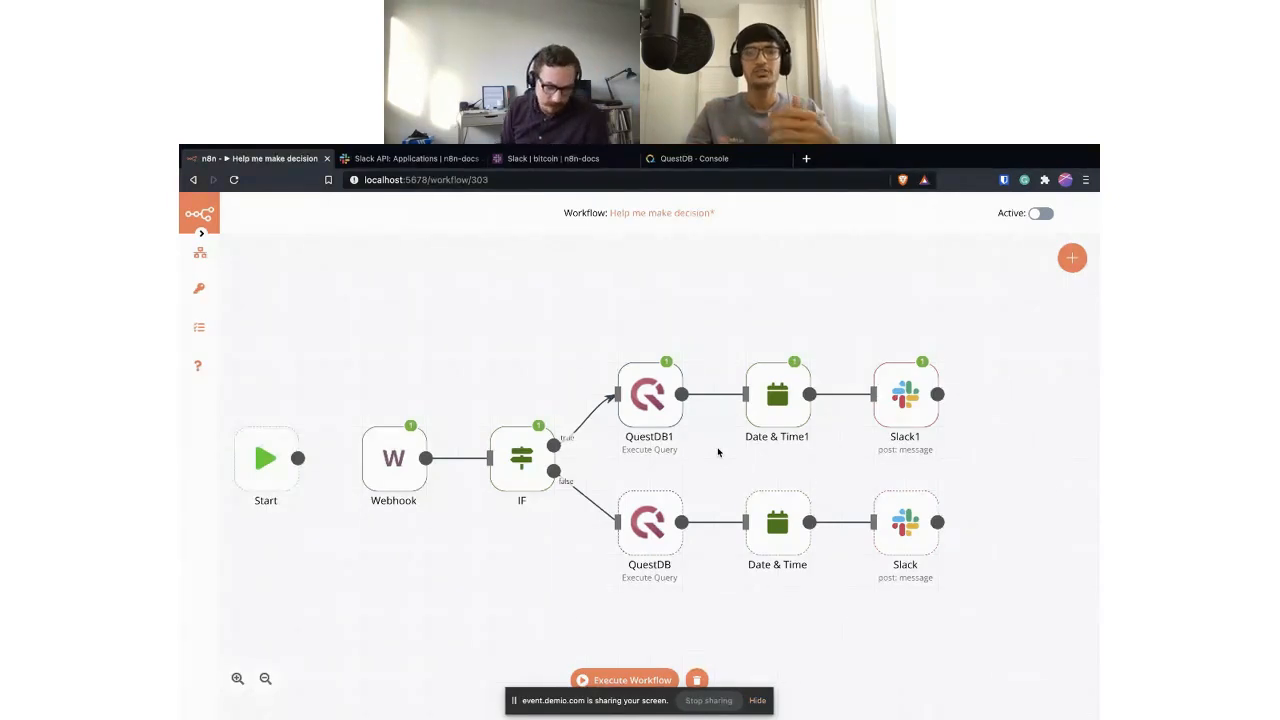
mouse_move(521, 467)
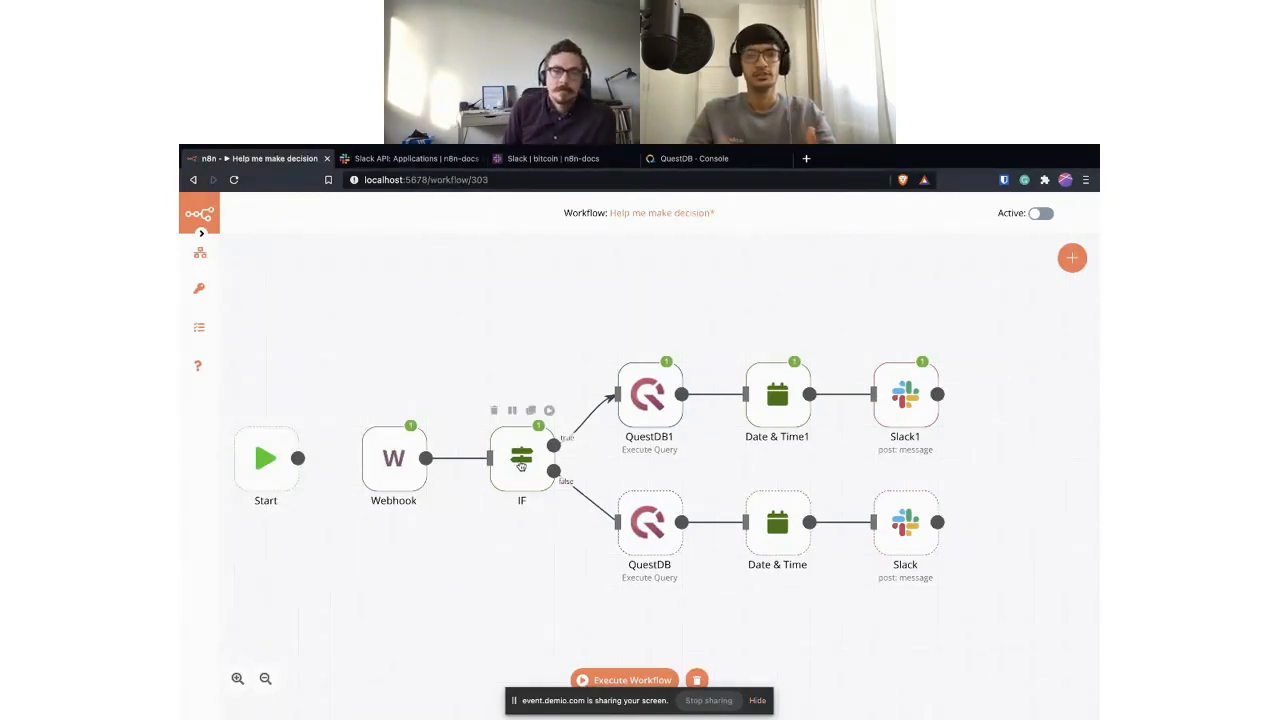
double_click(521, 467)
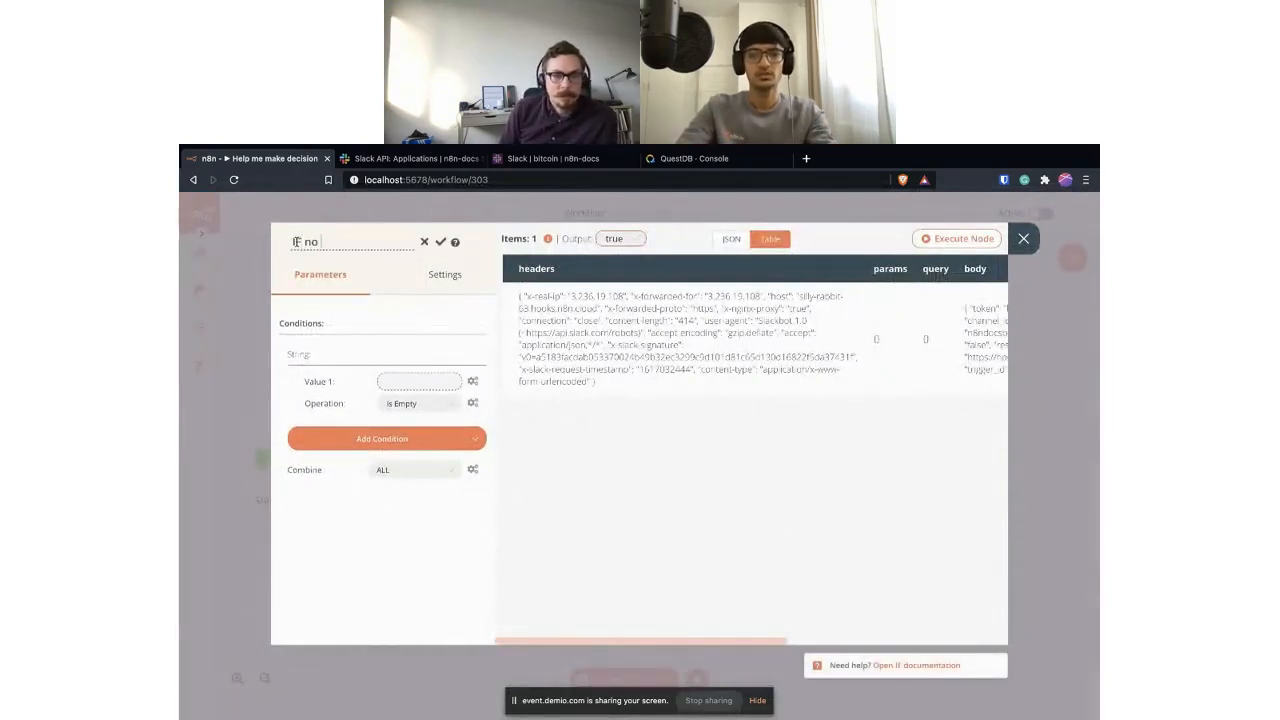
text(ame)
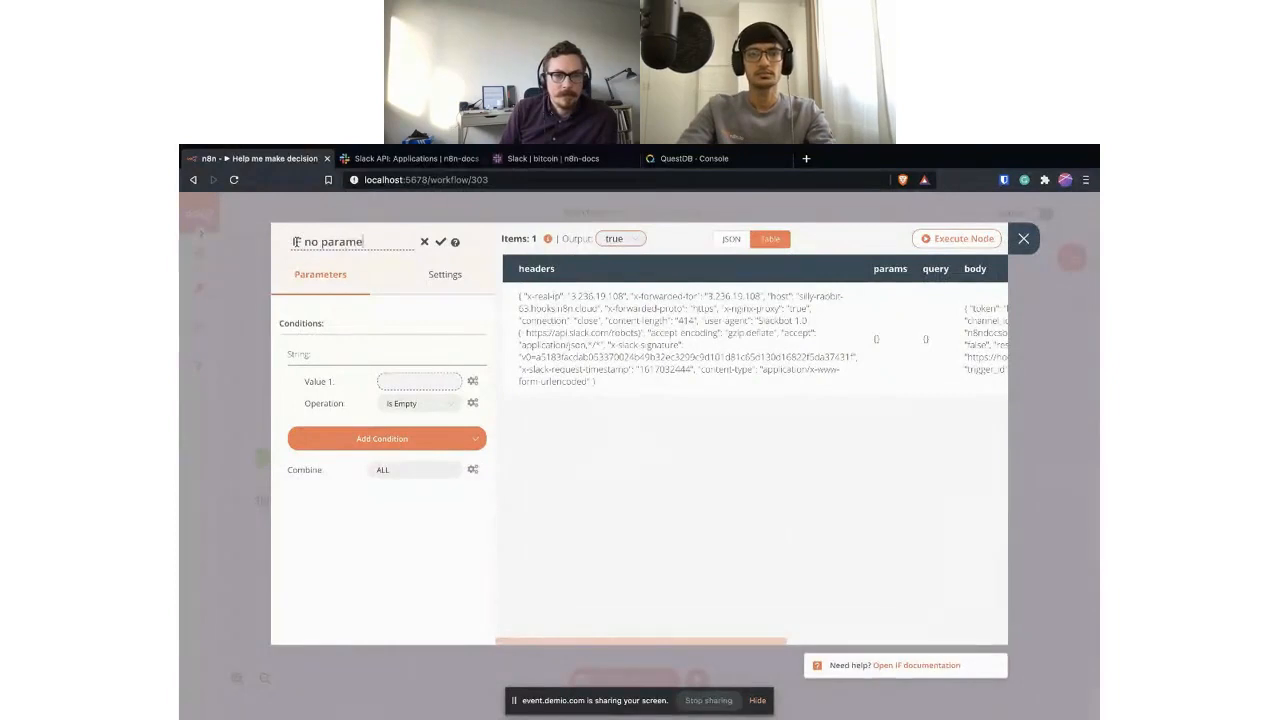
text(ter?)
key(Escape)
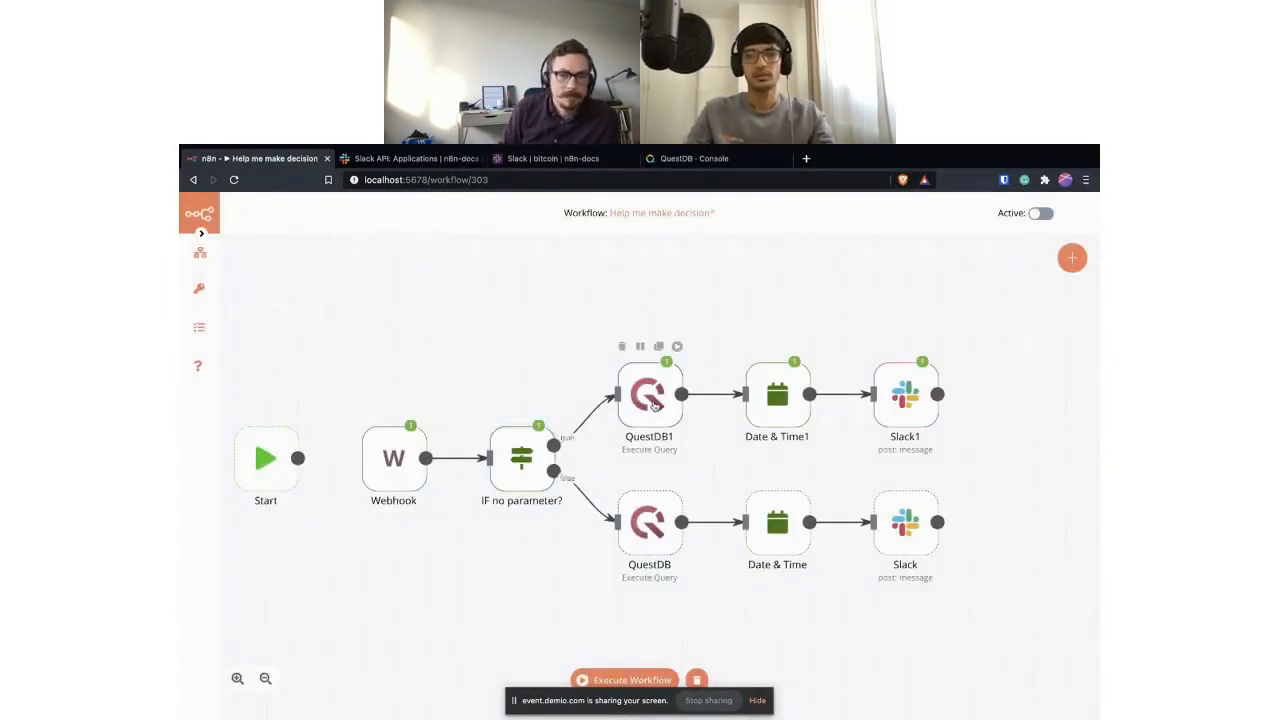
Rename the QuestDB1 node on the true branch as "Default query".
double_click(649, 394)
click(316, 240)
double_click(316, 240)
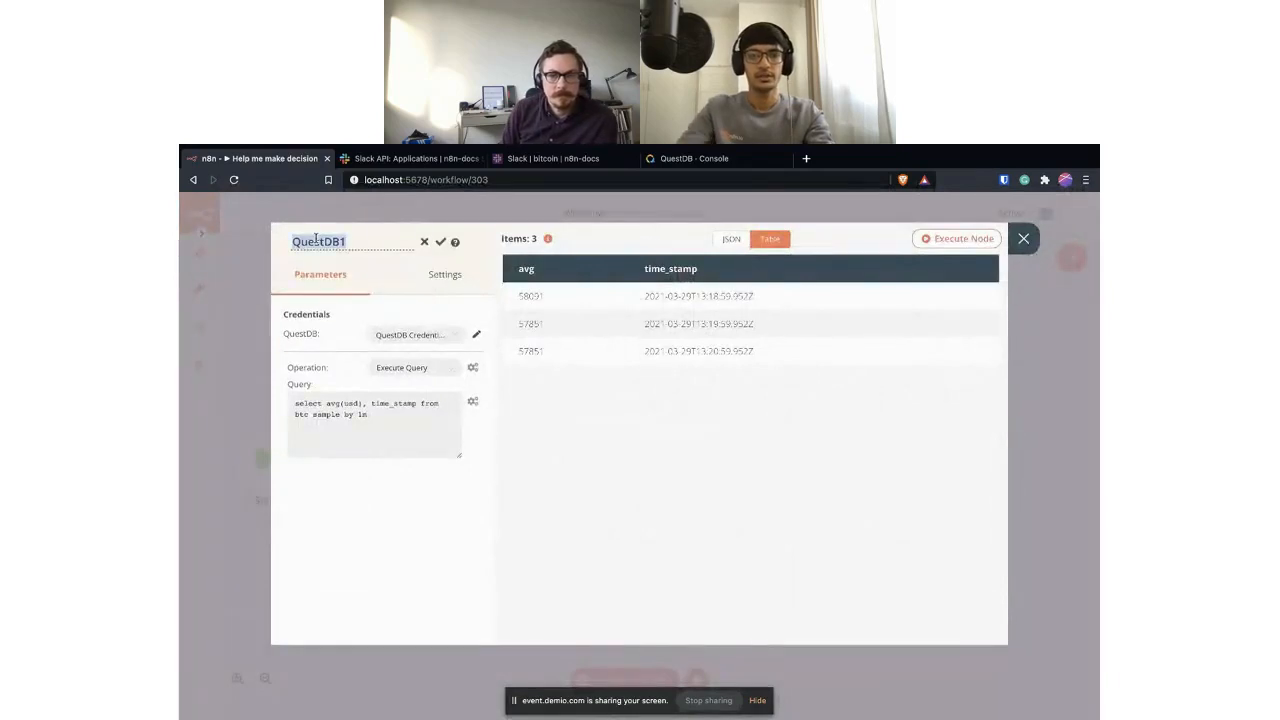
text(Defau)
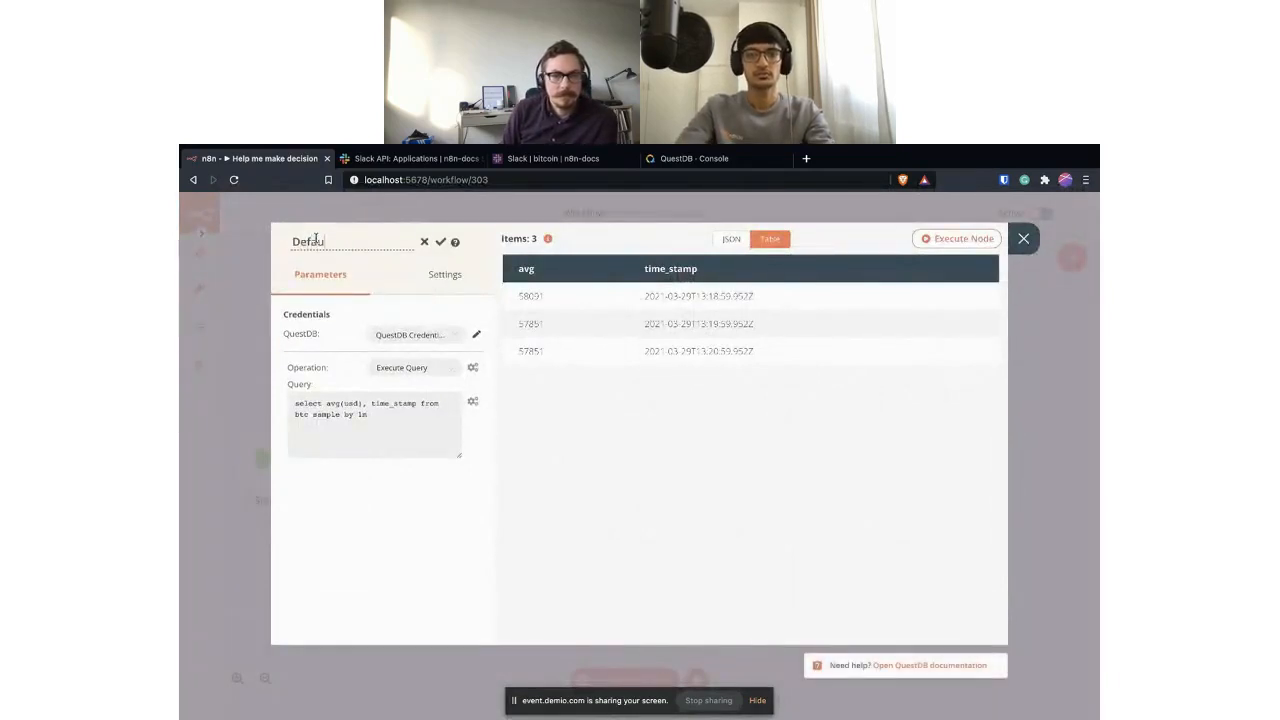
text(lt query)
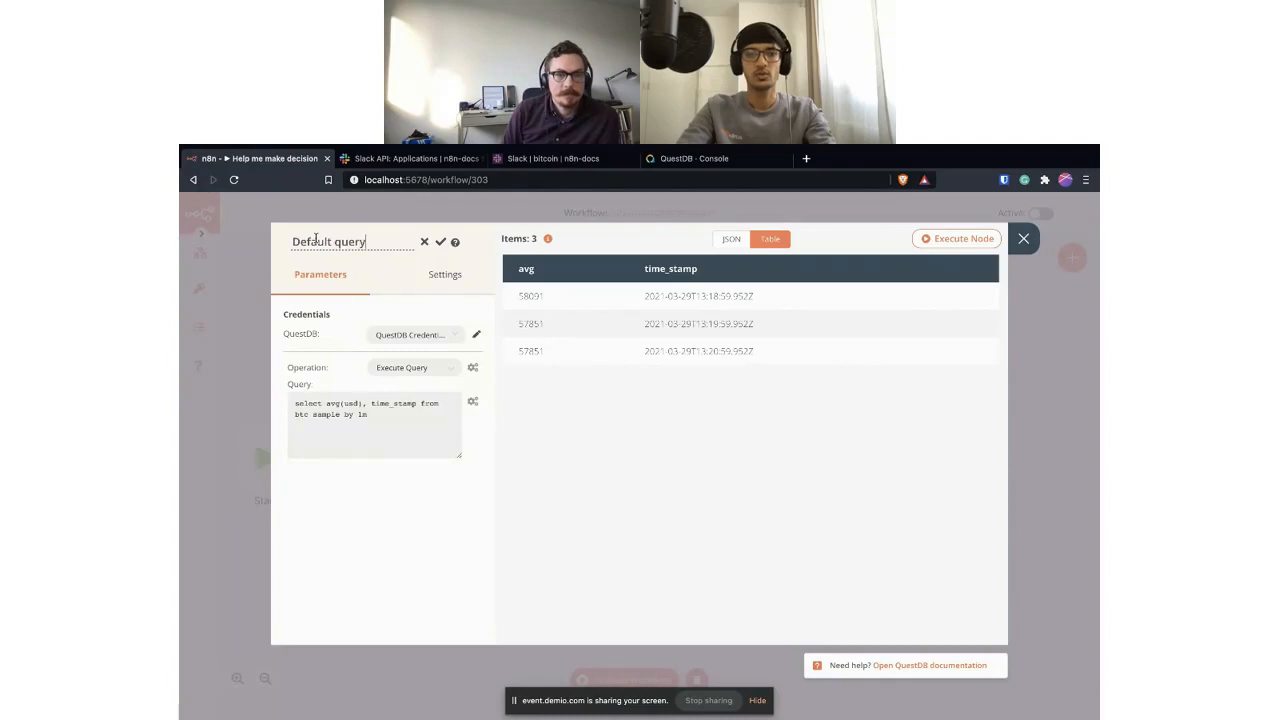
key(Return)
key(Escape)
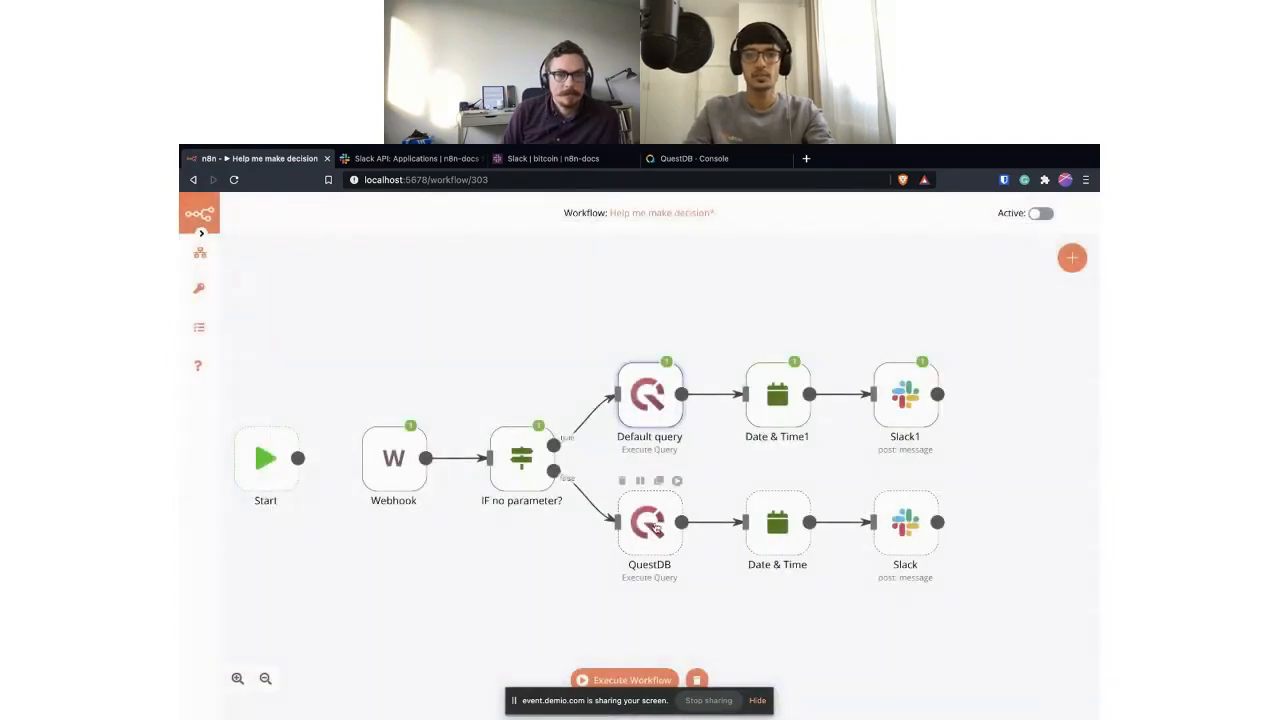
Rename the QuestDB node on the false branch as "Dynamic query".
double_click(656, 527)
double_click(310, 241)
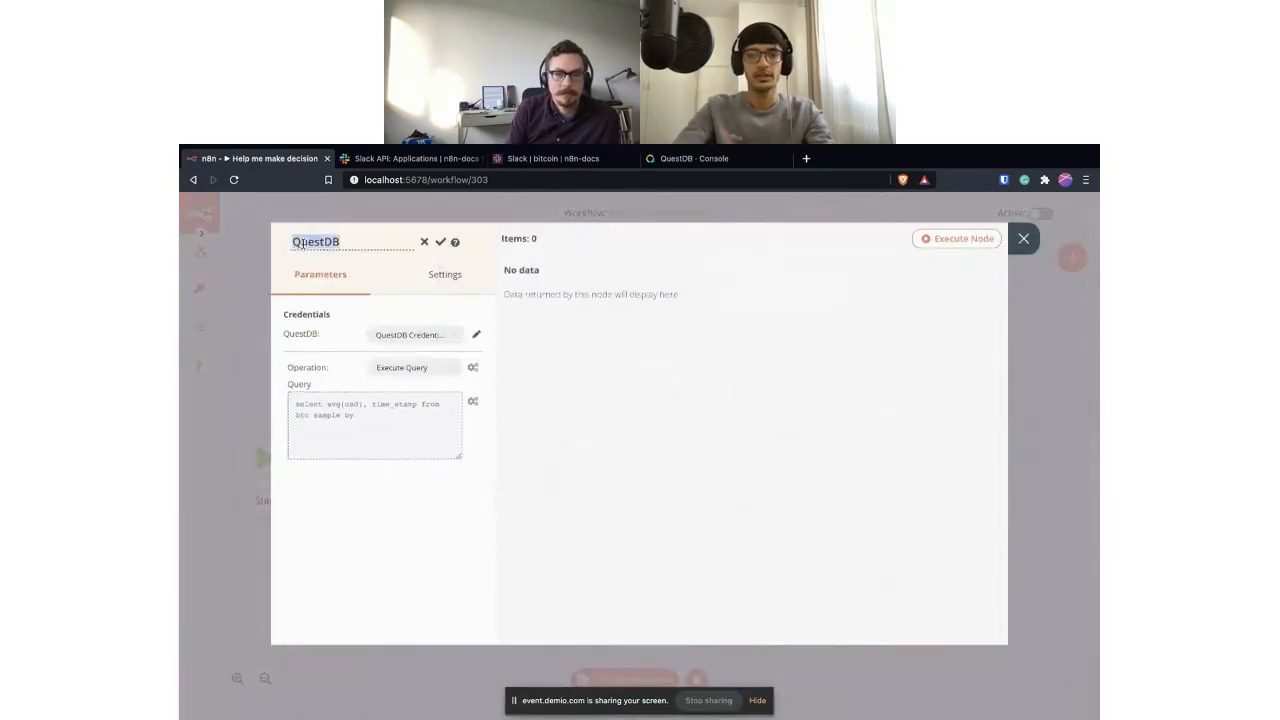
text(Dynamic query)
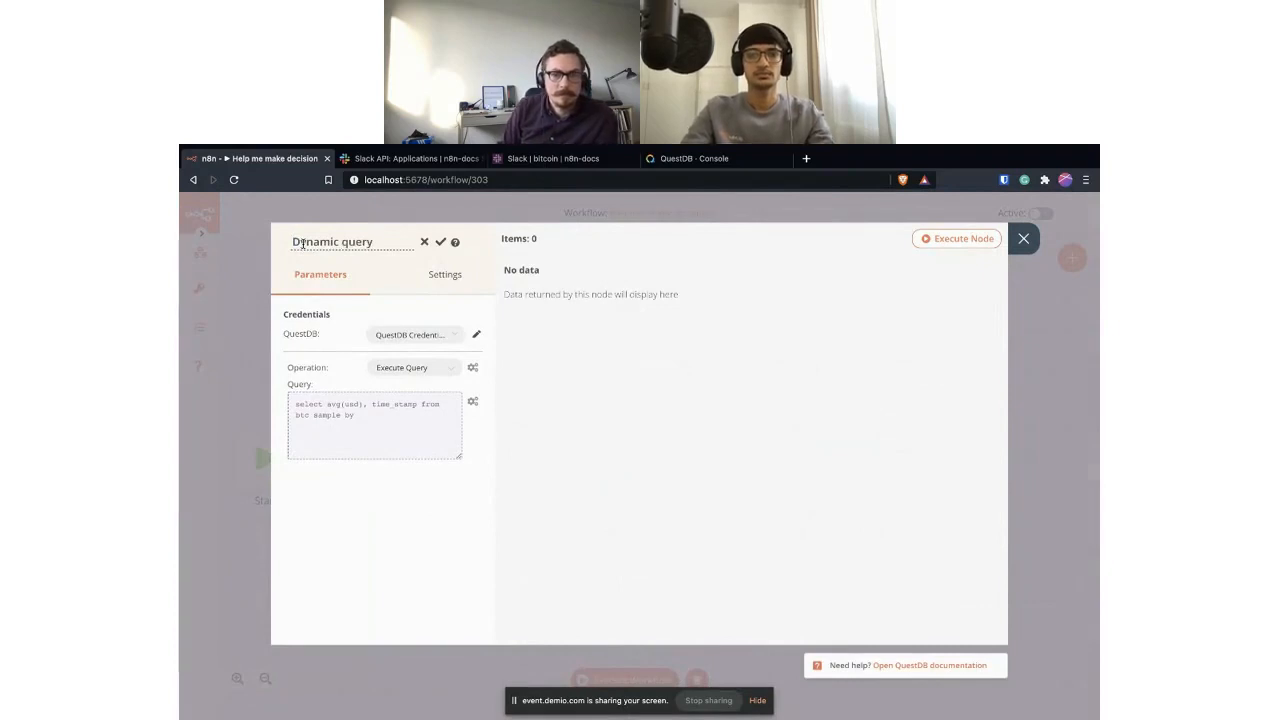
key(Return)
key(Escape)
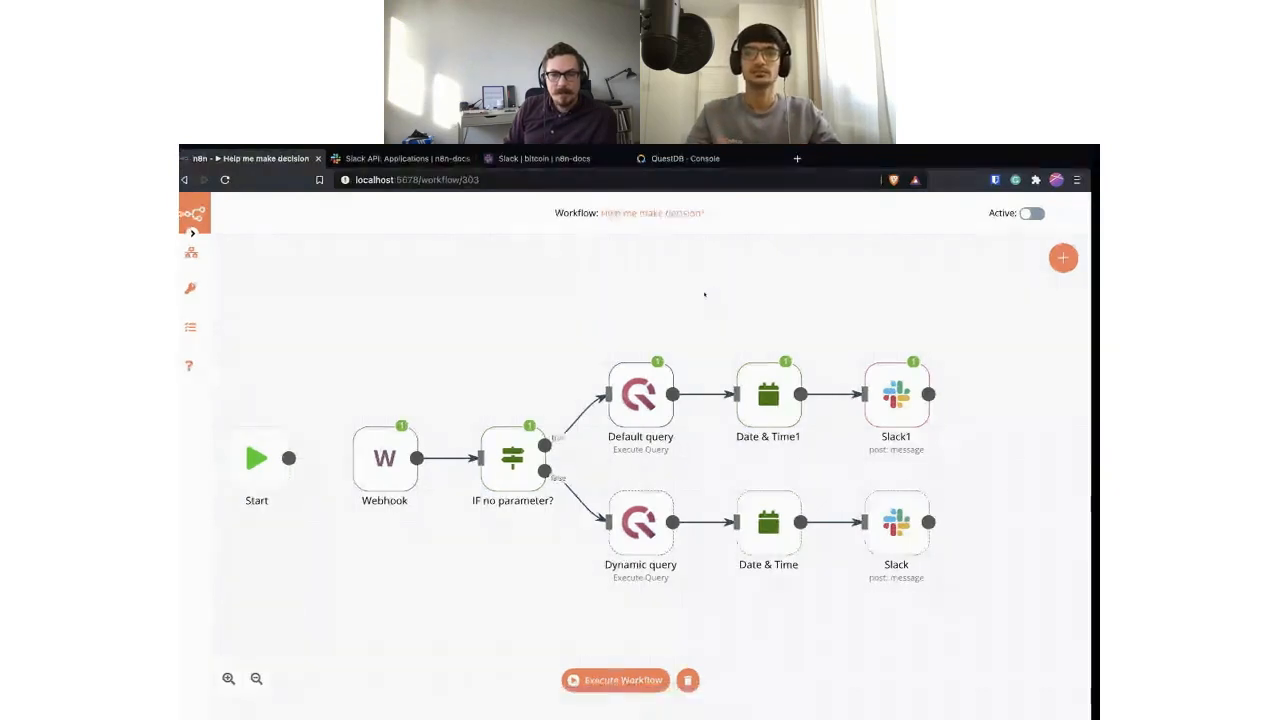
Switch from n8n to the presentation showing the "What's next?" slide.
key(ctrl+Right)
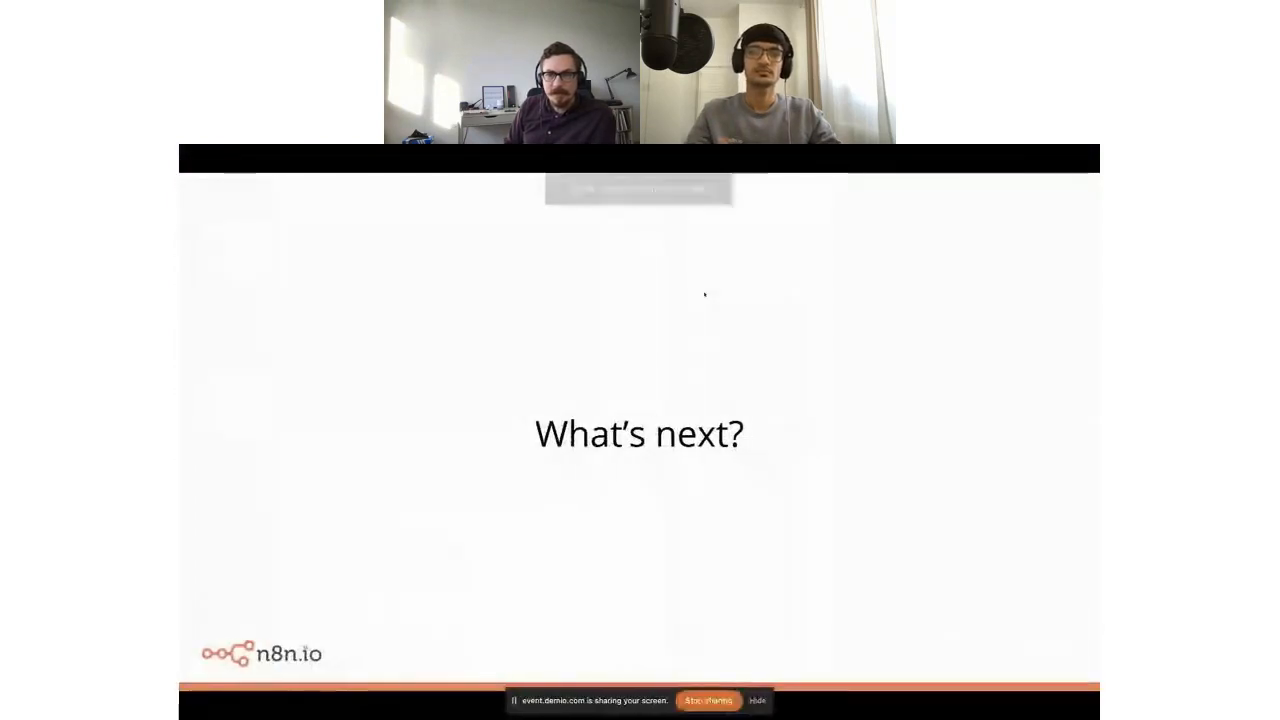